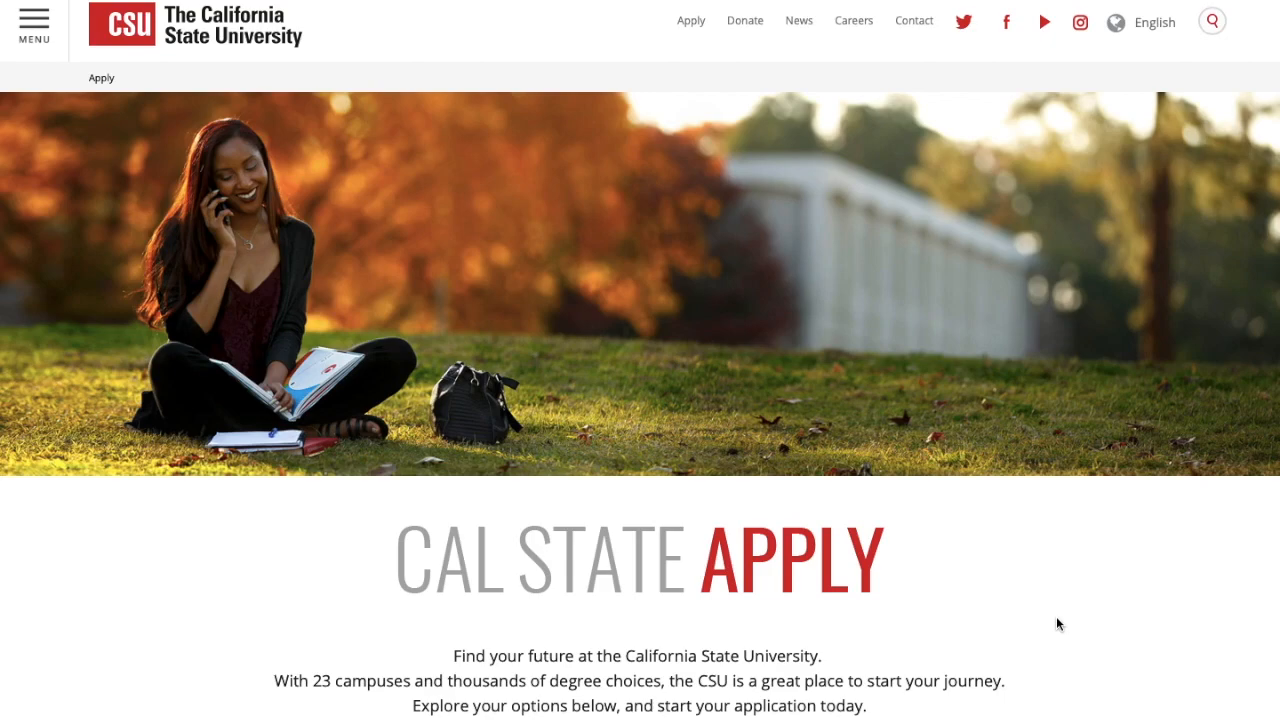
- Start an application for the Fall 2021 term and open the account creation form
scroll(1056, 618, down, 7)
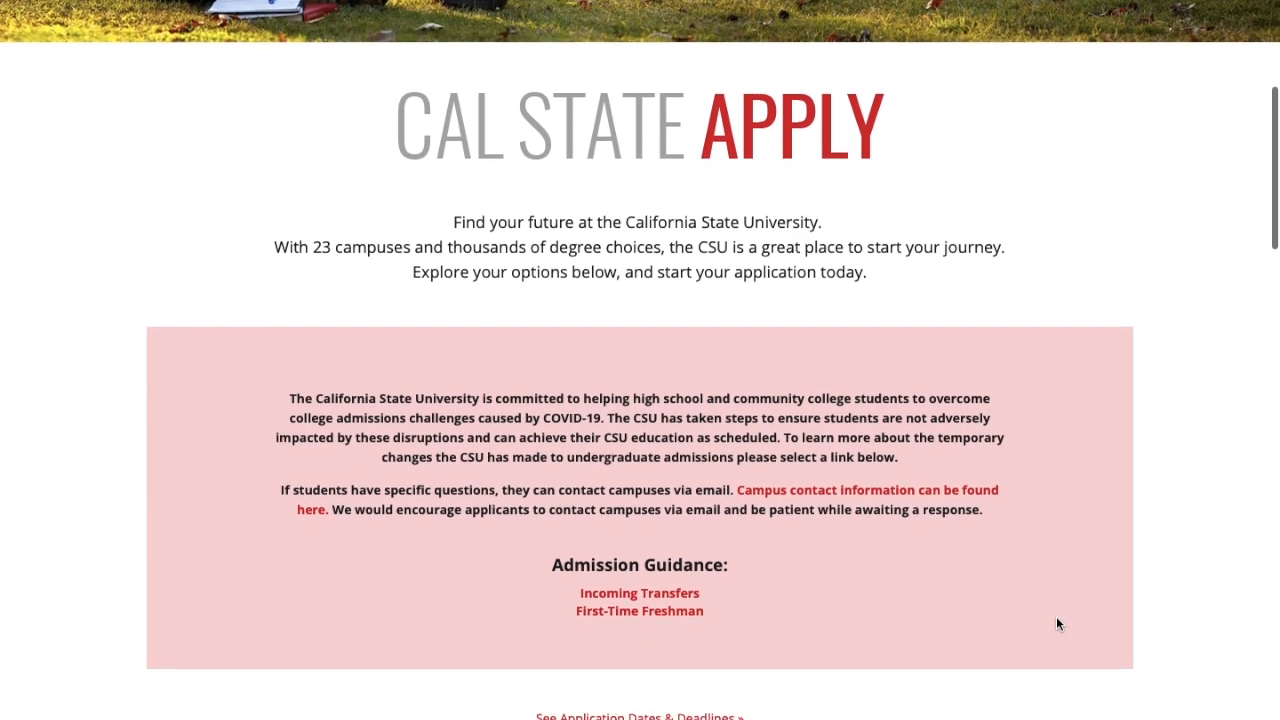
scroll(1056, 616, down, 2)
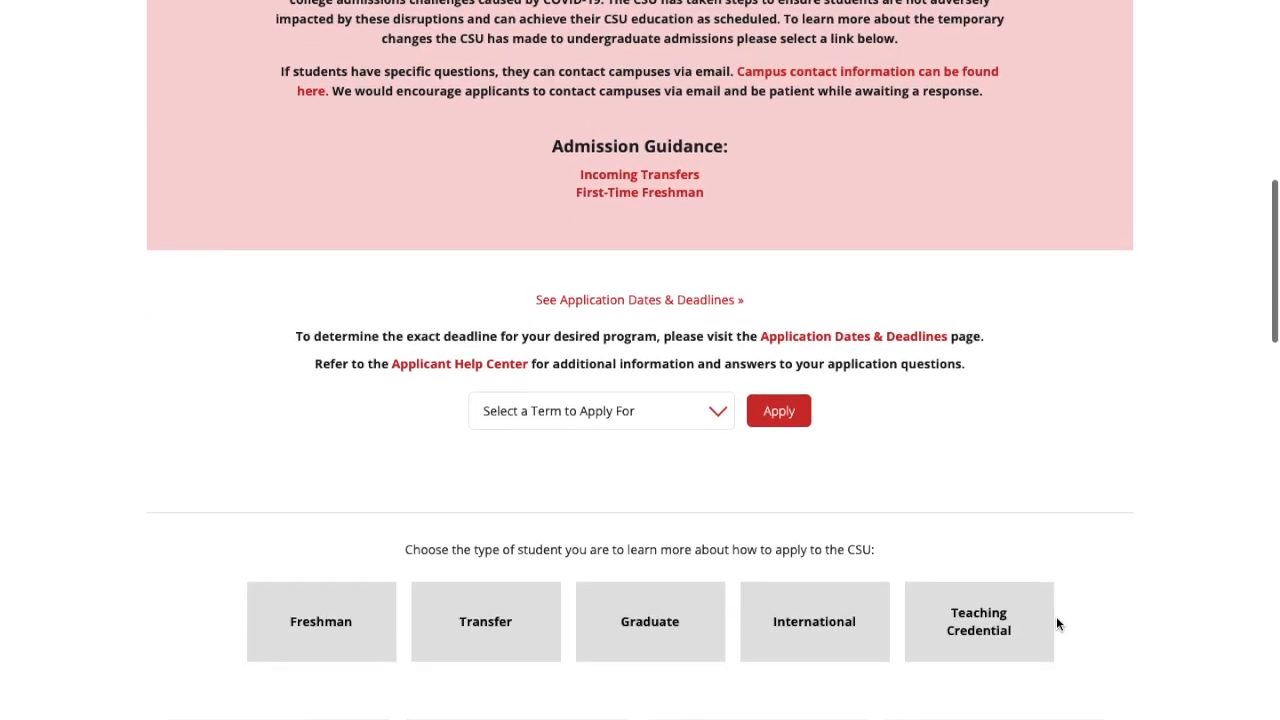
click(645, 414)
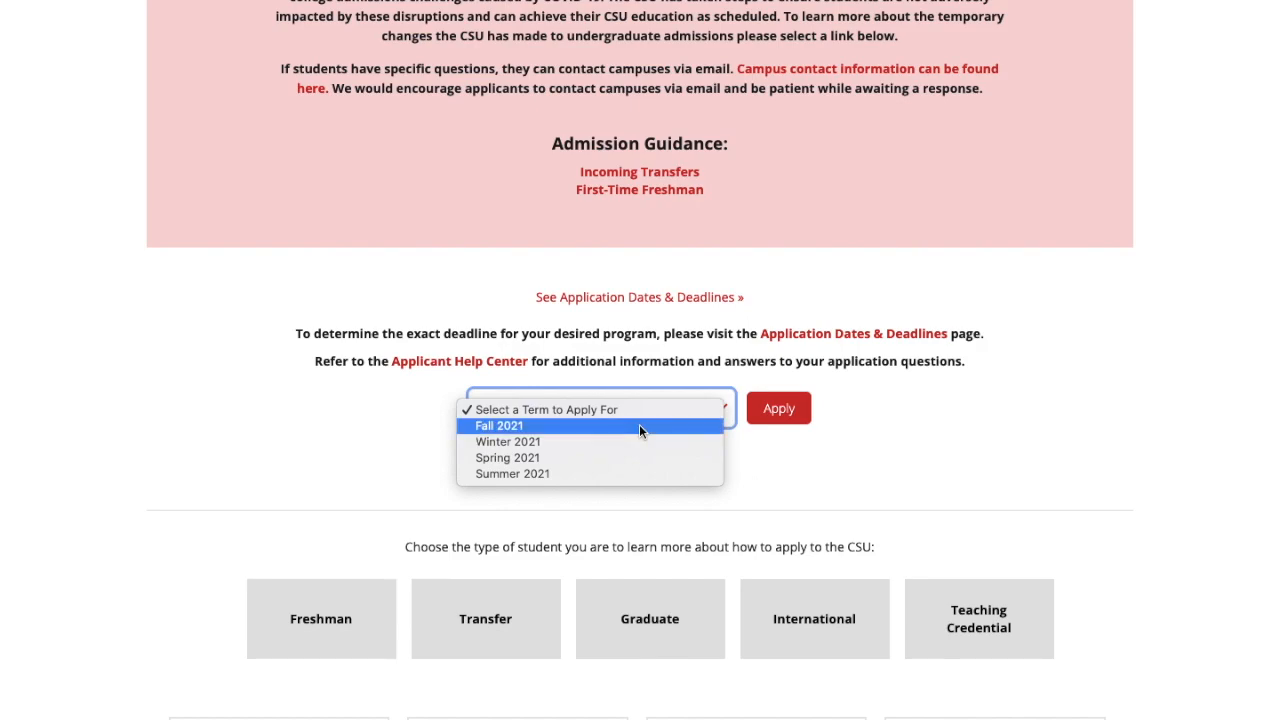
click(639, 426)
click(786, 414)
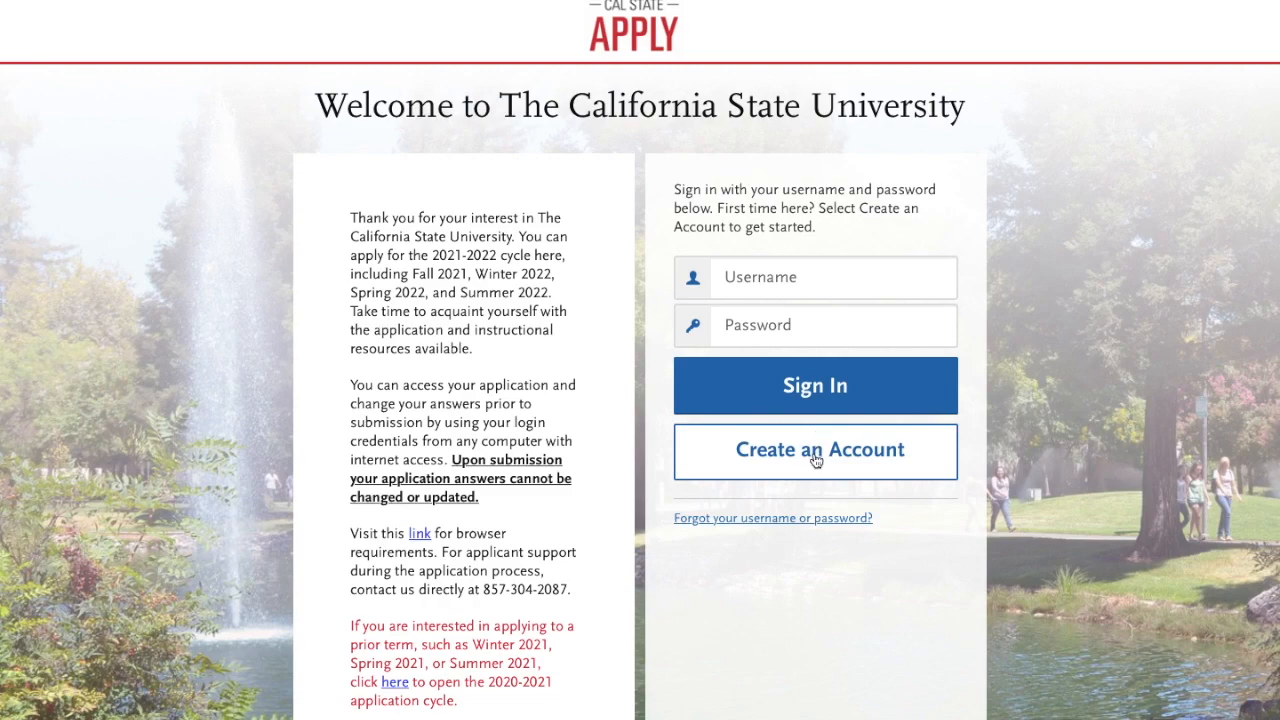
click(815, 459)
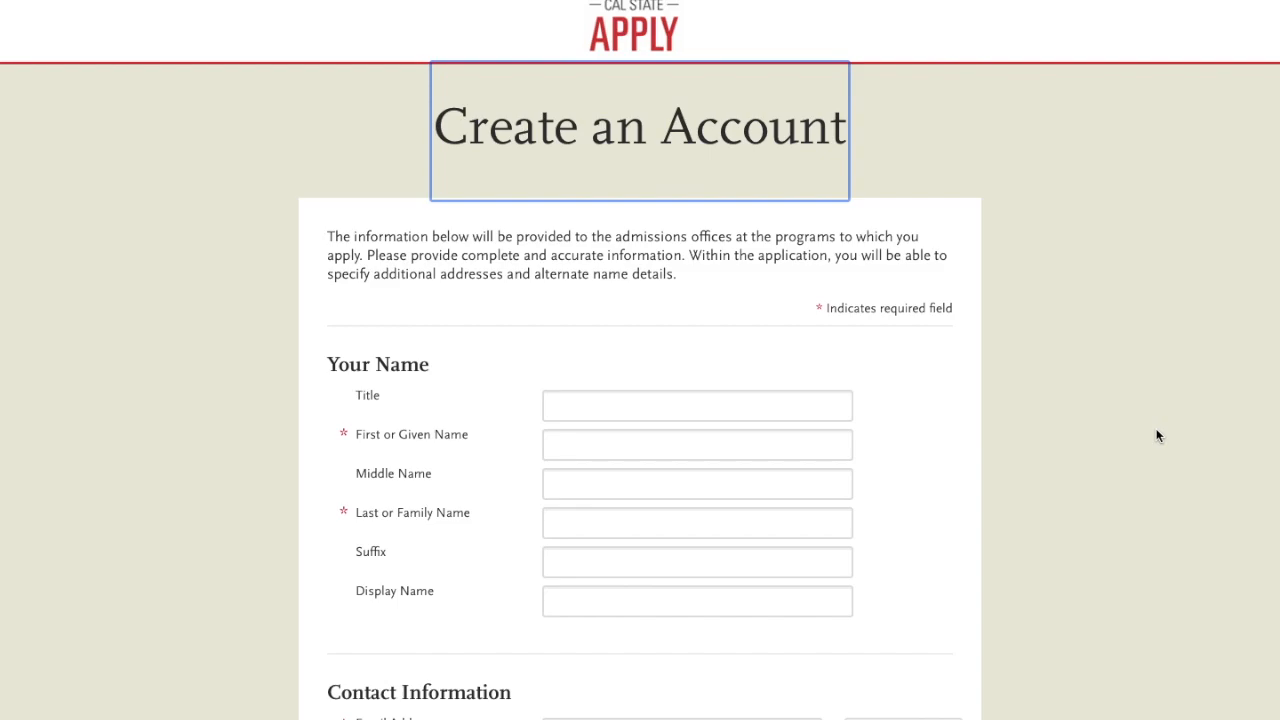
- Review the name and contact fields, and agree to the text and phone authorization terms
scroll(1157, 436, down, 2)
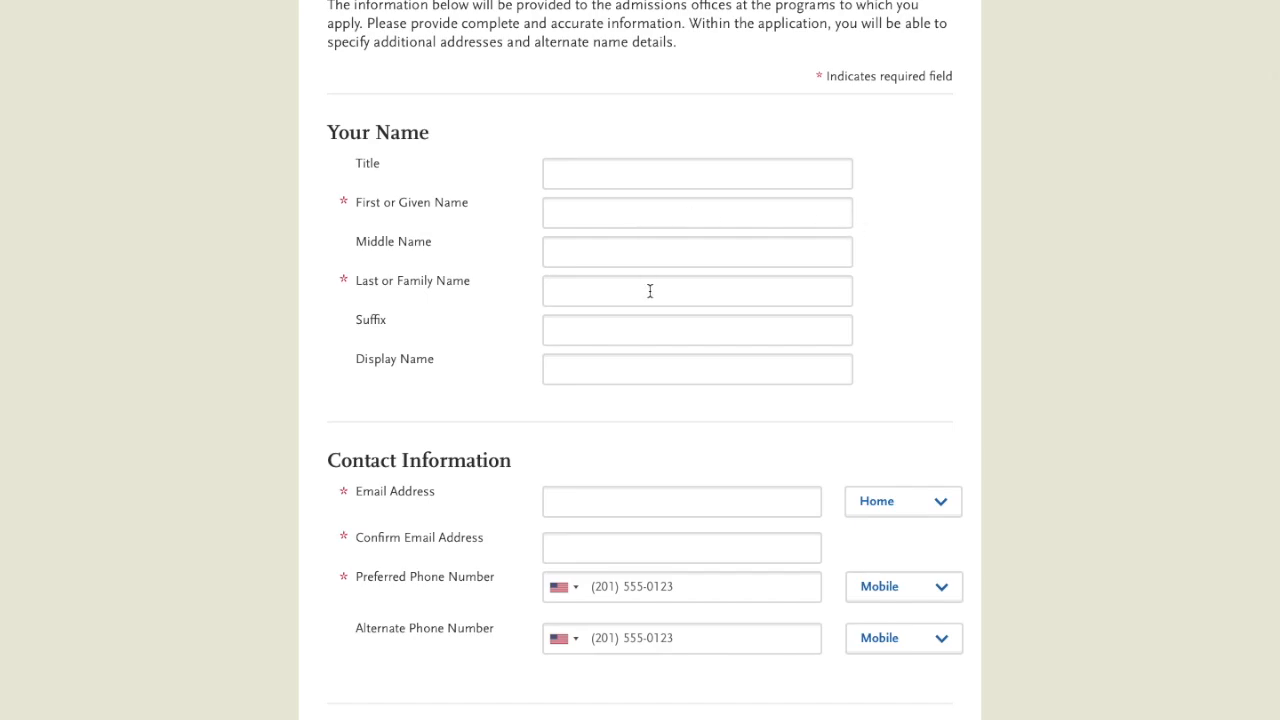
scroll(942, 412, down, 2)
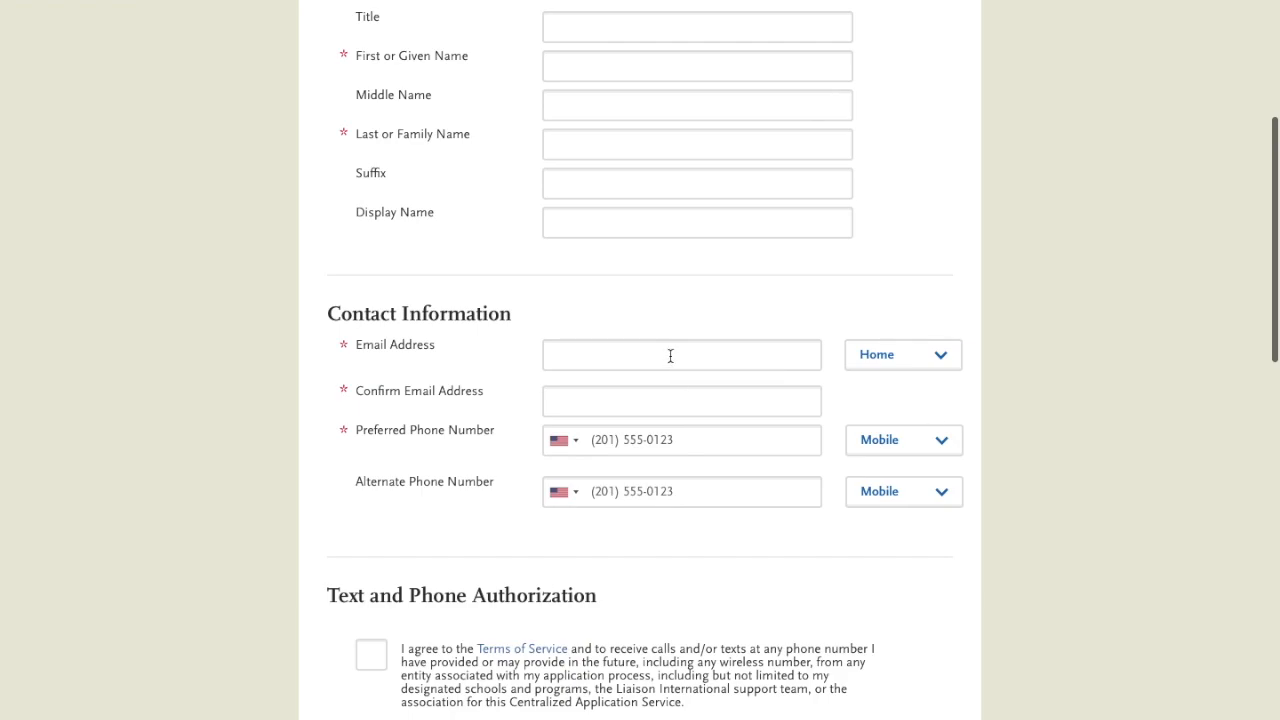
scroll(1088, 437, down, 1)
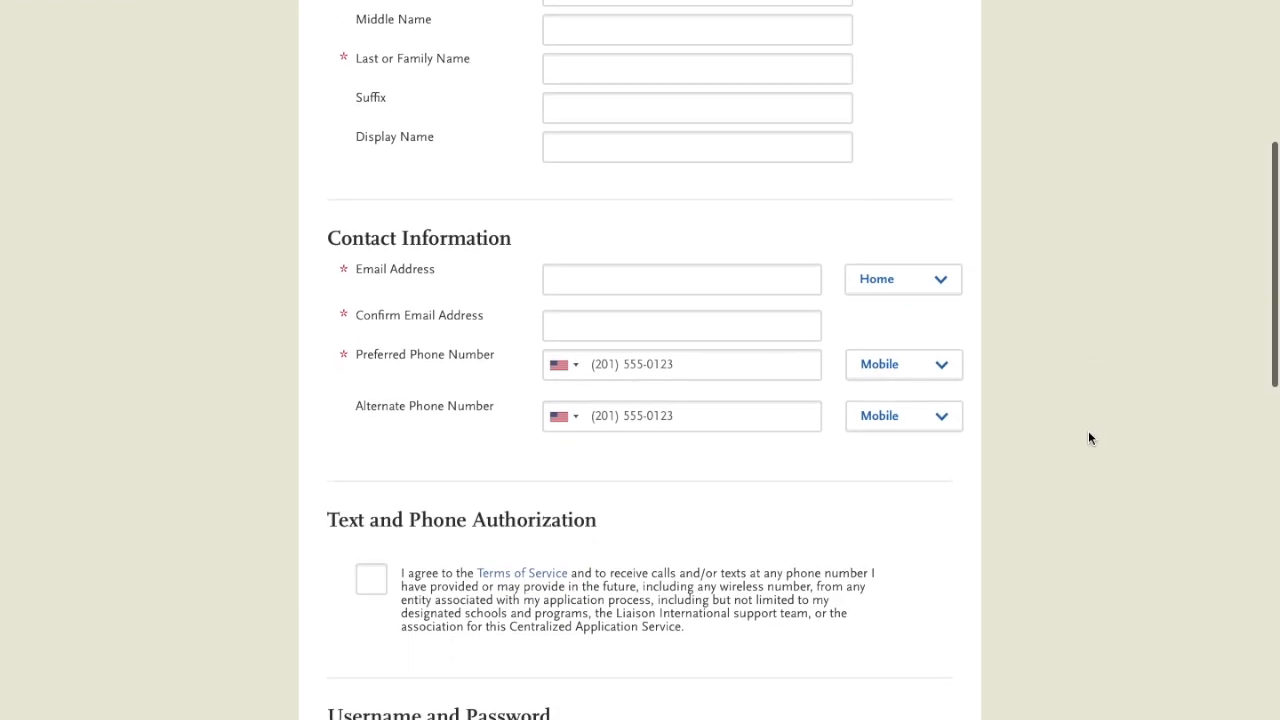
scroll(1088, 437, down, 4)
click(371, 247)
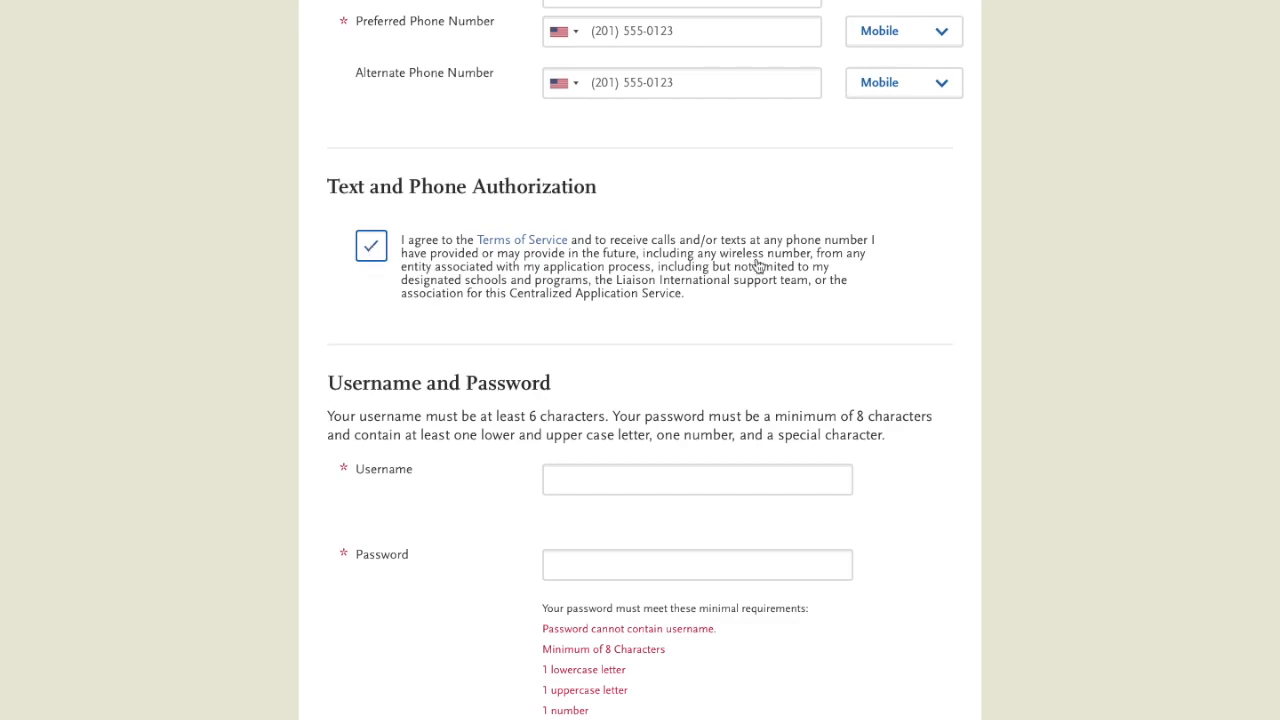
- Go to the Username and Password section and activate the Username field
scroll(1099, 320, down, 2)
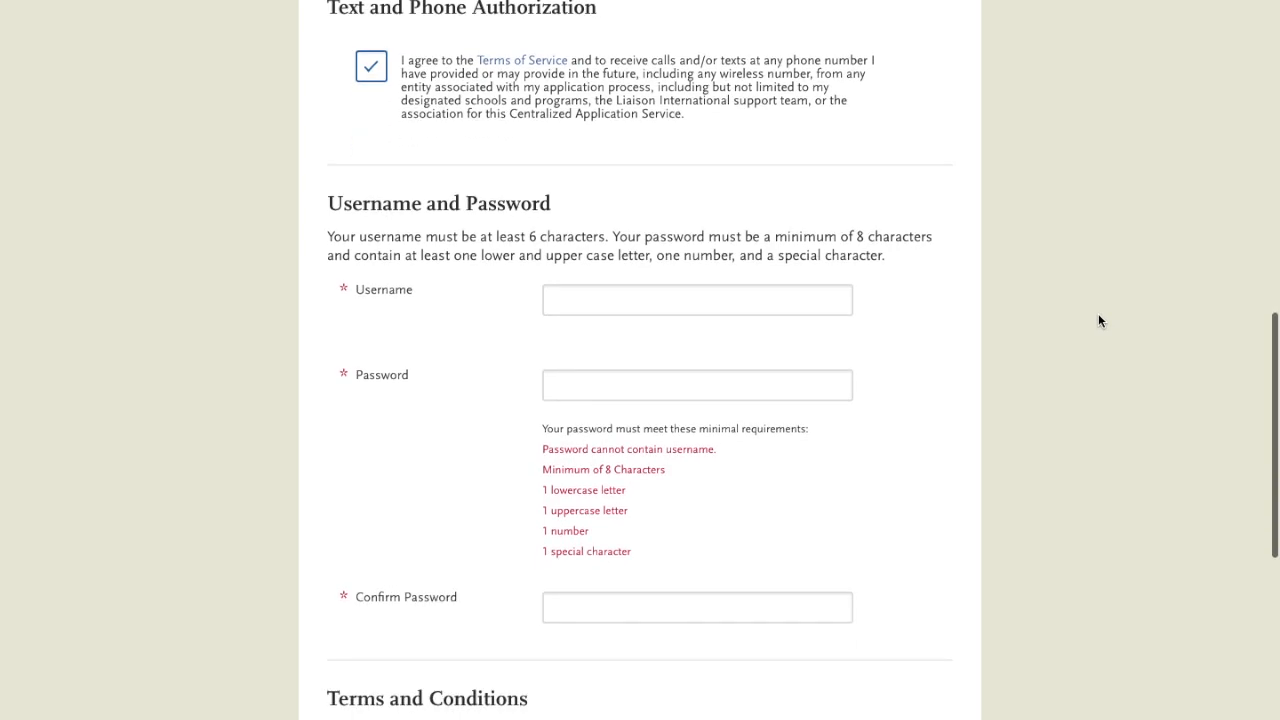
scroll(725, 165, down, 2)
click(725, 165)
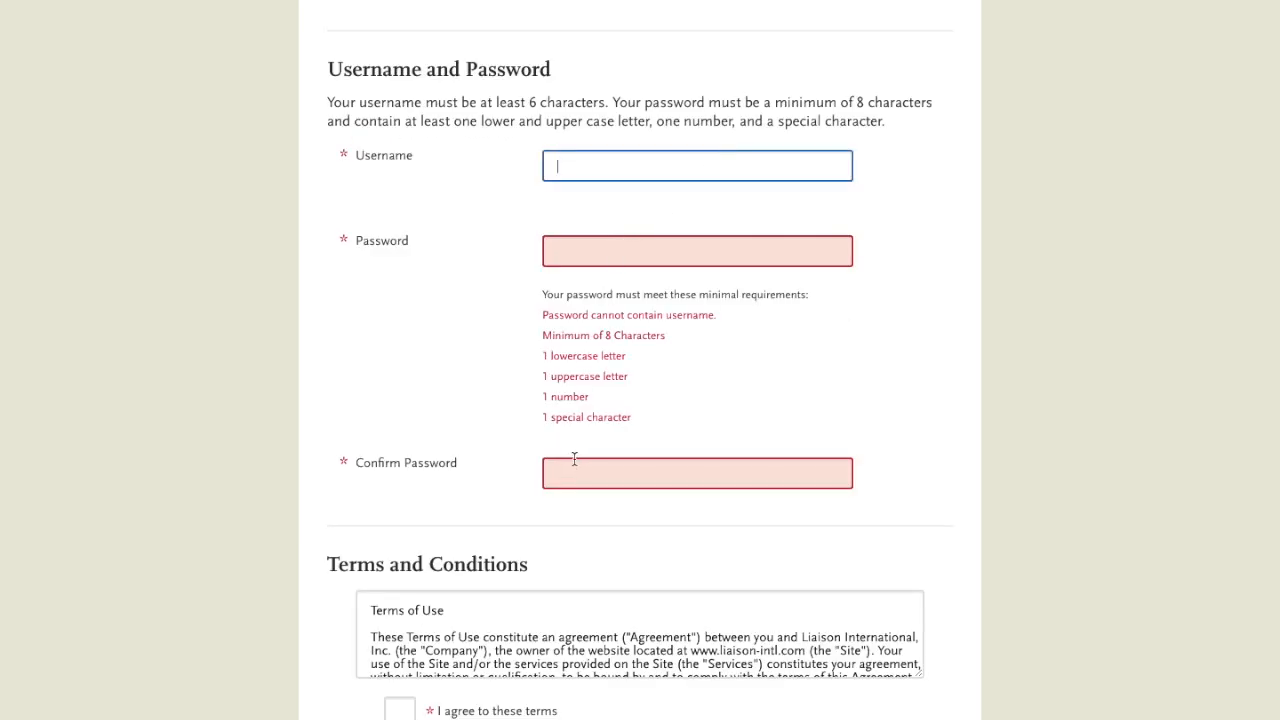
- Review the Terms of Use to the end, agree to them, and answer No to the European Union location question
scroll(1120, 468, down, 2)
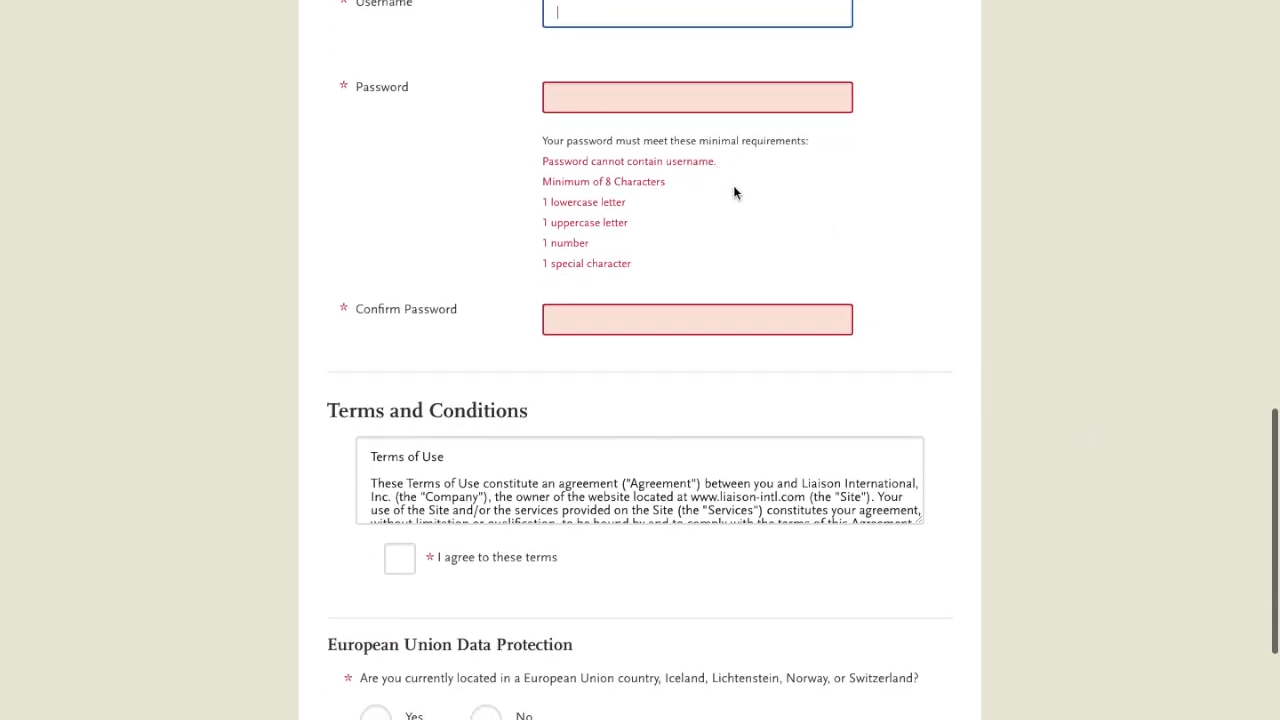
scroll(1120, 540, down, 3)
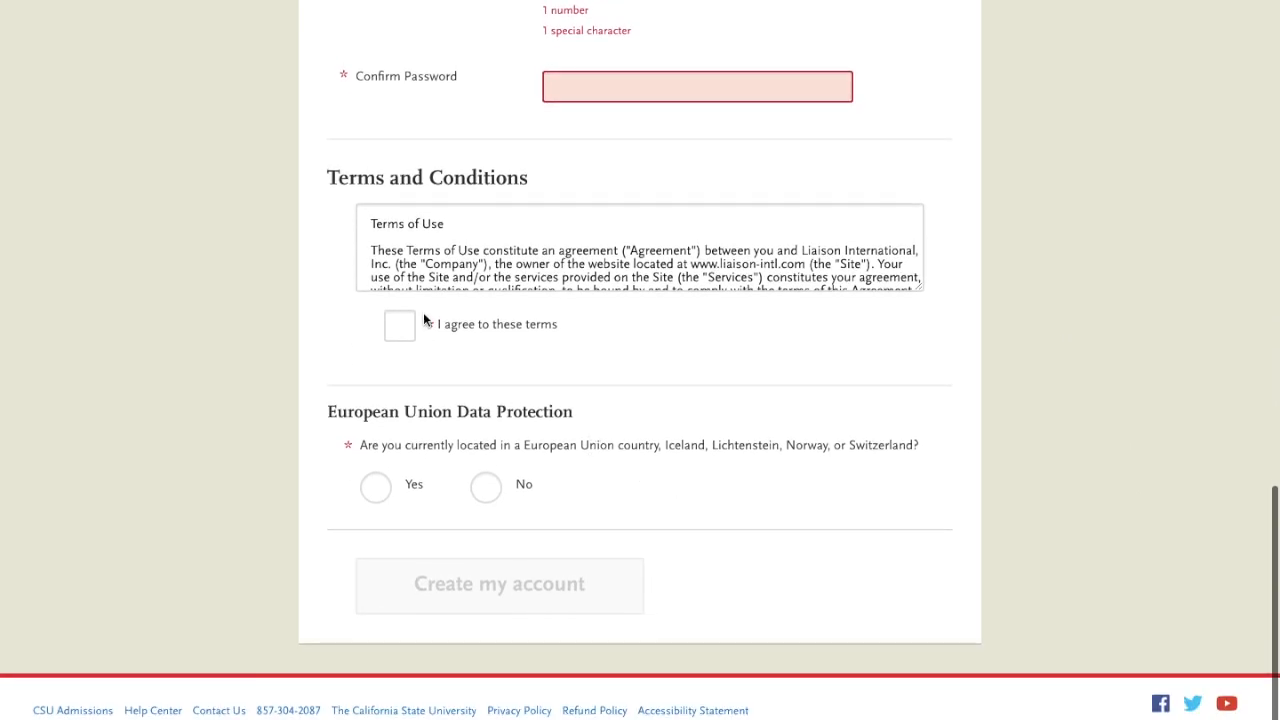
scroll(453, 262, down, 3)
scroll(453, 262, down, 15)
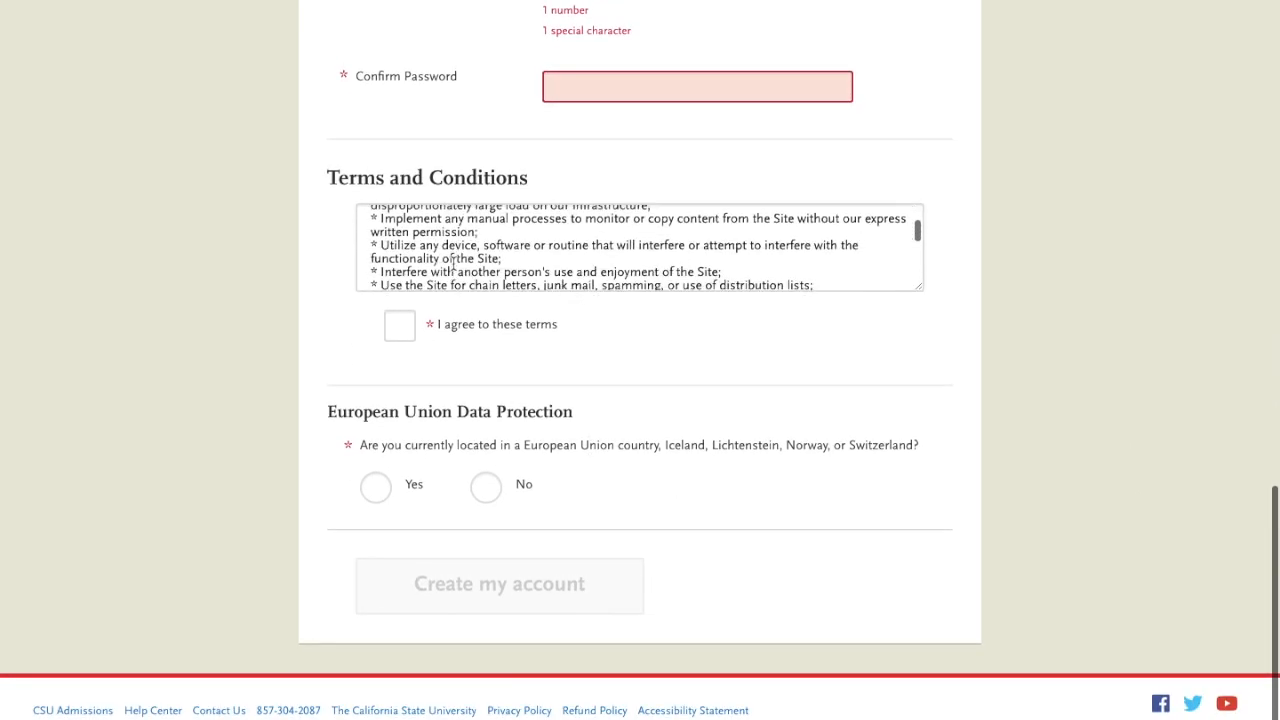
scroll(453, 262, down, 5)
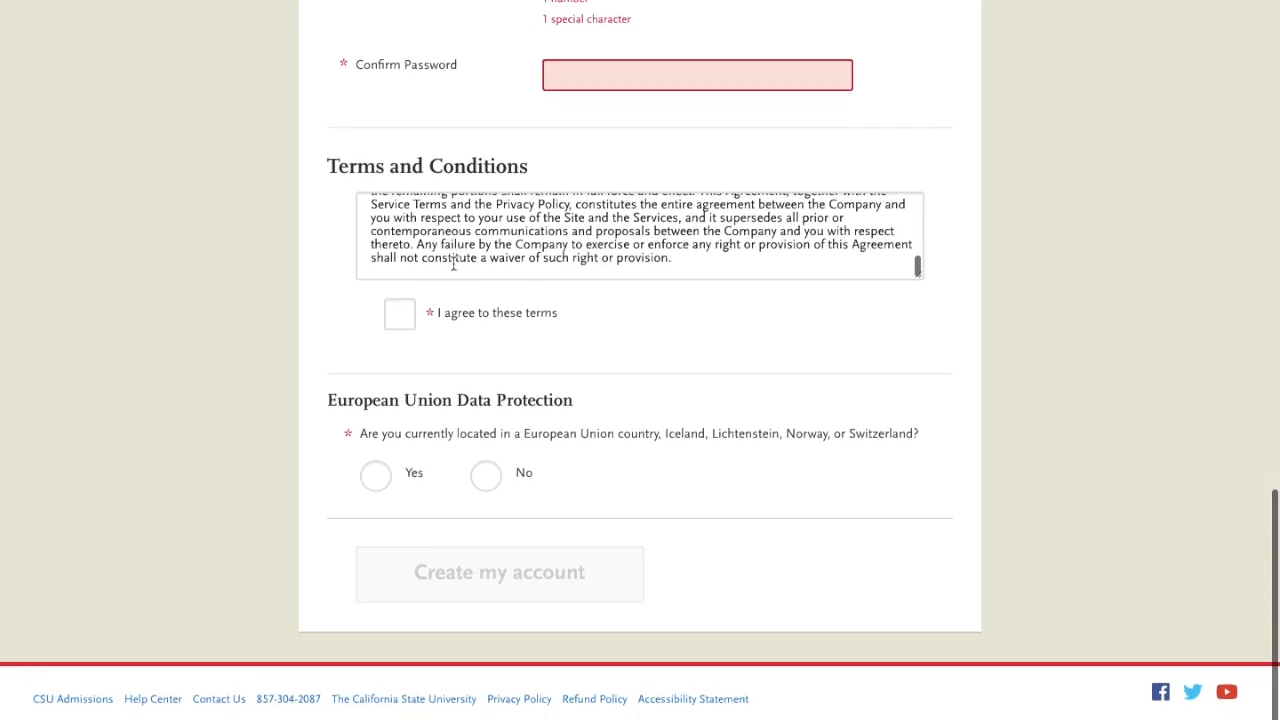
click(400, 340)
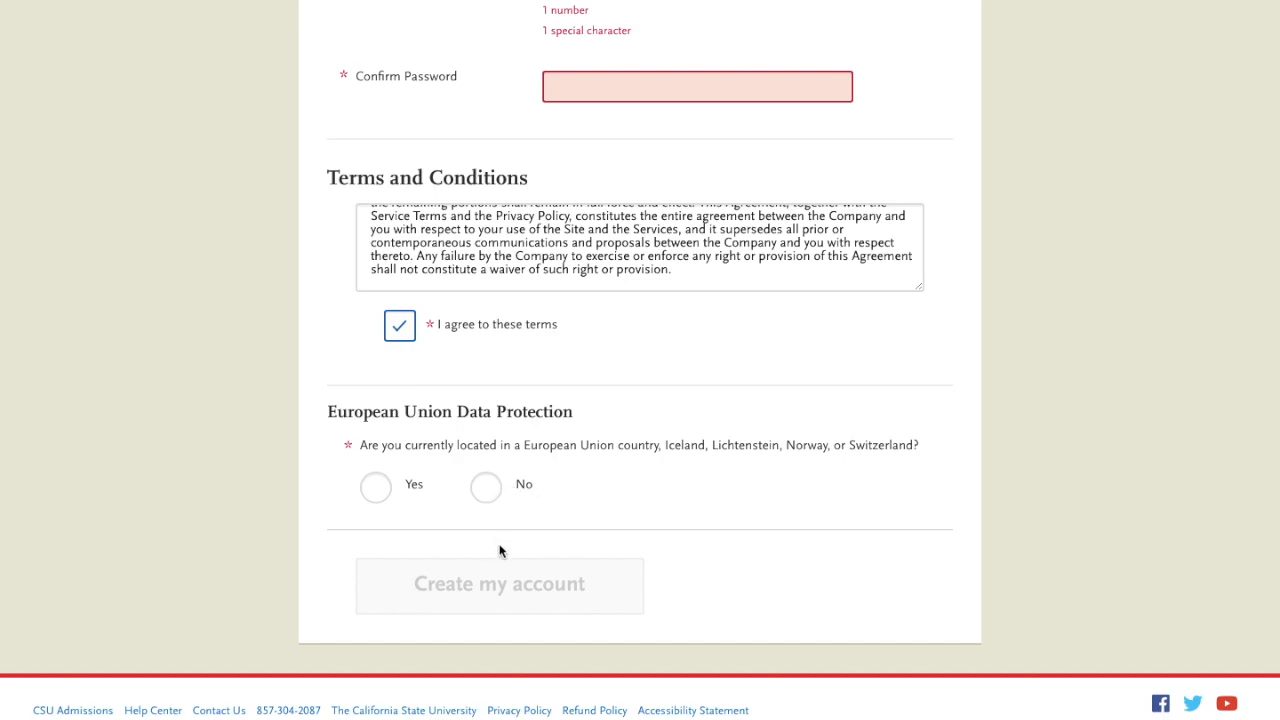
click(486, 489)
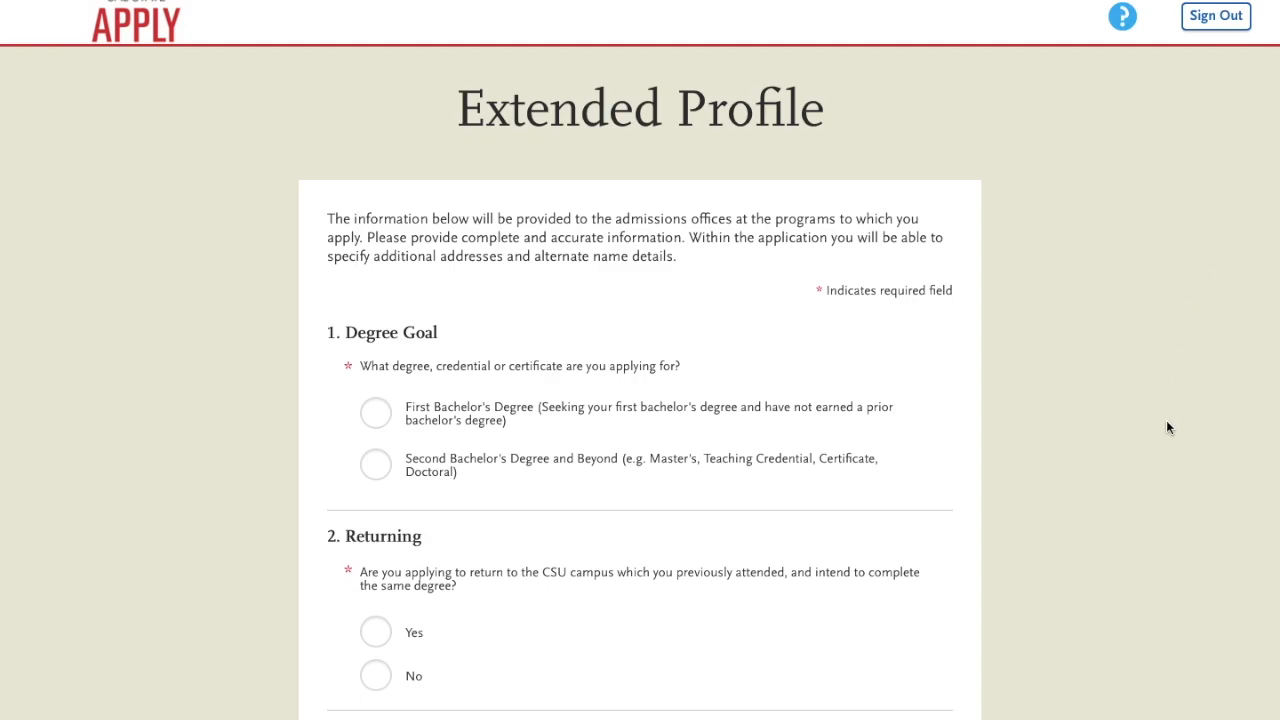
- Set the degree goal to First Bachelor's Degree and the educational status to Graduating High School Senior or equivalent
scroll(1167, 422, down, 3)
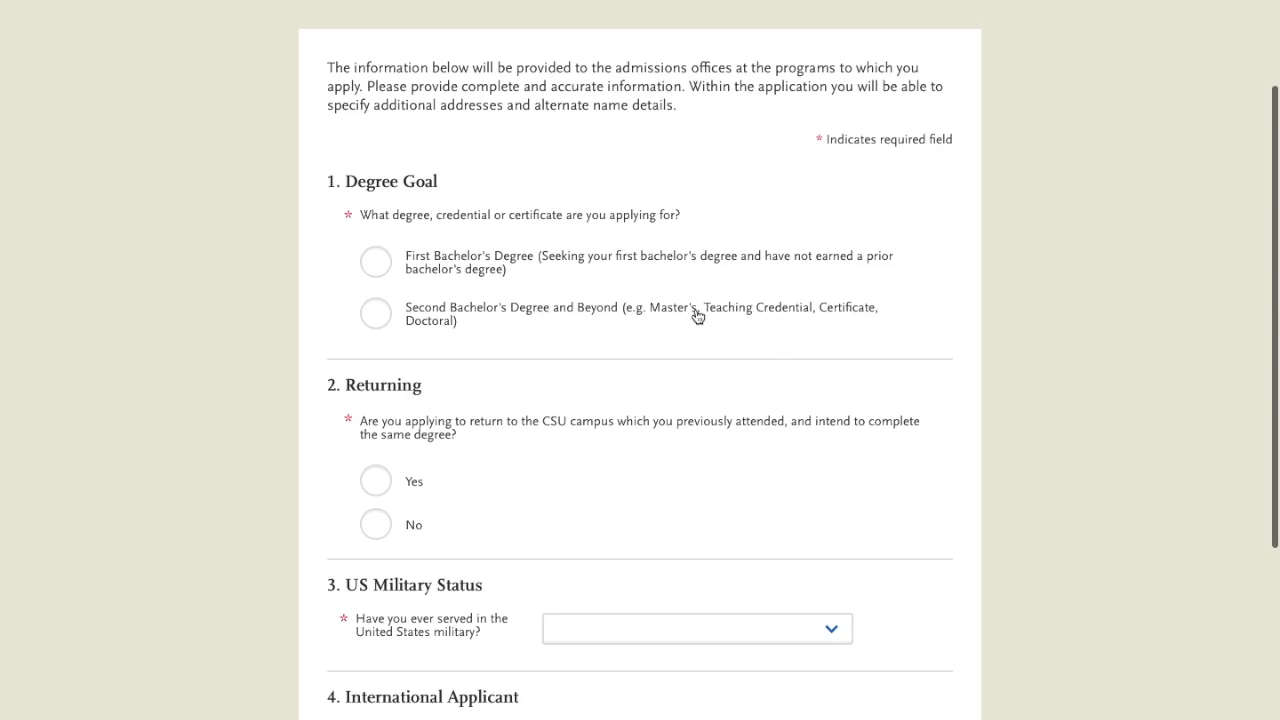
click(377, 264)
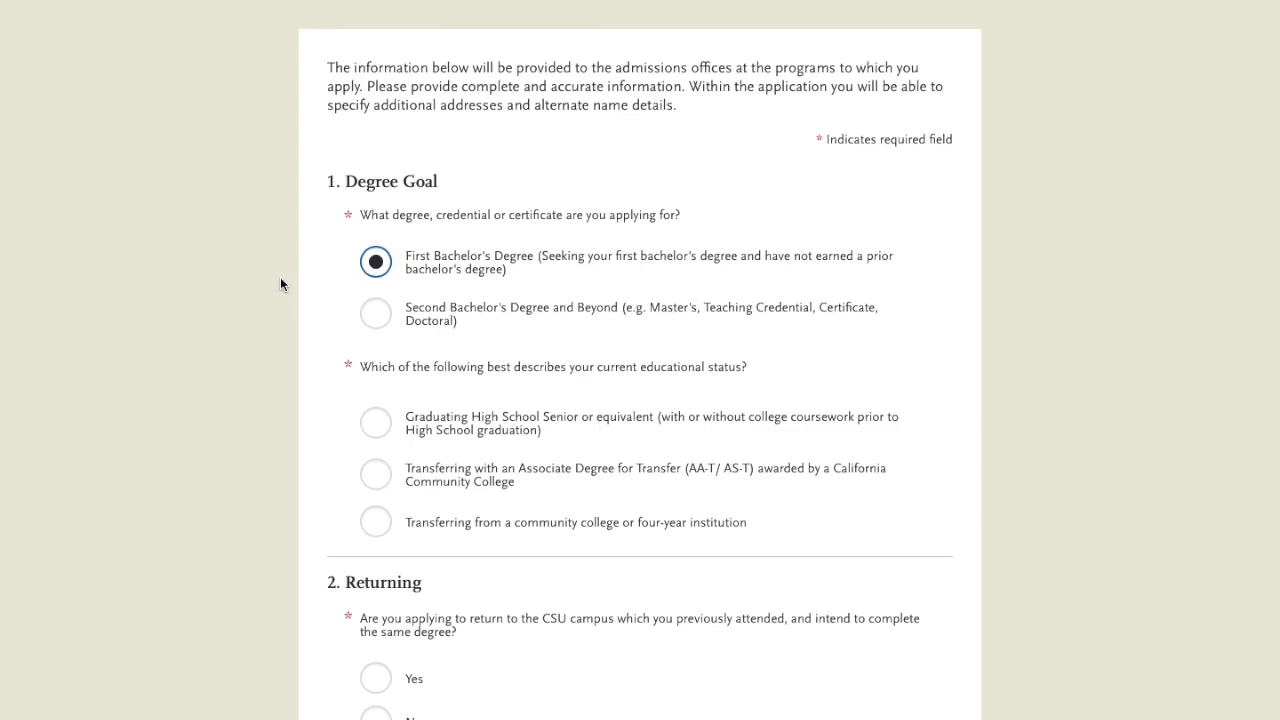
scroll(240, 389, down, 3)
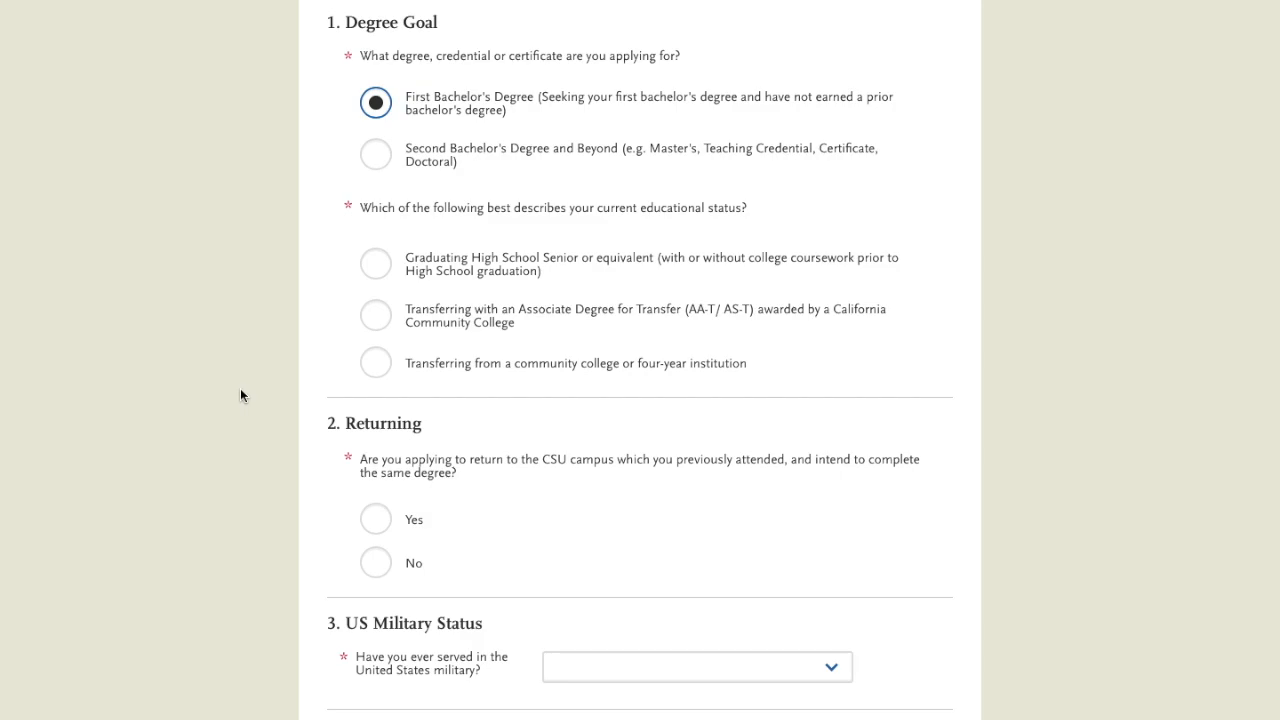
click(376, 266)
- Answer Yes to having earned college credits through a community college or university
scroll(198, 467, down, 4)
scroll(198, 467, down, 1)
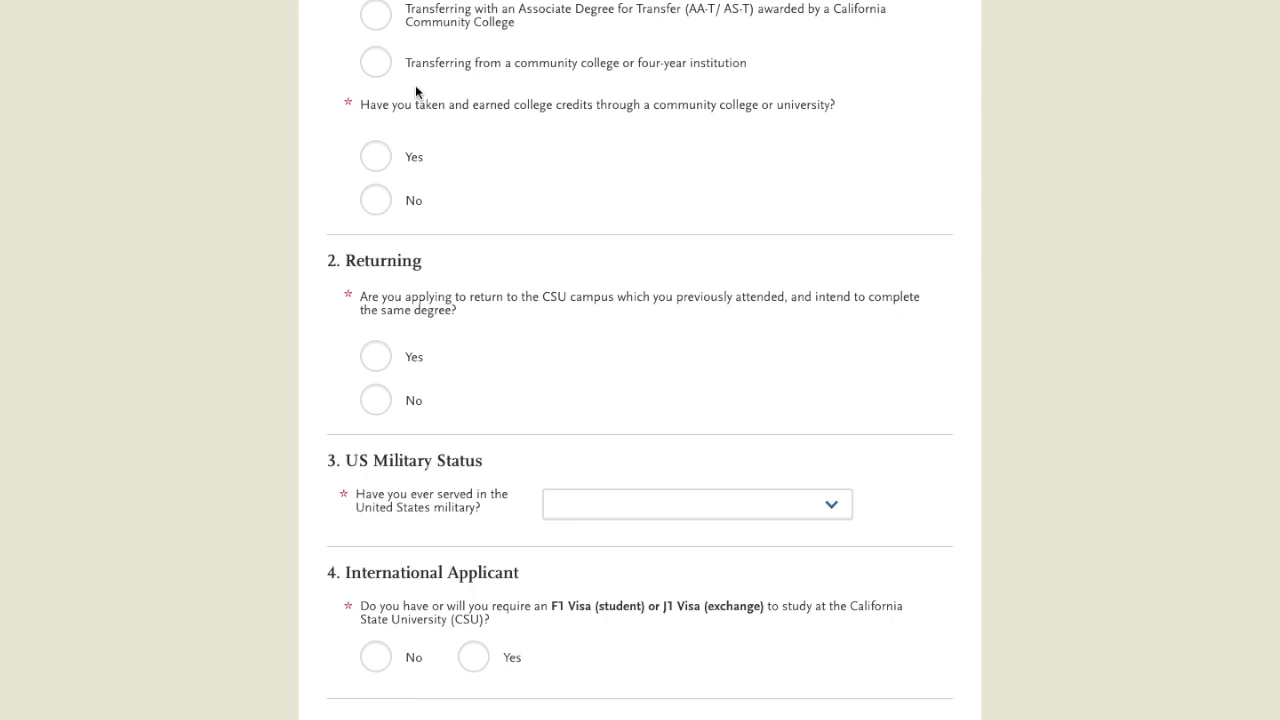
click(381, 163)
click(377, 203)
click(379, 160)
- Answer No to returning to a previously attended CSU campus and set the US military status to not having served
scroll(277, 217, down, 2)
scroll(277, 217, down, 1)
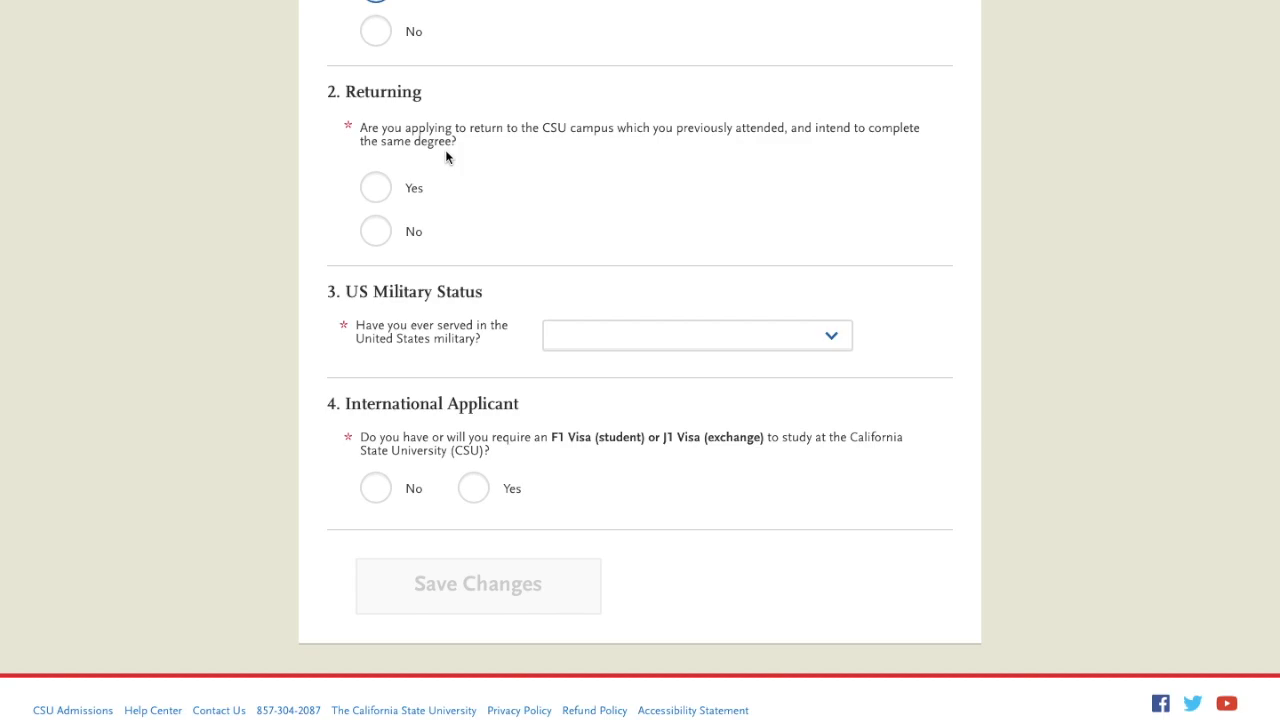
click(376, 231)
click(631, 336)
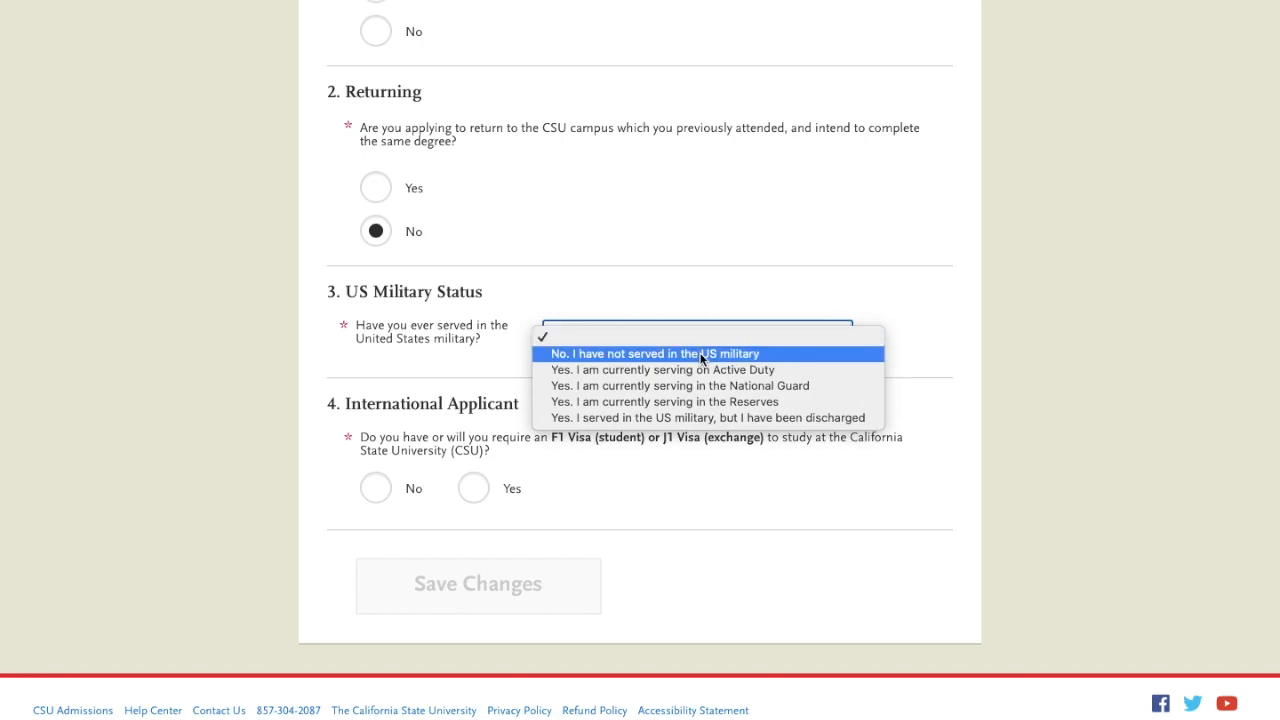
click(757, 356)
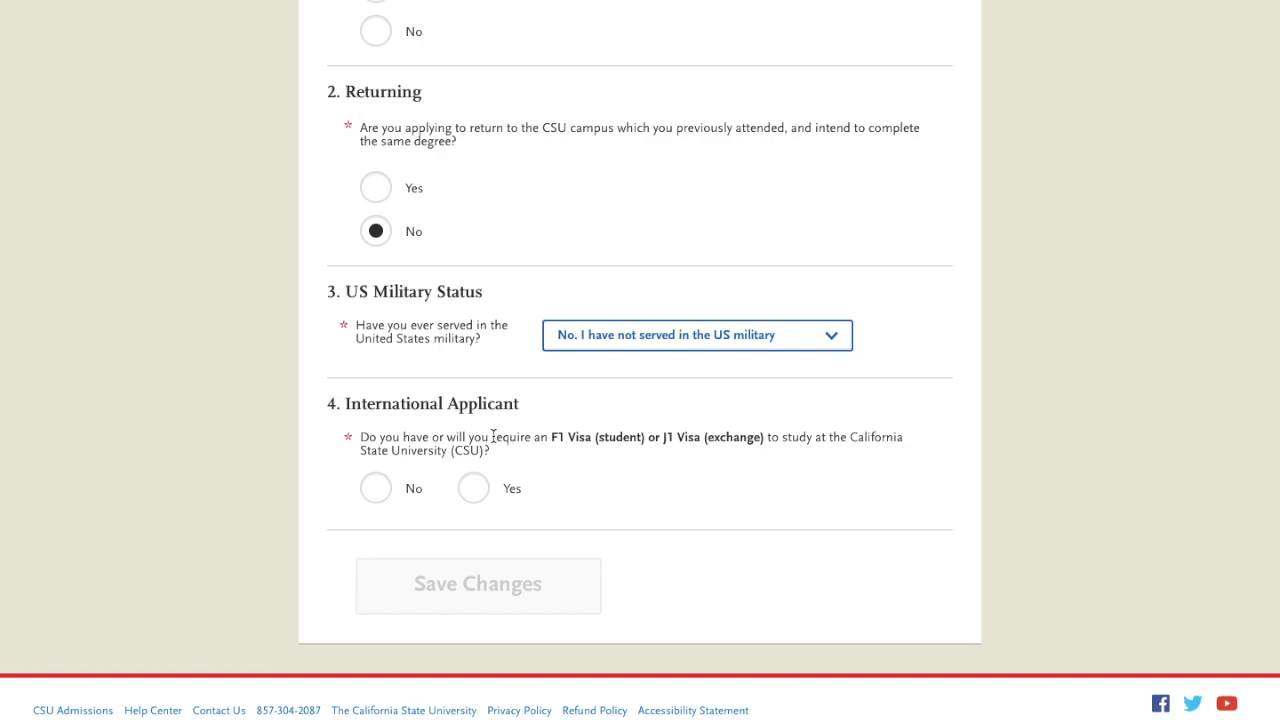
- Answer No to the F1 or J1 visa question, choose California as the permanent home state, and save the profile
click(374, 500)
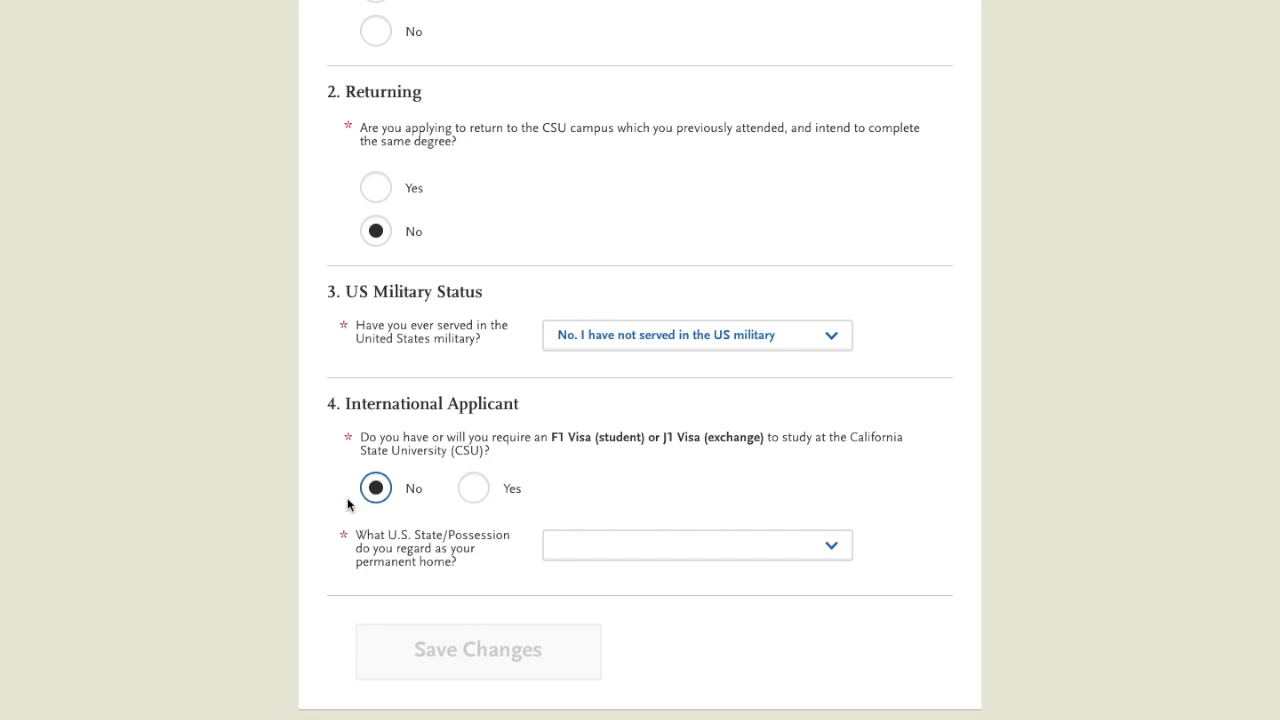
scroll(250, 557, down, 1)
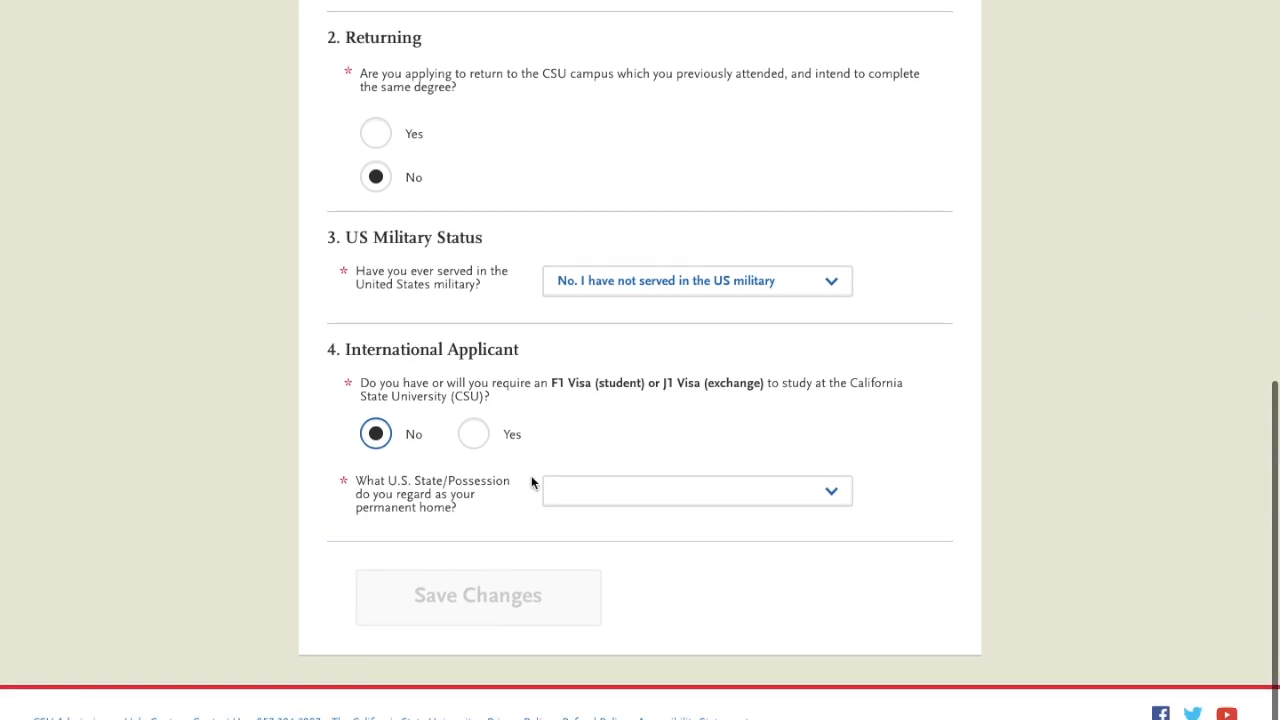
click(605, 492)
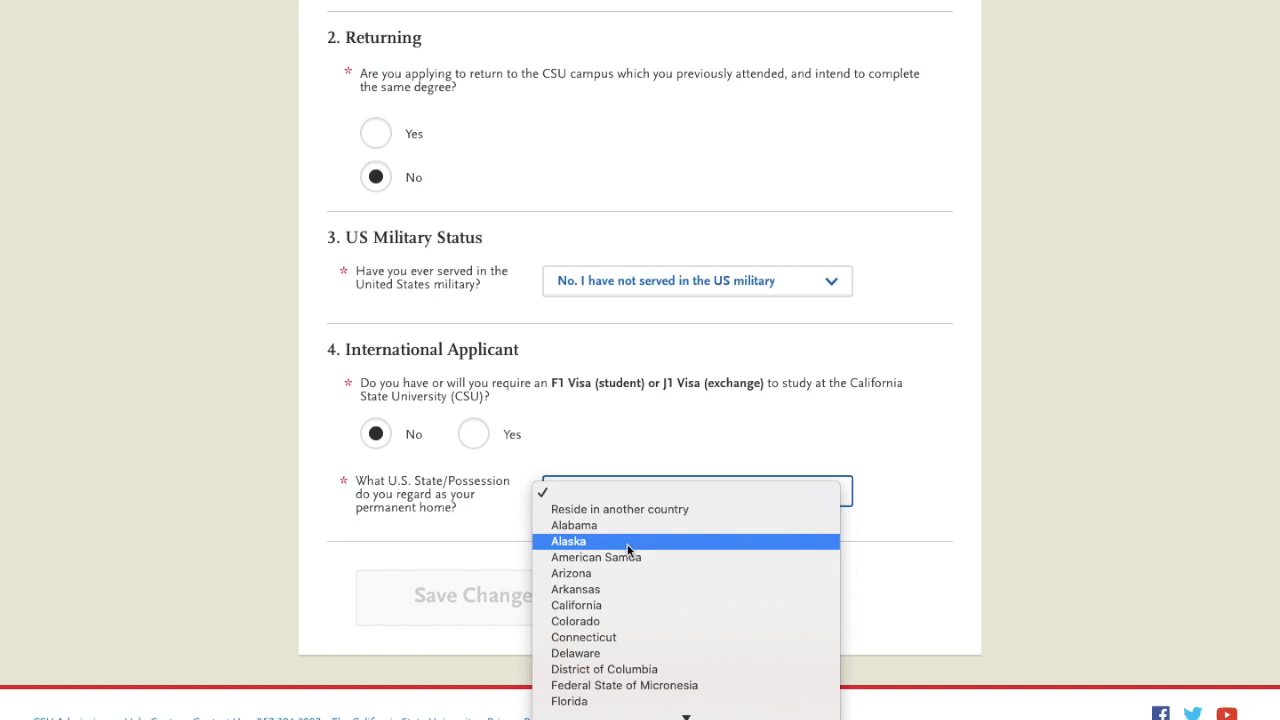
click(630, 606)
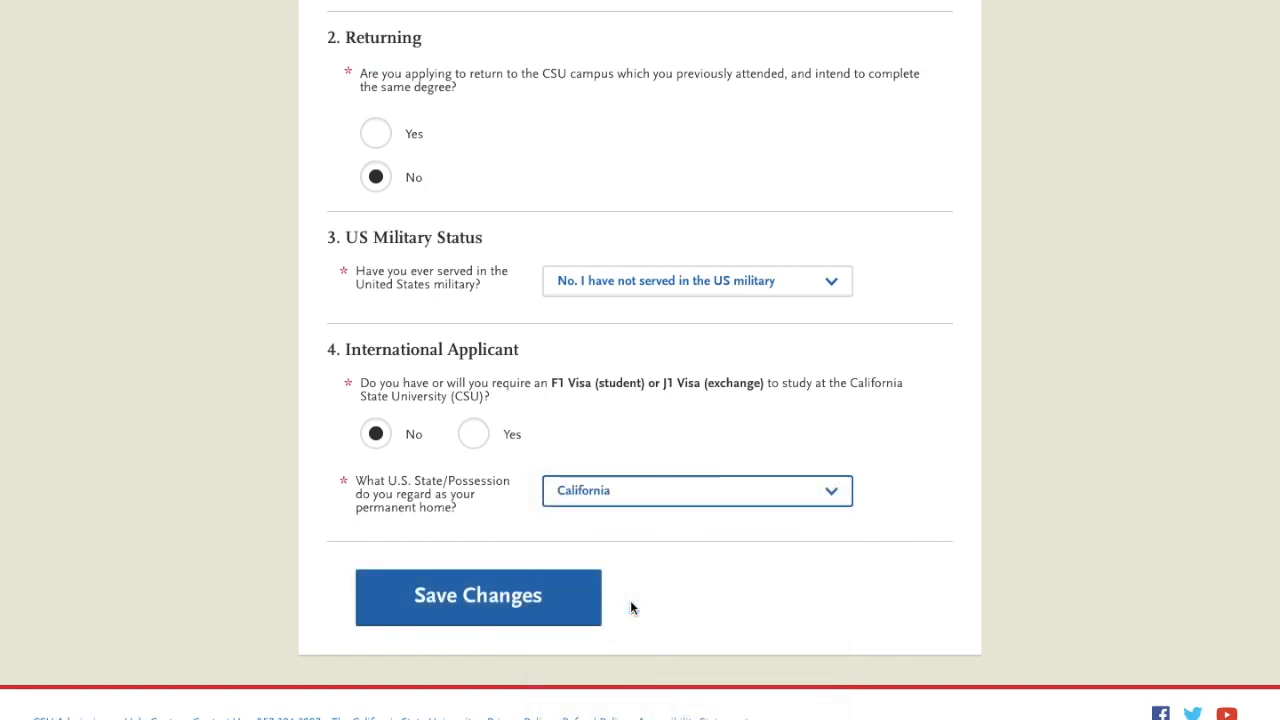
click(547, 598)
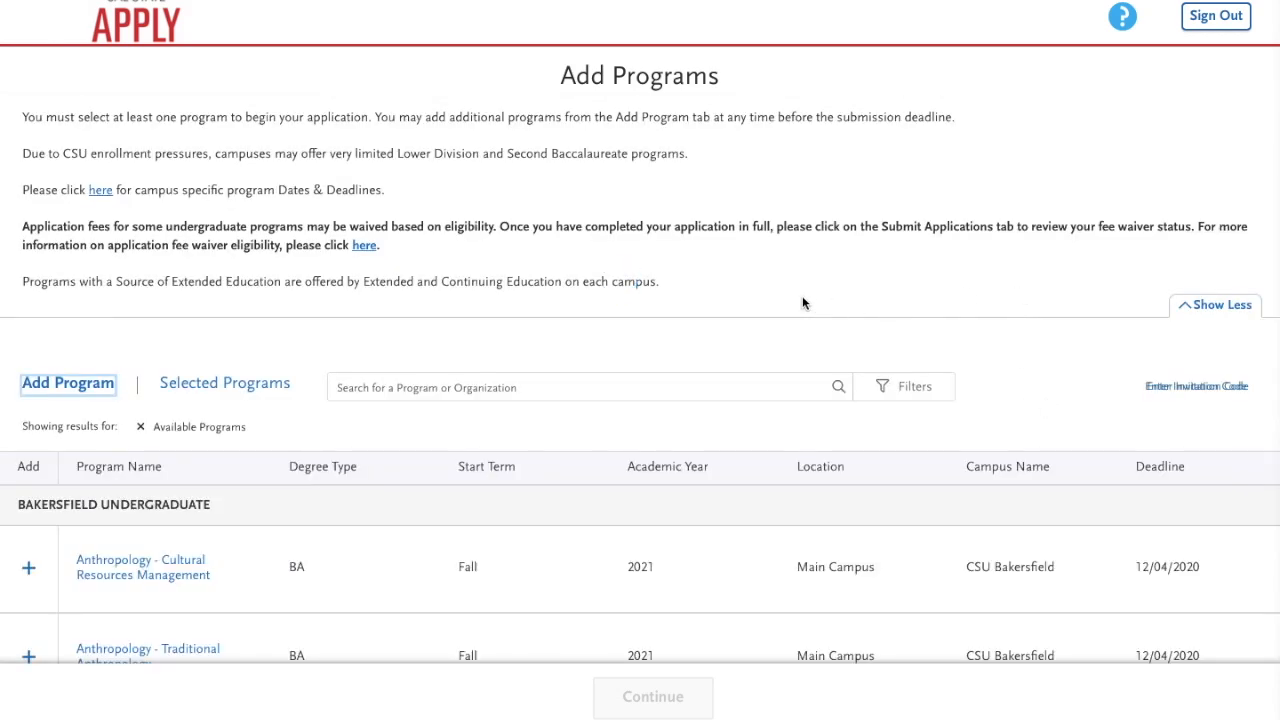
- Search the available programs for "east bay" and browse the East Bay undergraduate programs
scroll(803, 303, down, 1)
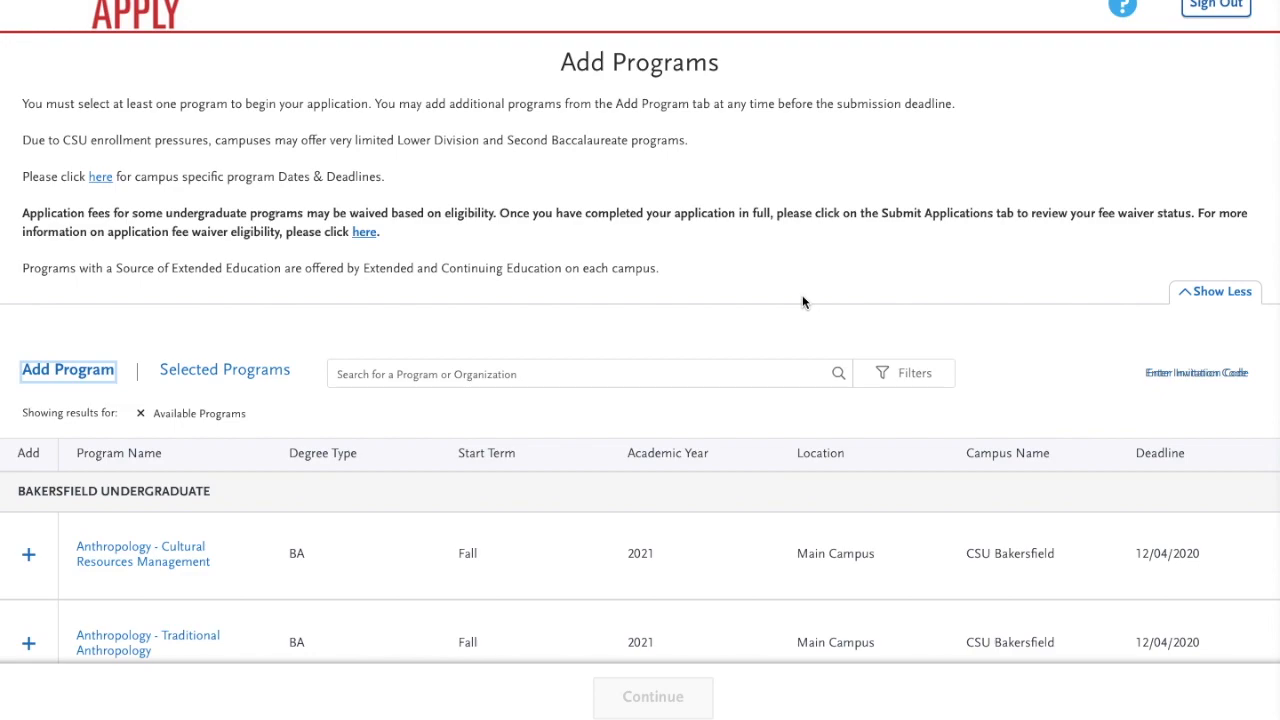
click(469, 374)
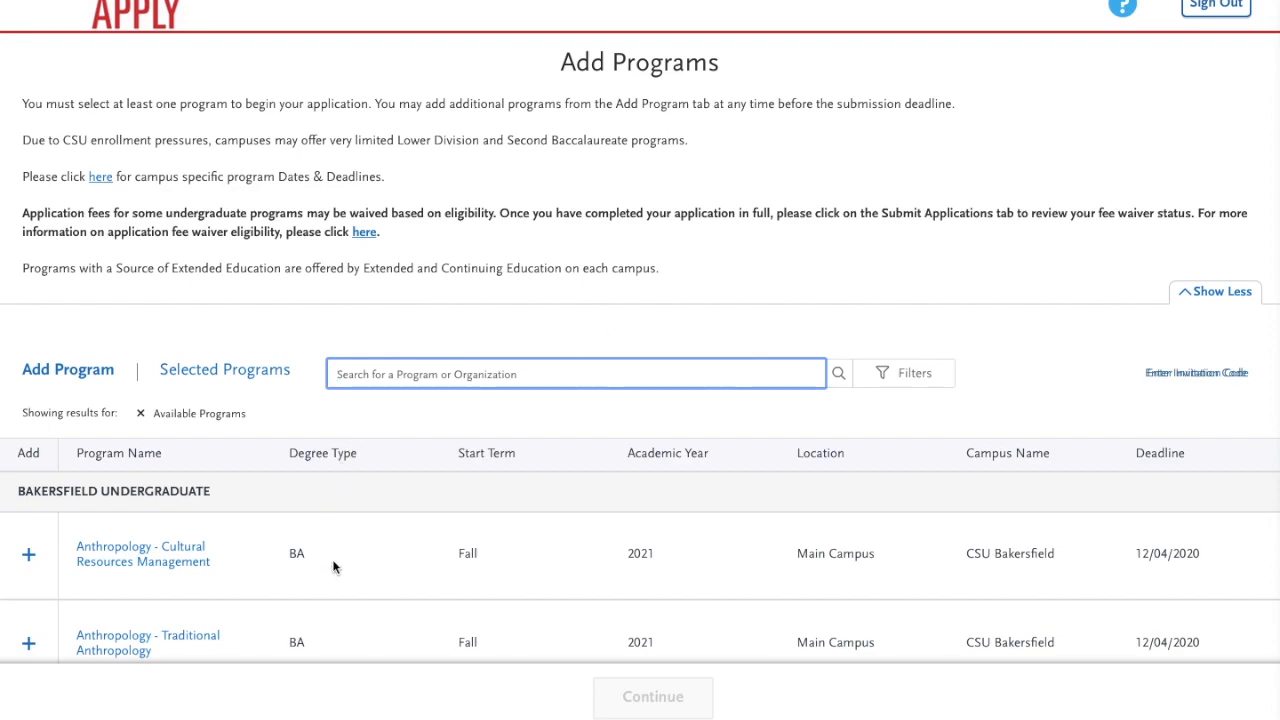
scroll(334, 567, down, 1)
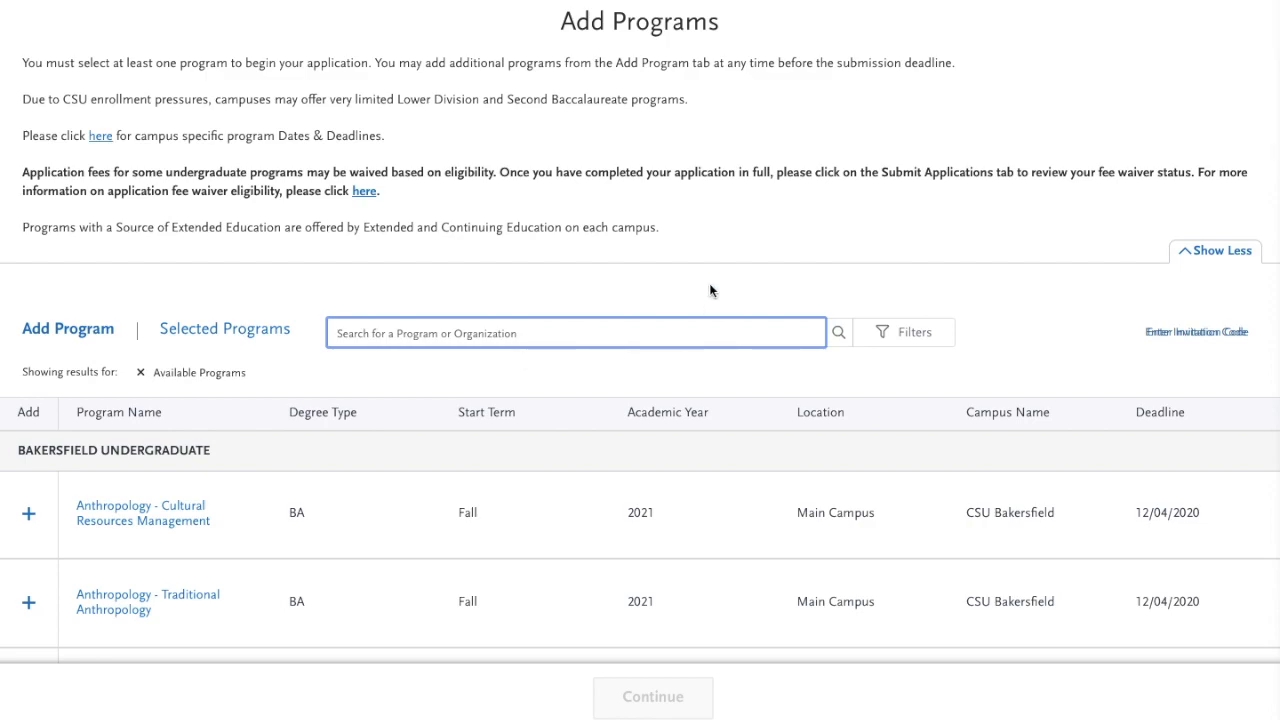
text(east bay)
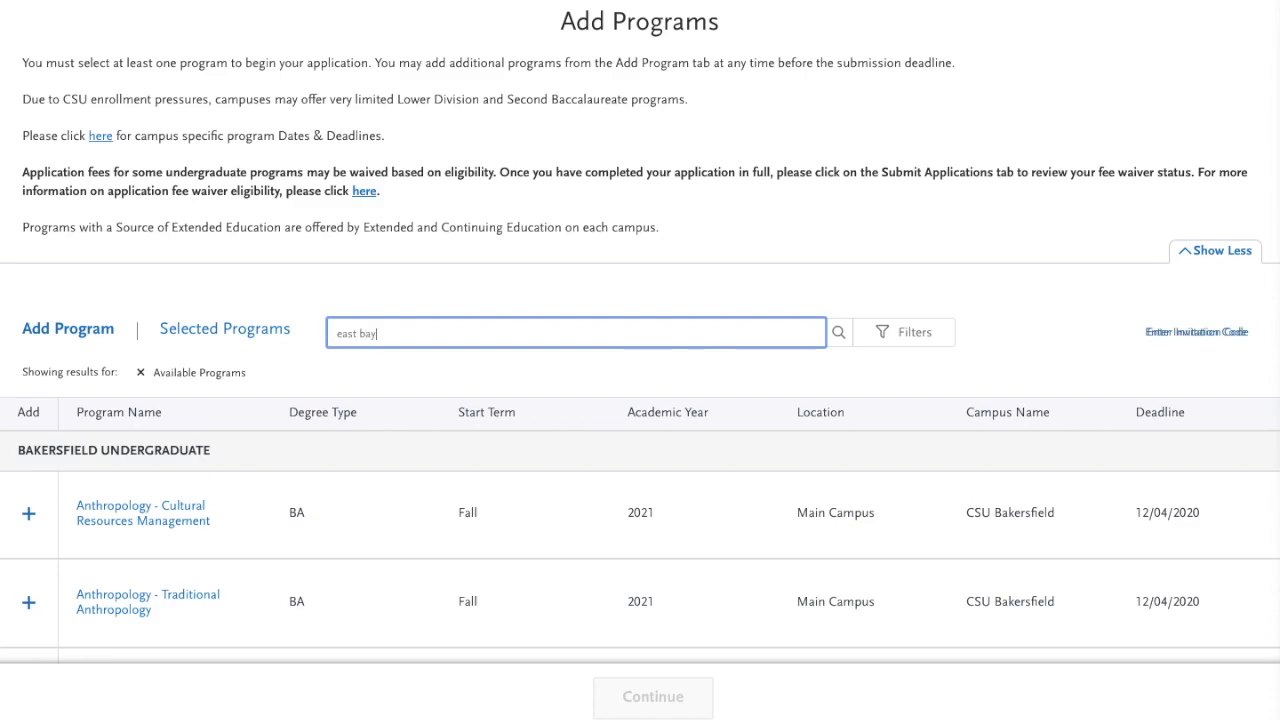
scroll(496, 452, down, 3)
scroll(493, 457, down, 1)
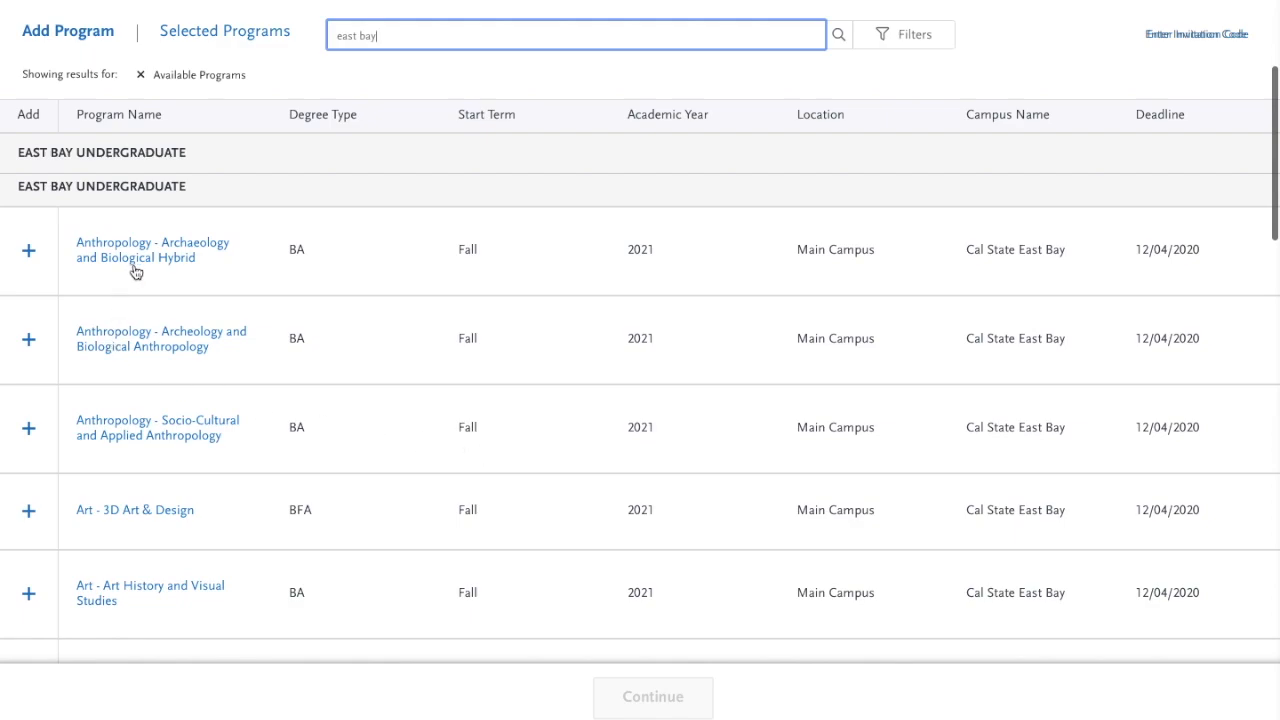
scroll(233, 405, down, 5)
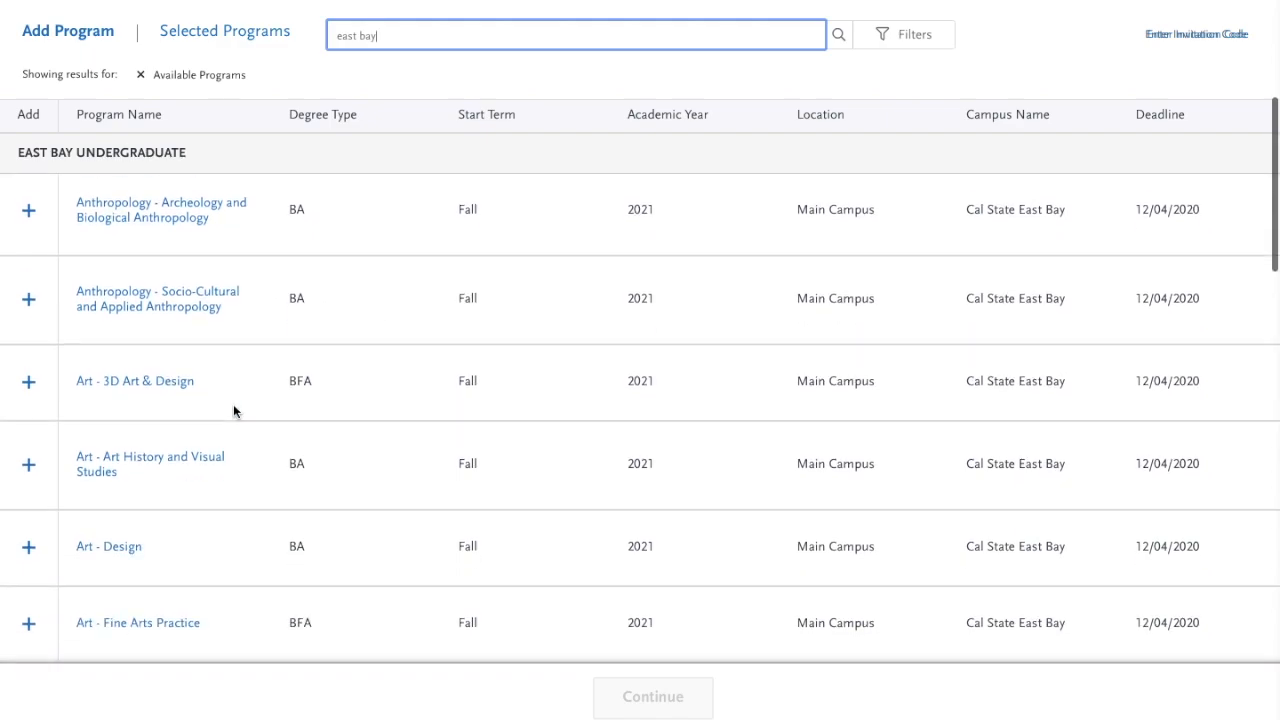
- Read the program description of Cal State East Bay's Computer Science BS and add that program to the selections
scroll(233, 408, down, 7)
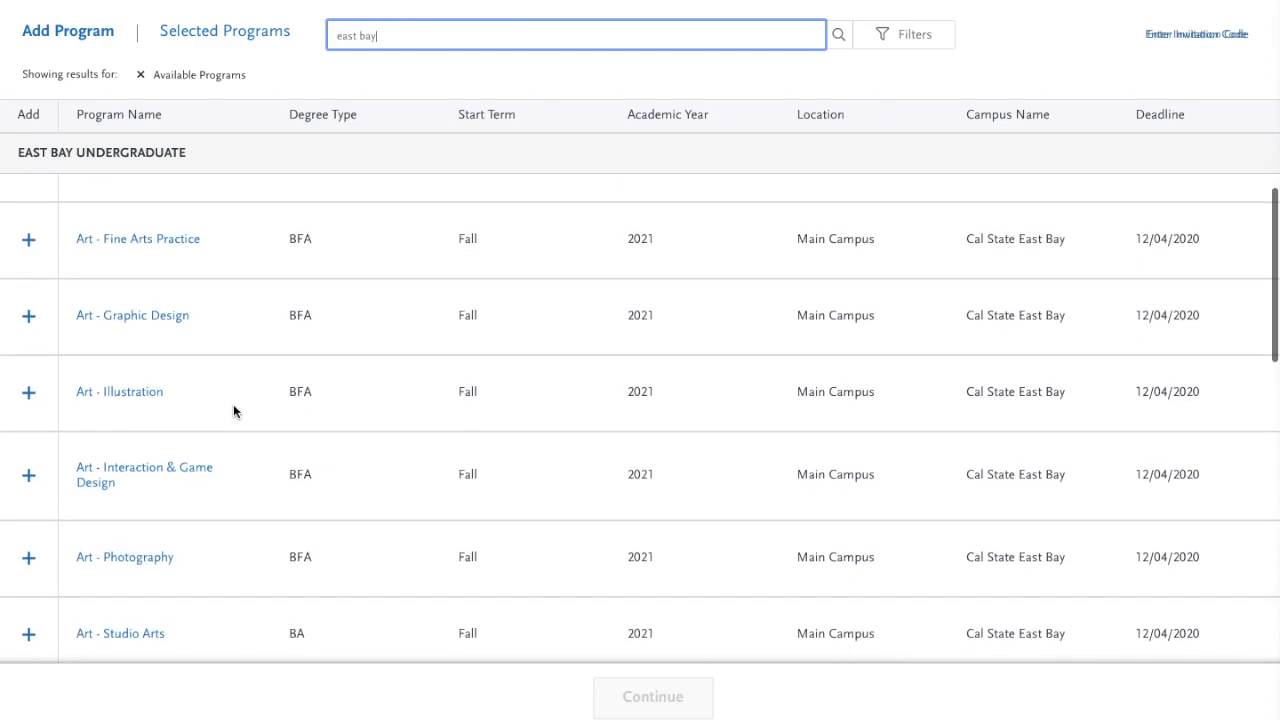
scroll(233, 408, down, 8)
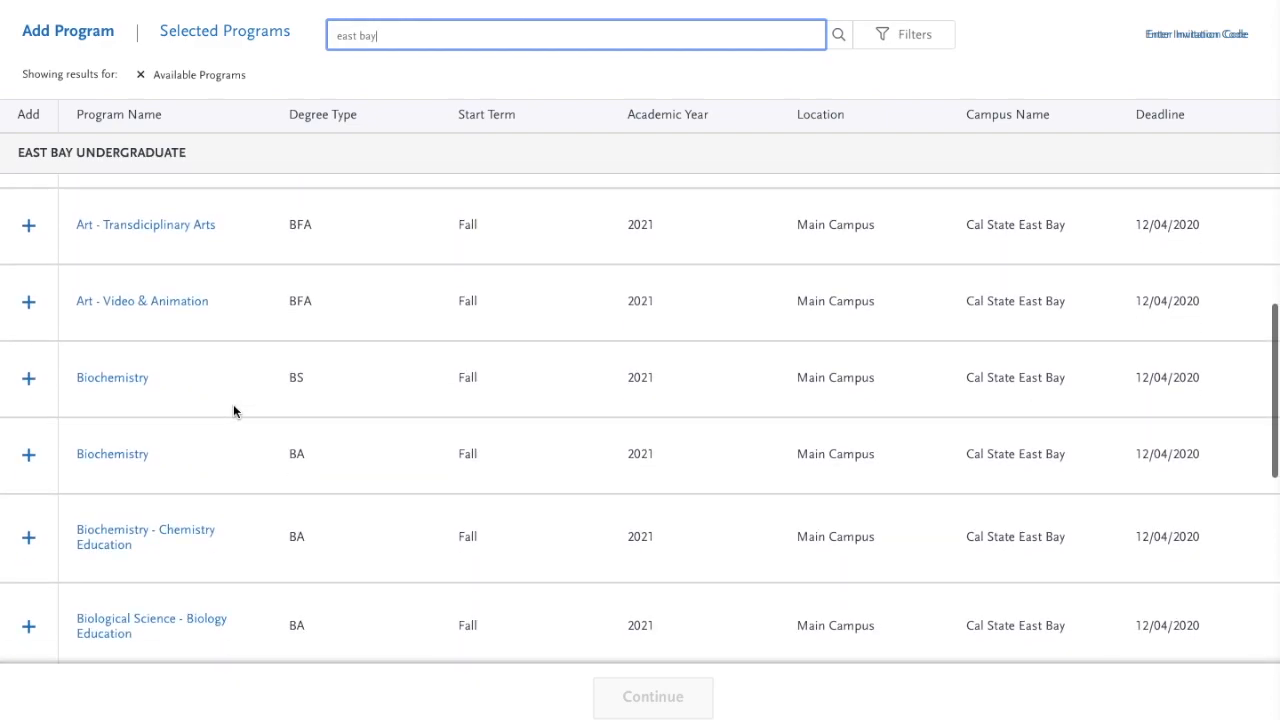
scroll(233, 410, down, 7)
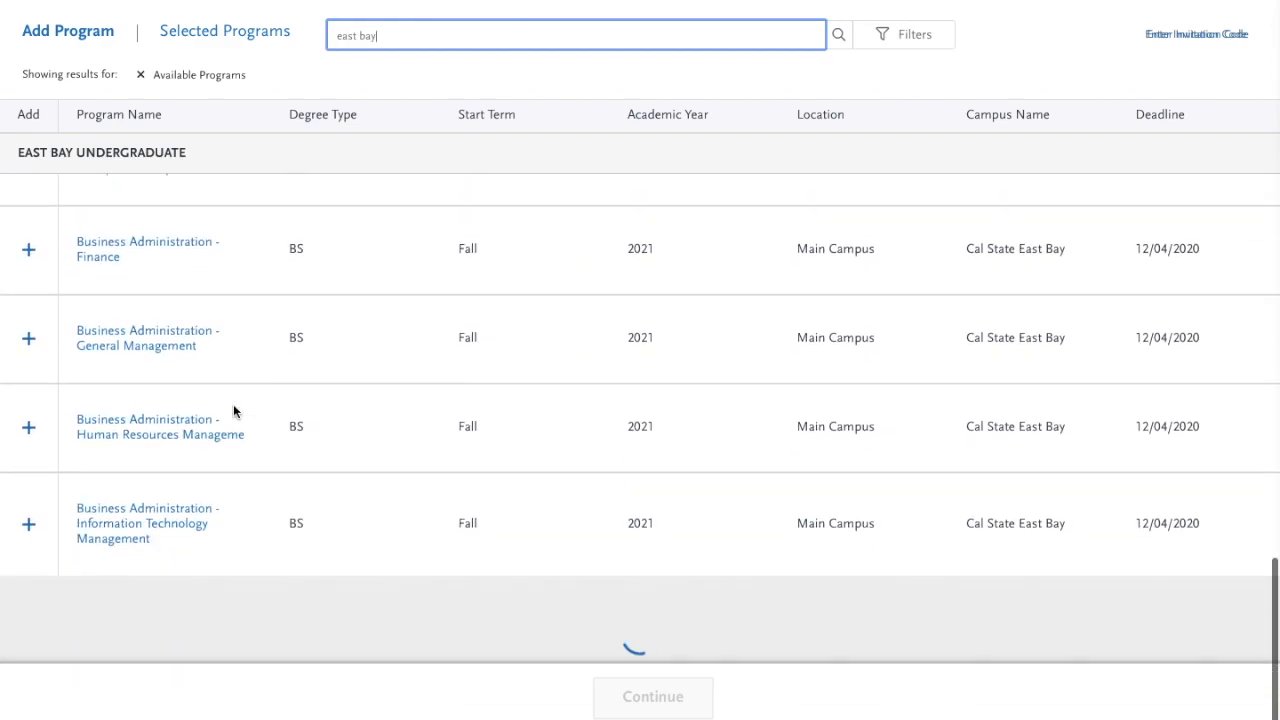
scroll(233, 411, down, 7)
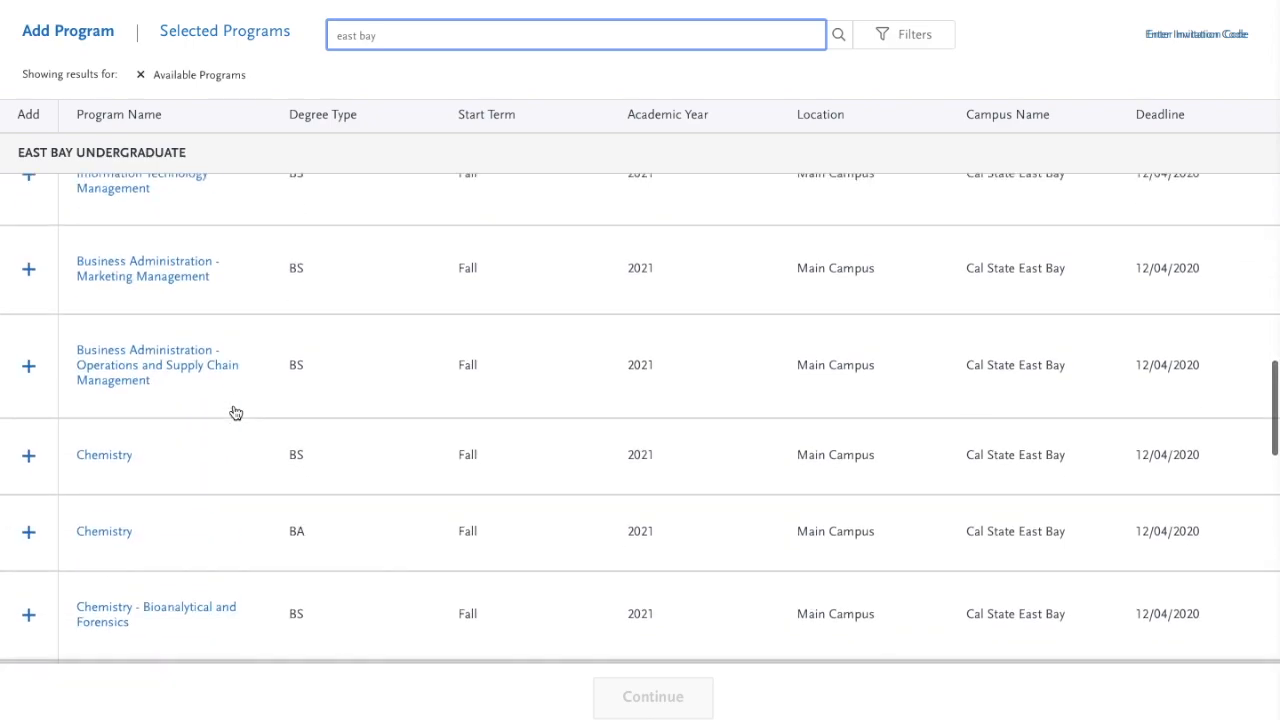
scroll(233, 410, down, 3)
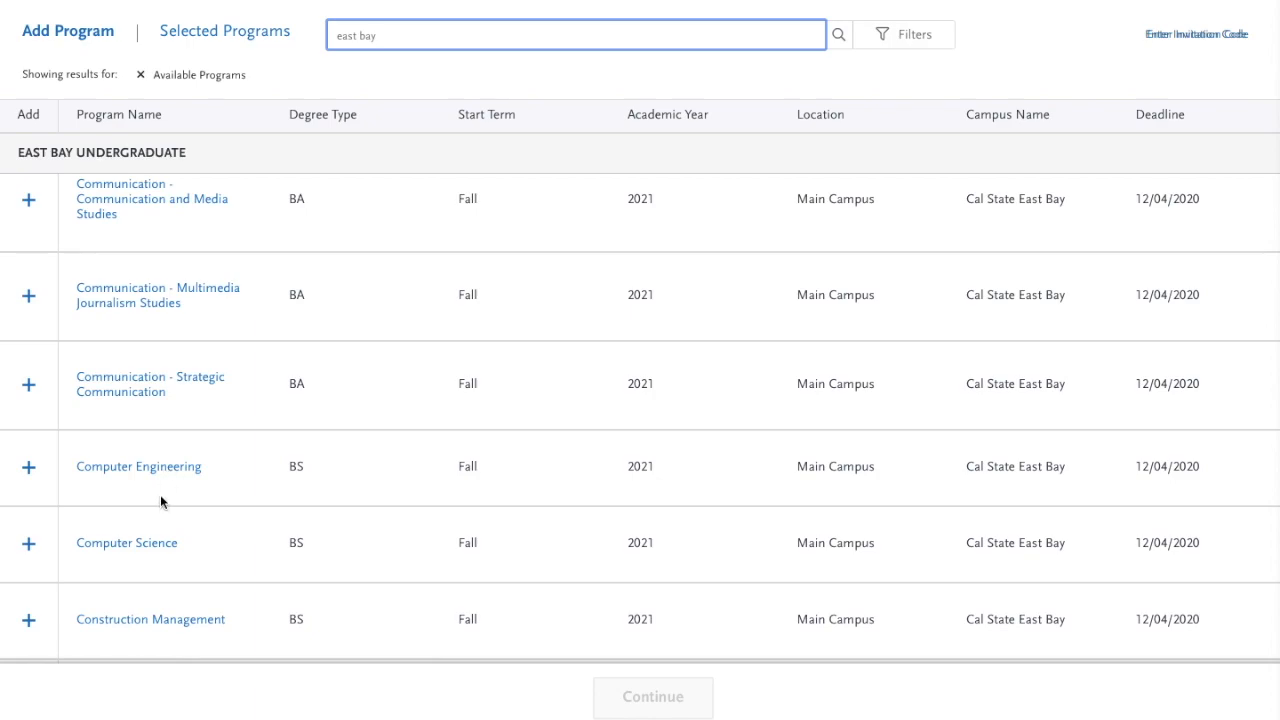
click(154, 554)
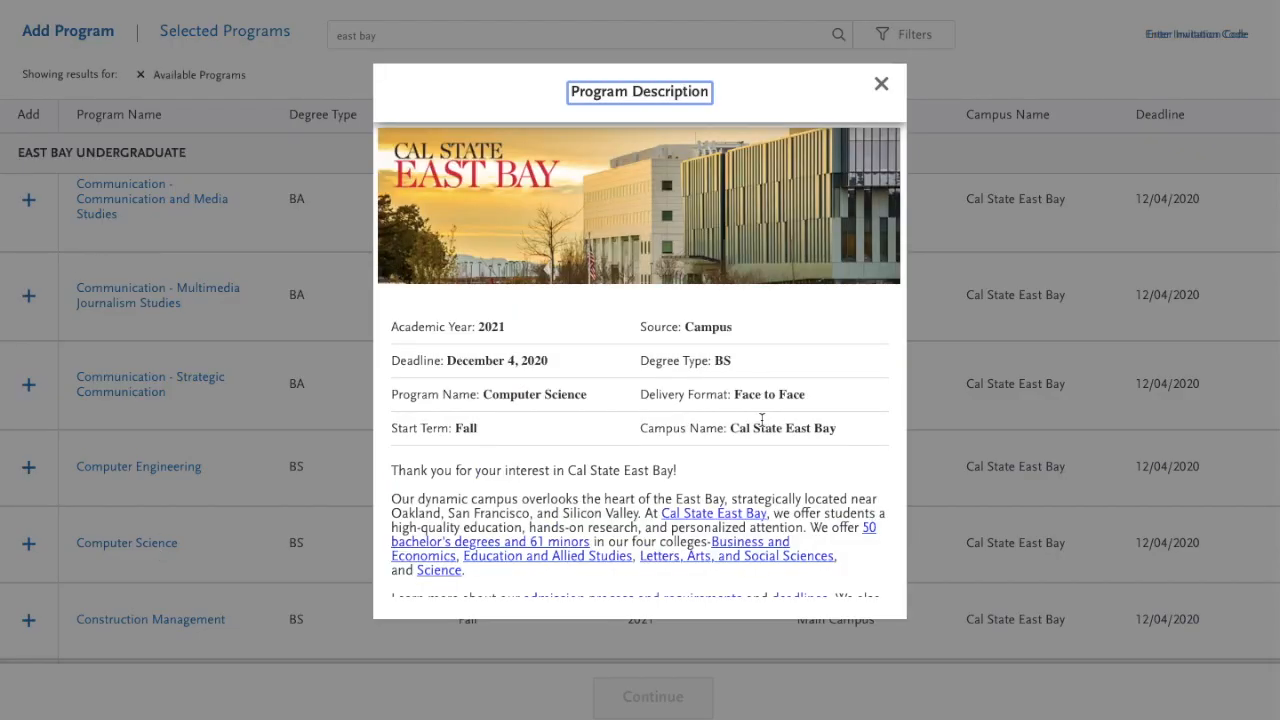
scroll(761, 420, down, 3)
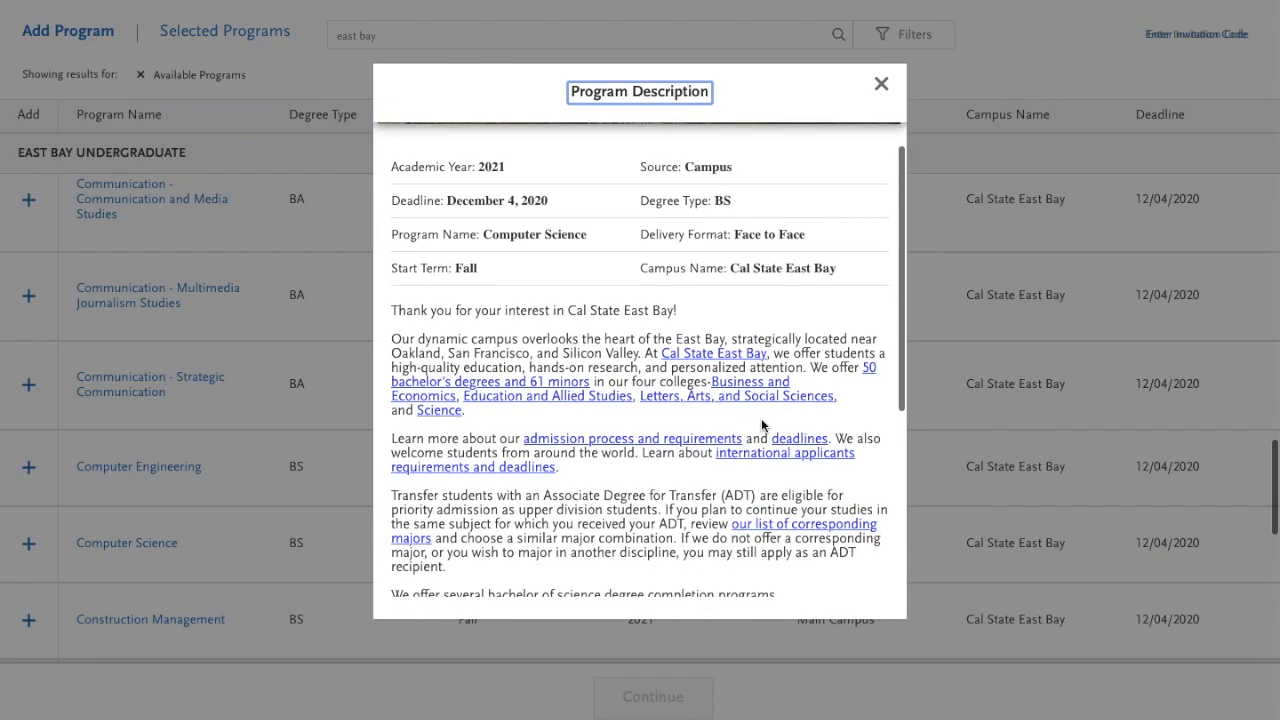
scroll(762, 425, down, 3)
scroll(762, 425, down, 3)
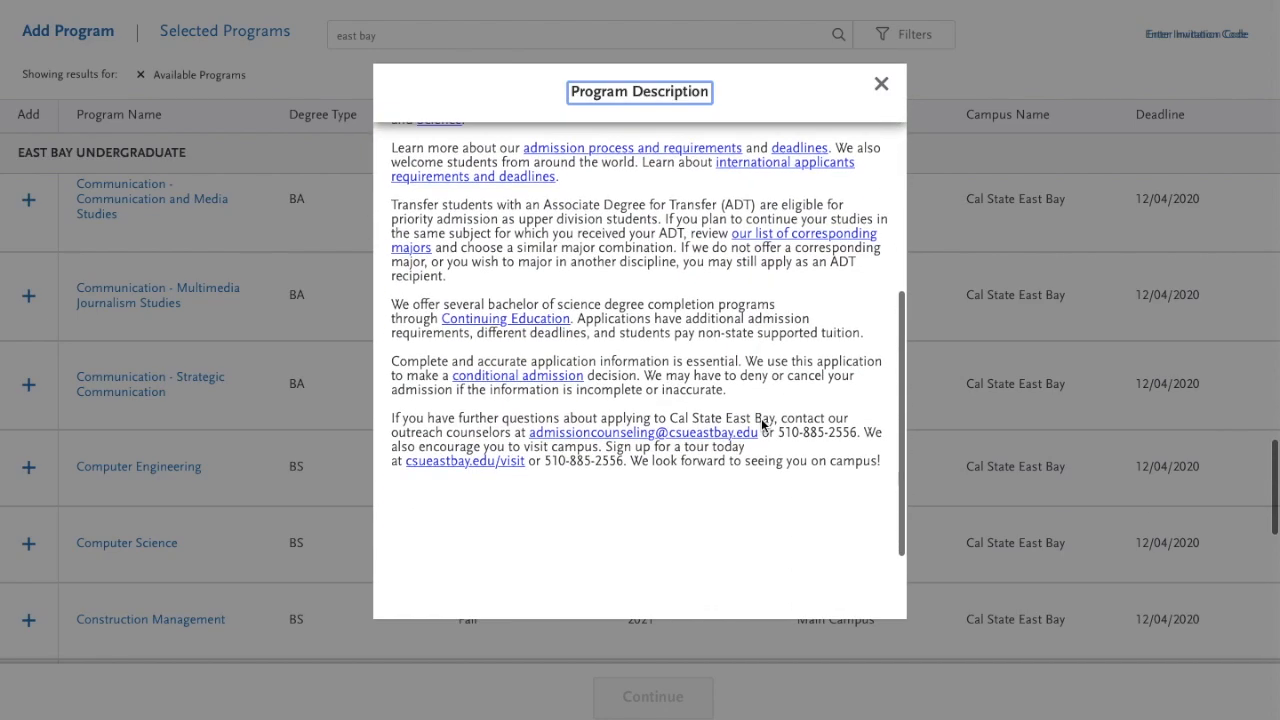
scroll(762, 425, up, 6)
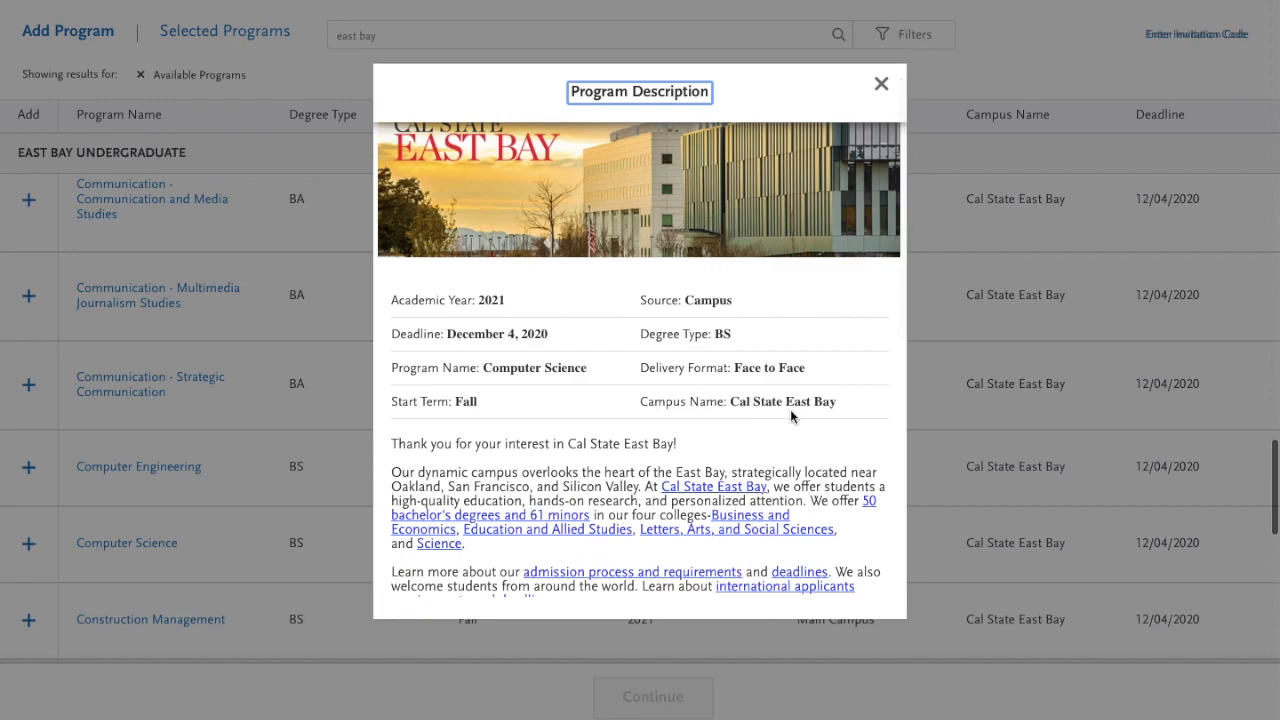
click(882, 85)
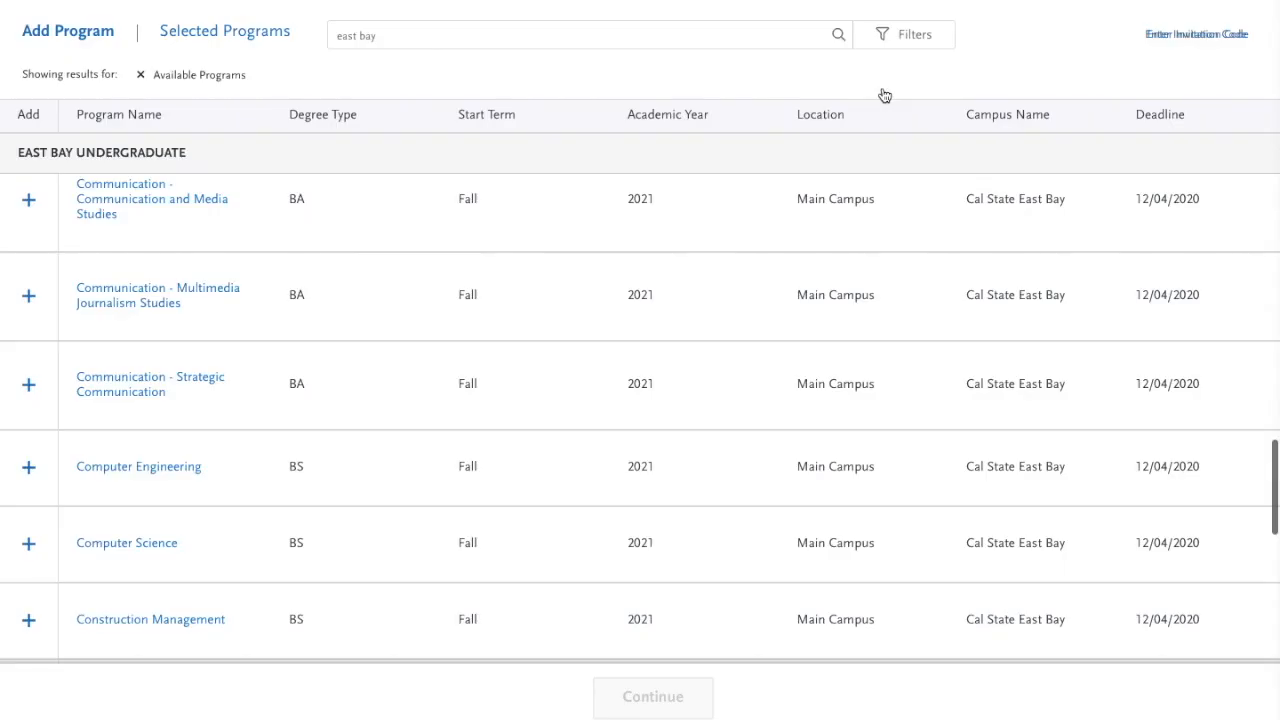
click(29, 545)
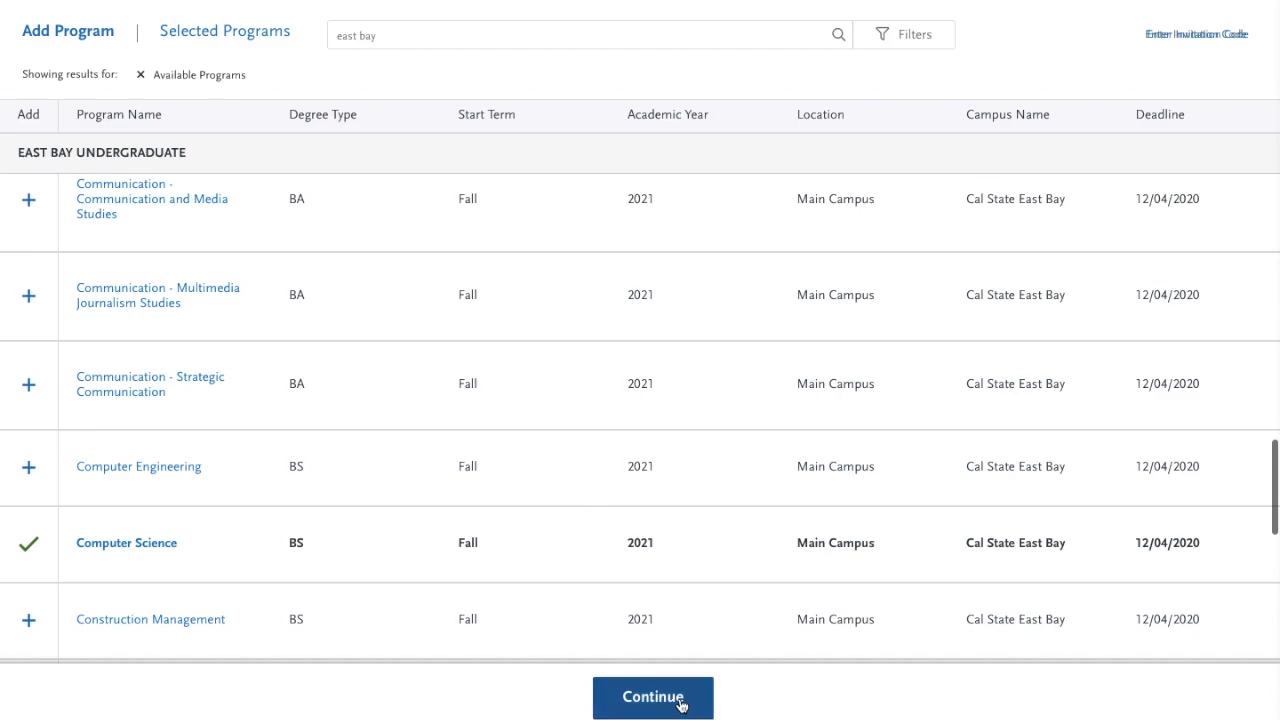
- Search the programs for "sacramento" and add Sacramento State's Criminal Justice BS to the selections
drag(400, 40, 328, 33)
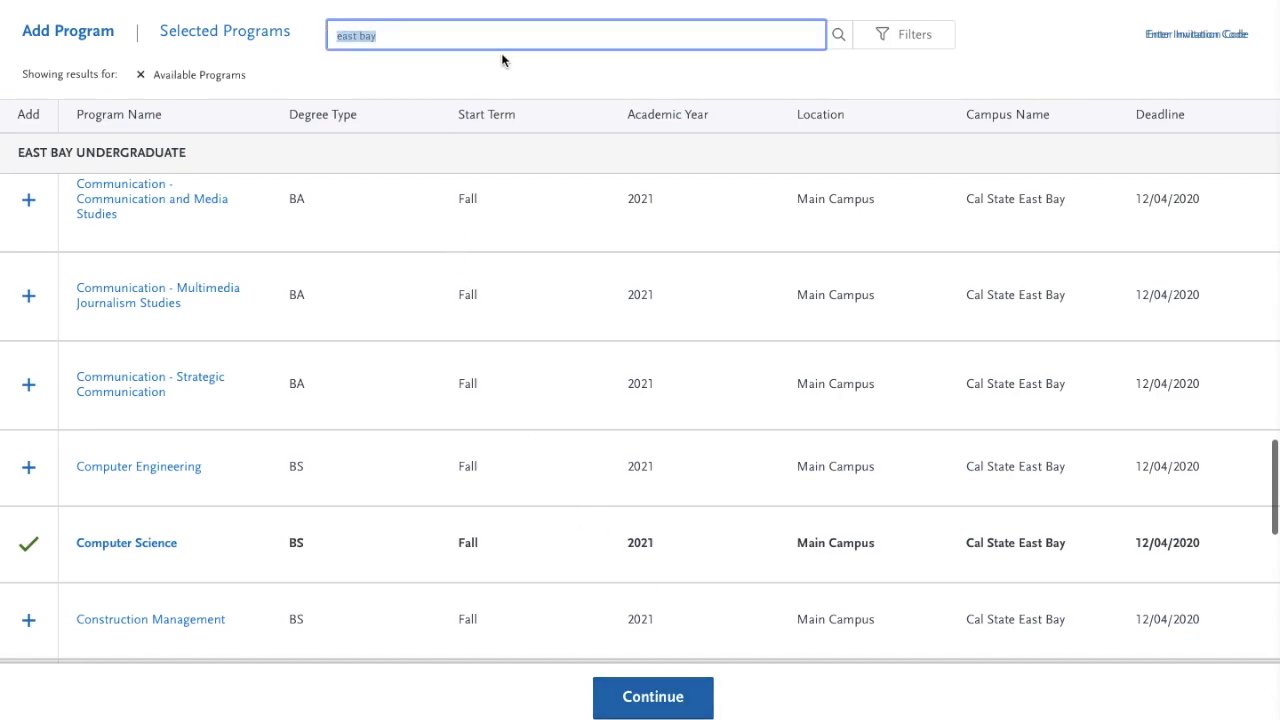
text(sacramento)
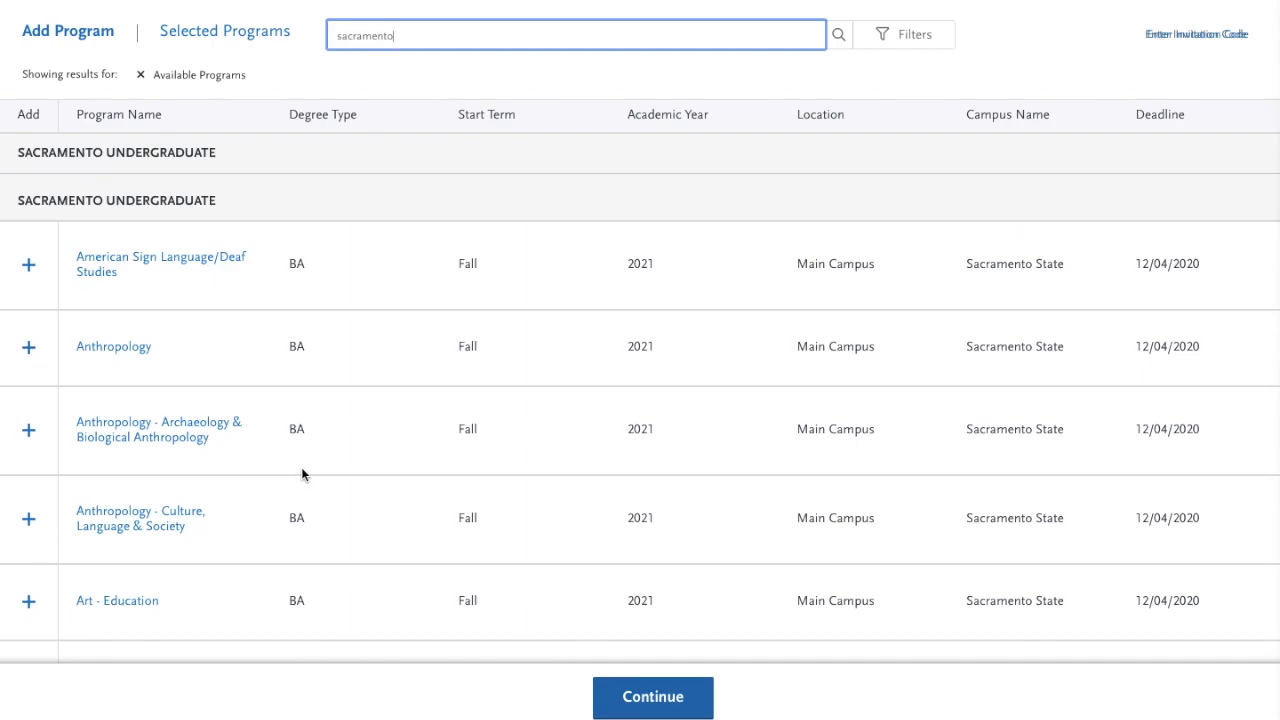
scroll(249, 592, down, 10)
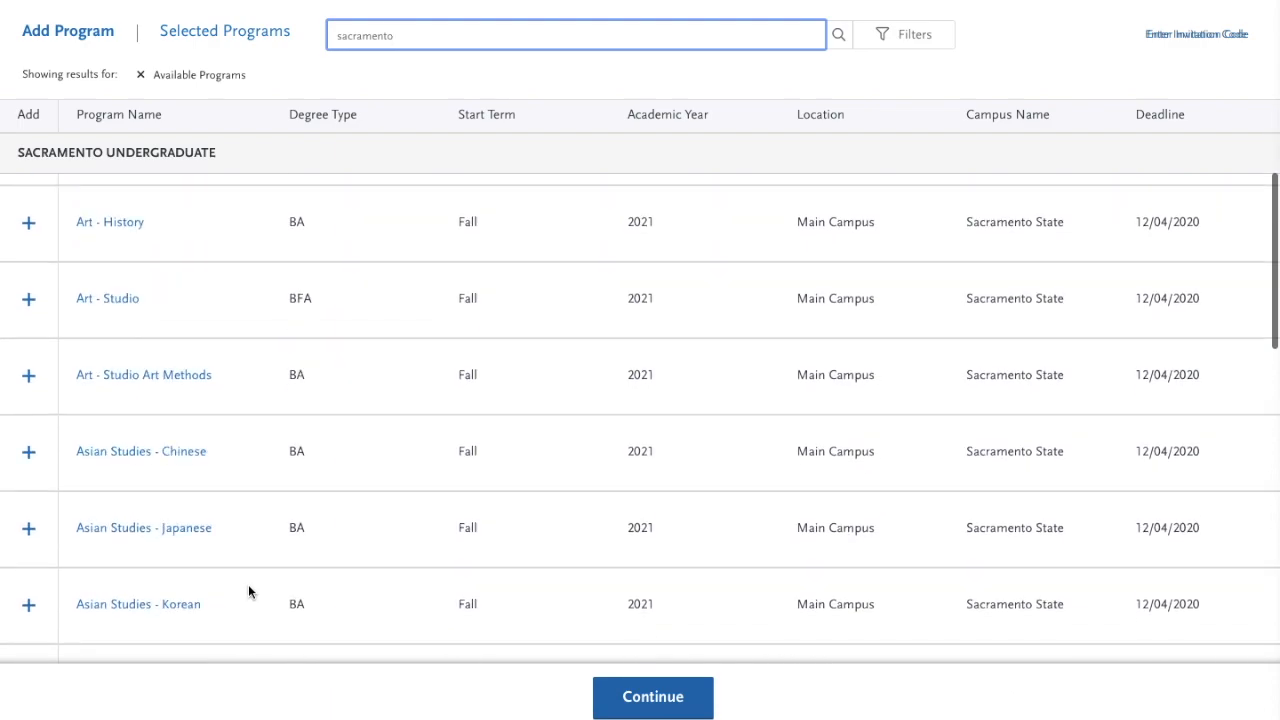
scroll(249, 592, down, 3)
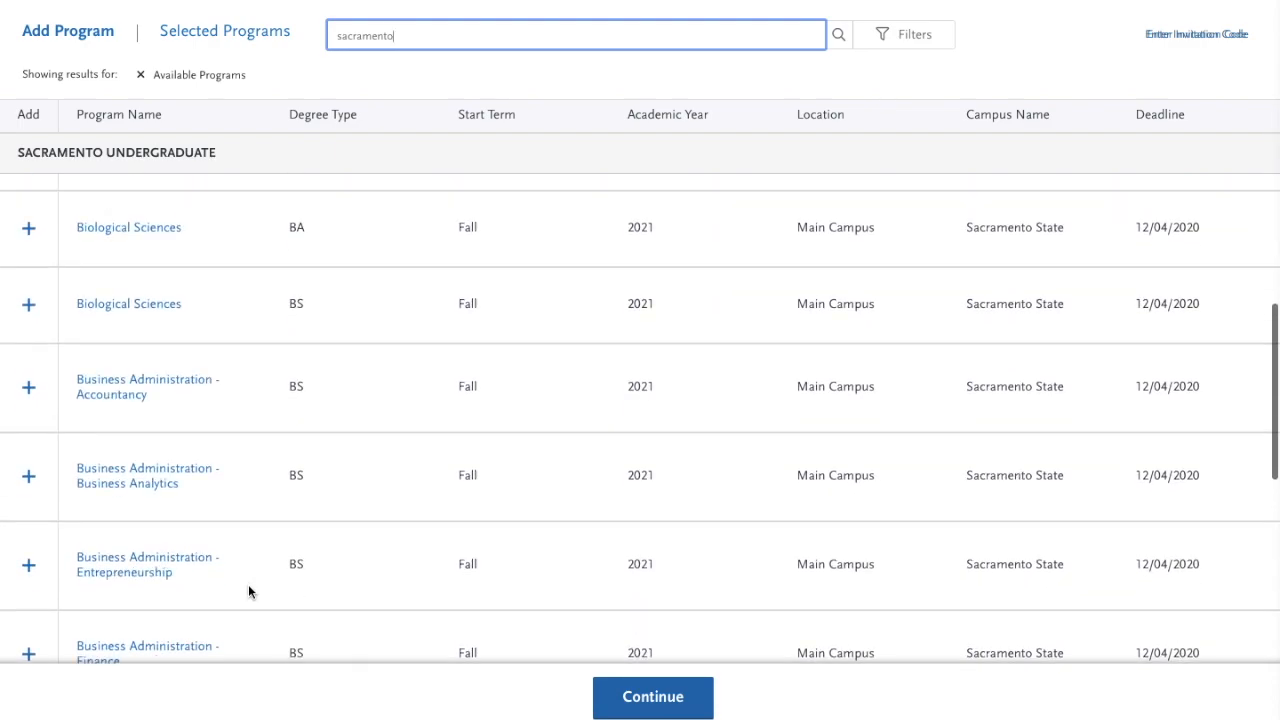
scroll(249, 592, down, 2)
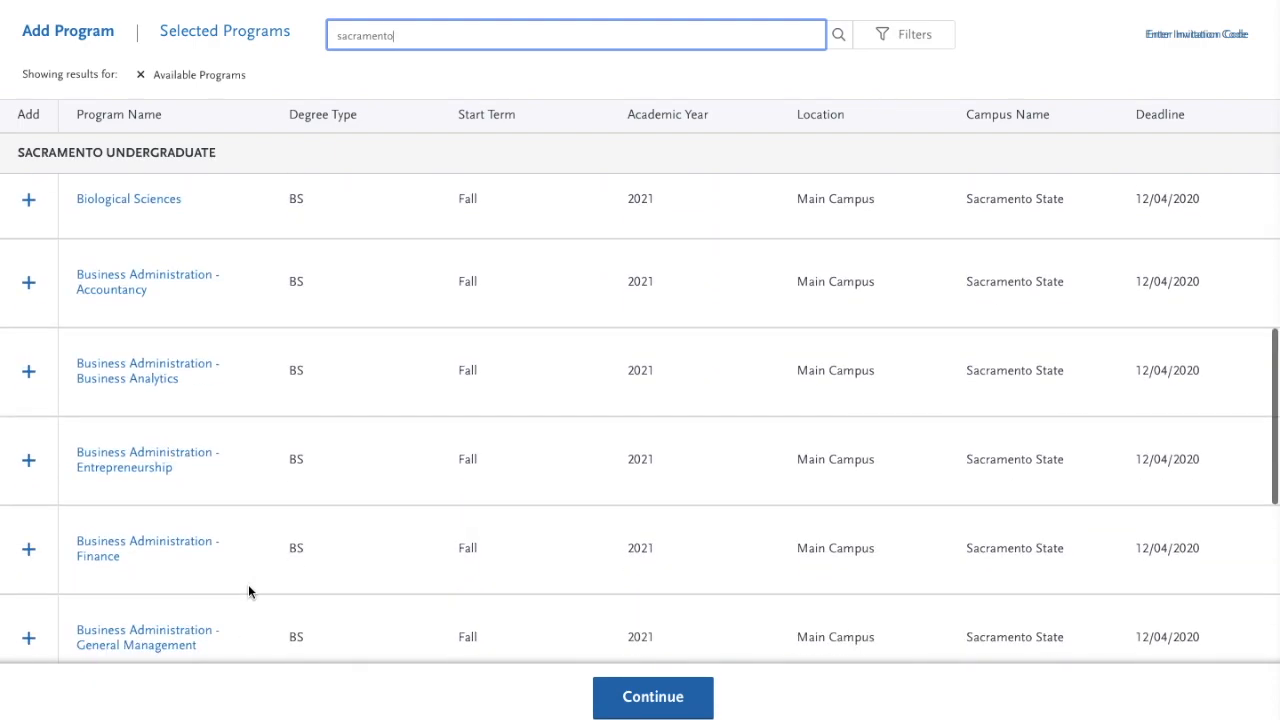
scroll(249, 592, down, 5)
scroll(249, 592, down, 12)
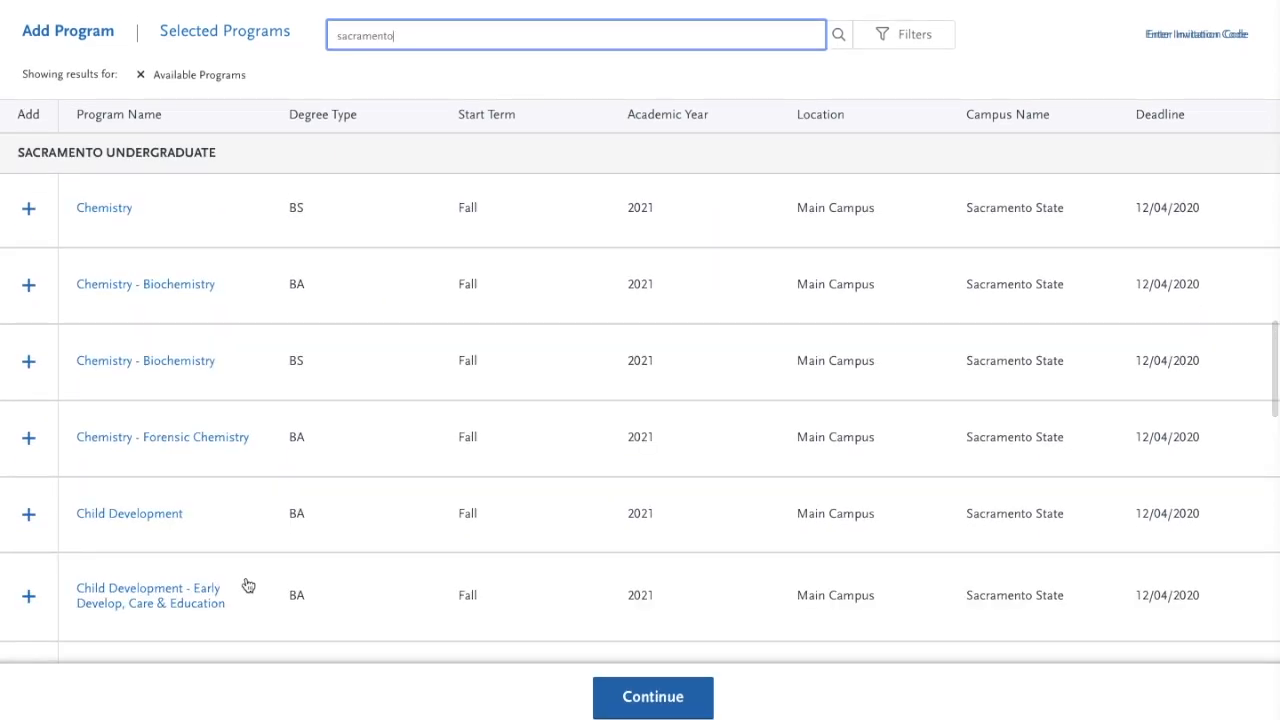
scroll(223, 460, down, 7)
scroll(223, 460, down, 6)
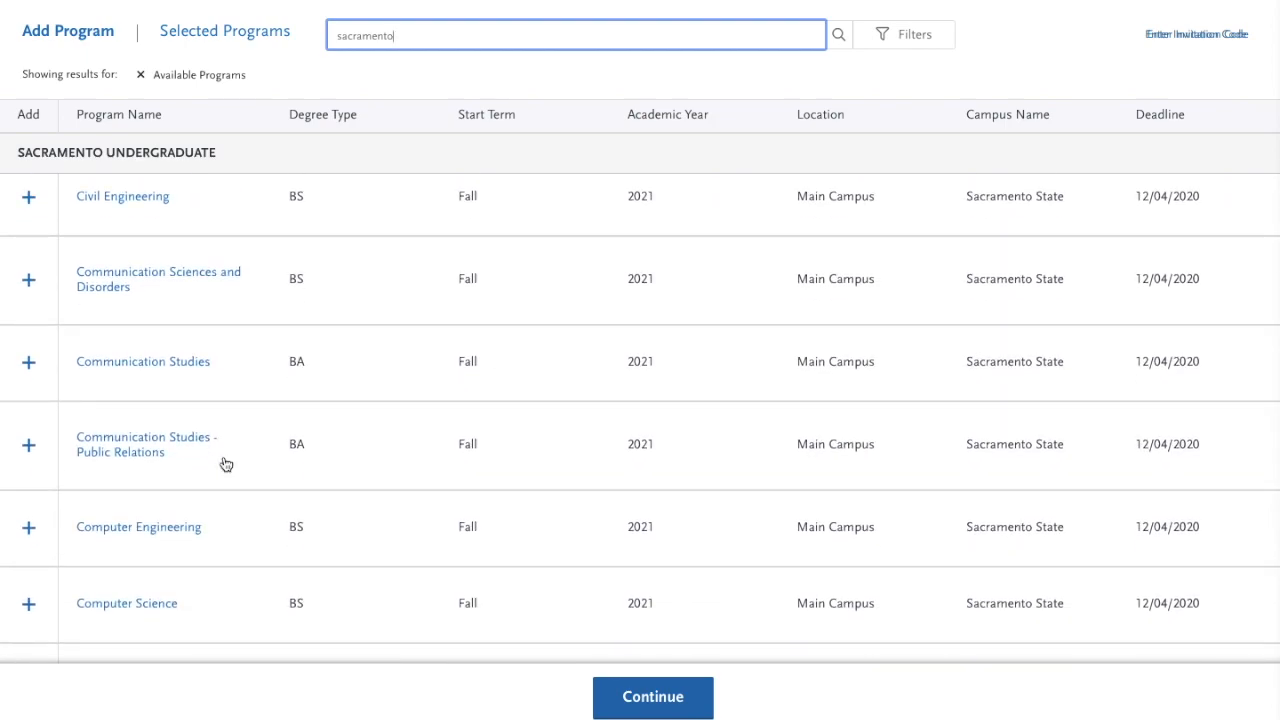
scroll(224, 463, down, 4)
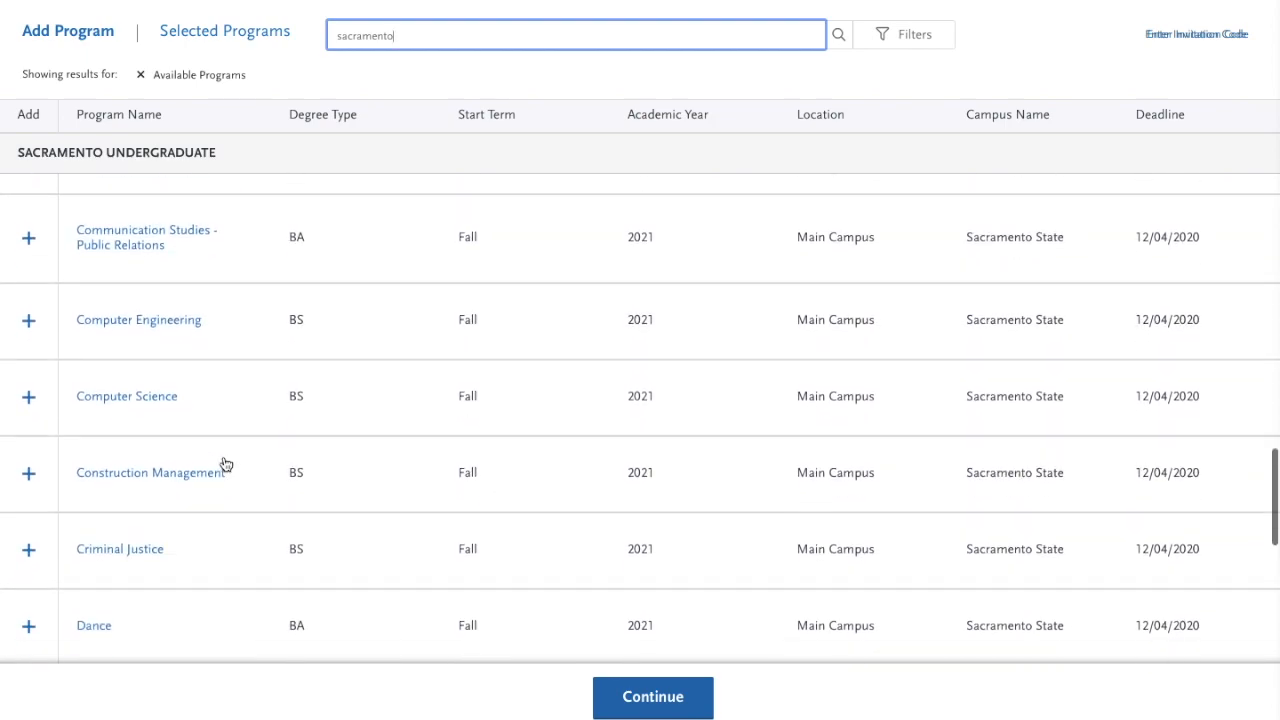
scroll(223, 462, down, 2)
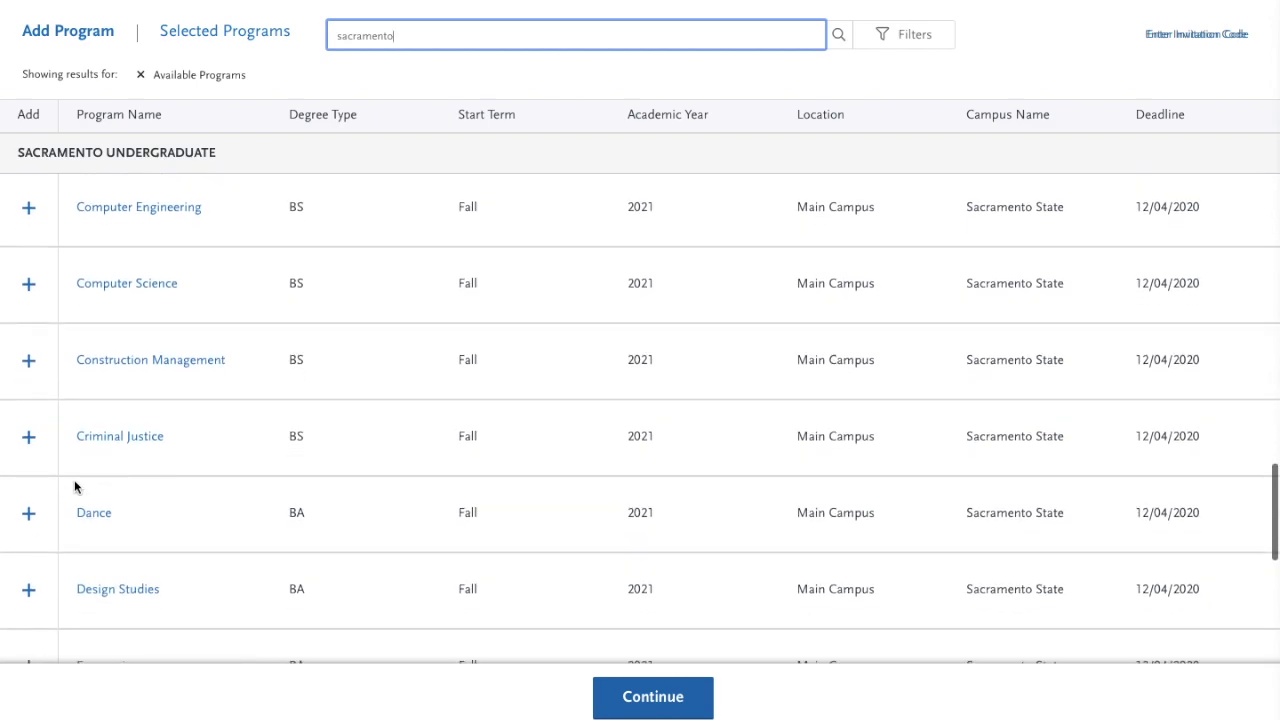
click(29, 443)
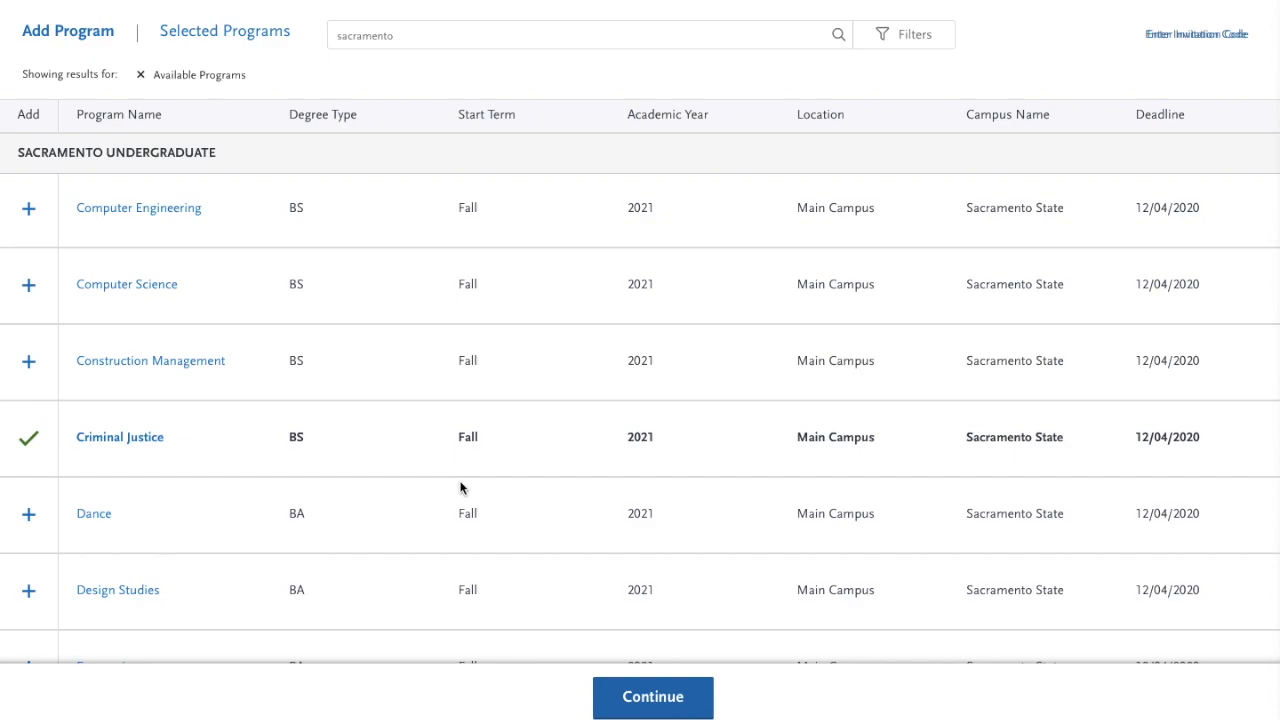
- Review the two selected programs and continue to the application dashboard
click(653, 698)
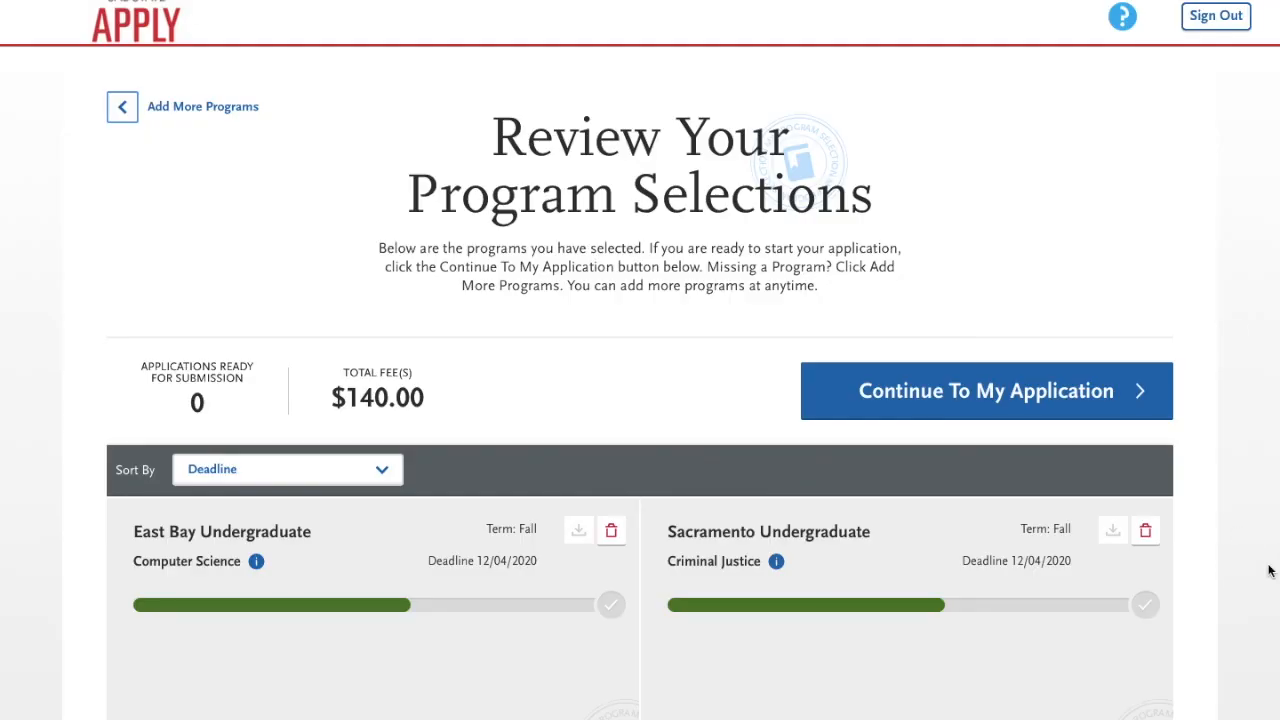
scroll(1228, 553, down, 2)
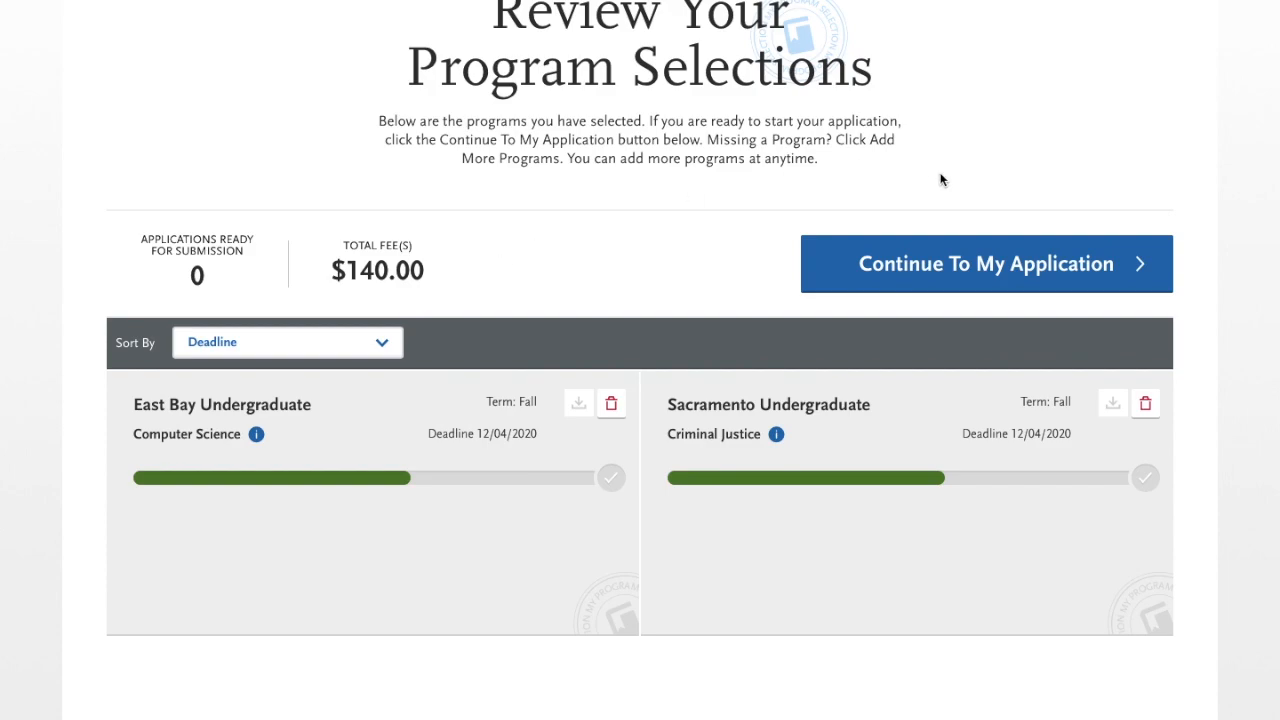
click(1067, 285)
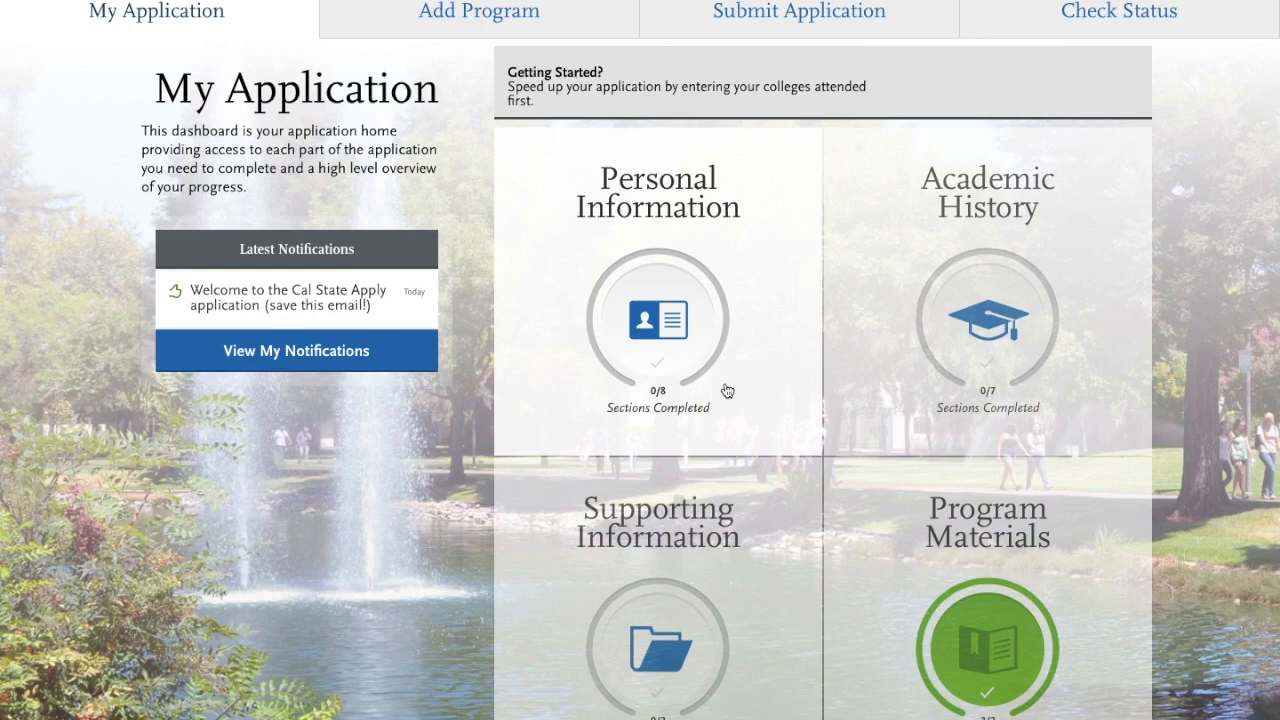
- Open the Release Statement within Personal Information and certify the accuracy of the information provided
click(706, 320)
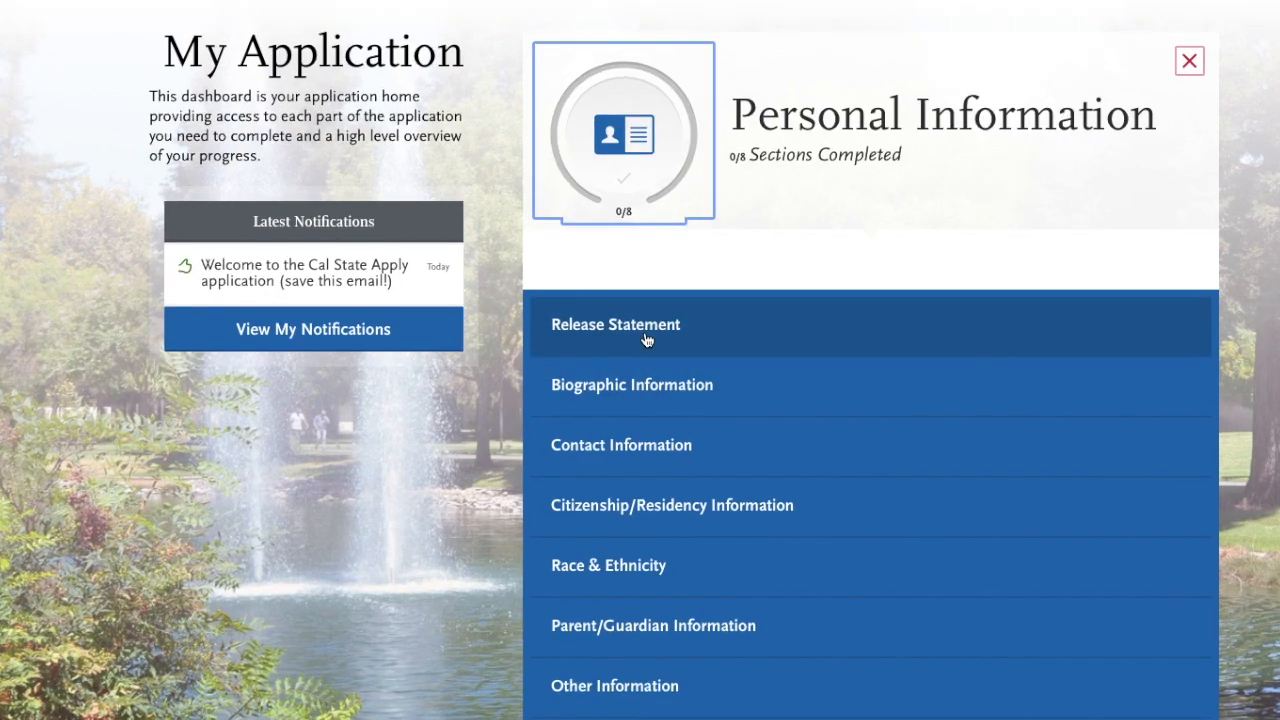
click(612, 348)
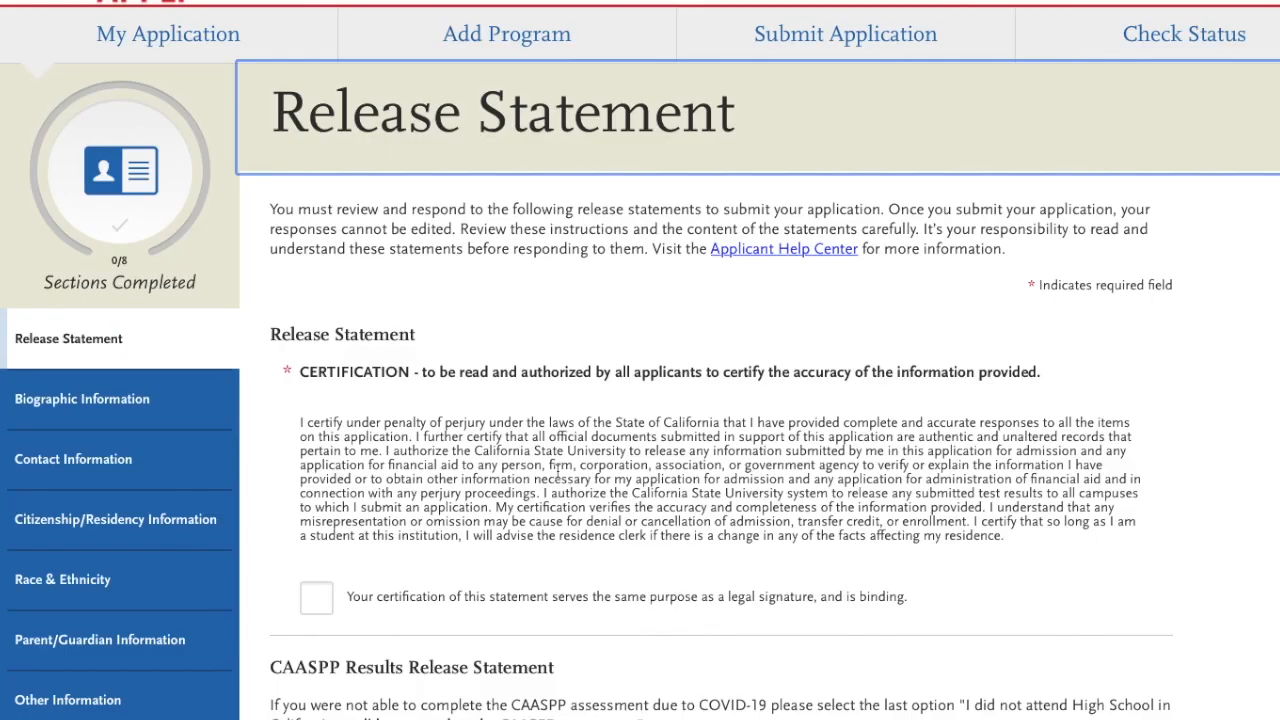
scroll(558, 468, down, 3)
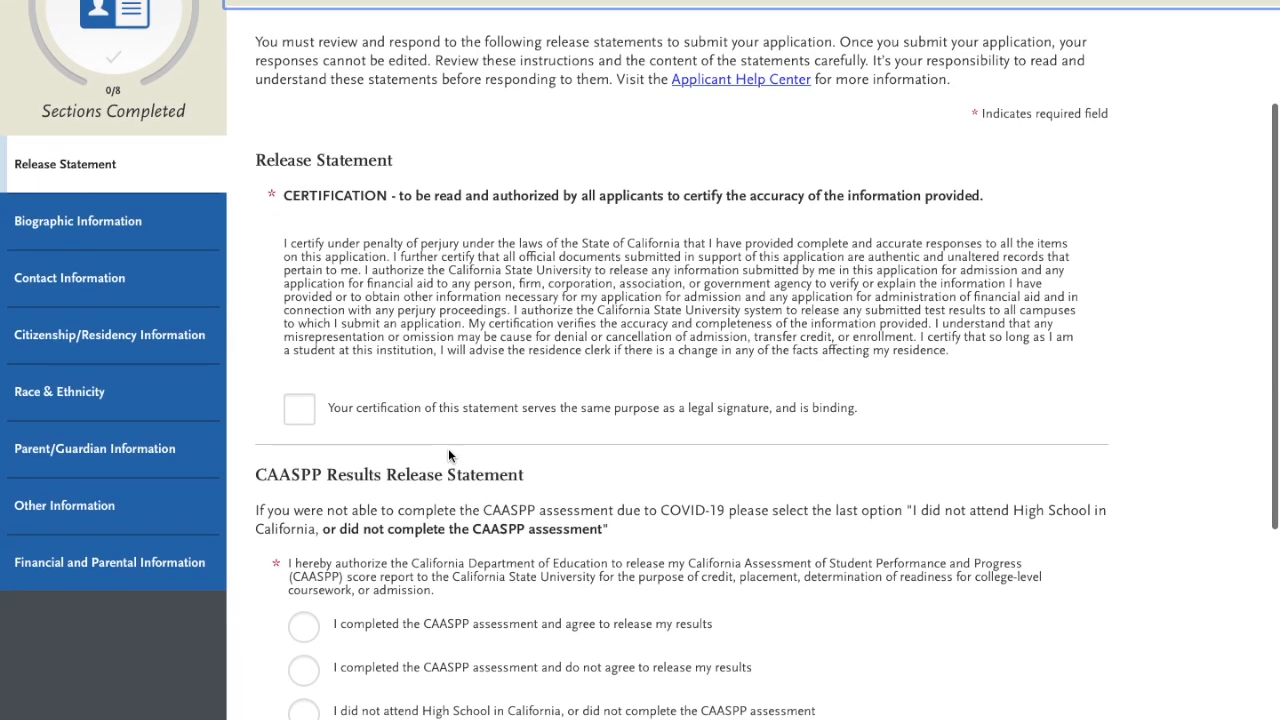
click(301, 410)
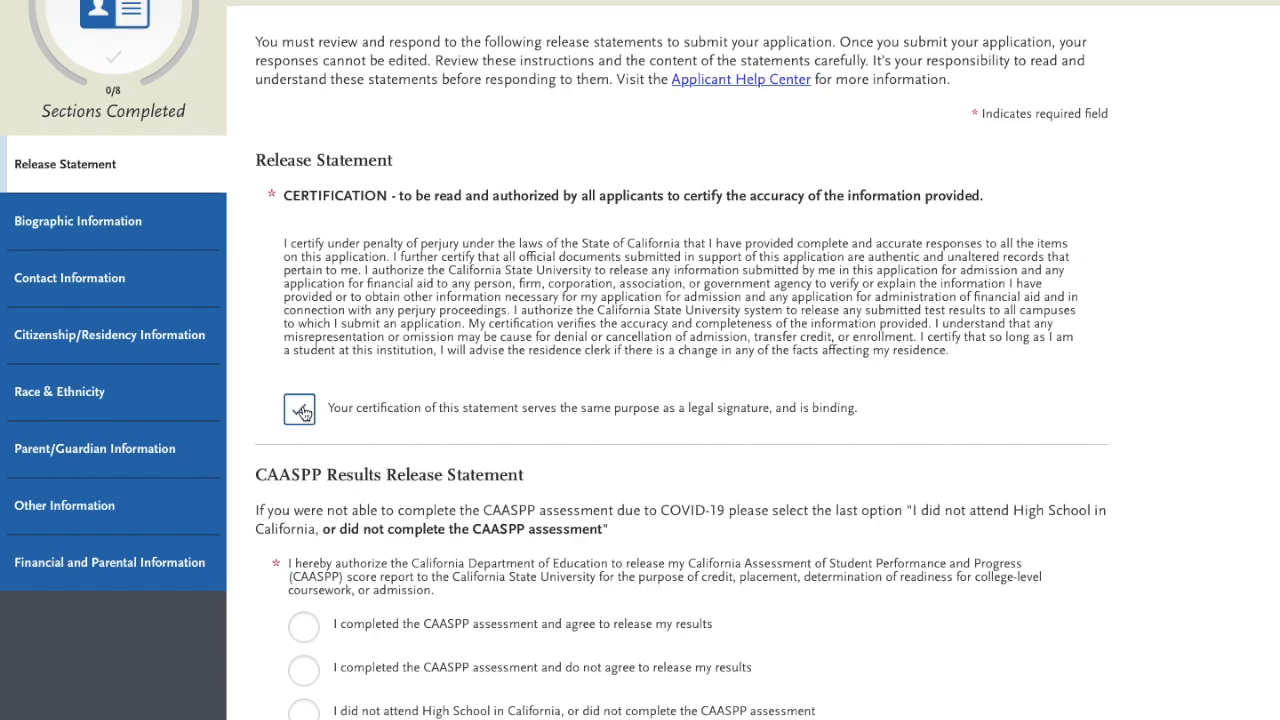
- Complete the CAASPP results and contact information release statements and continue to Biographic Information
scroll(455, 435, down, 2)
scroll(451, 434, down, 1)
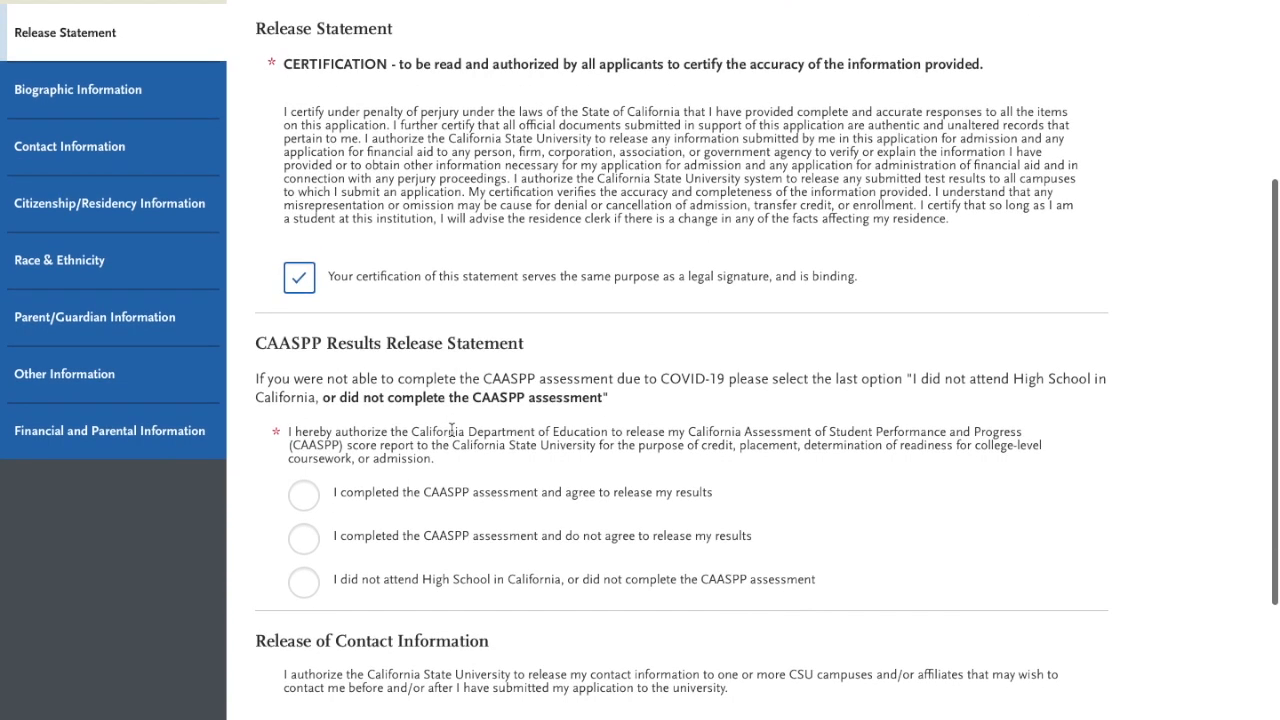
scroll(582, 498, down, 4)
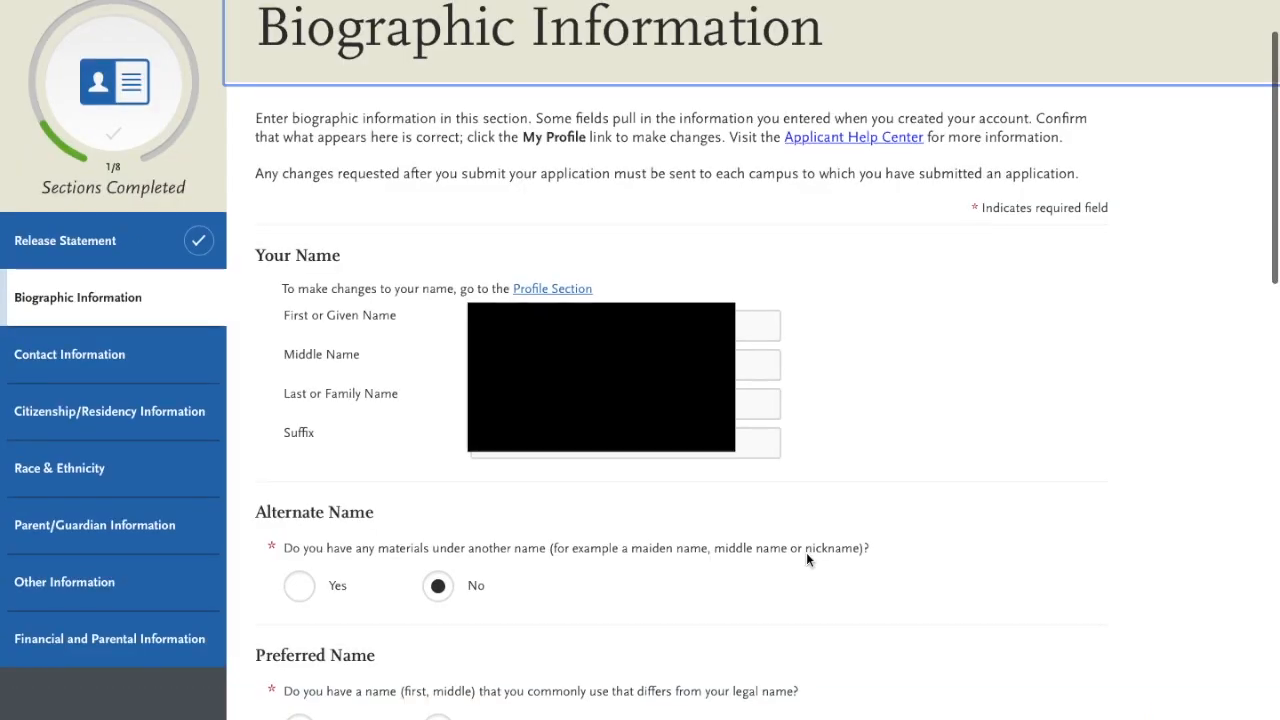
- Examine the name, alternate name, preferred name, legal sex and birth fields in Biographic Information
scroll(806, 552, down, 2)
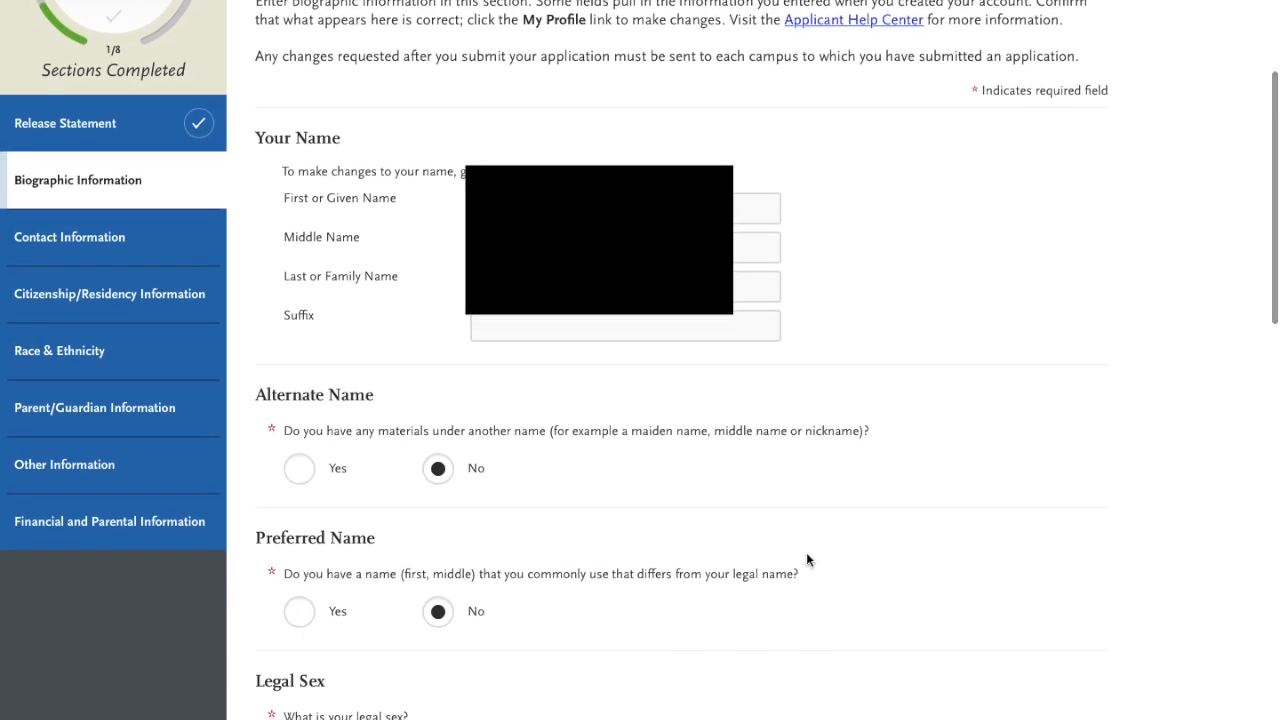
scroll(806, 553, down, 1)
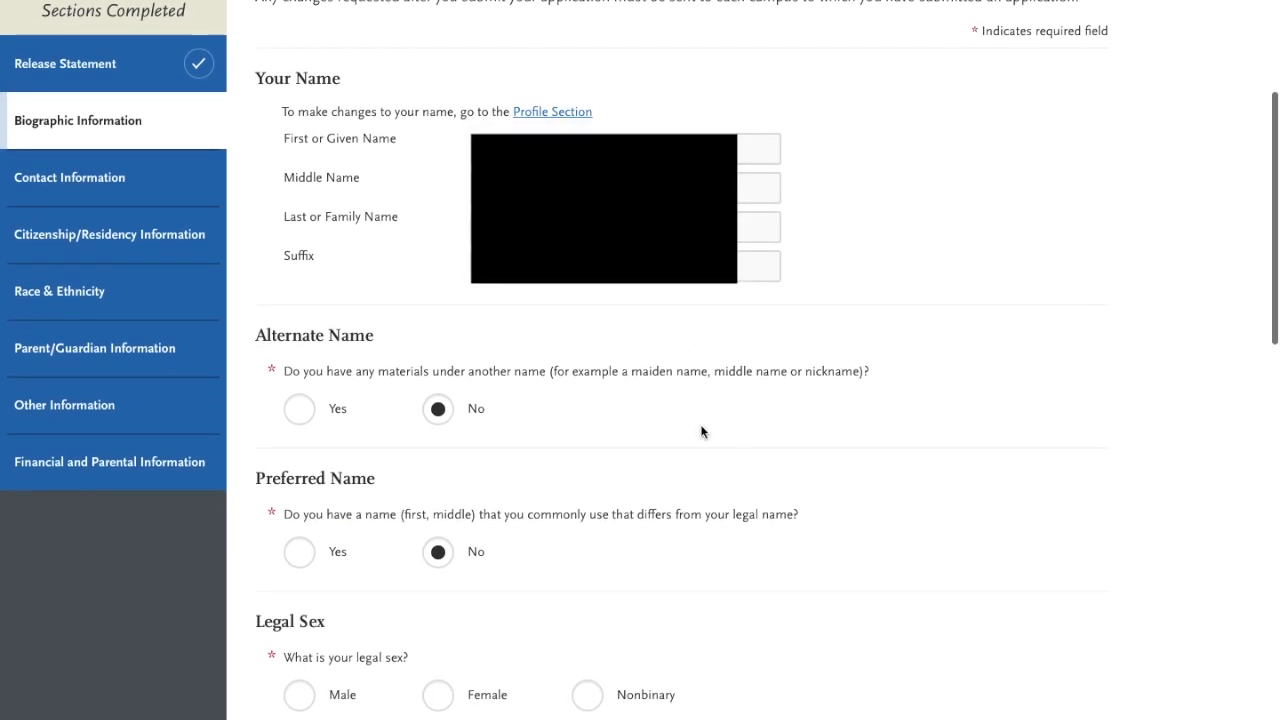
scroll(700, 429, down, 3)
scroll(701, 431, down, 1)
scroll(701, 431, down, 1)
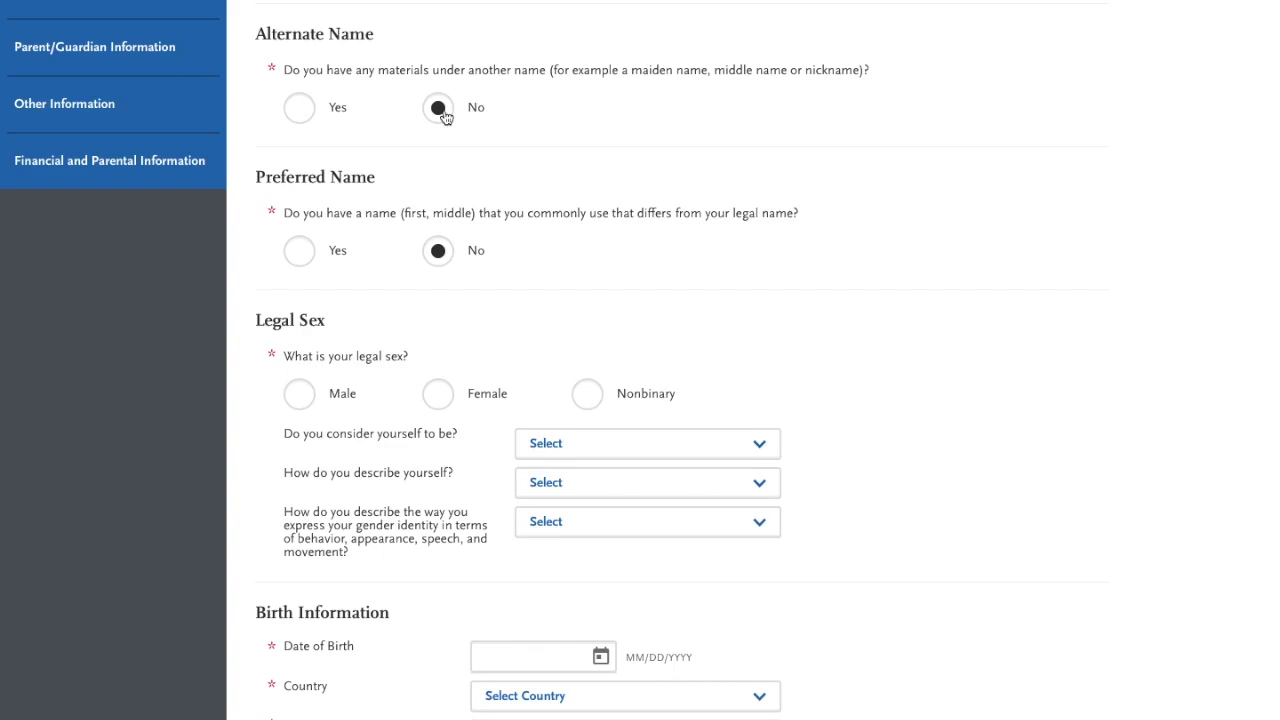
scroll(534, 257, down, 1)
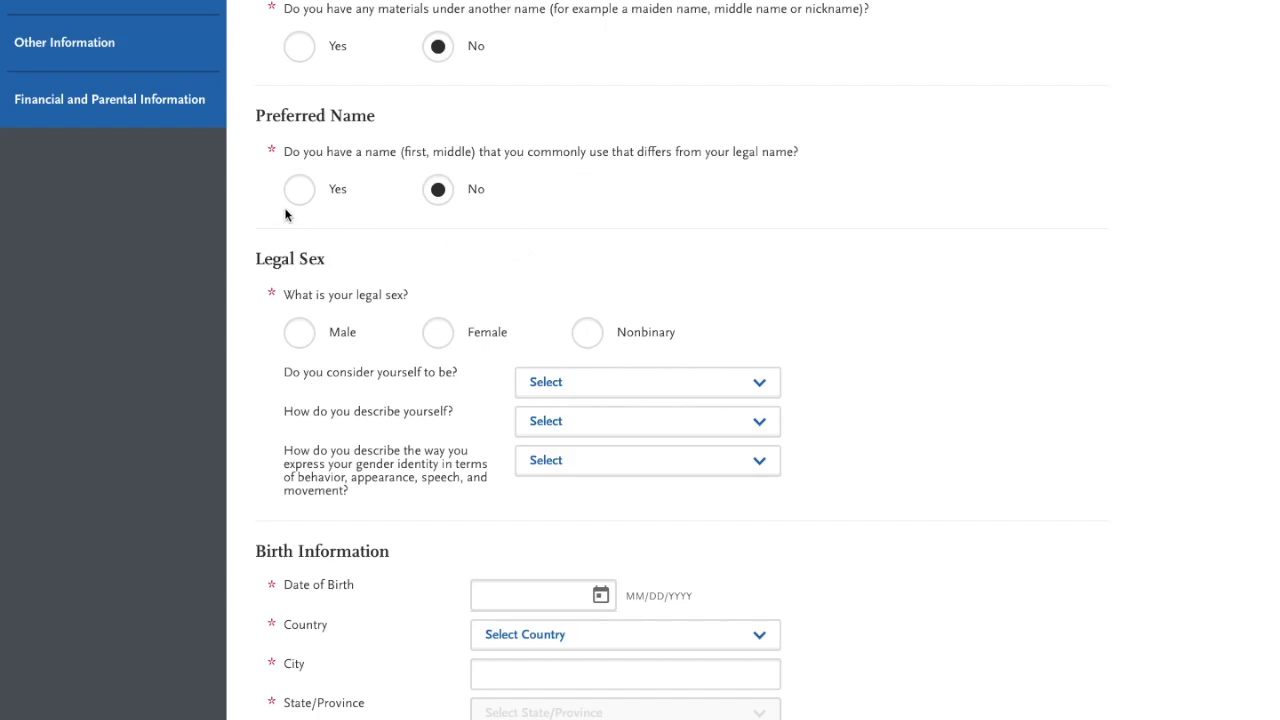
scroll(593, 250, down, 2)
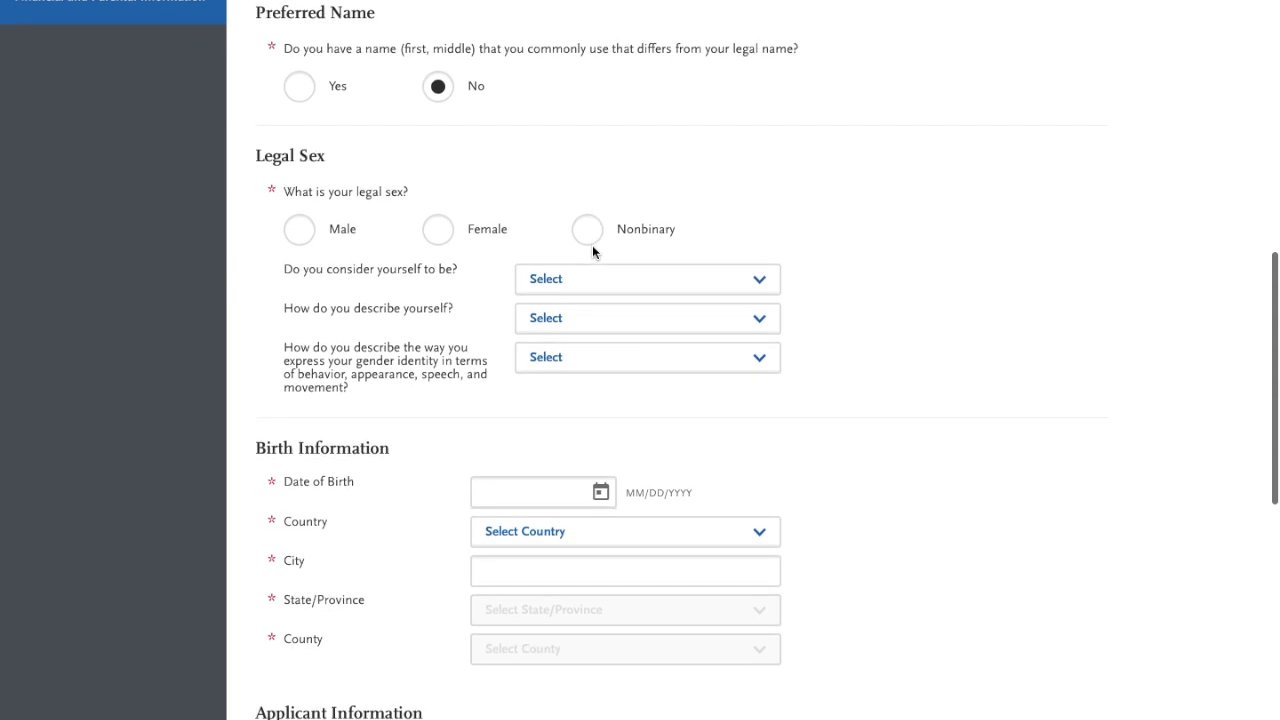
scroll(592, 245, down, 1)
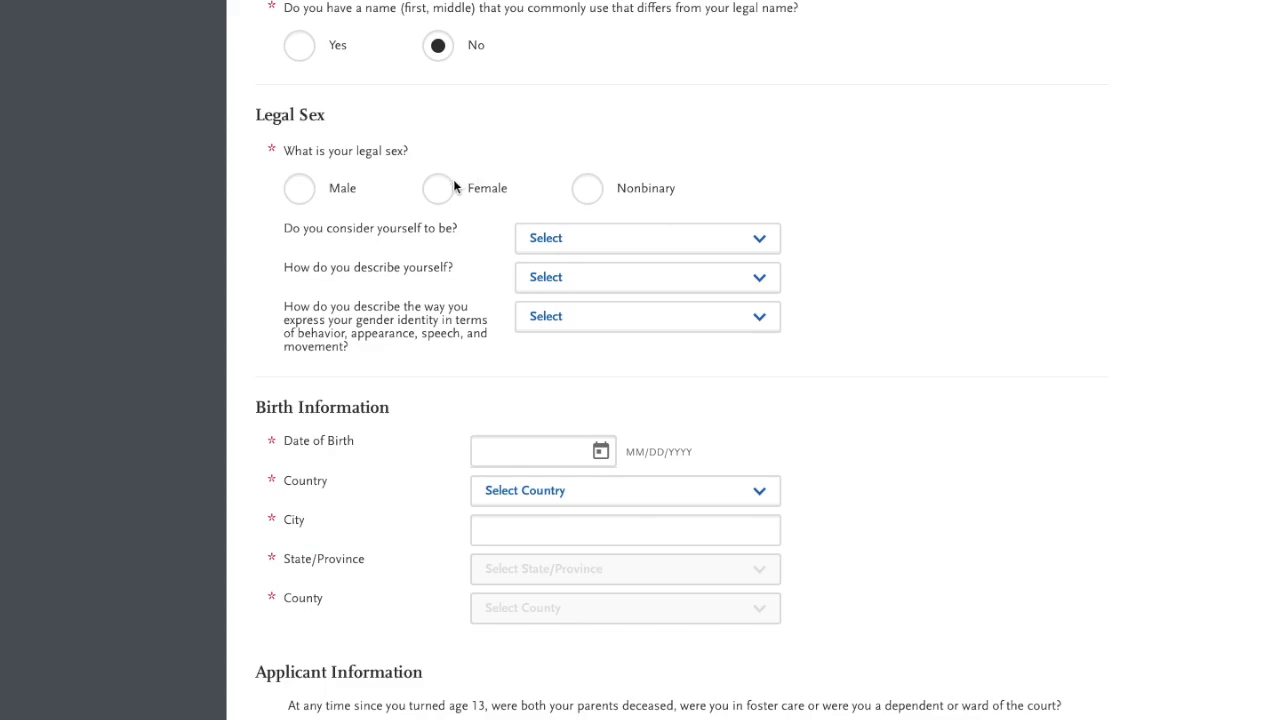
scroll(543, 236, down, 3)
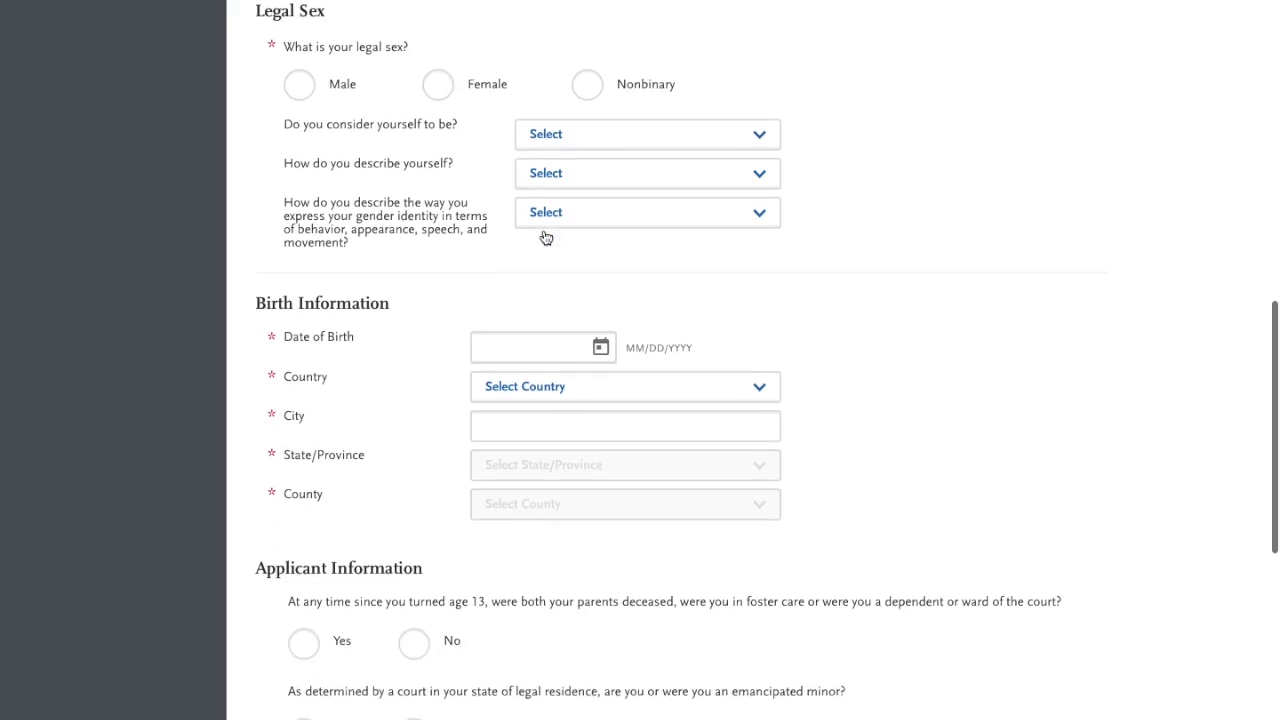
- Examine the answer choices for orientation, self-description and gender expression under Legal Sex
click(556, 125)
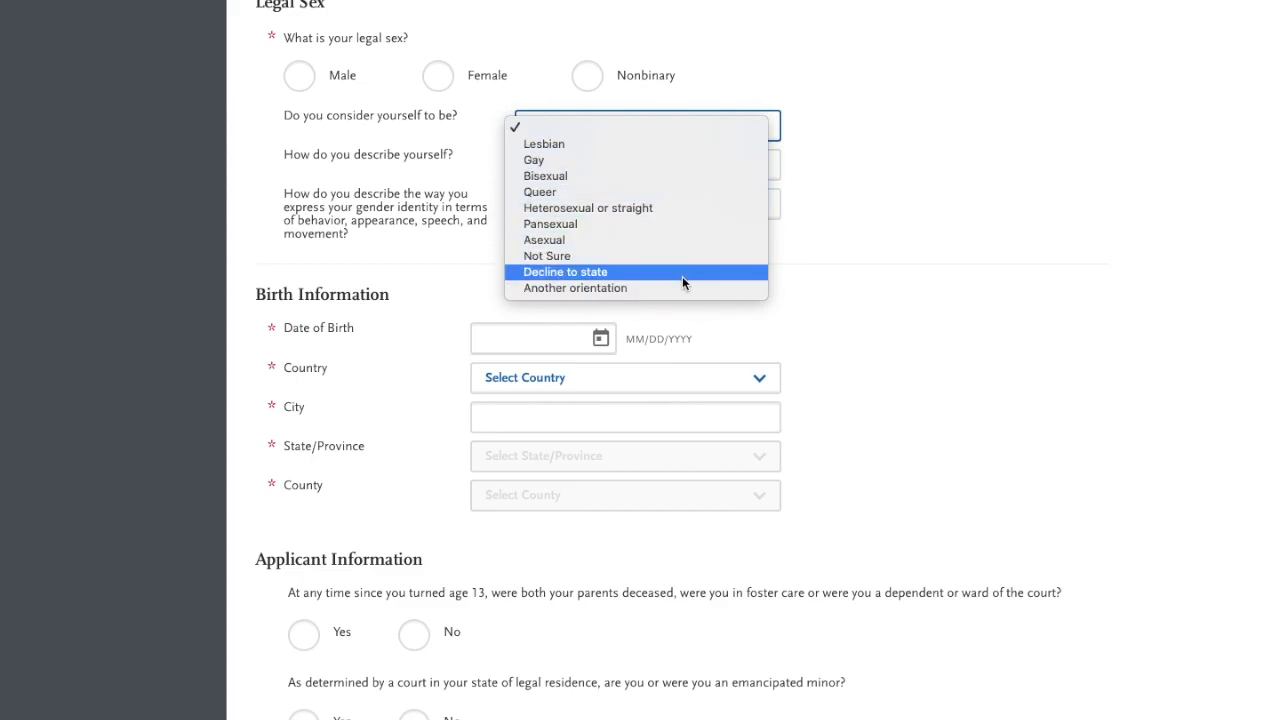
click(878, 156)
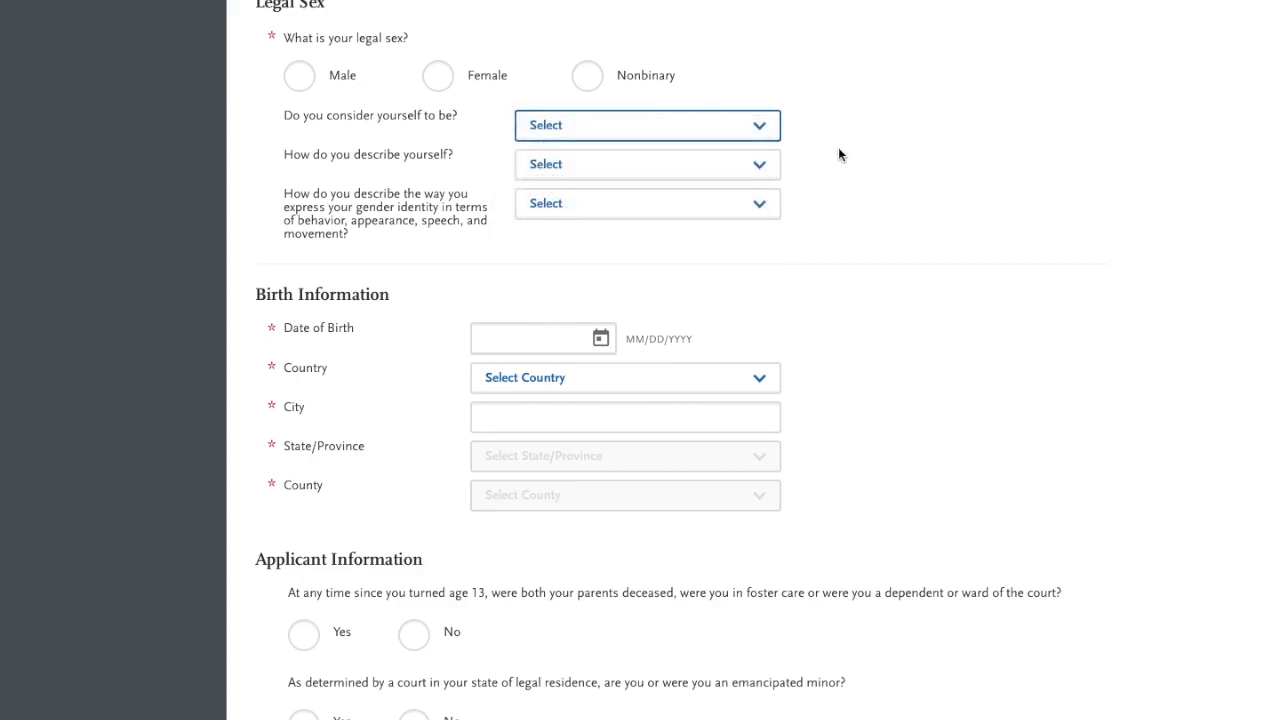
click(743, 166)
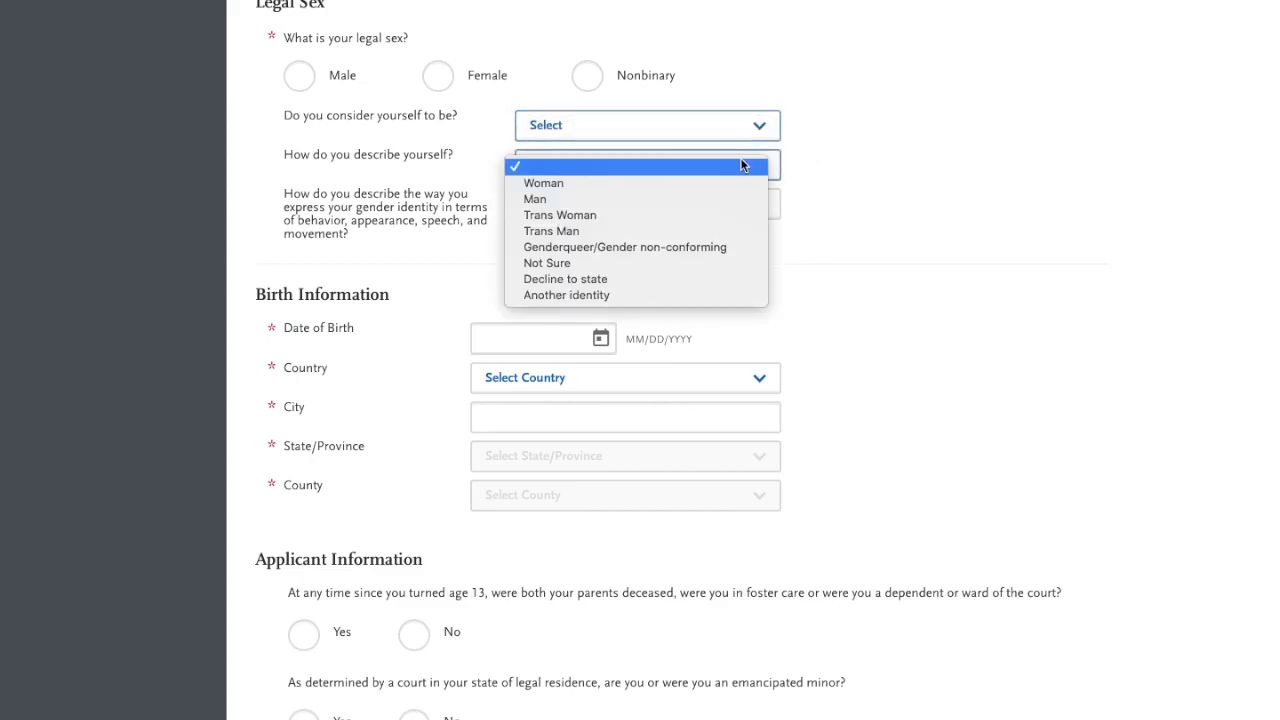
click(870, 189)
click(736, 210)
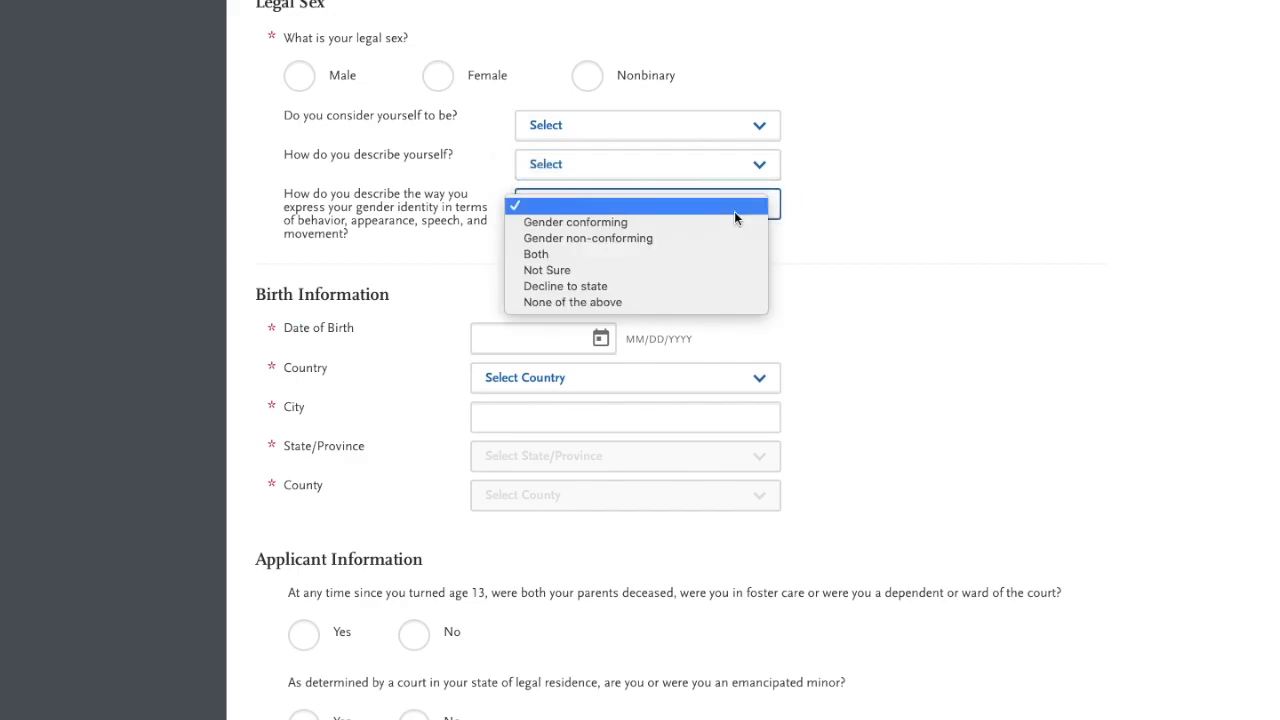
click(870, 233)
- Answer No to the deceased parents, foster care or court ward question and to the emancipated minor question under Applicant Information
scroll(870, 235, down, 3)
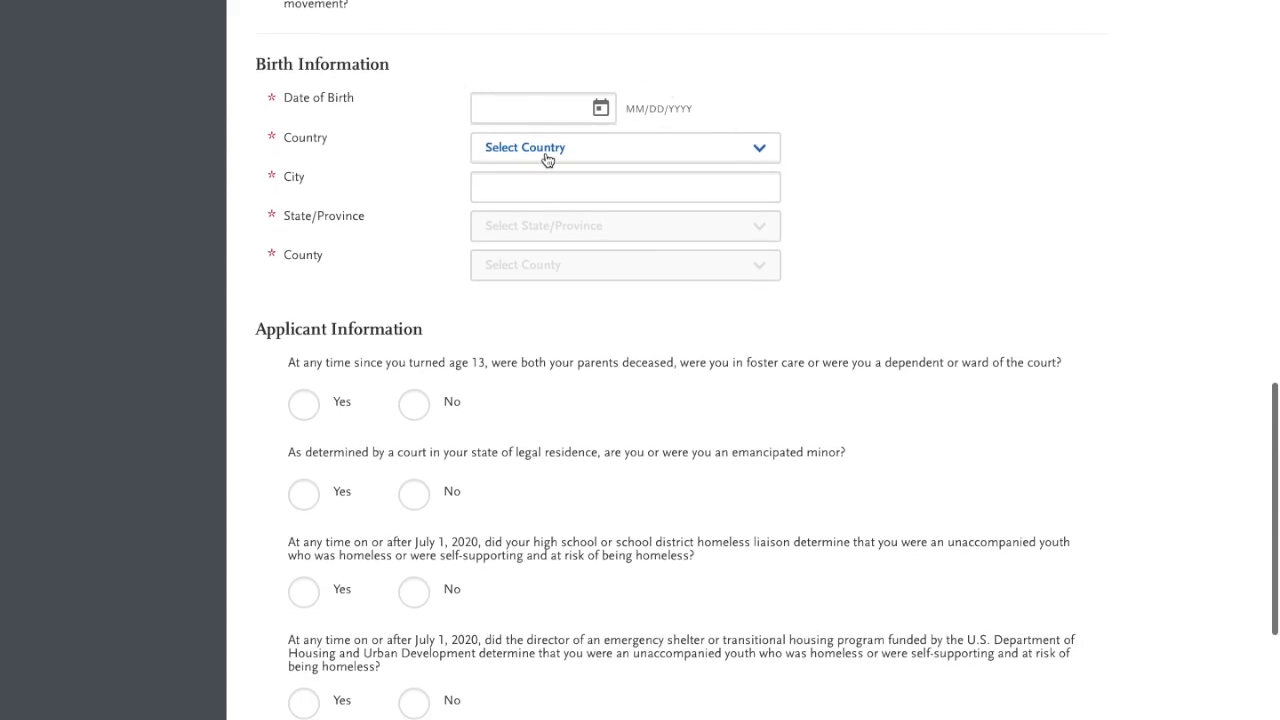
scroll(722, 350, down, 2)
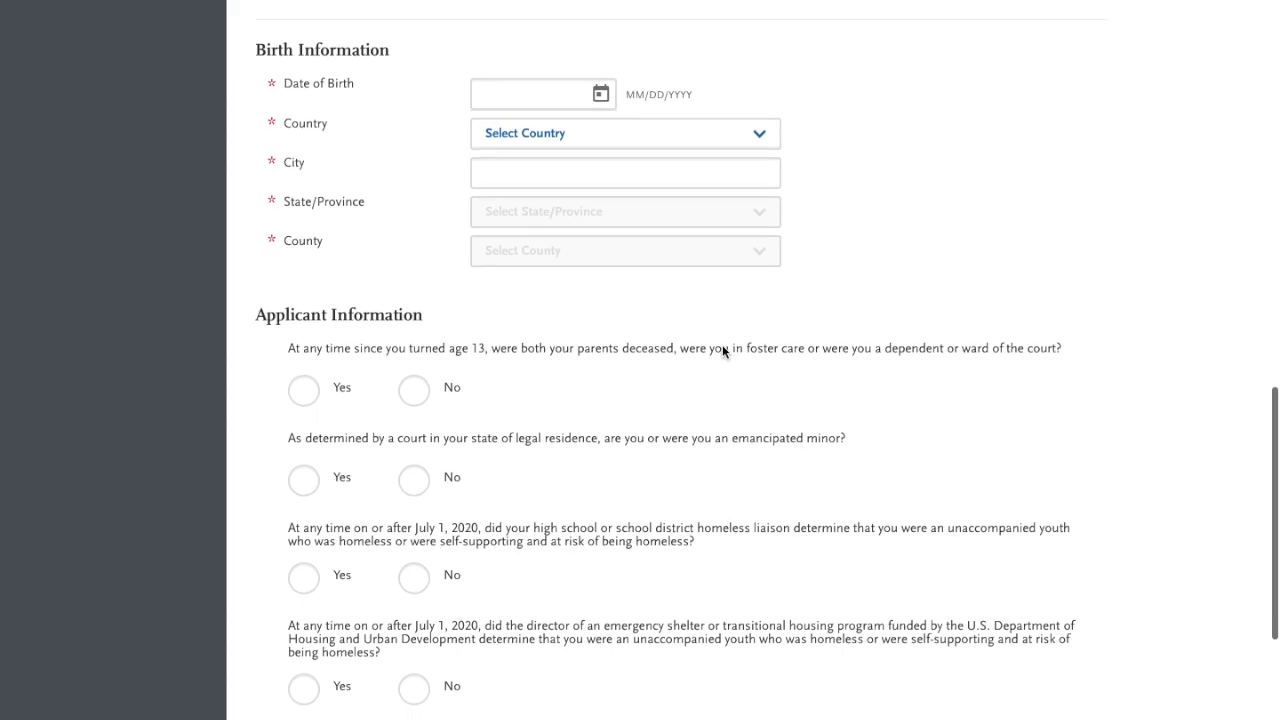
scroll(722, 351, down, 2)
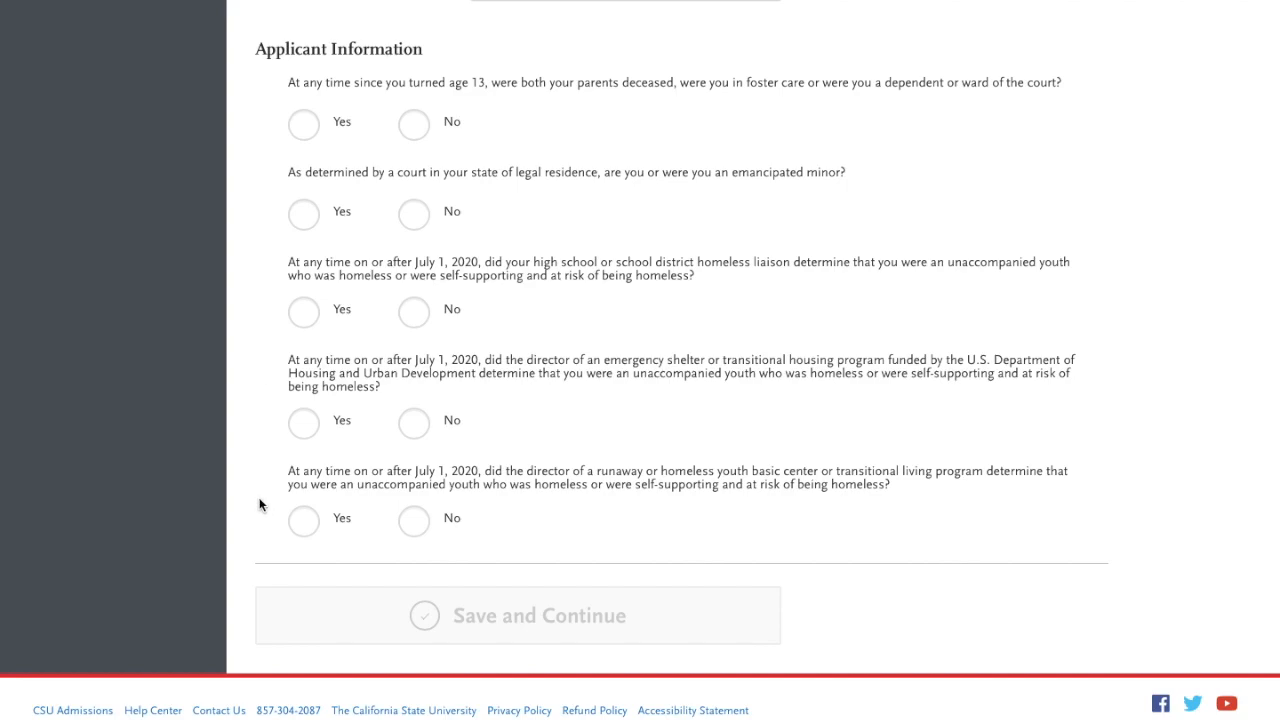
click(414, 123)
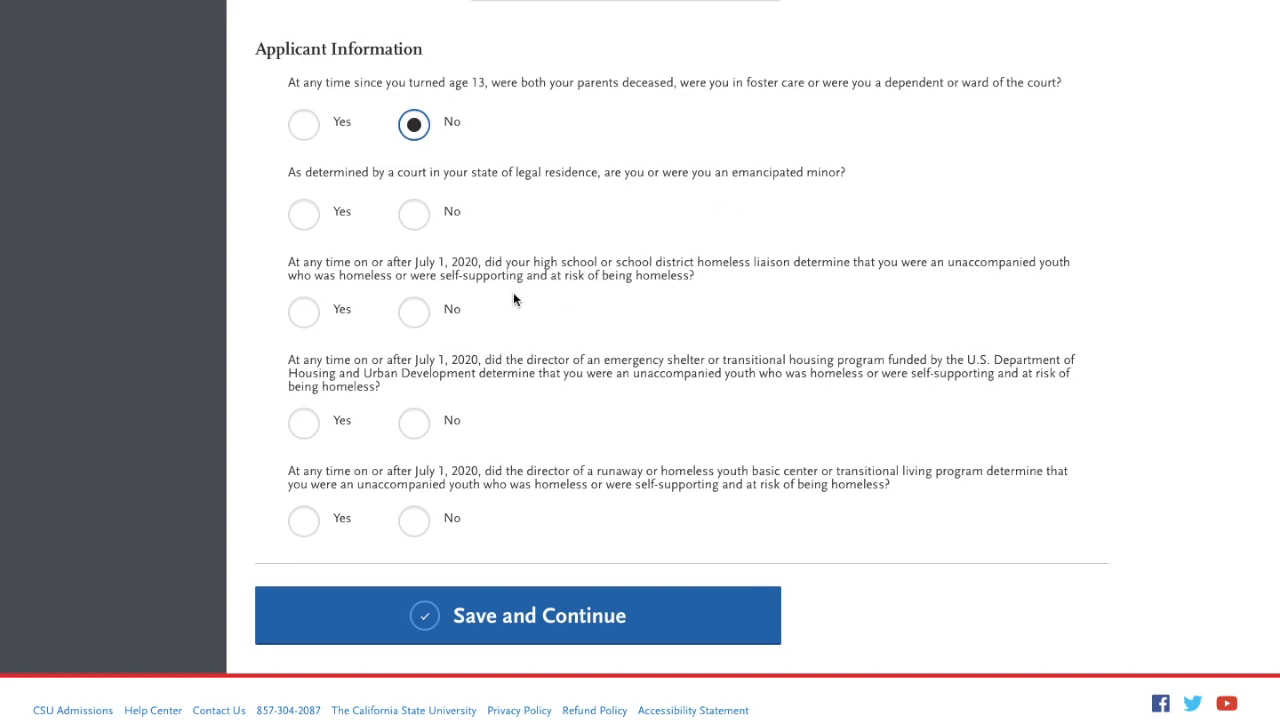
click(420, 222)
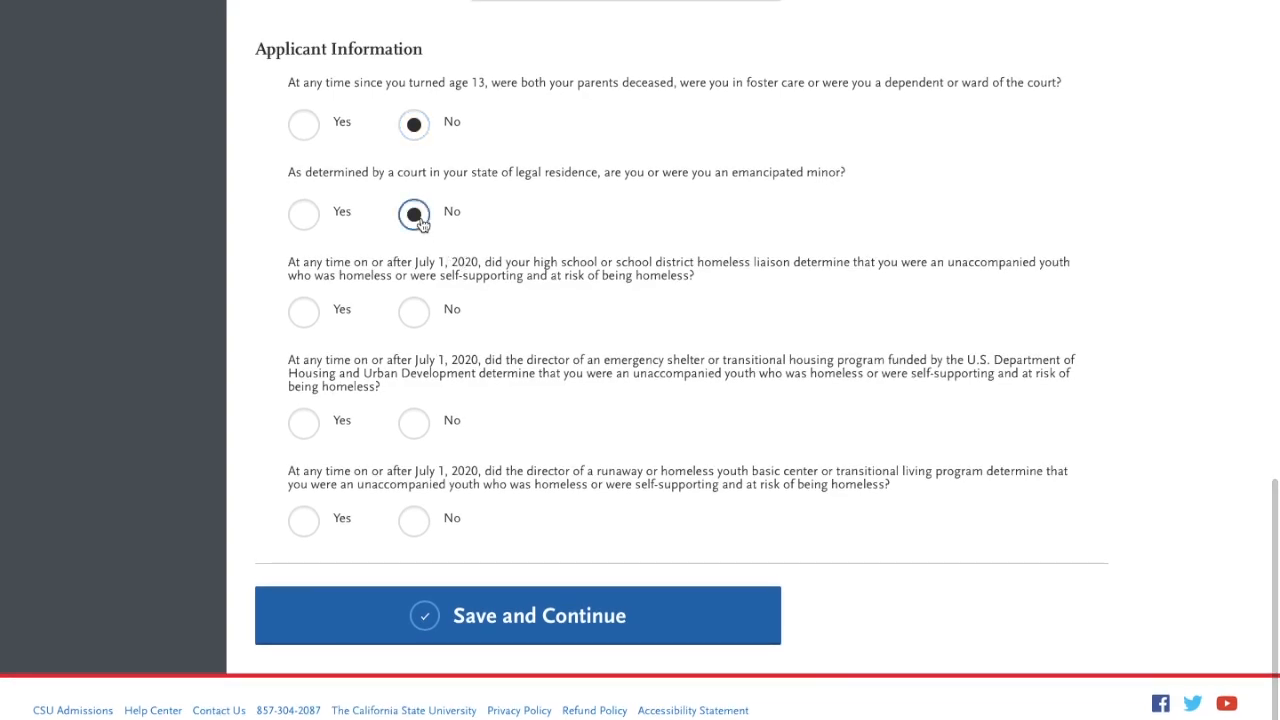
- Finish reviewing the Applicant Information questions and continue to Contact Information
scroll(547, 331, down, 1)
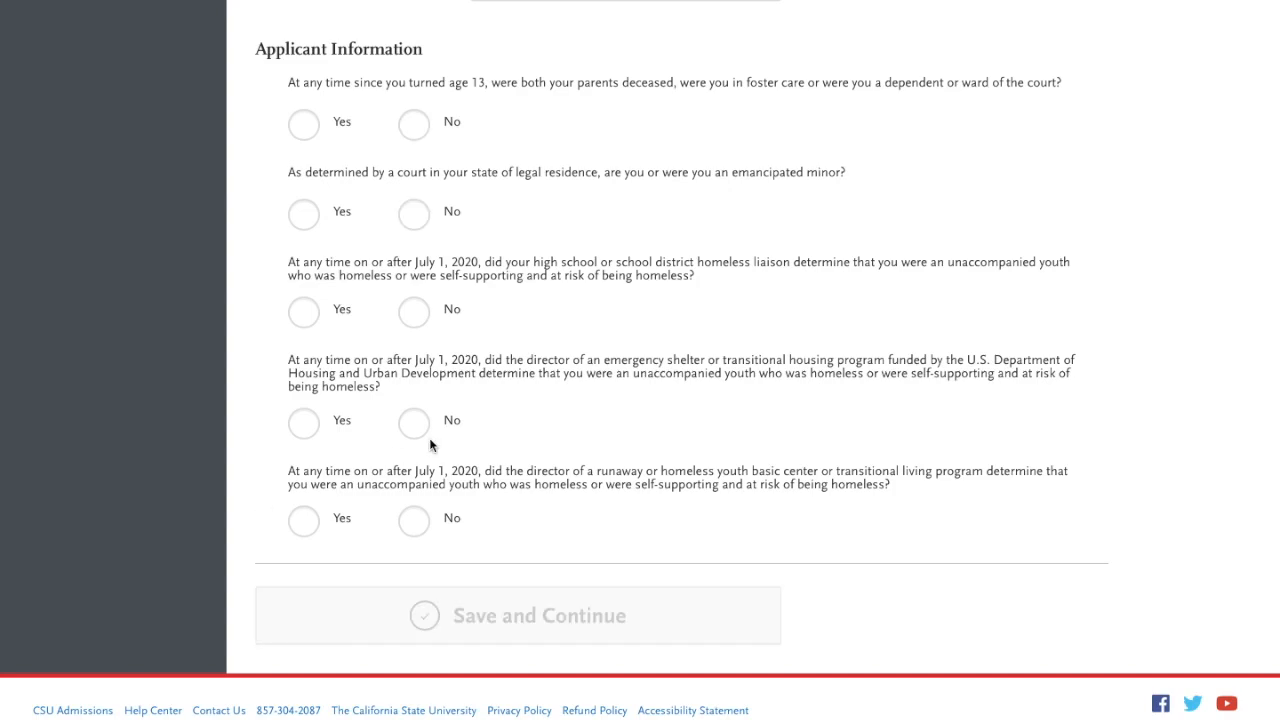
scroll(489, 433, up, 1)
scroll(489, 433, down, 1)
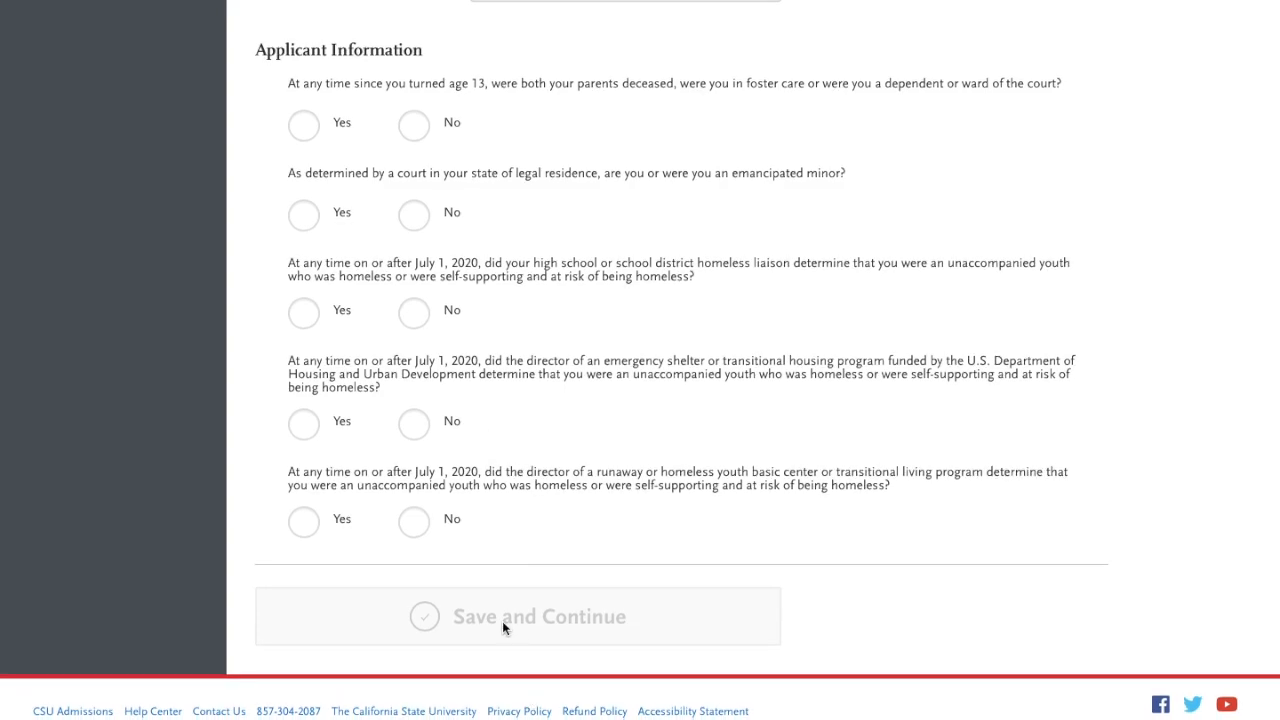
scroll(686, 406, up, 1)
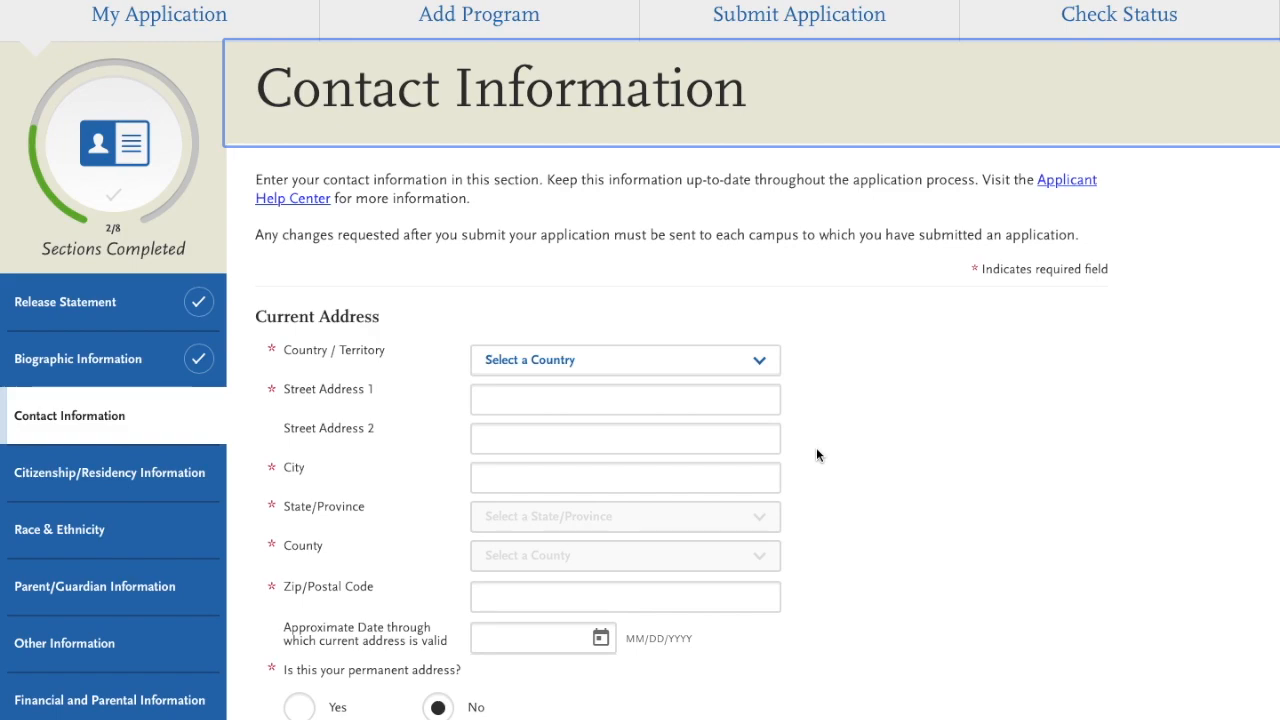
- Examine the country choices for the current address and place the cursor in Street Address 1
click(621, 356)
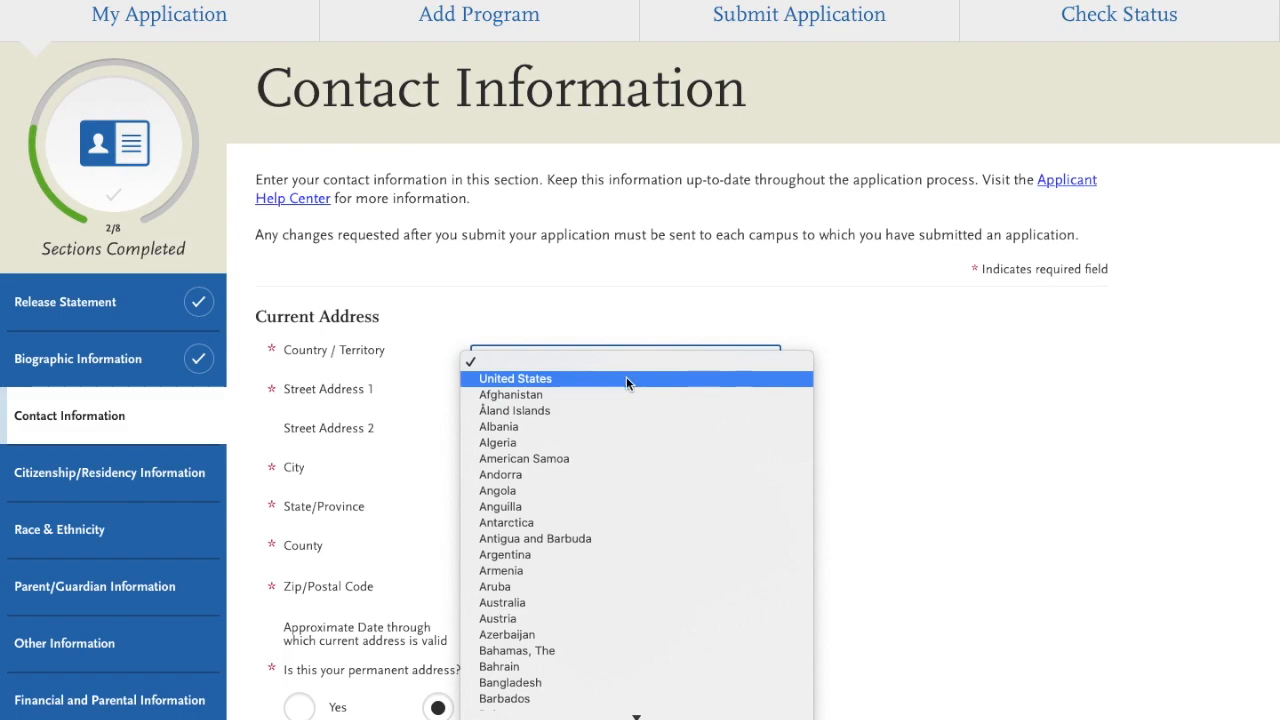
click(624, 377)
click(553, 392)
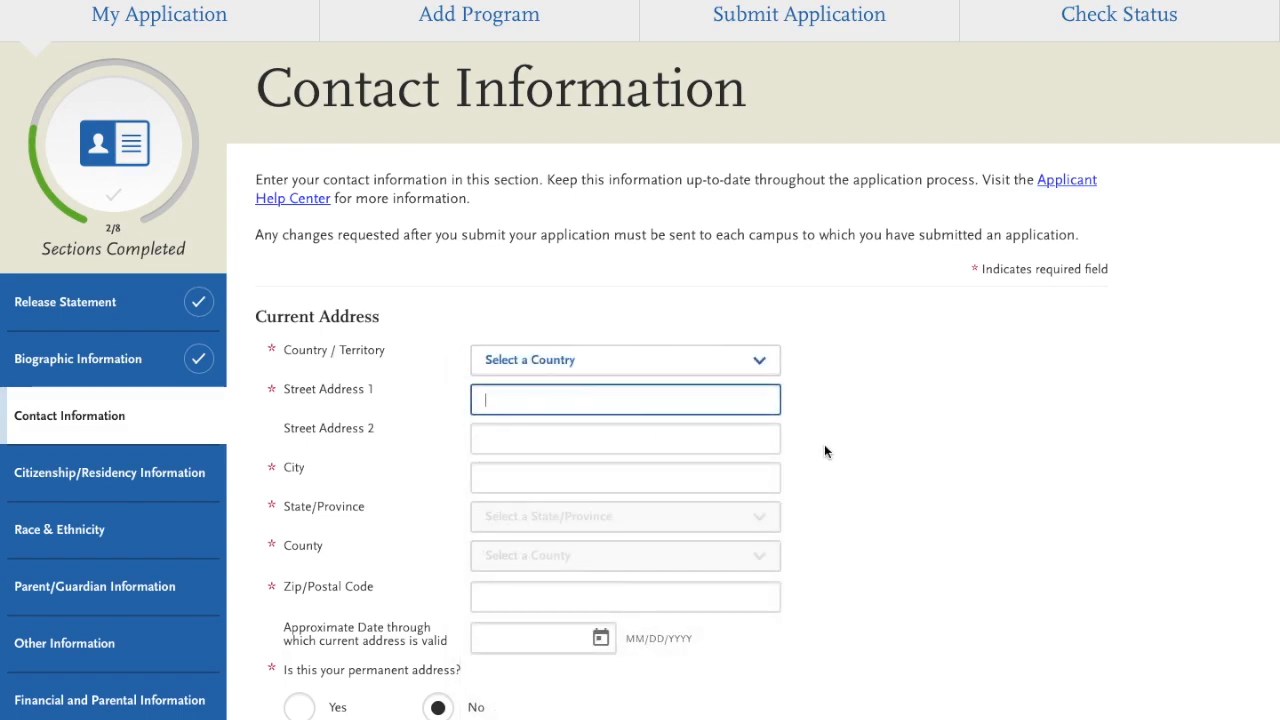
- Mark the current address as the permanent address and continue to Citizenship/Residency Information
scroll(823, 451, down, 1)
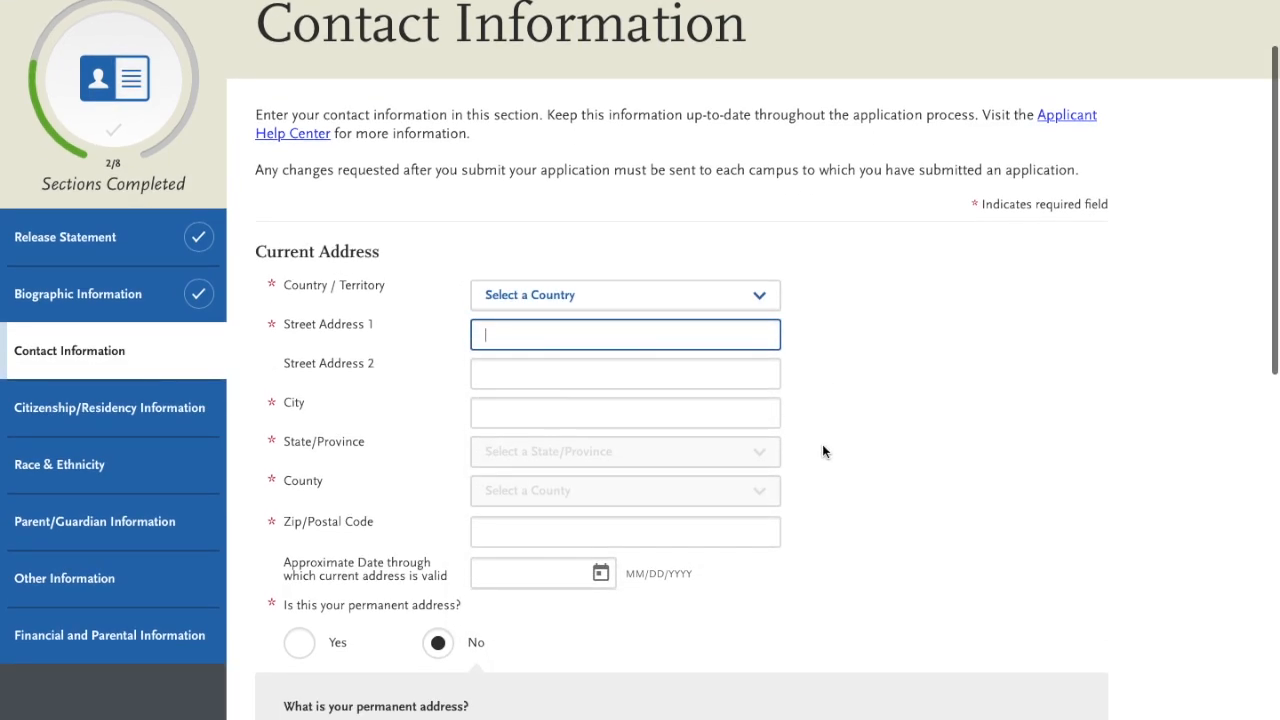
scroll(822, 451, down, 1)
scroll(810, 420, down, 2)
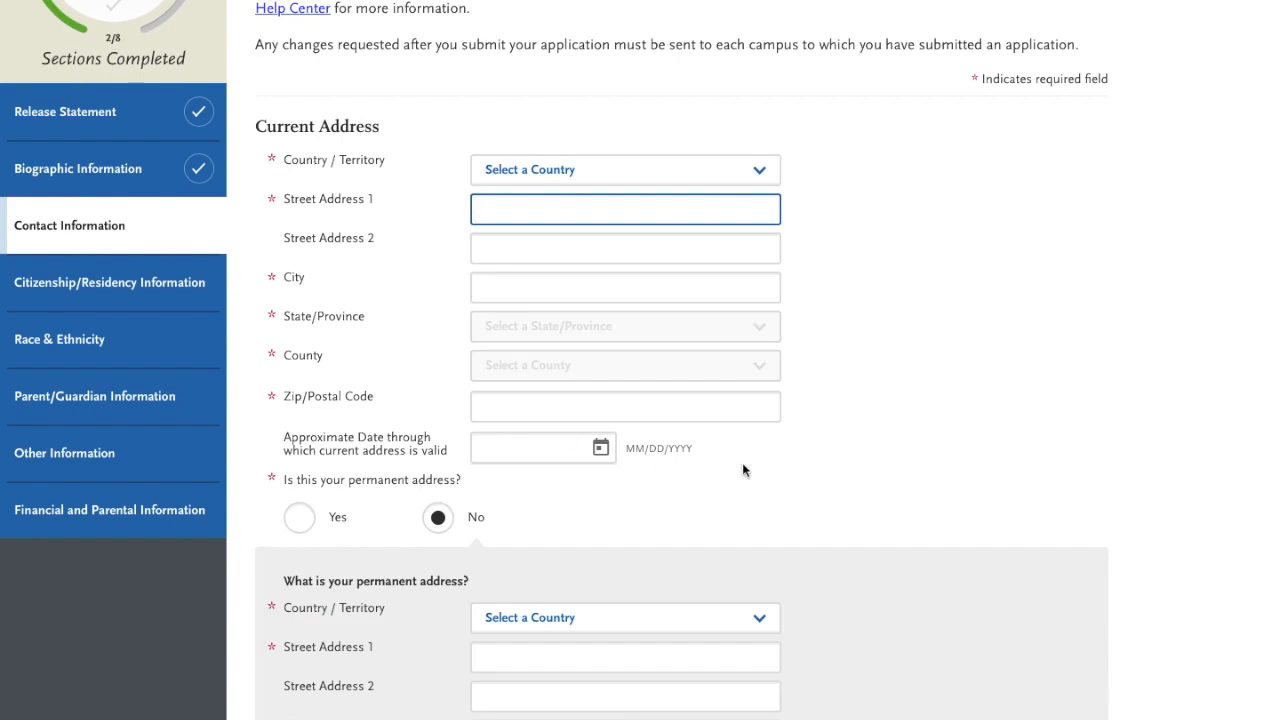
scroll(875, 440, down, 2)
scroll(875, 440, down, 2)
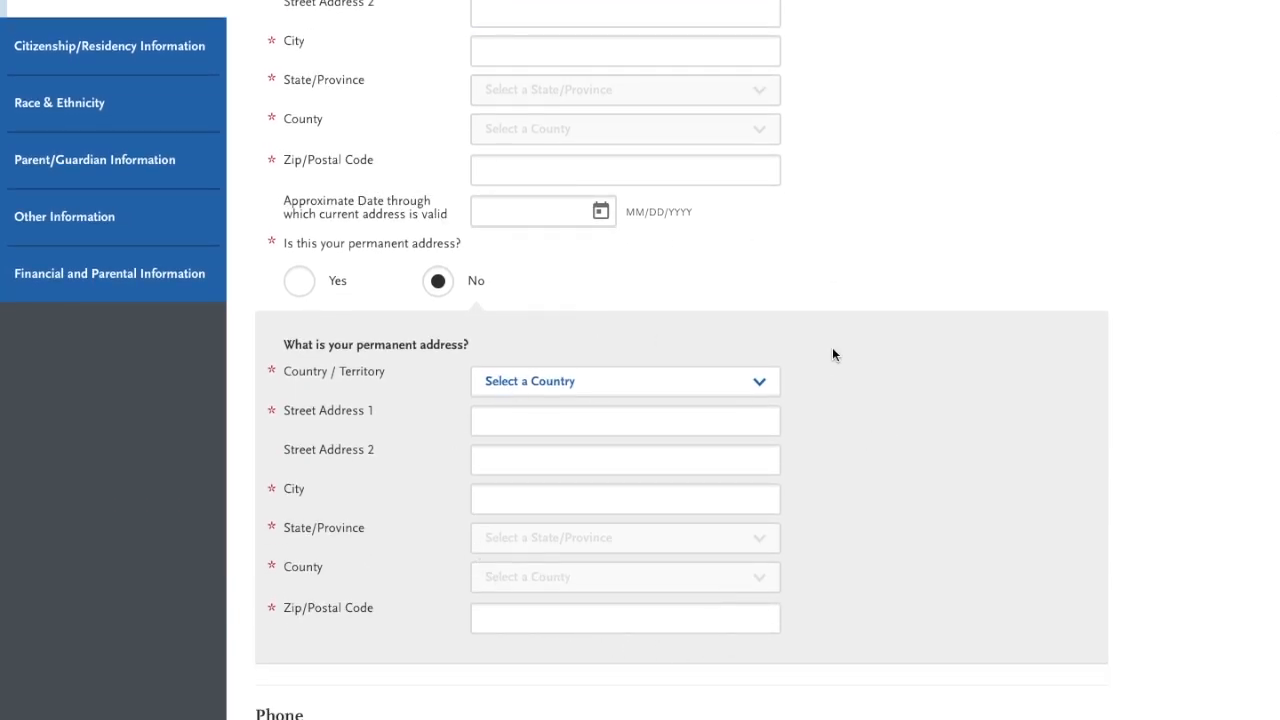
click(297, 288)
scroll(789, 331, down, 5)
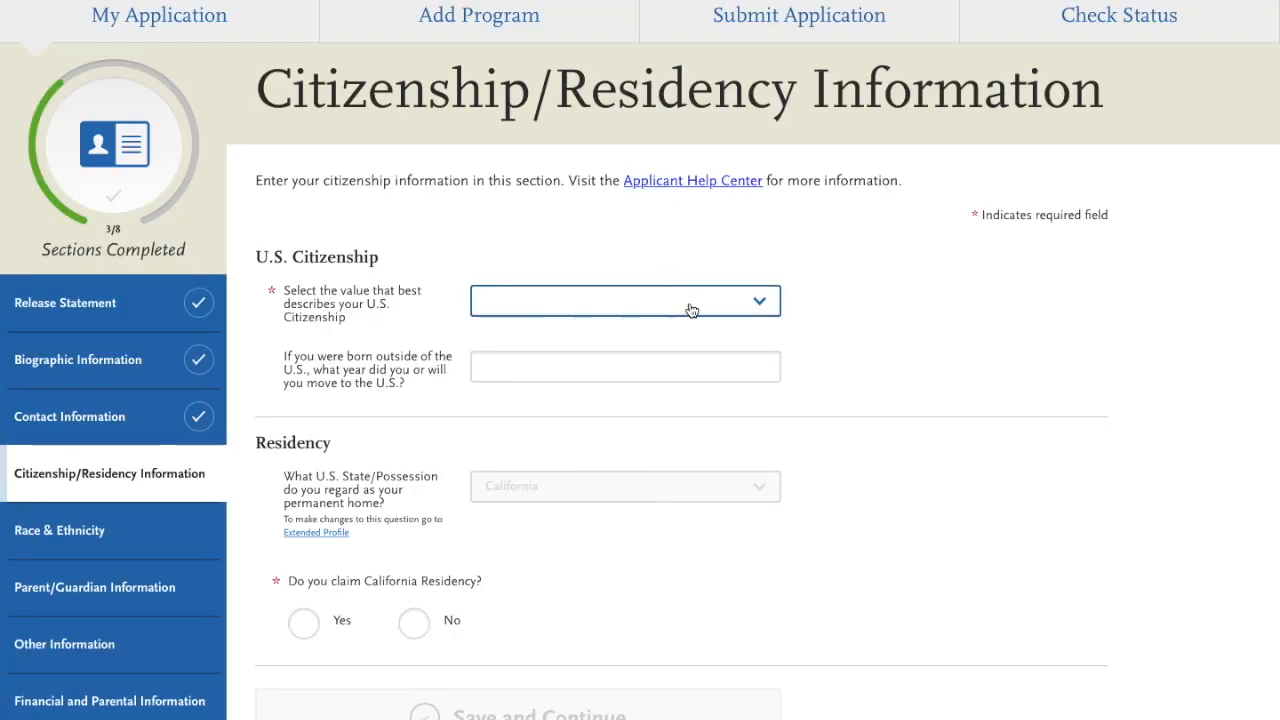
- Examine the U.S. citizenship choices, the year of moving to the U.S. field and the Residency questions
click(689, 306)
click(789, 245)
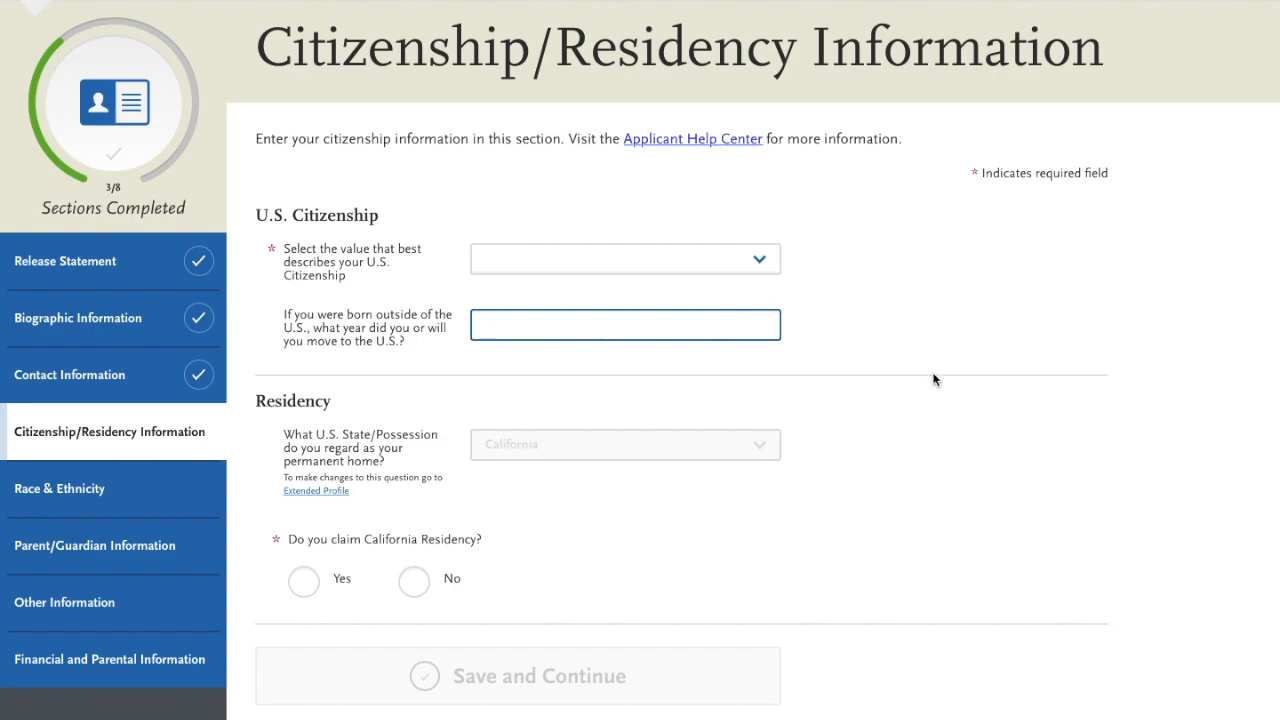
scroll(933, 379, down, 3)
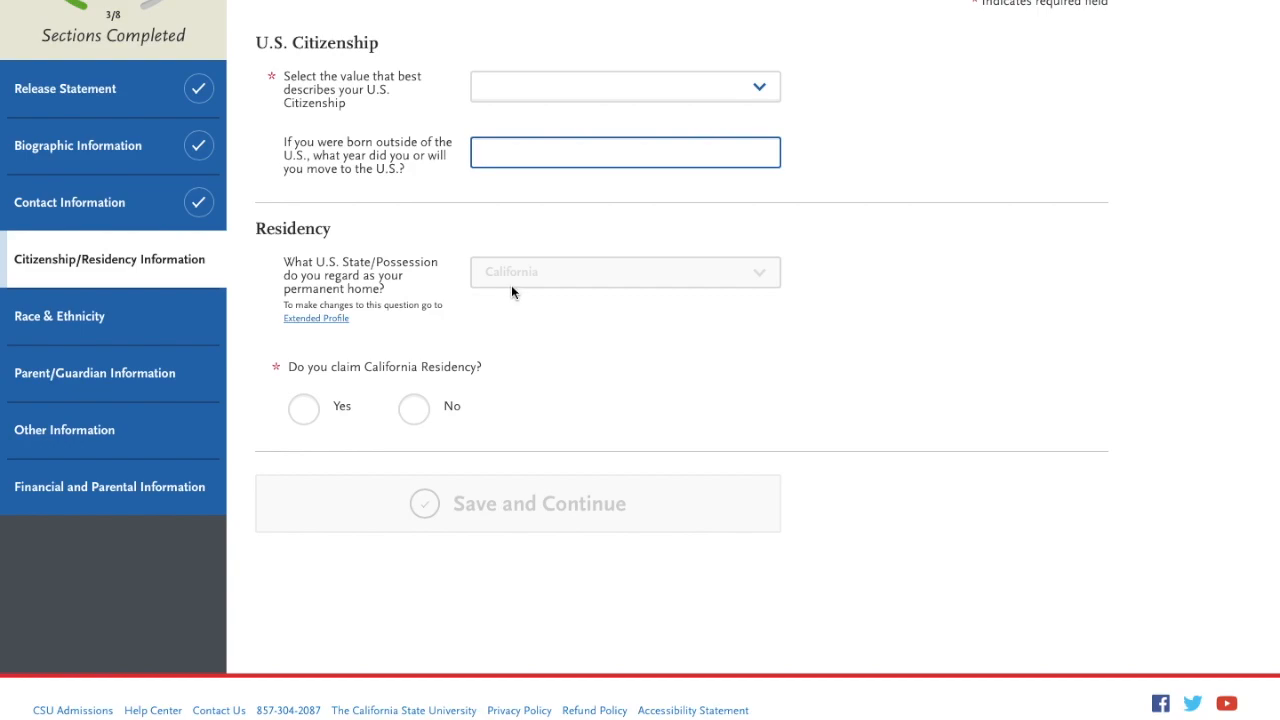
scroll(526, 273, down, 1)
- Answer Yes to claiming California residency and to living in California continuously since birth, and continue to Race & Ethnicity
click(305, 410)
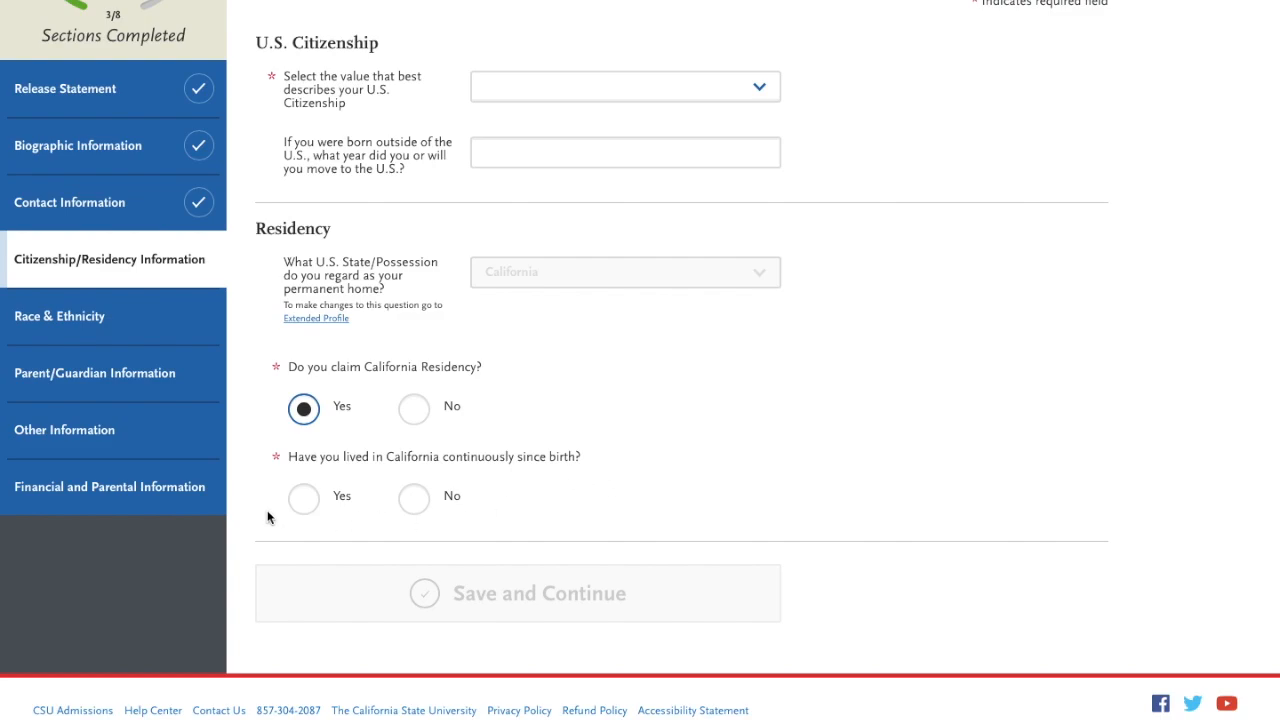
click(295, 504)
click(413, 497)
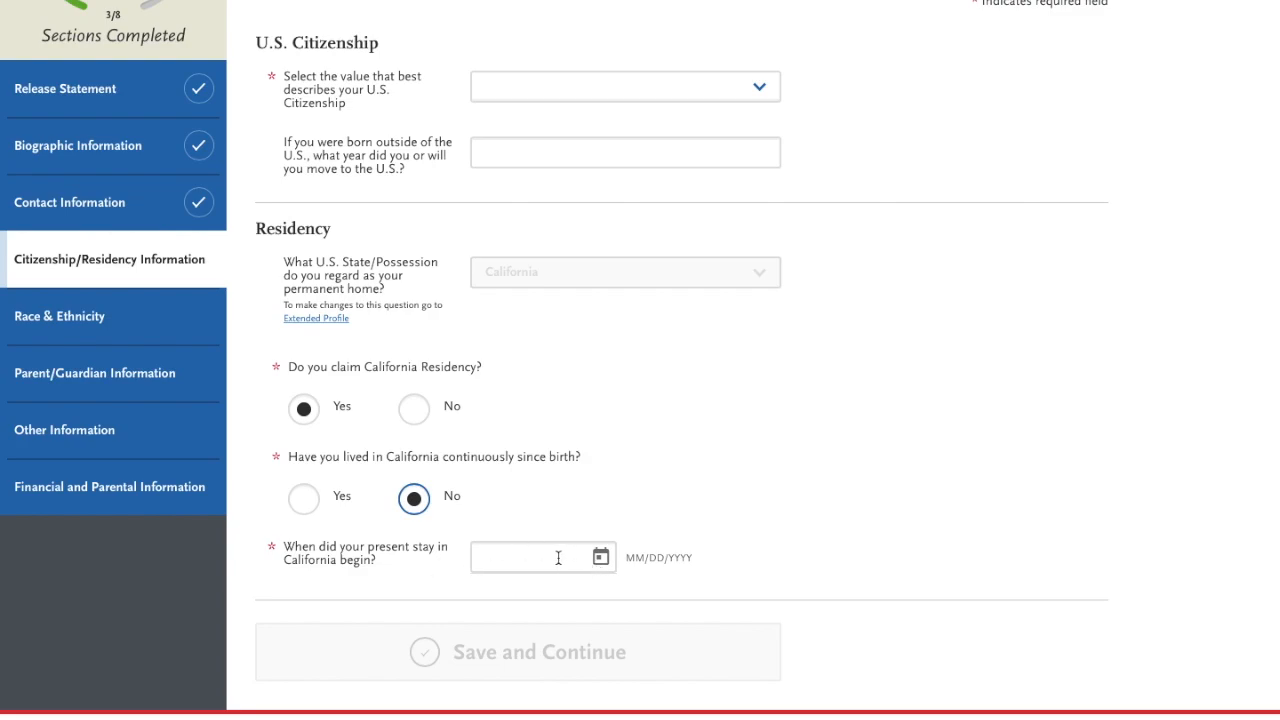
click(306, 502)
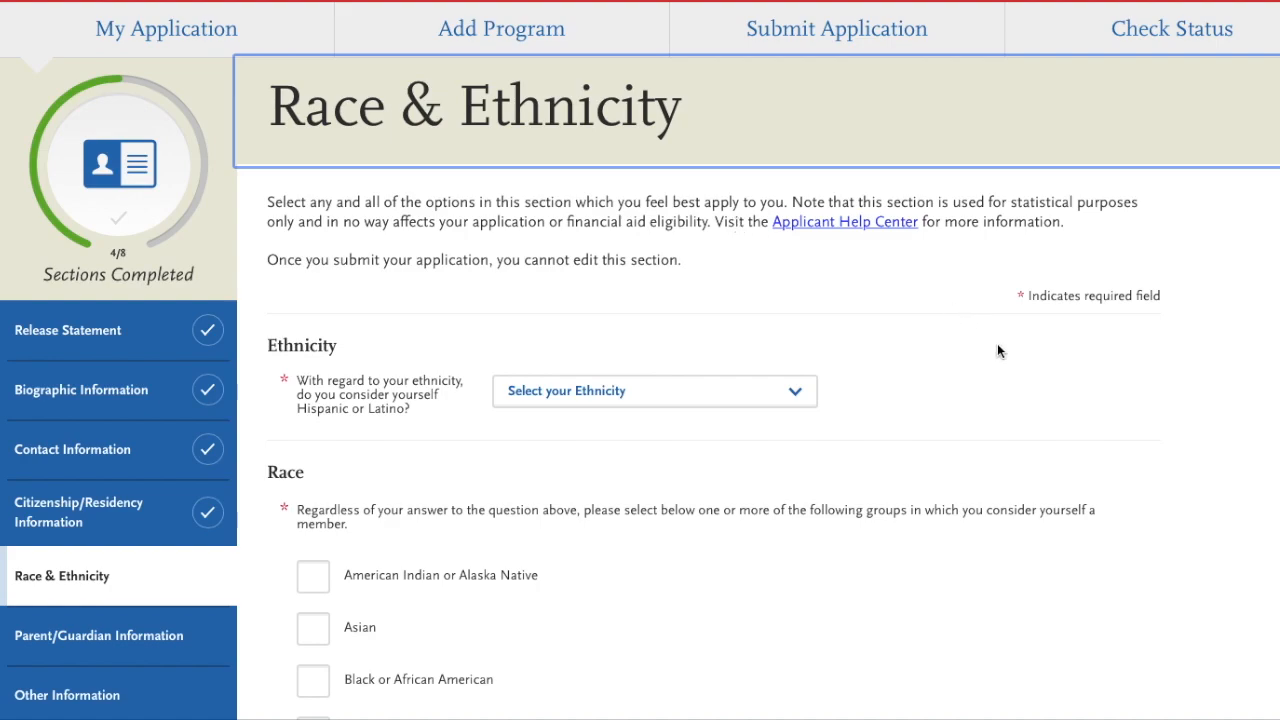
- Examine the Hispanic or Latino ethnicity choices, the race groups and the summary reporting preference field
click(699, 400)
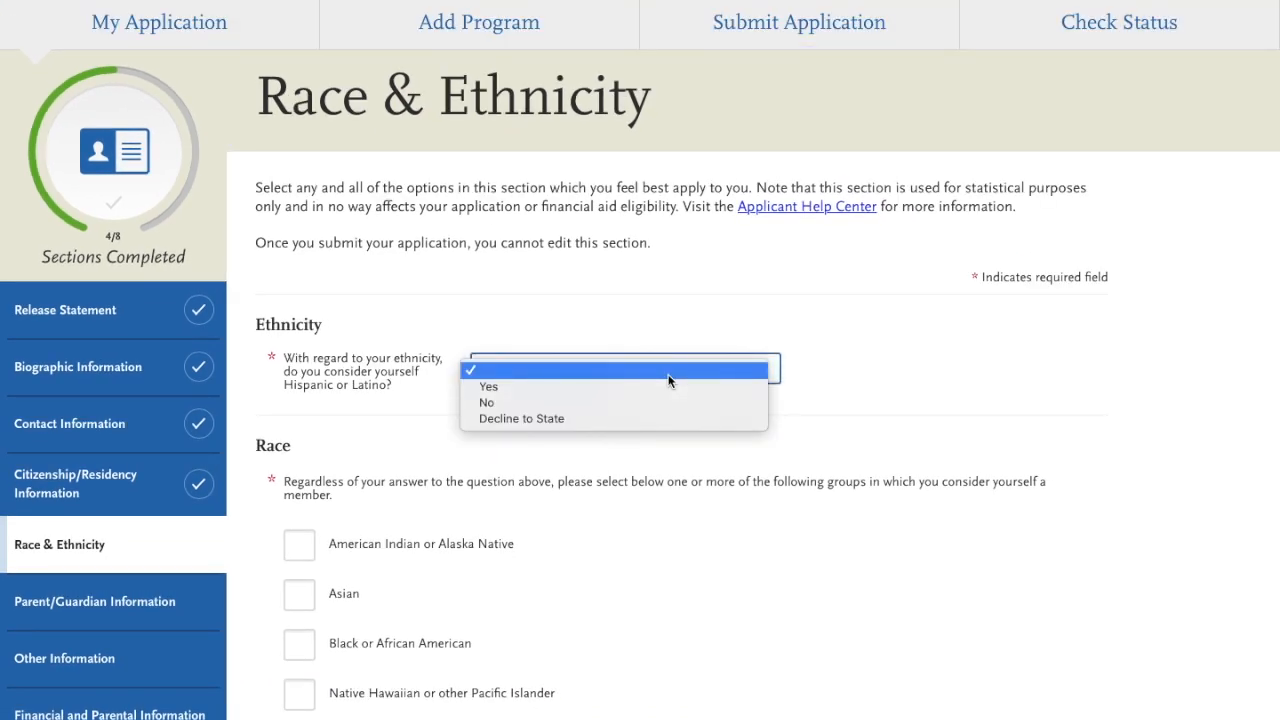
click(749, 325)
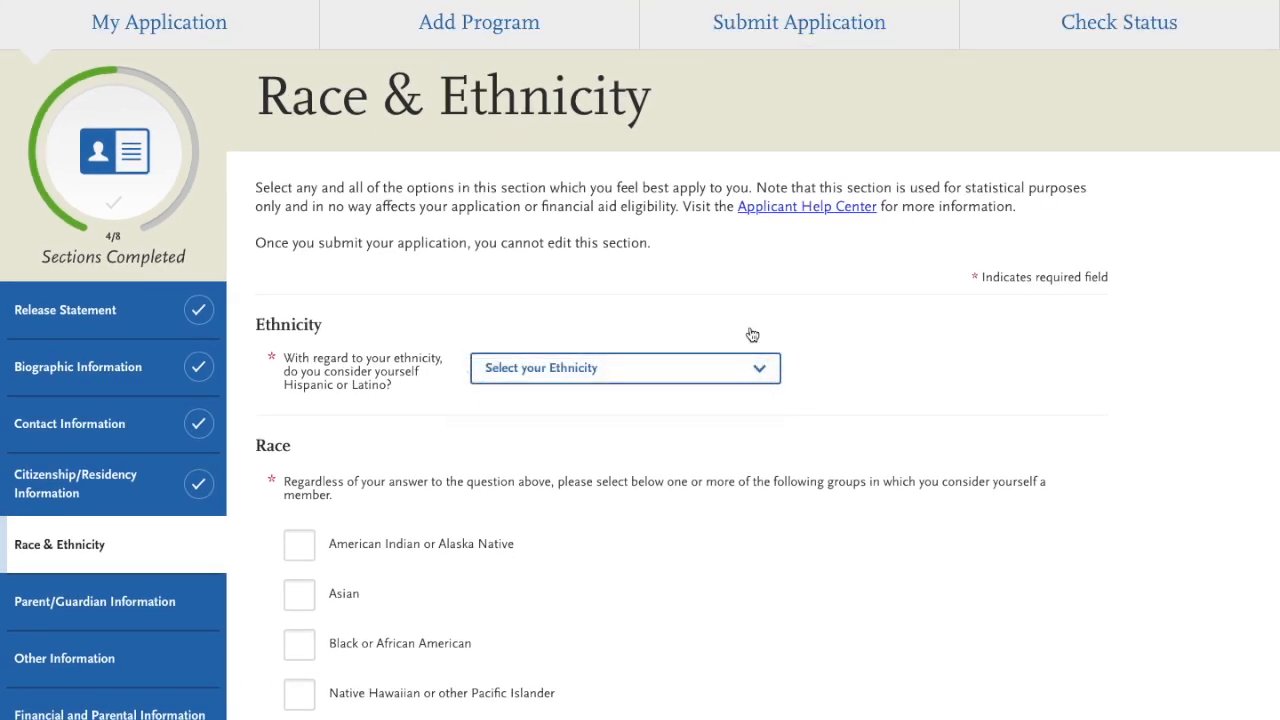
click(682, 379)
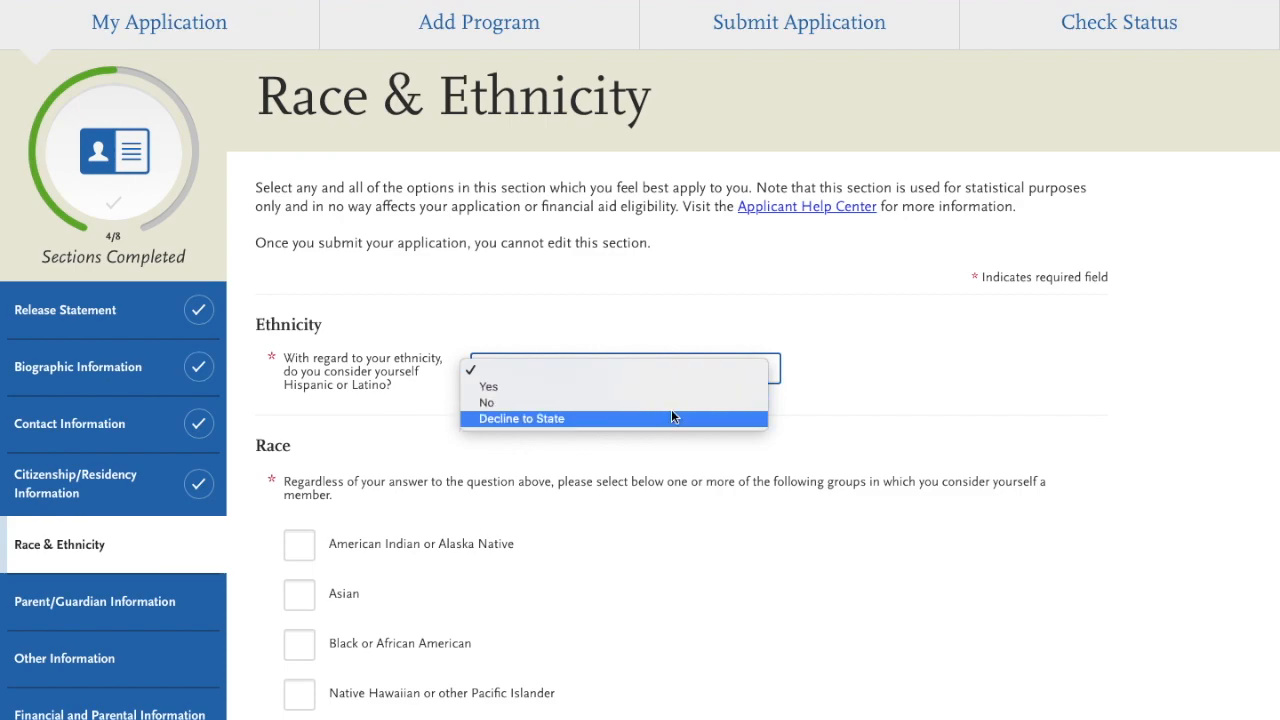
click(654, 671)
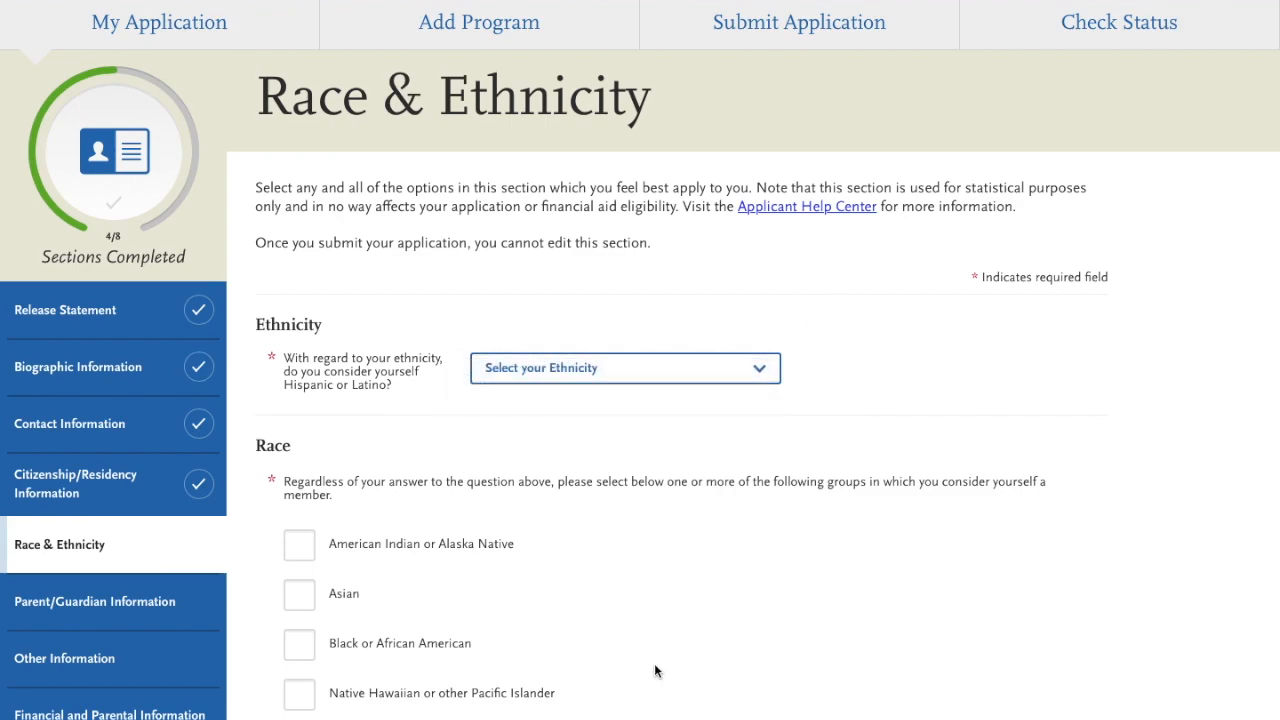
scroll(654, 671, down, 2)
scroll(654, 671, down, 4)
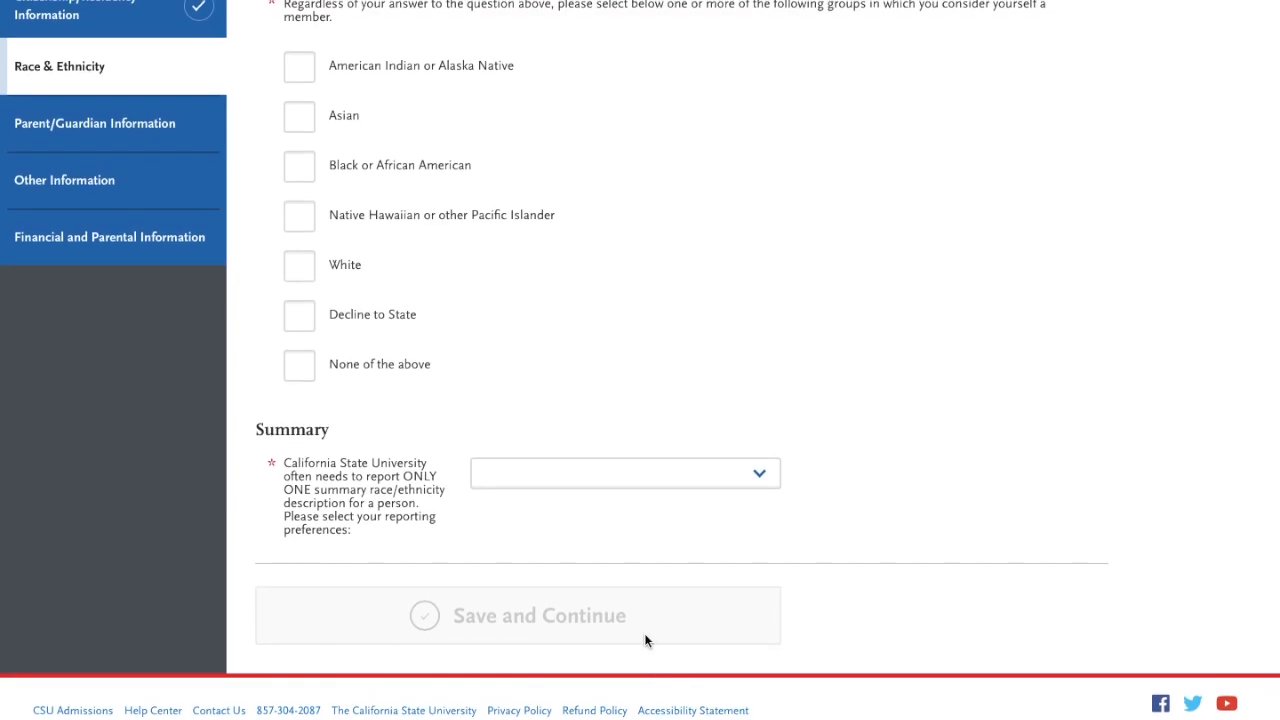
- Open a new parent/guardian entry and examine its relationship choices and the residency, mailing address, contact and authorization fields
scroll(829, 323, up, 3)
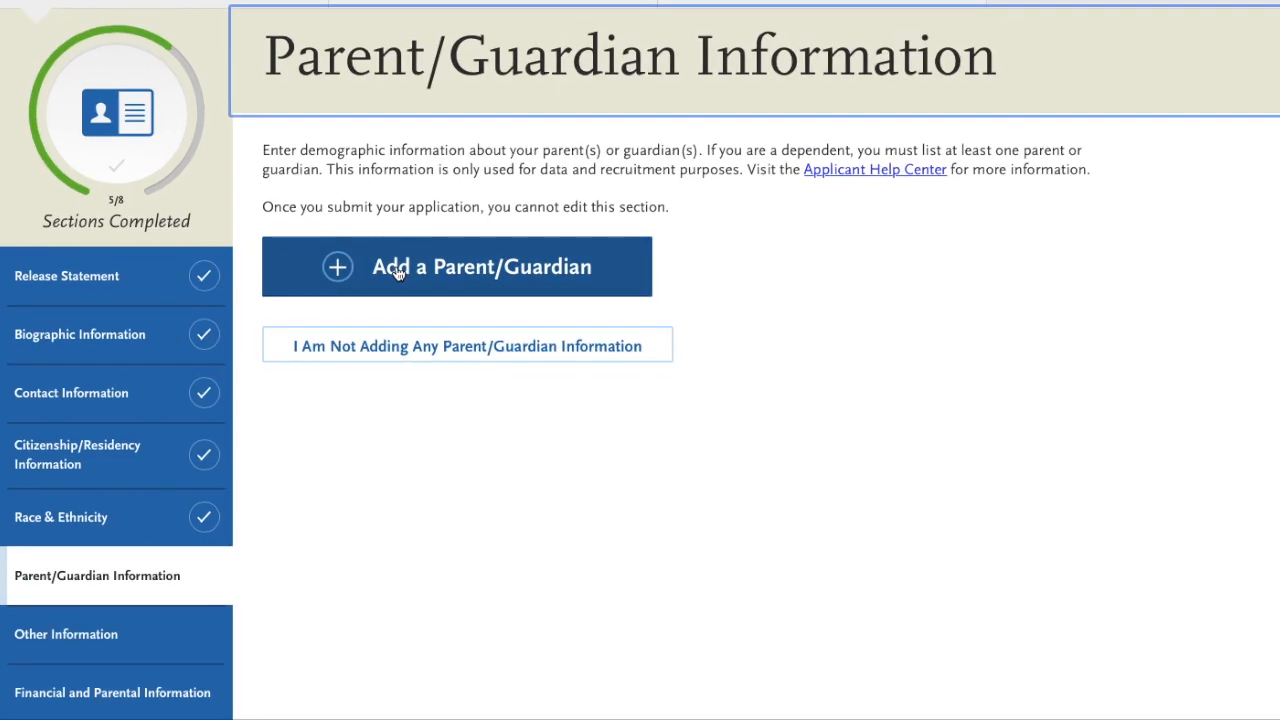
click(397, 270)
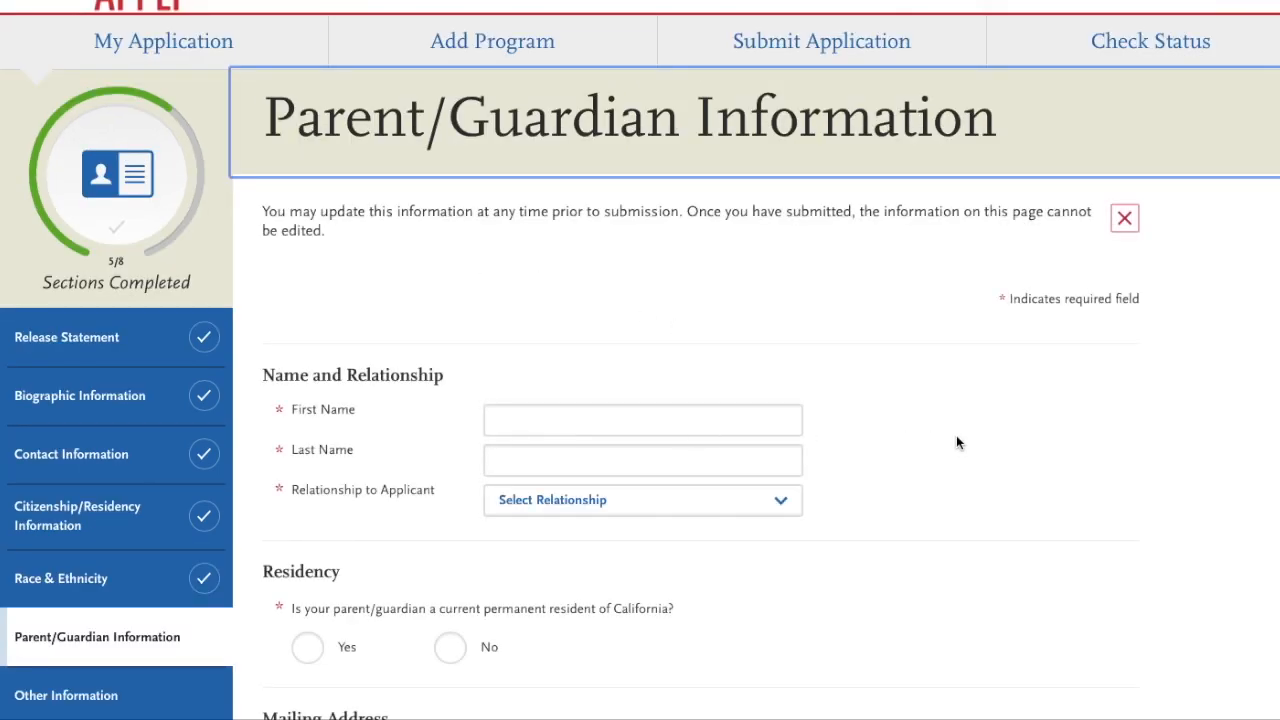
scroll(945, 450, down, 2)
click(739, 436)
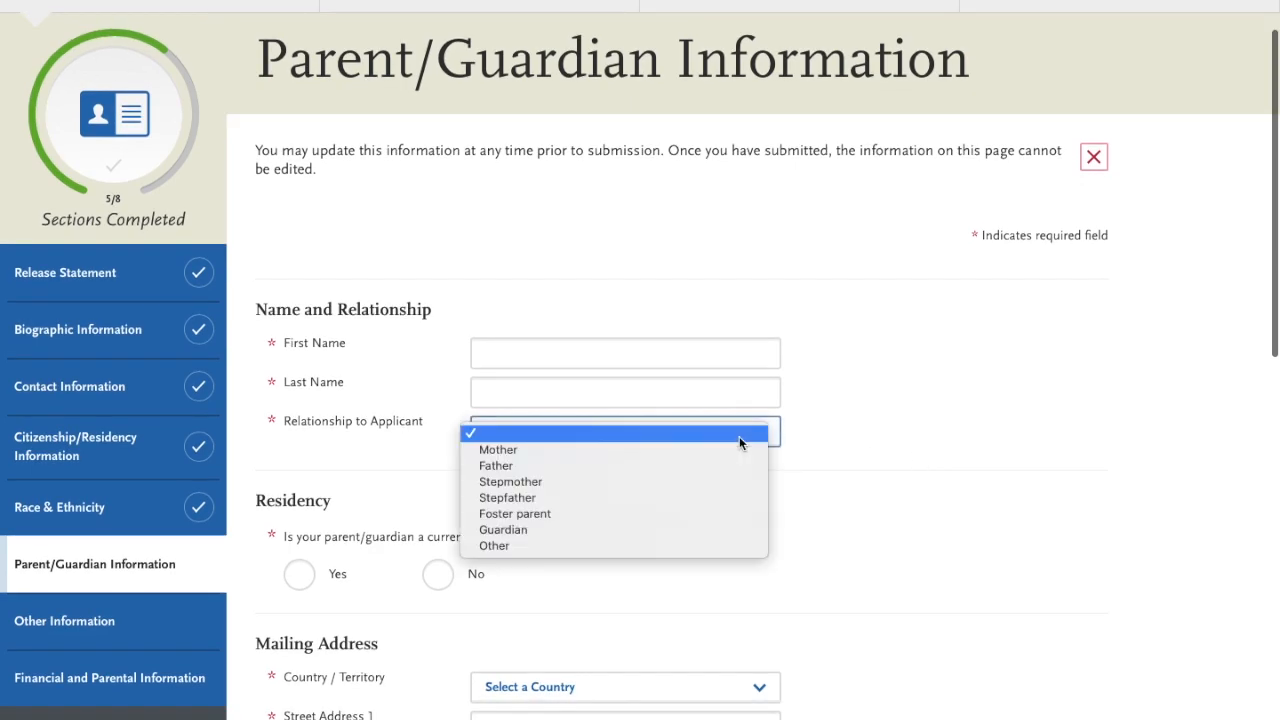
click(814, 452)
scroll(814, 450, down, 4)
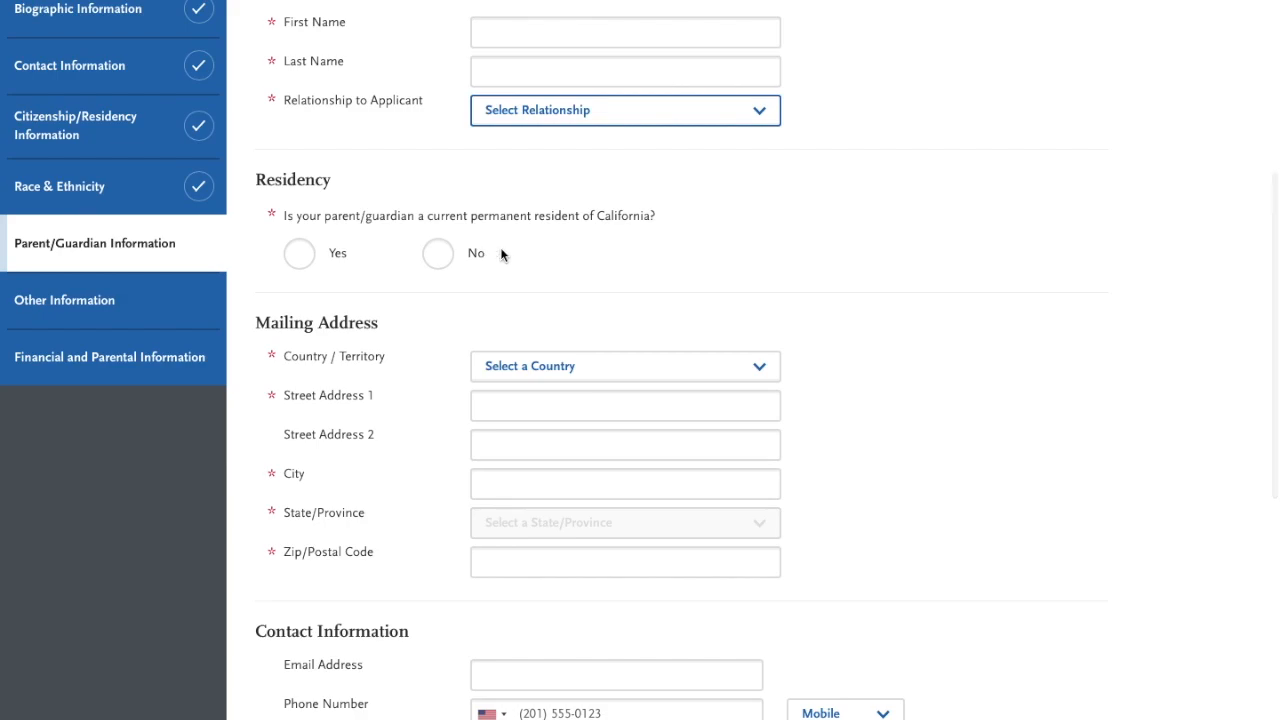
scroll(929, 320, down, 5)
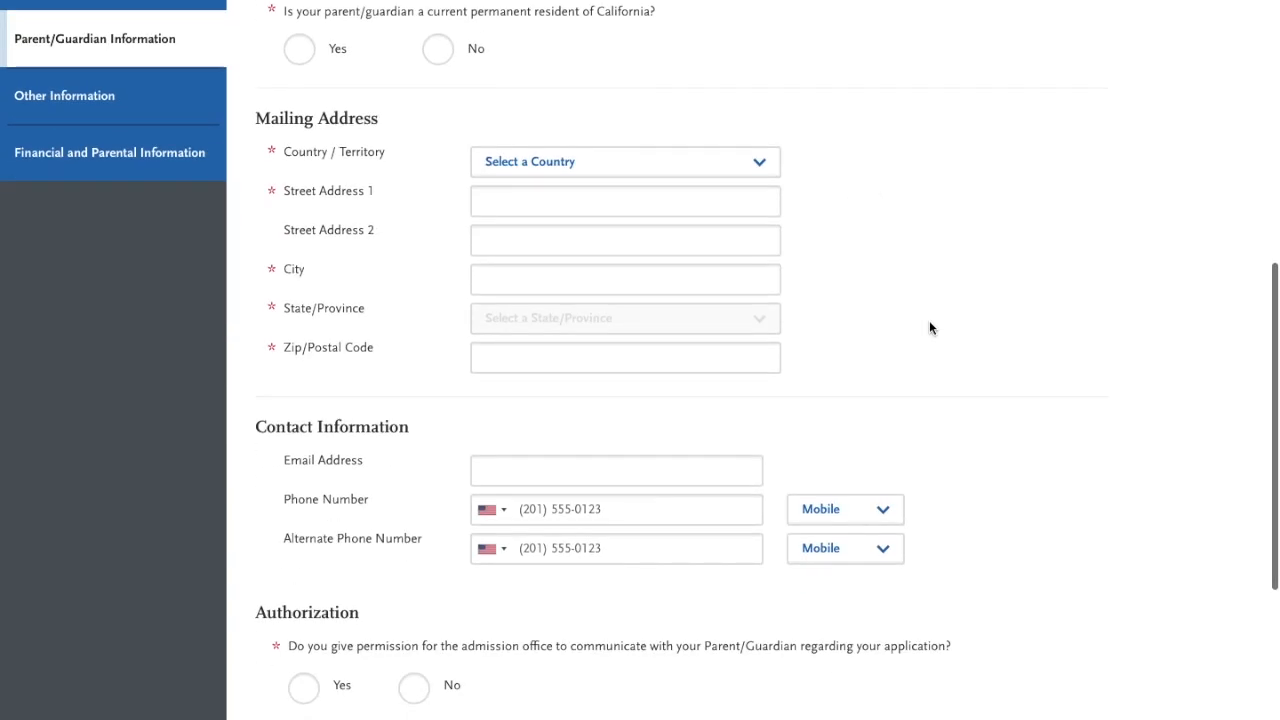
scroll(929, 320, down, 2)
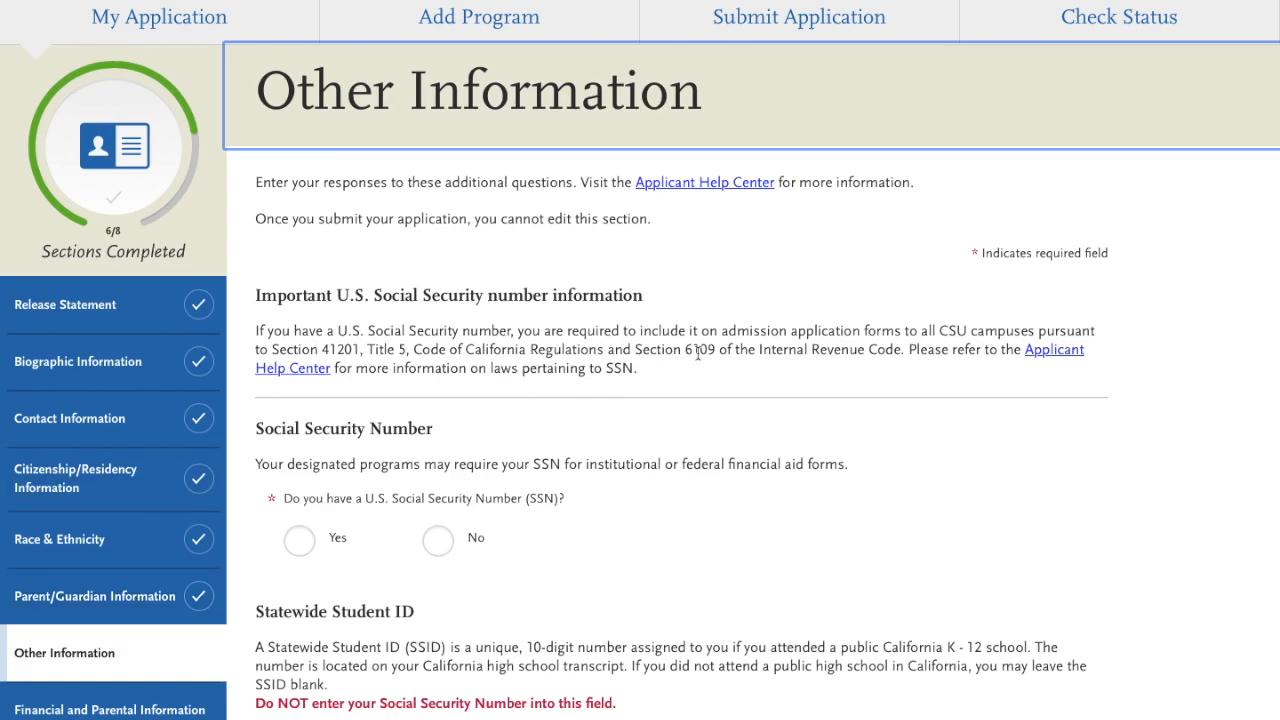
- Compare the Yes and No follow-ups of the U.S. Social Security Number question, leaving No selected
scroll(750, 426, down, 2)
scroll(750, 426, down, 2)
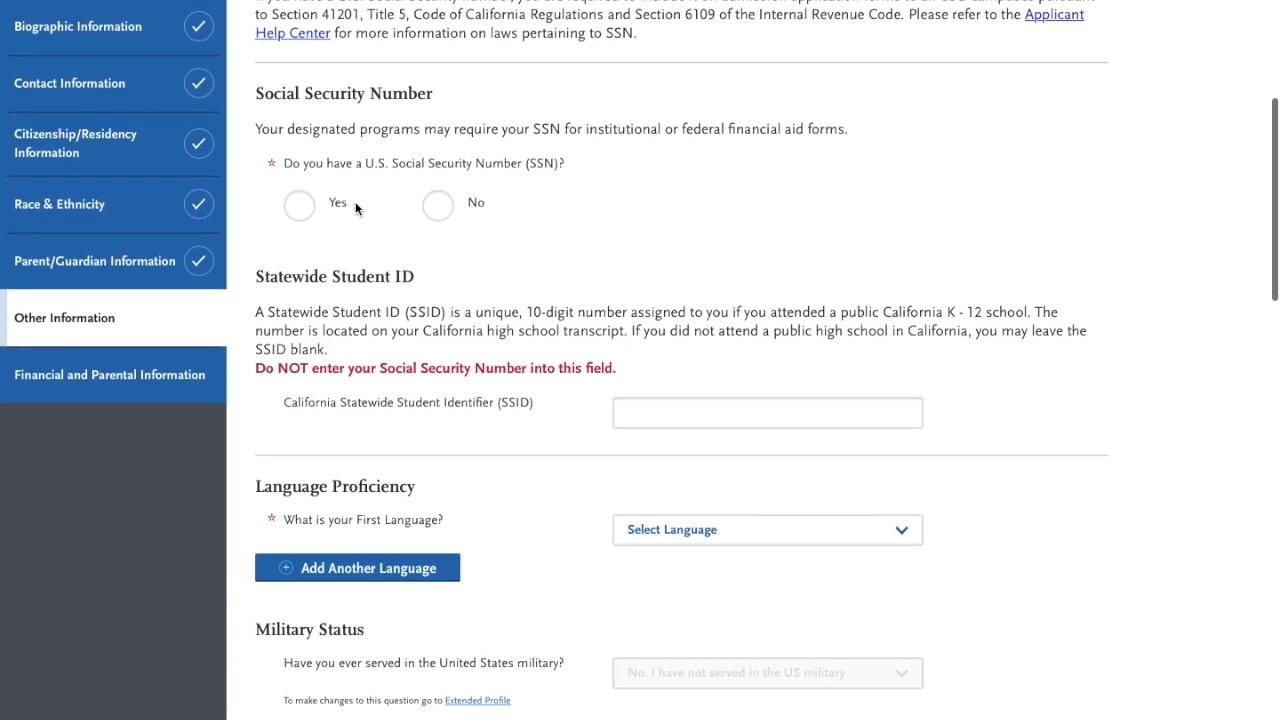
click(296, 207)
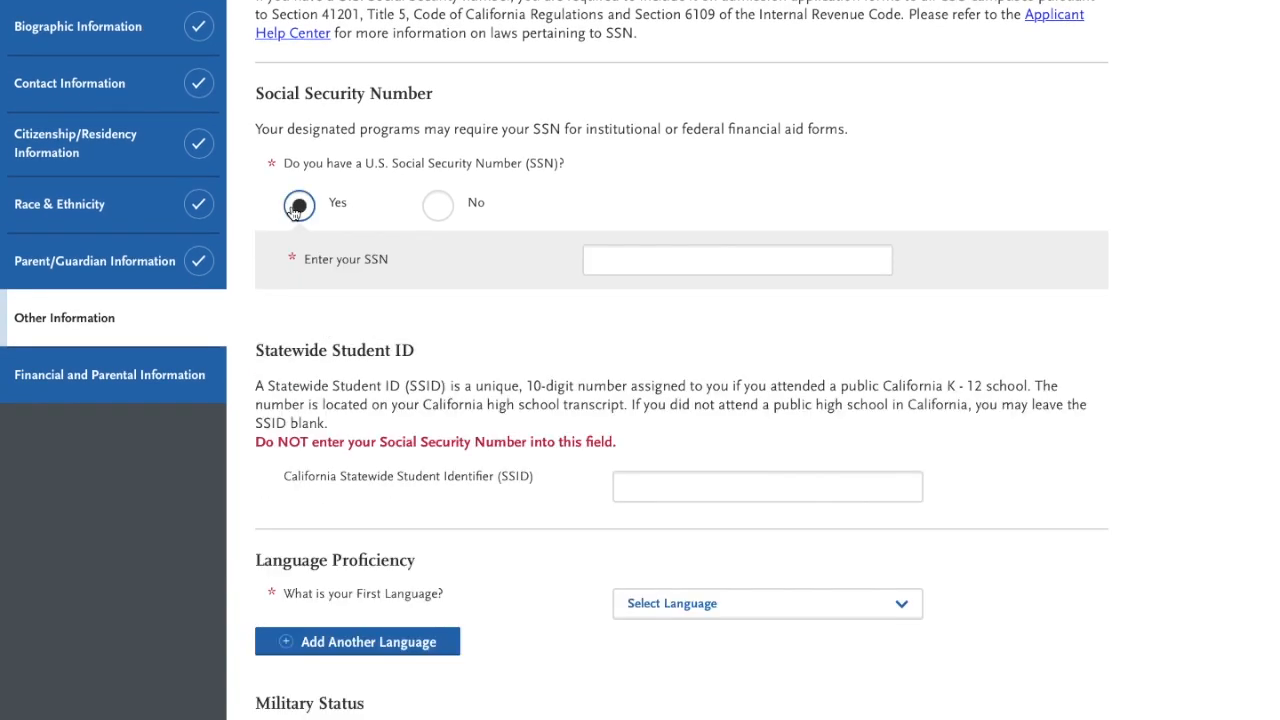
click(444, 218)
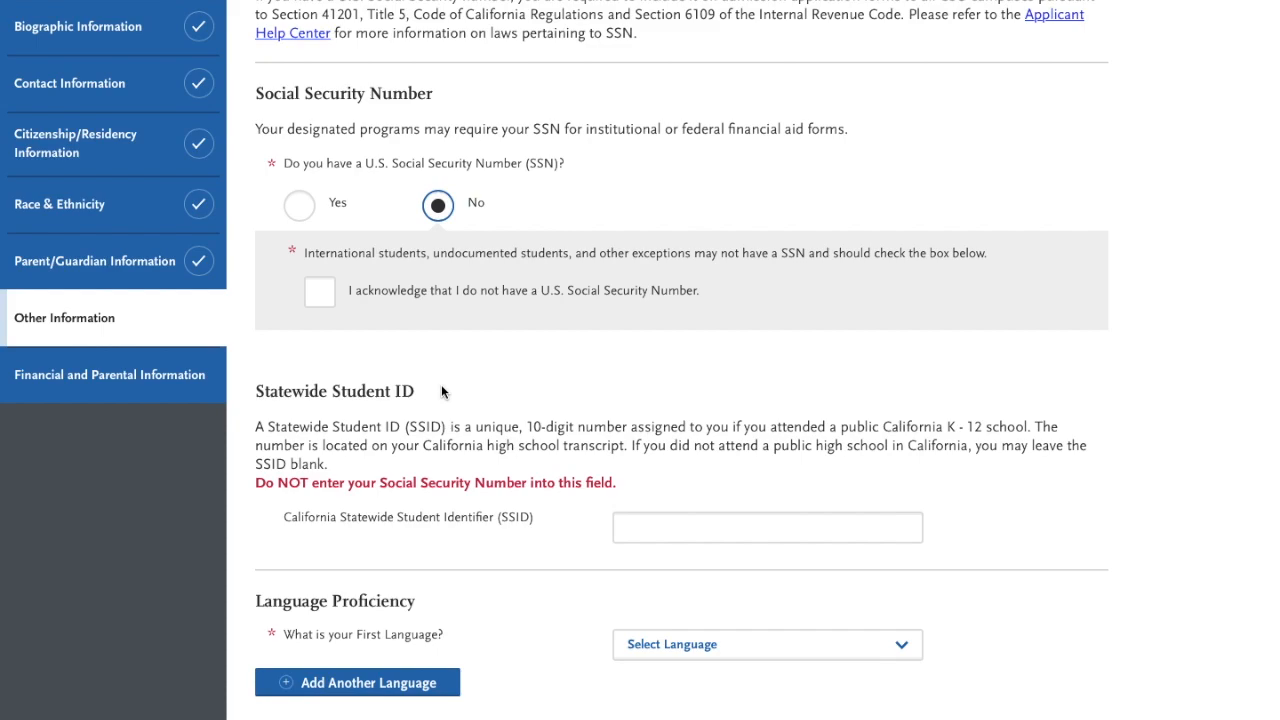
- Examine the California Statewide Student Identifier field and the list of first-language choices
scroll(501, 385, down, 3)
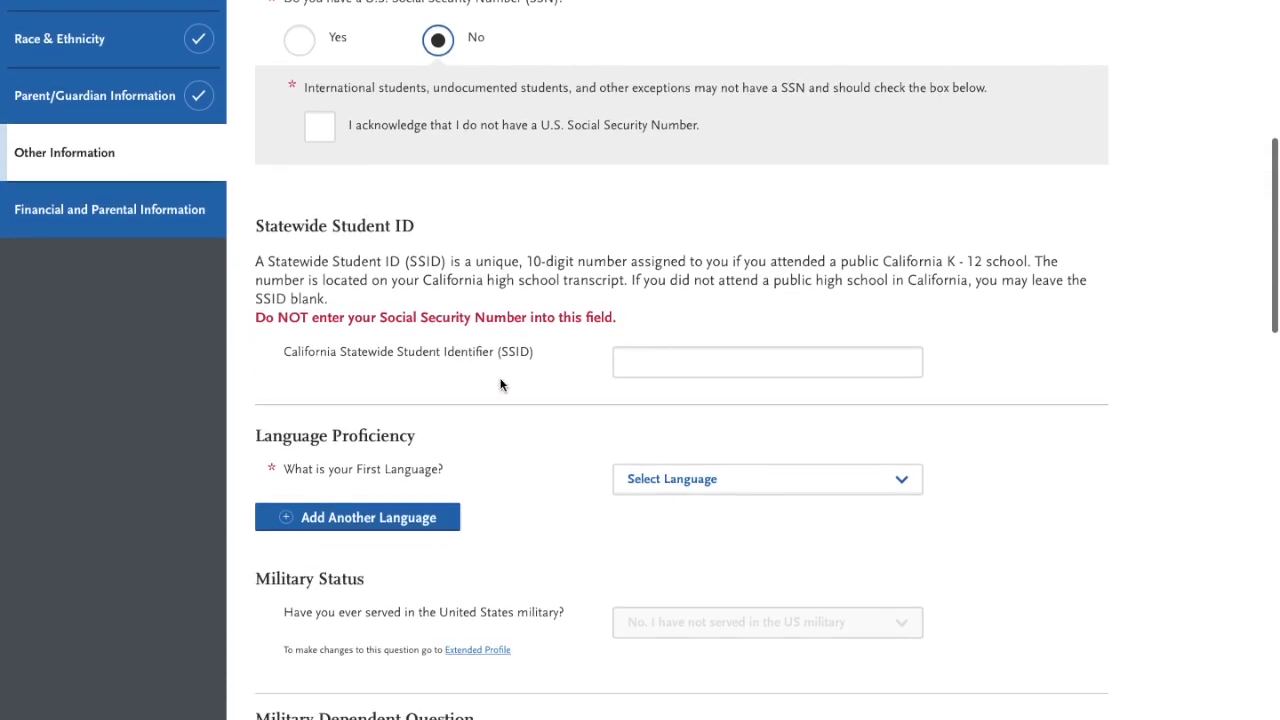
scroll(501, 385, down, 3)
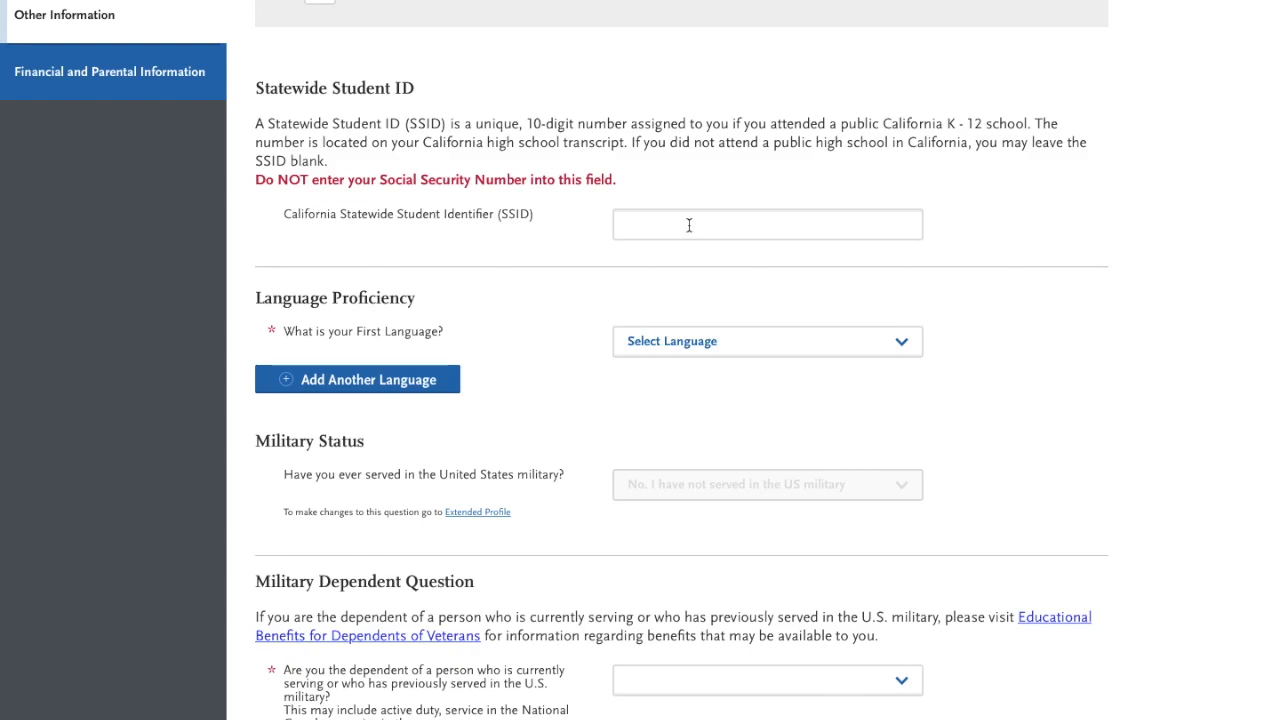
click(689, 225)
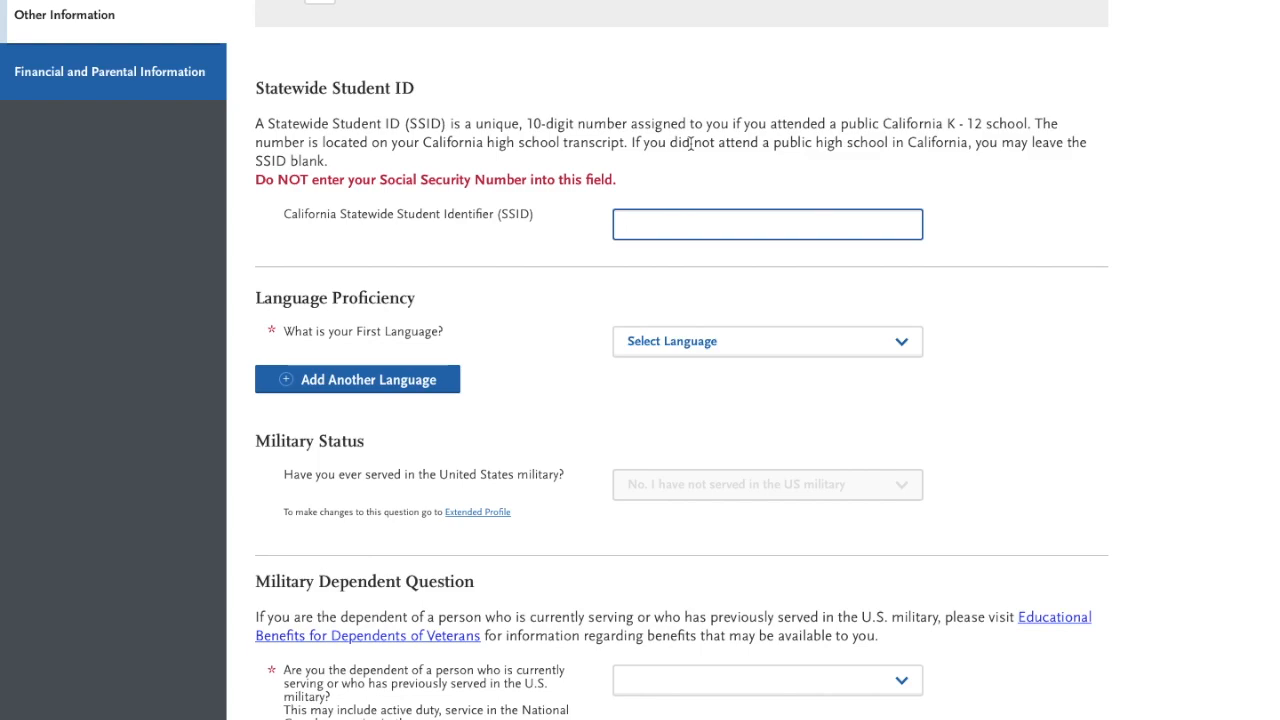
scroll(1097, 231, down, 2)
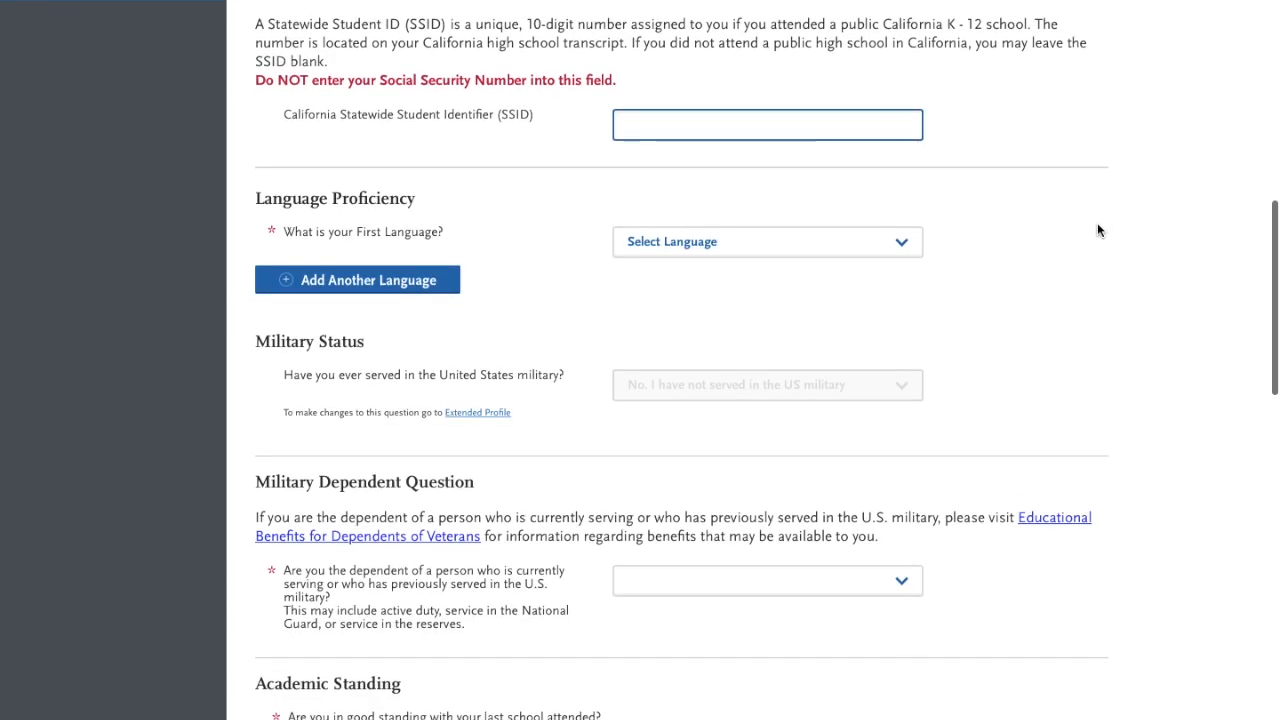
scroll(1097, 230, up, 1)
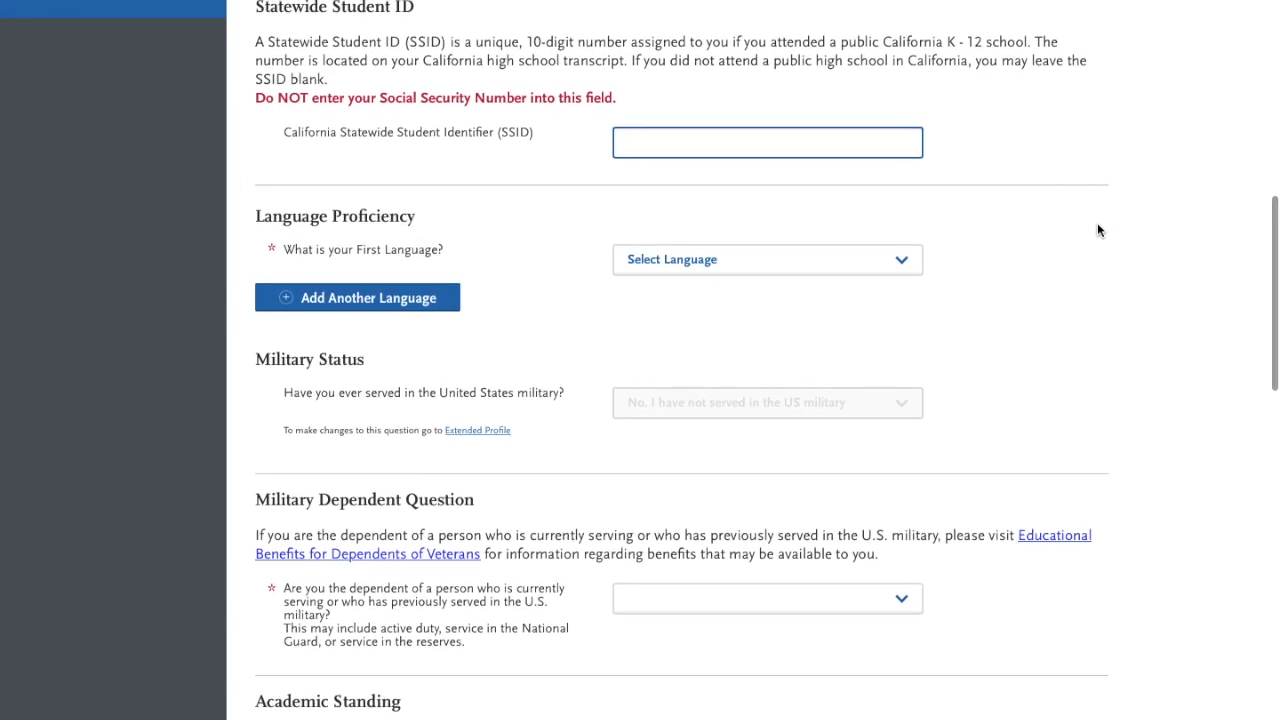
scroll(1097, 229, down, 2)
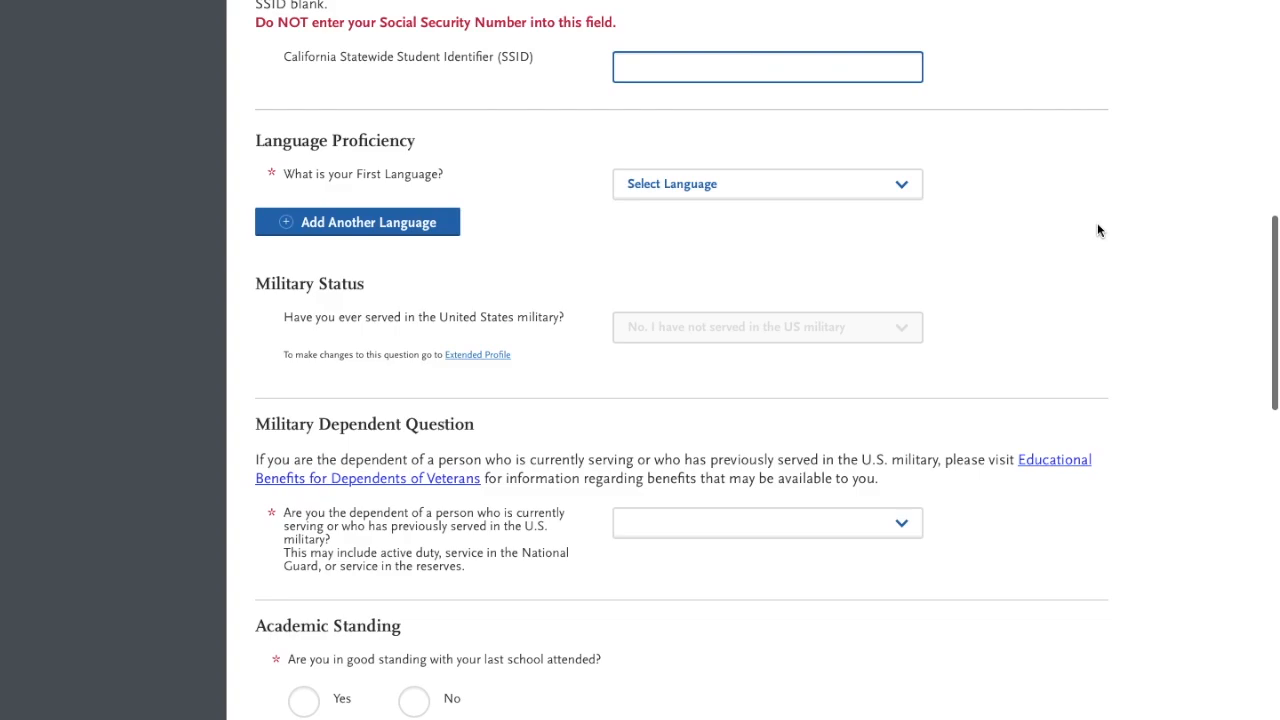
click(705, 184)
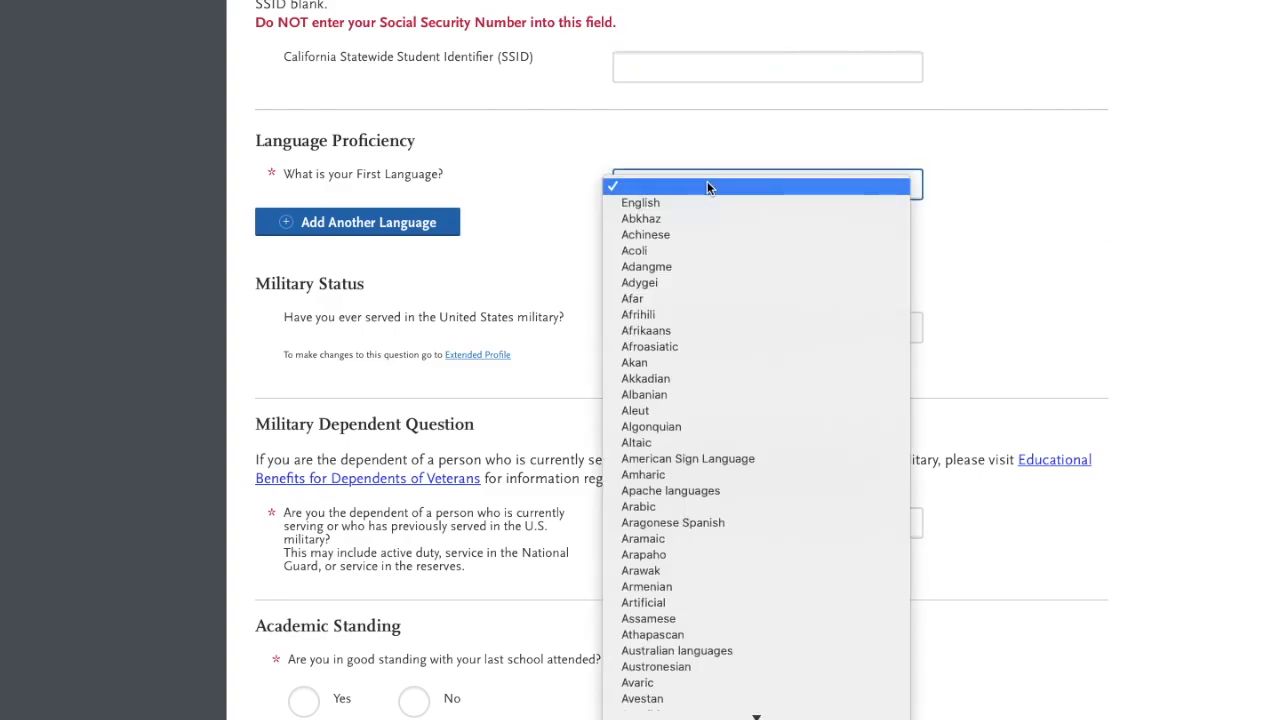
click(968, 226)
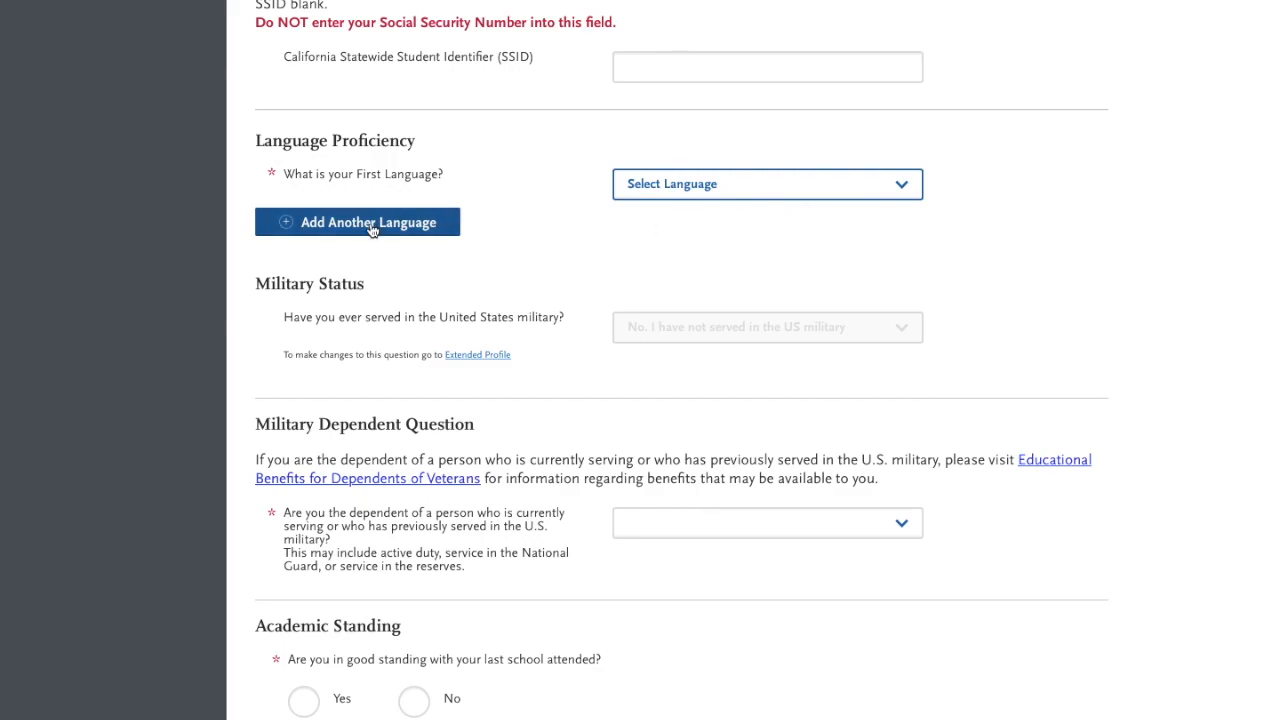
- Examine the military status field and the answer choices for the military dependent question
scroll(1052, 313, down, 1)
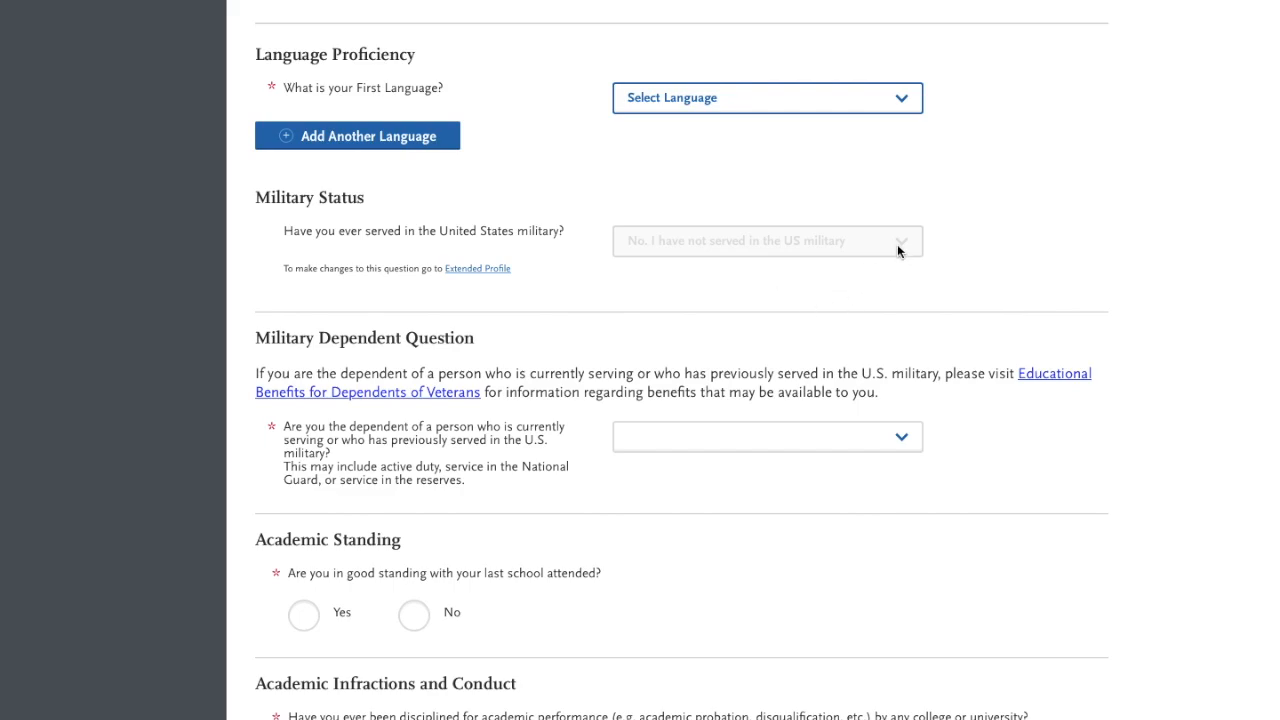
scroll(1057, 292, down, 1)
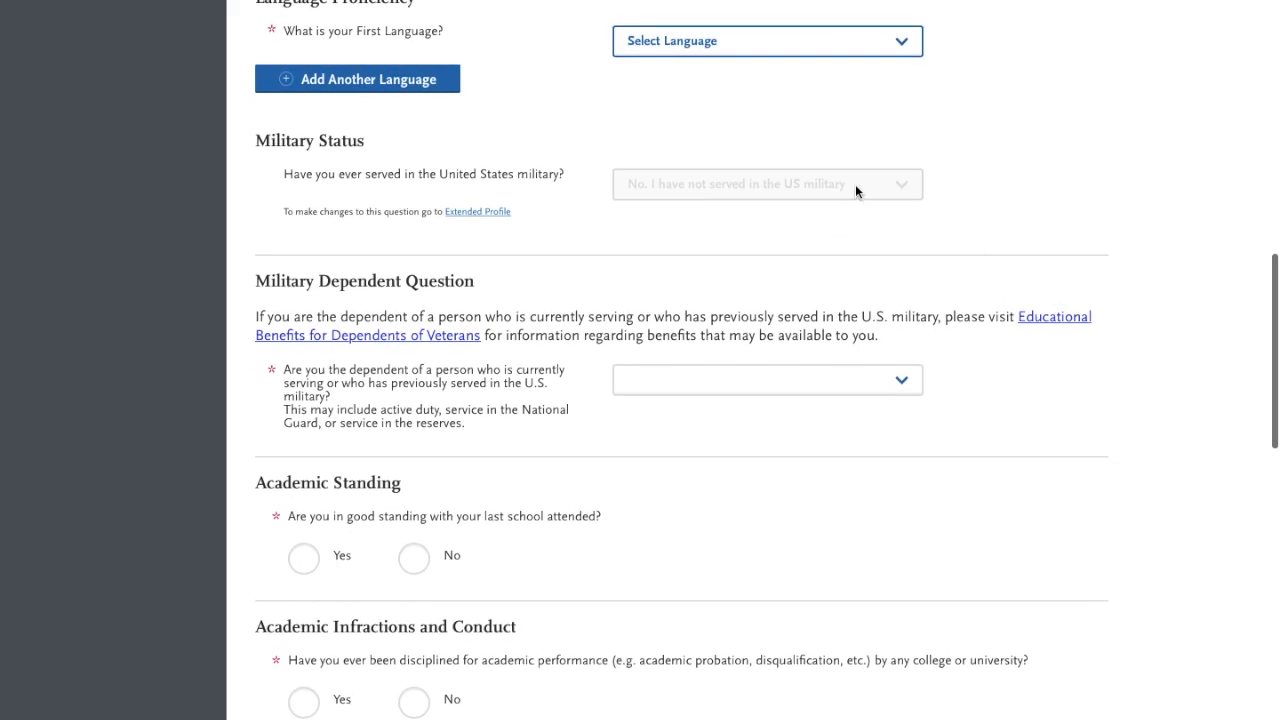
scroll(1048, 478, down, 3)
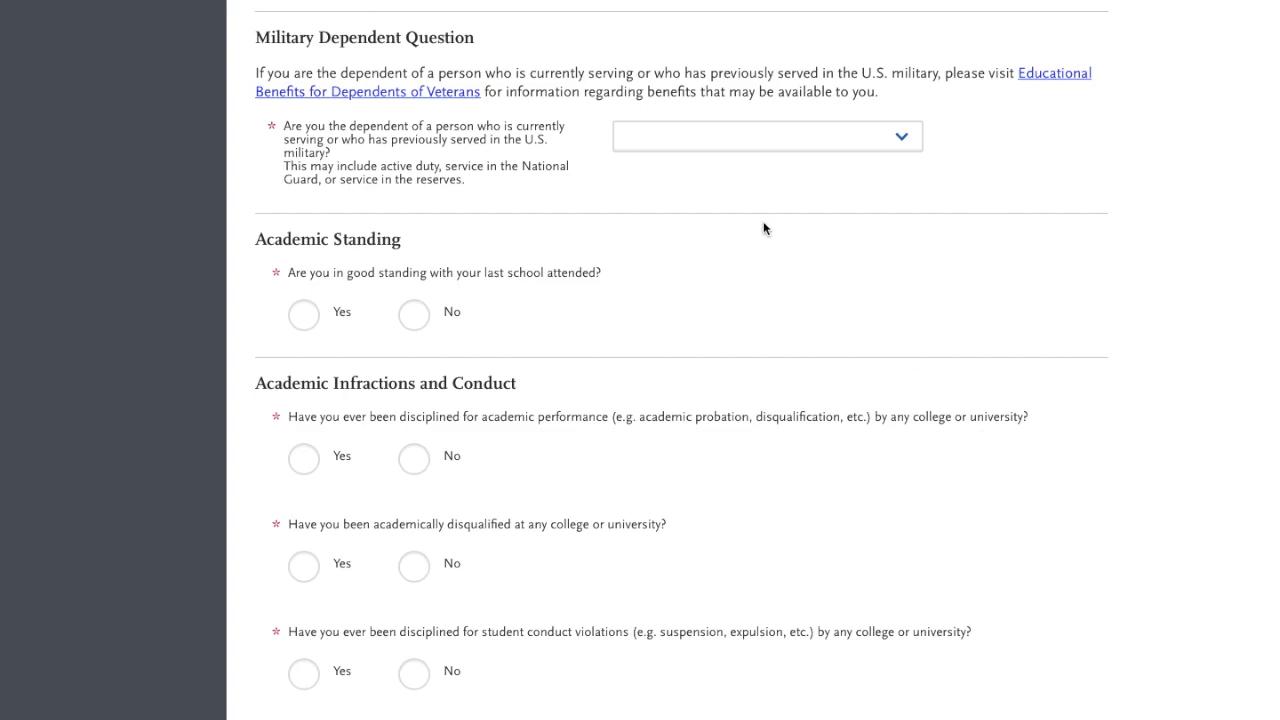
click(739, 148)
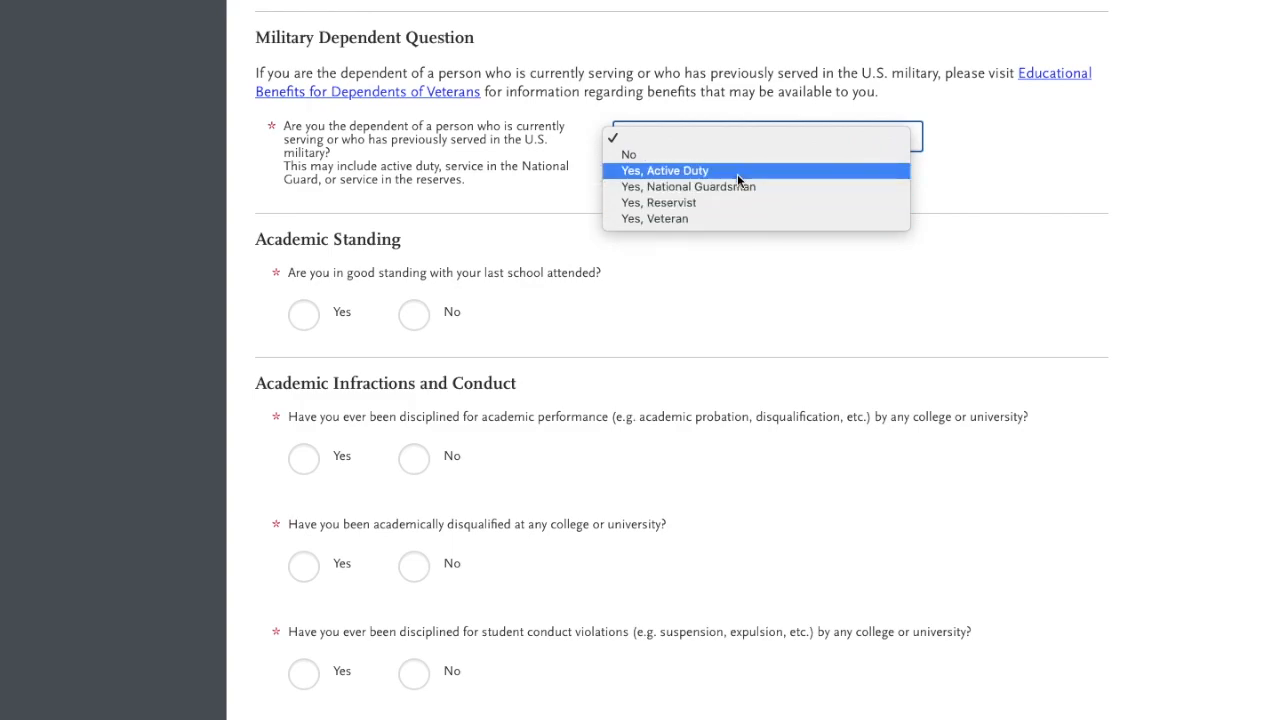
click(976, 182)
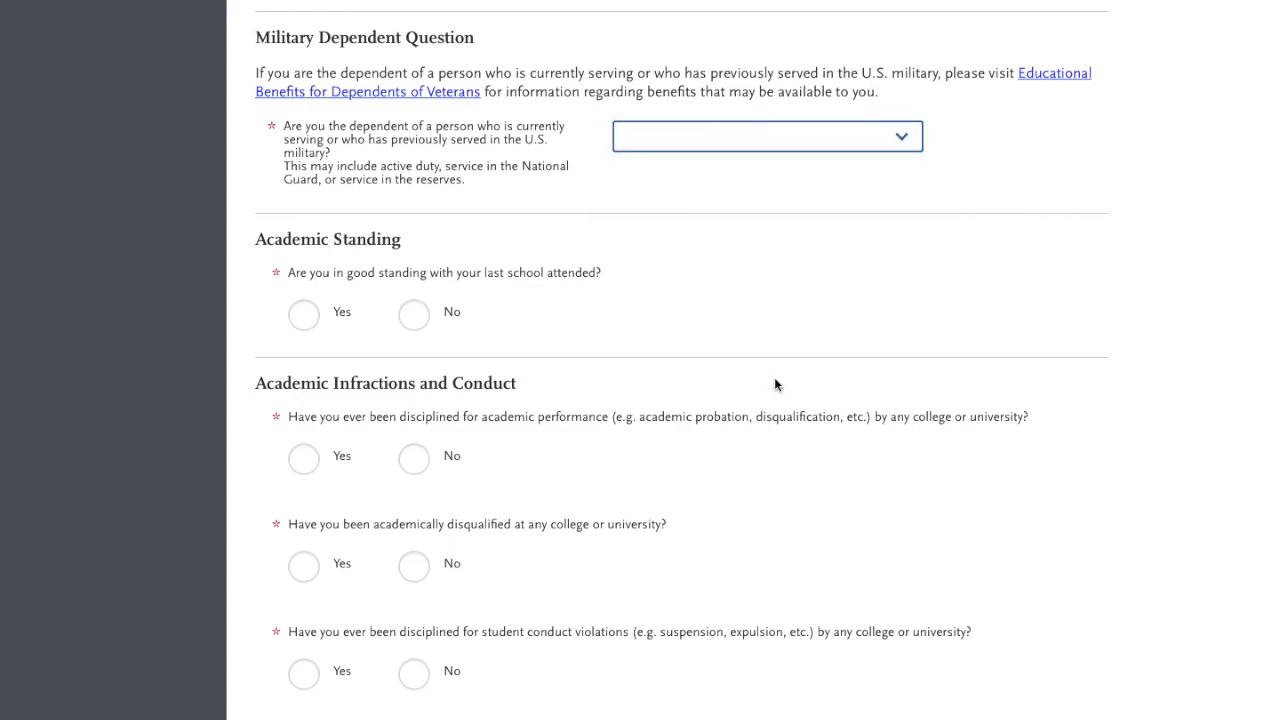
- Examine the academic standing and conduct questions and the choices for interest in a teacher or other education credential
scroll(740, 450, down, 3)
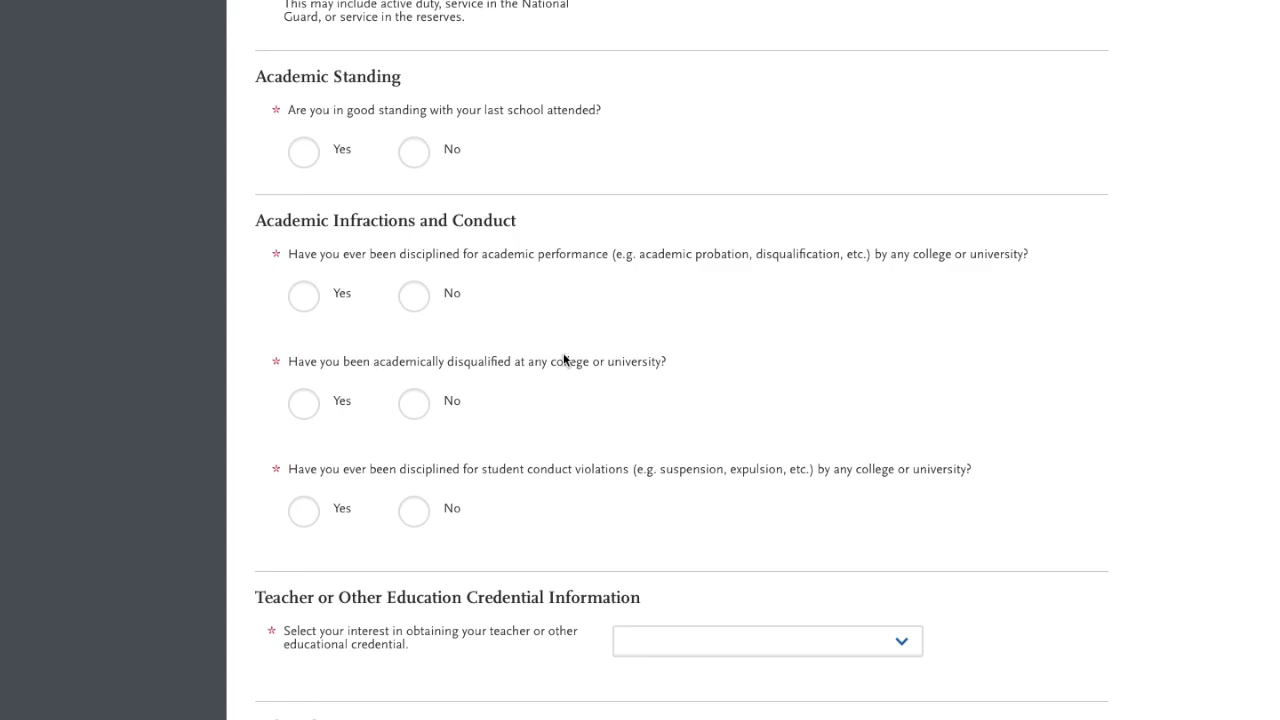
scroll(690, 374, down, 3)
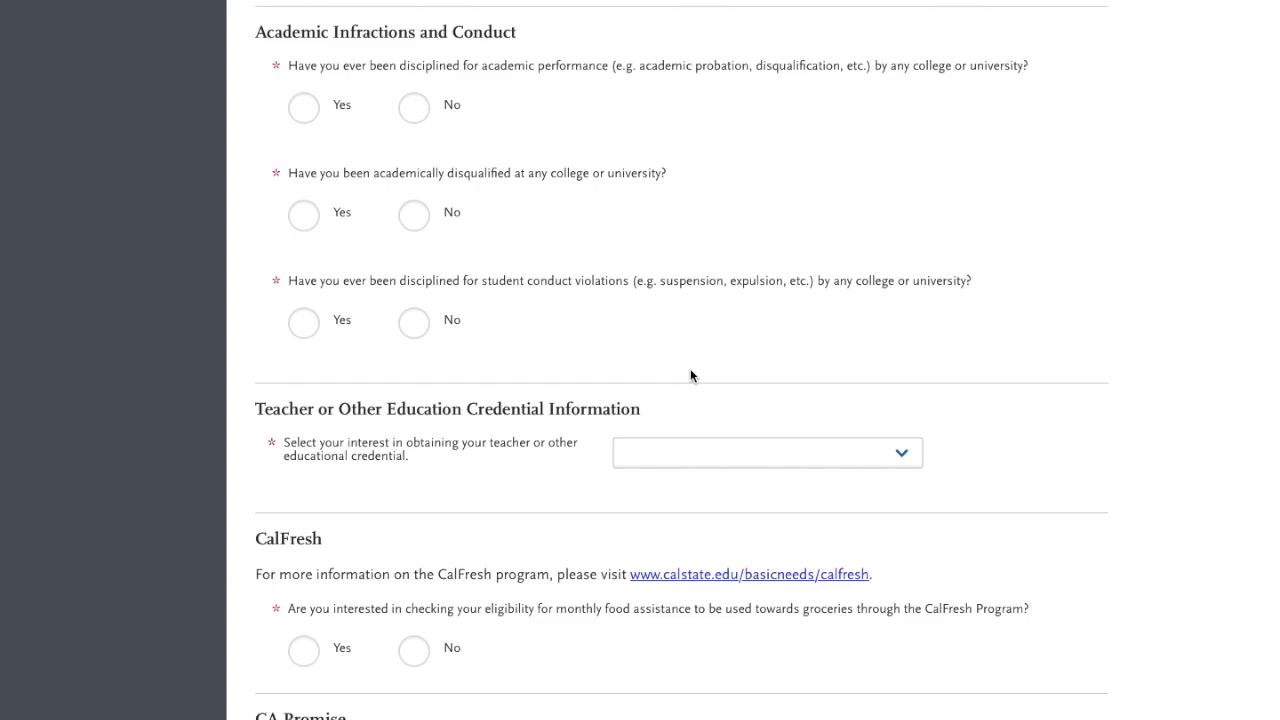
scroll(690, 375, down, 5)
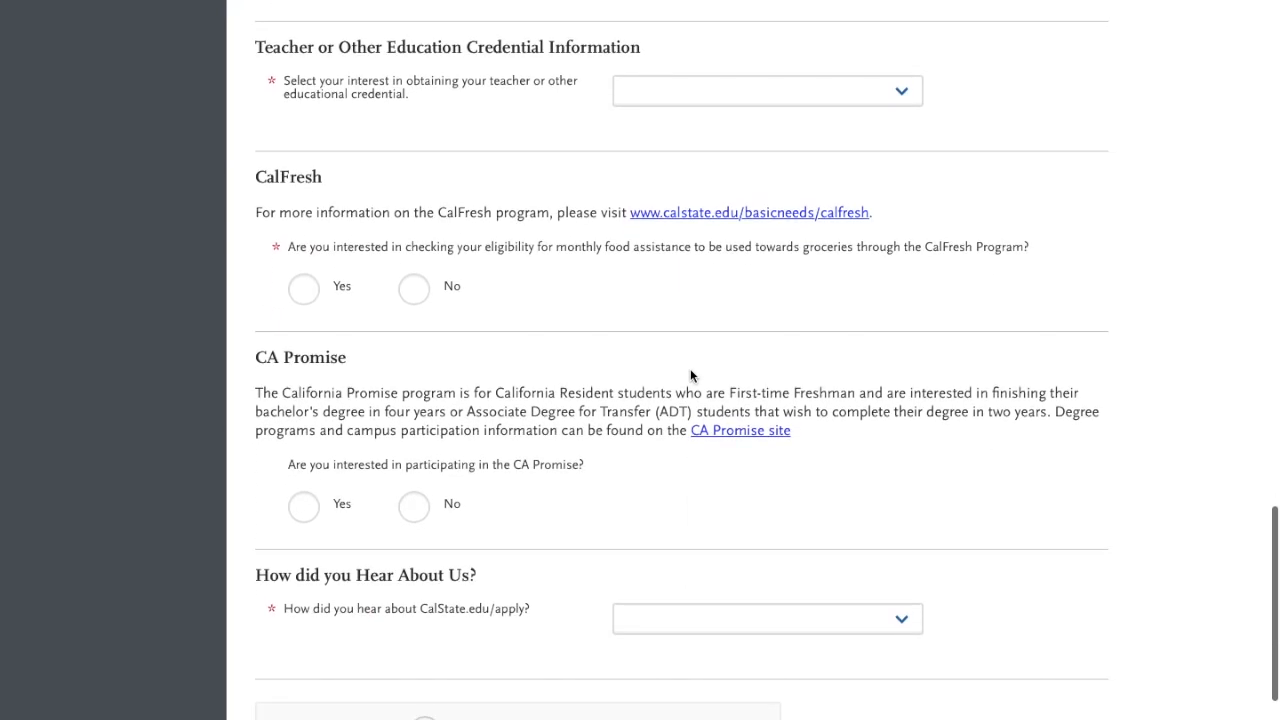
click(813, 90)
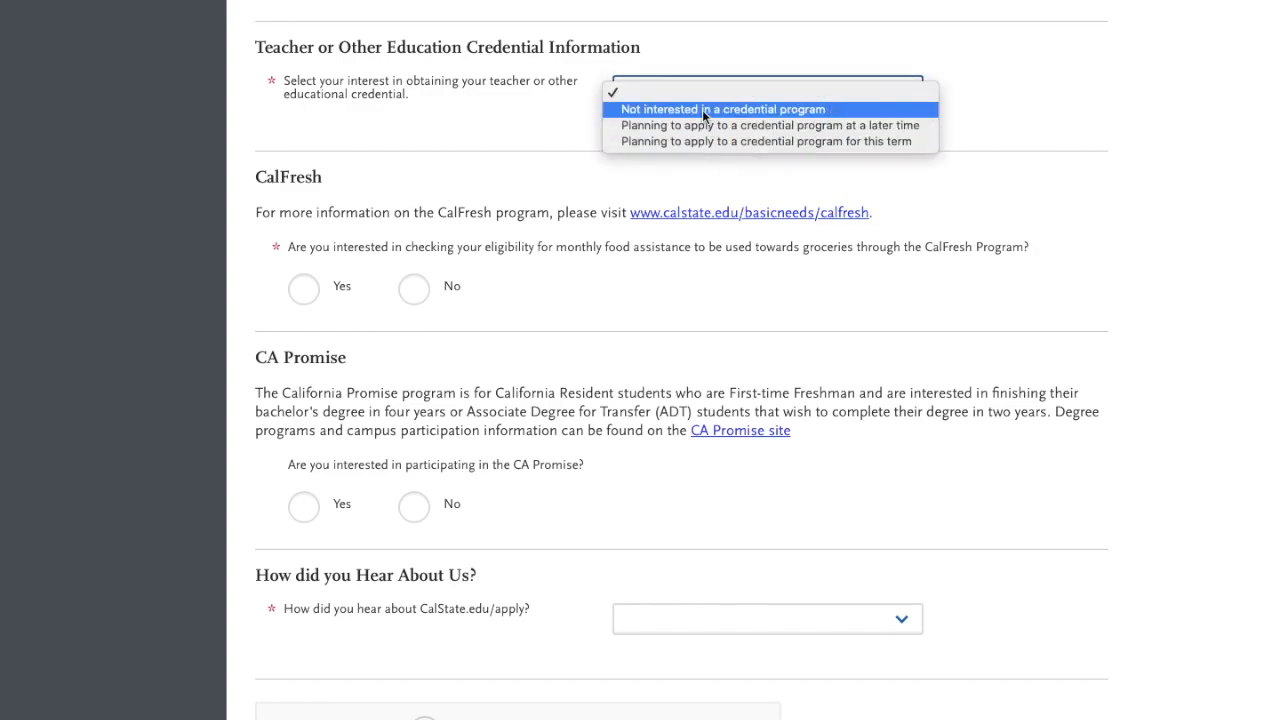
click(1042, 116)
- Answer Yes to participating in the CA Promise and review the choices for how CalState.edu/apply was heard about
scroll(1042, 116, down, 2)
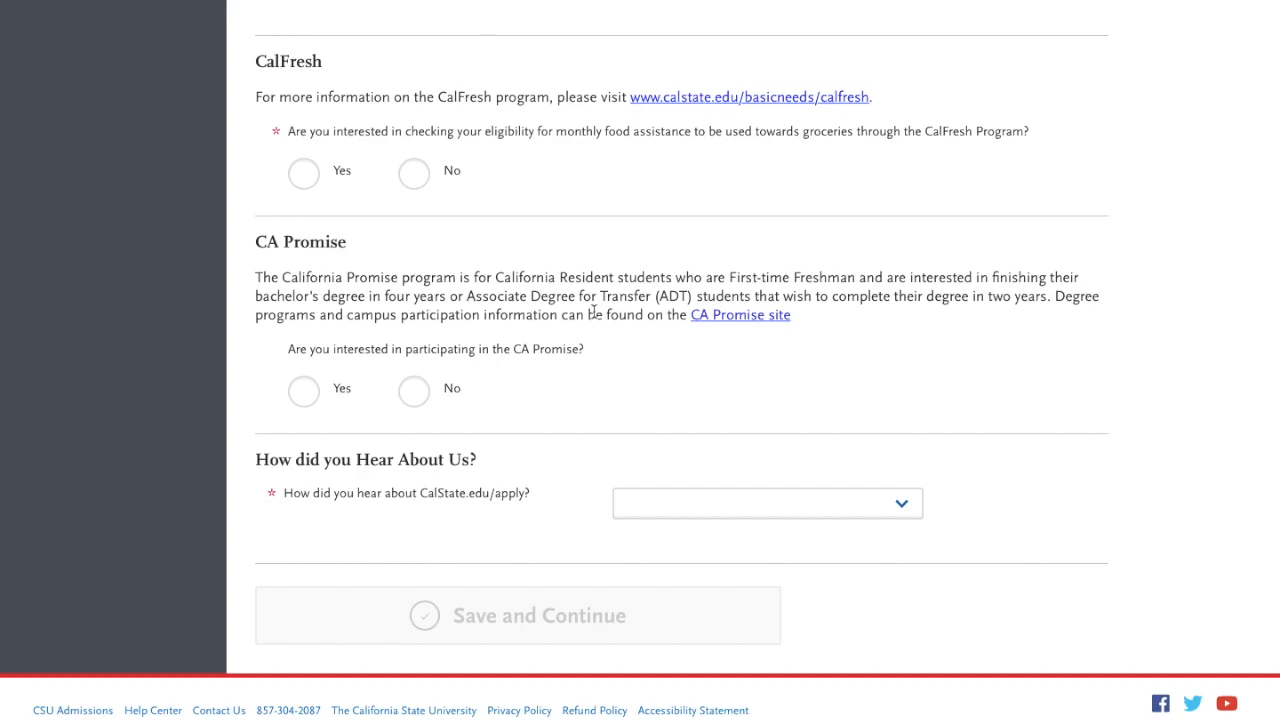
click(309, 393)
click(720, 503)
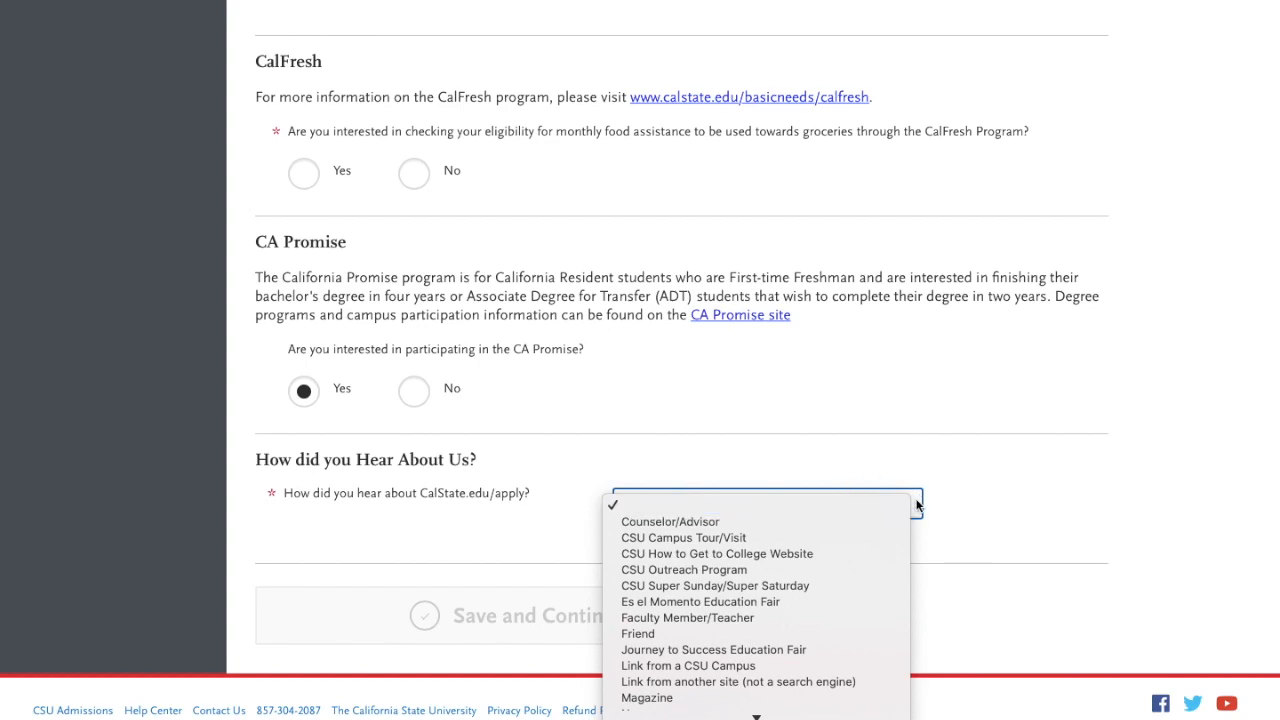
click(943, 540)
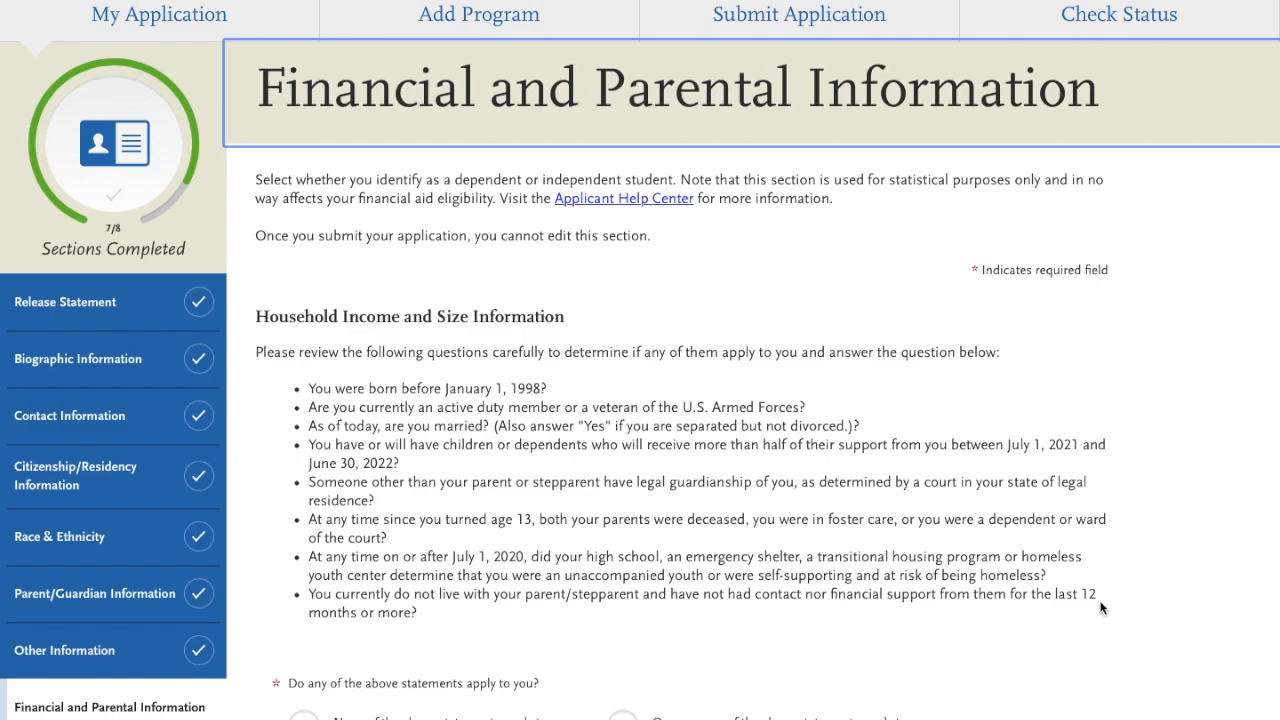
- Compare the independent and dependent household answers in Financial and Parental Information, leaving "None of the above statements apply to me" selected
scroll(1100, 608, down, 3)
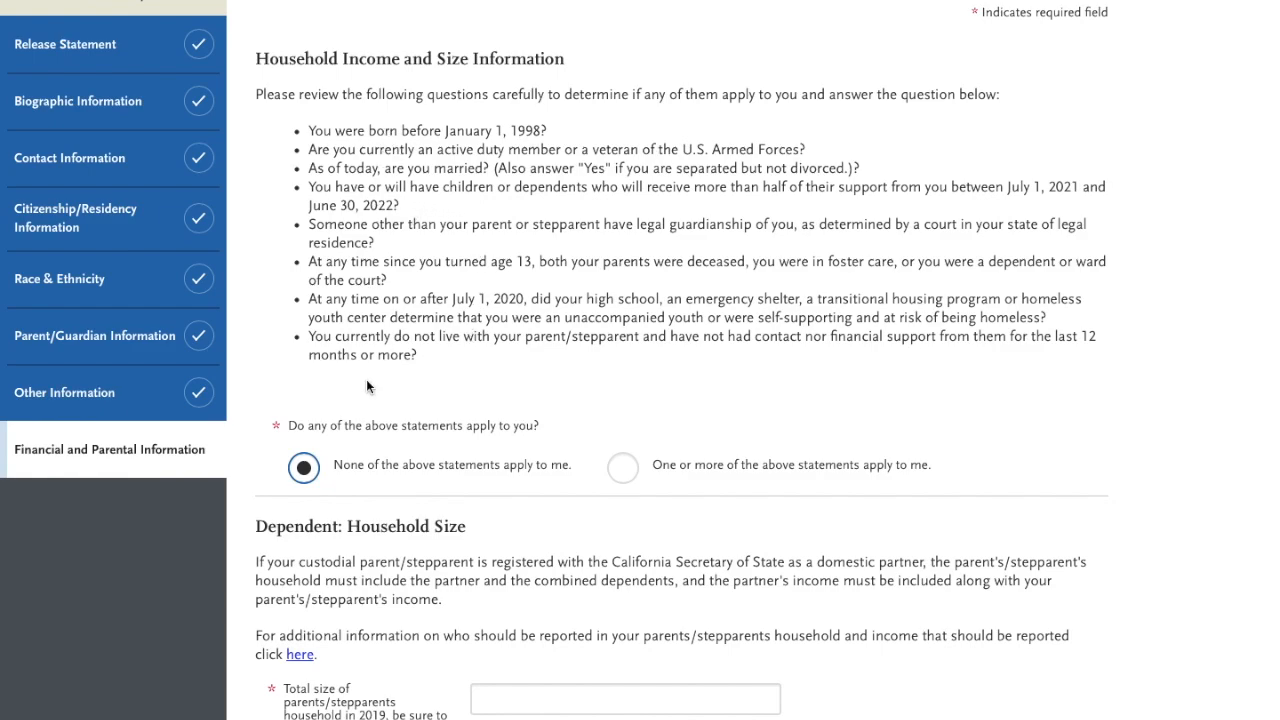
click(623, 470)
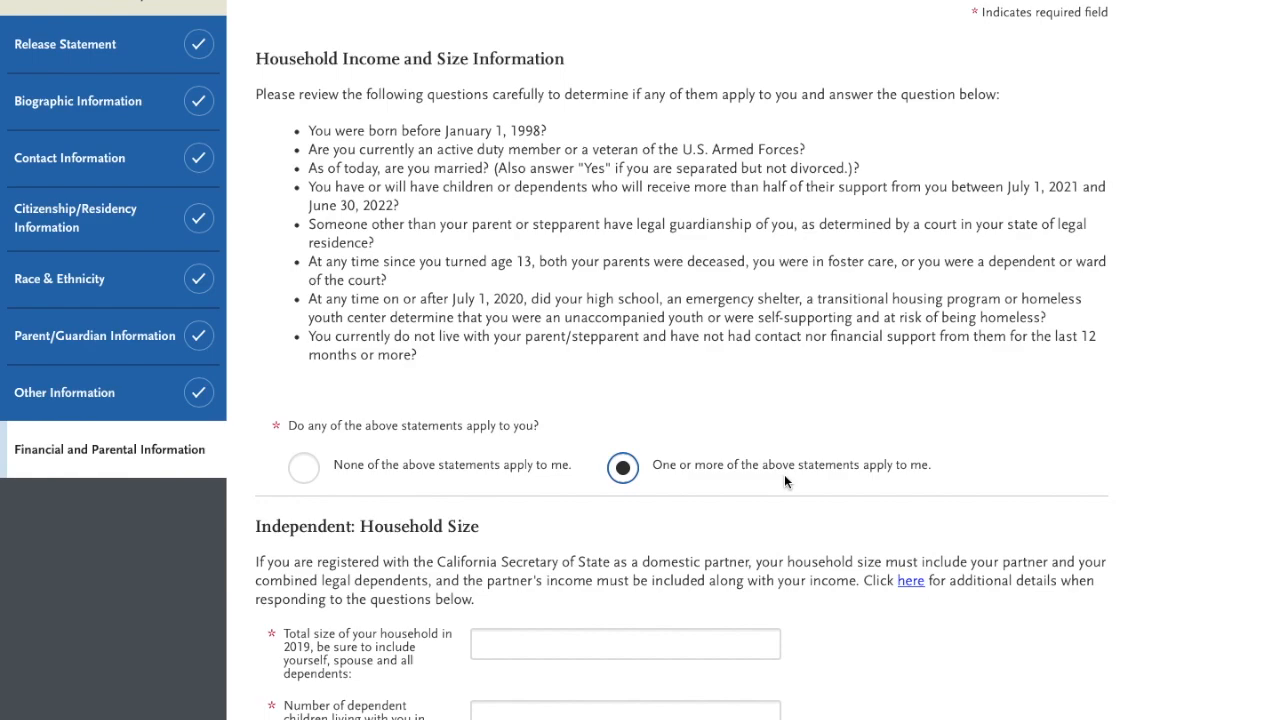
scroll(784, 476, down, 1)
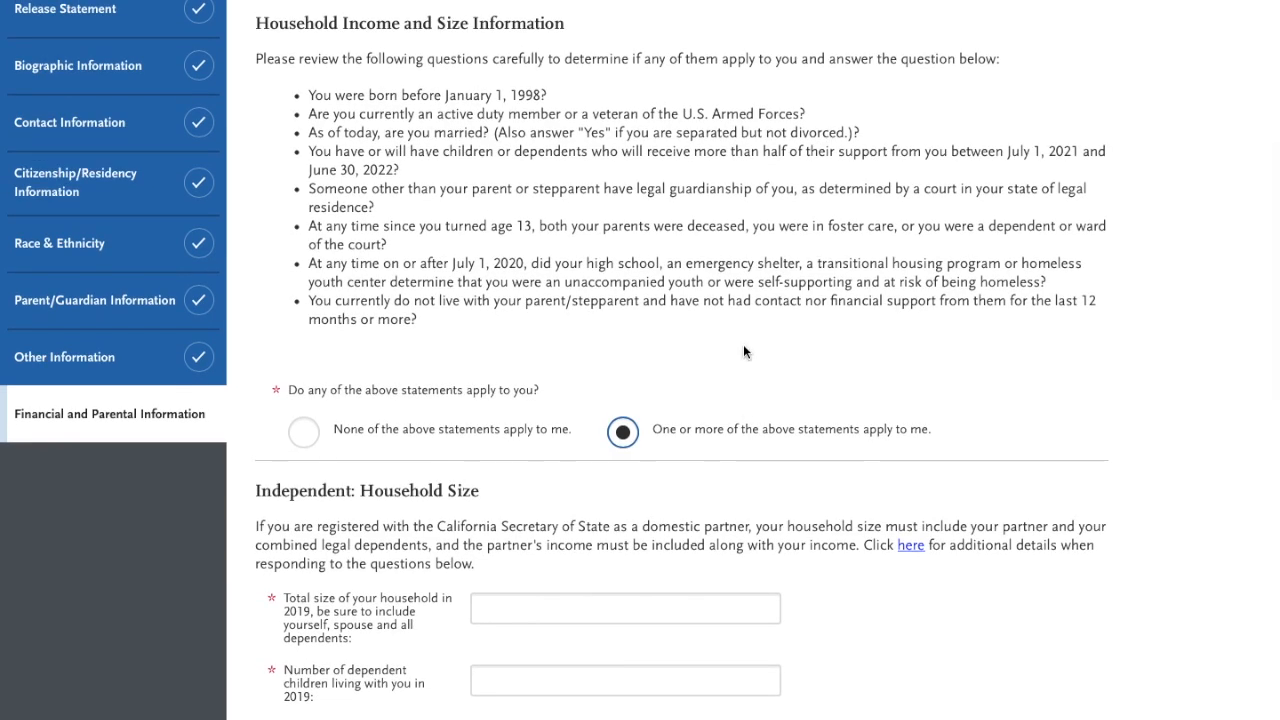
click(304, 431)
- Examine the dependent household size, parents' 2019 adjusted gross income and untaxed income fields in Financial and Parental Information
scroll(558, 180, down, 4)
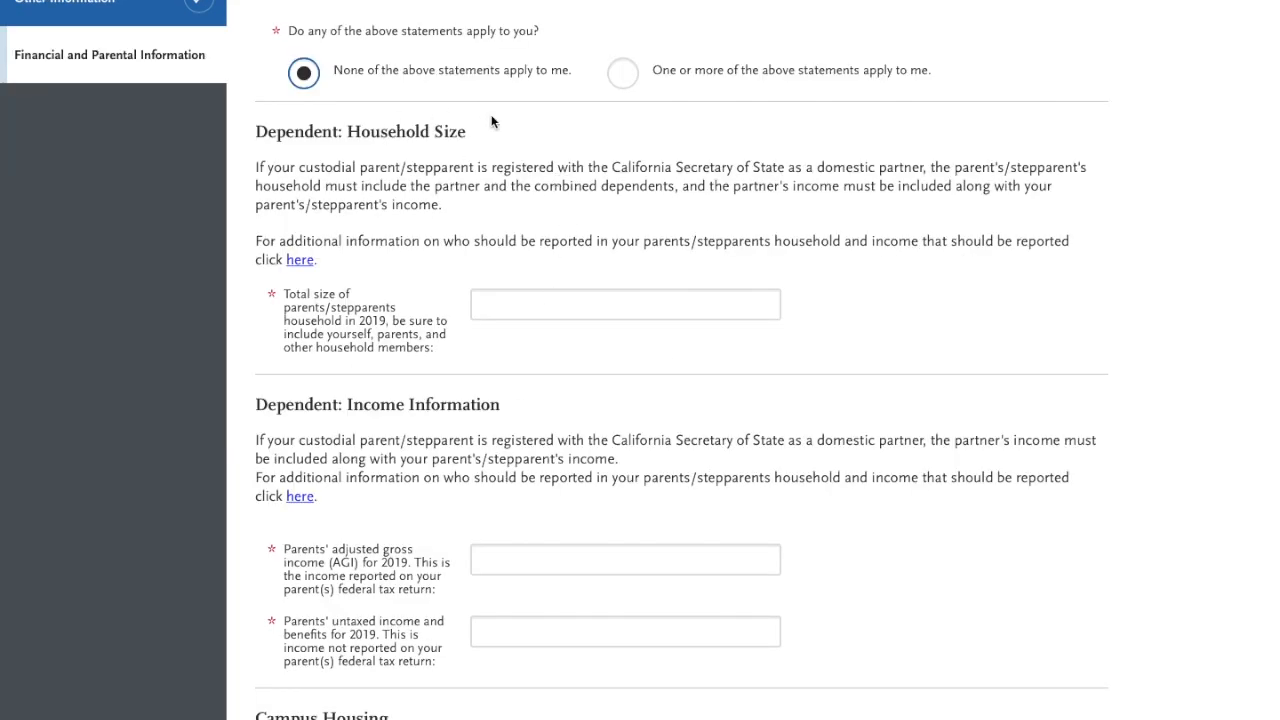
click(544, 289)
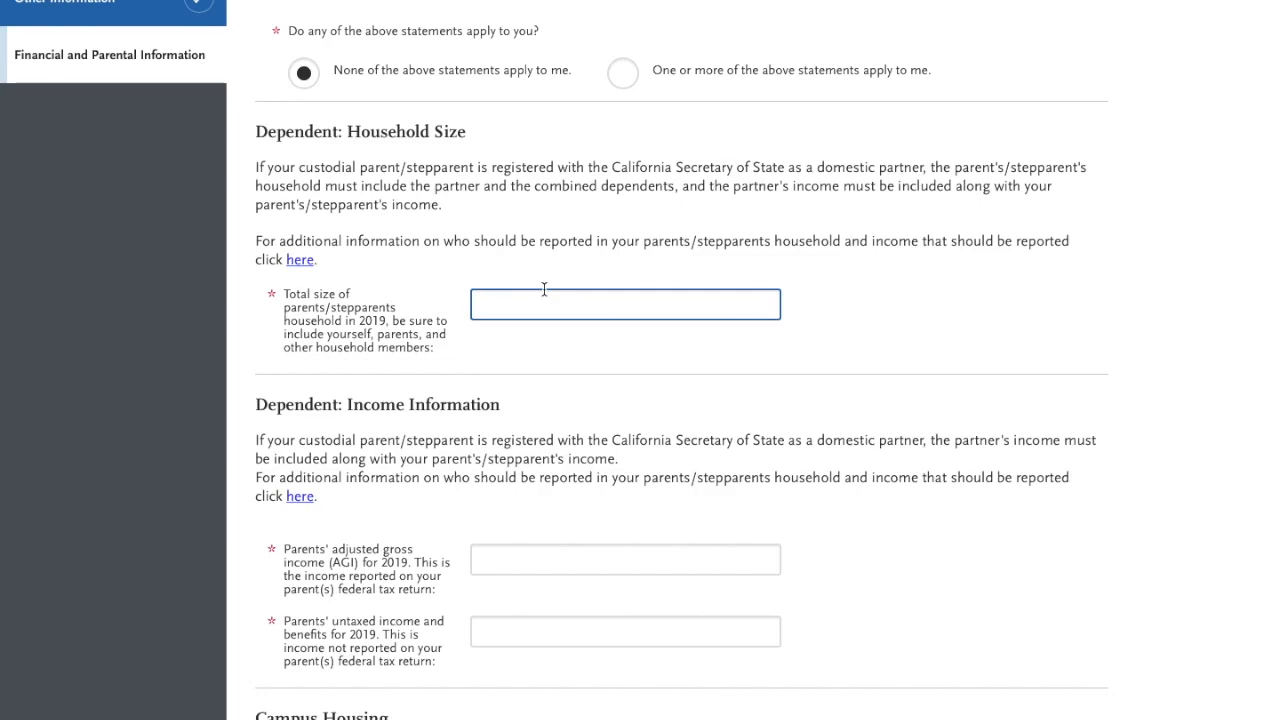
scroll(703, 449, down, 2)
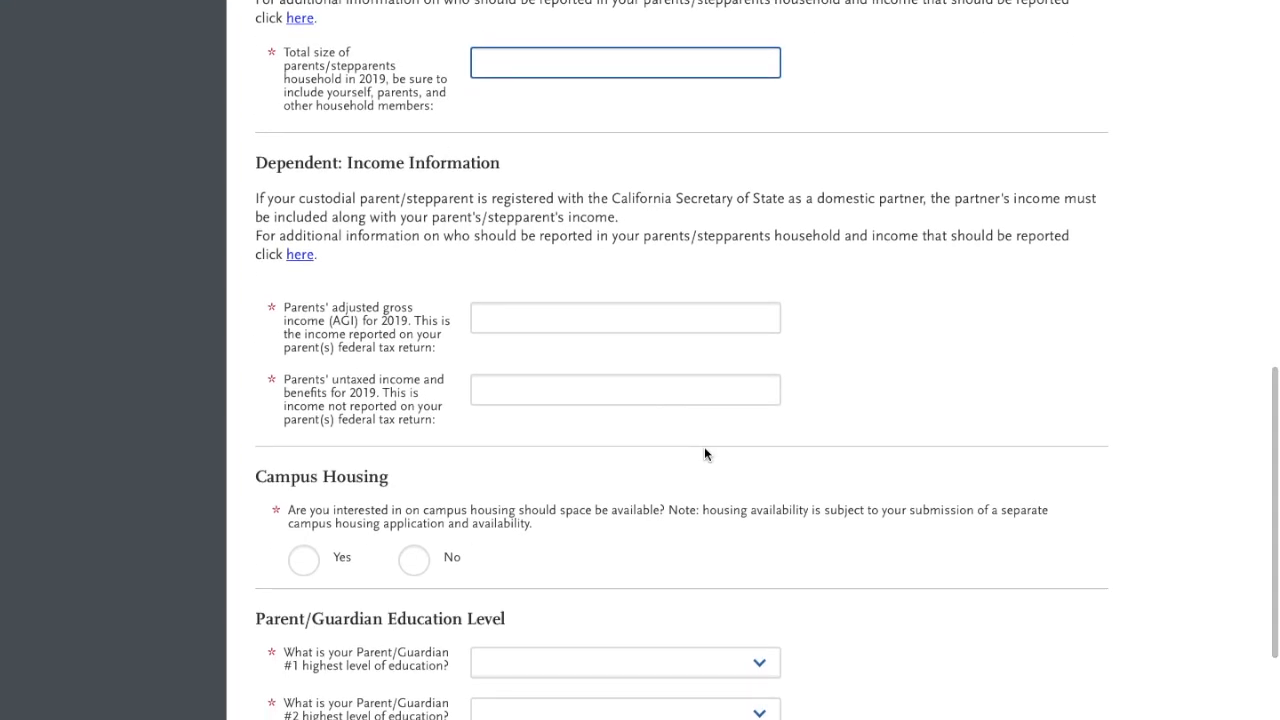
click(502, 320)
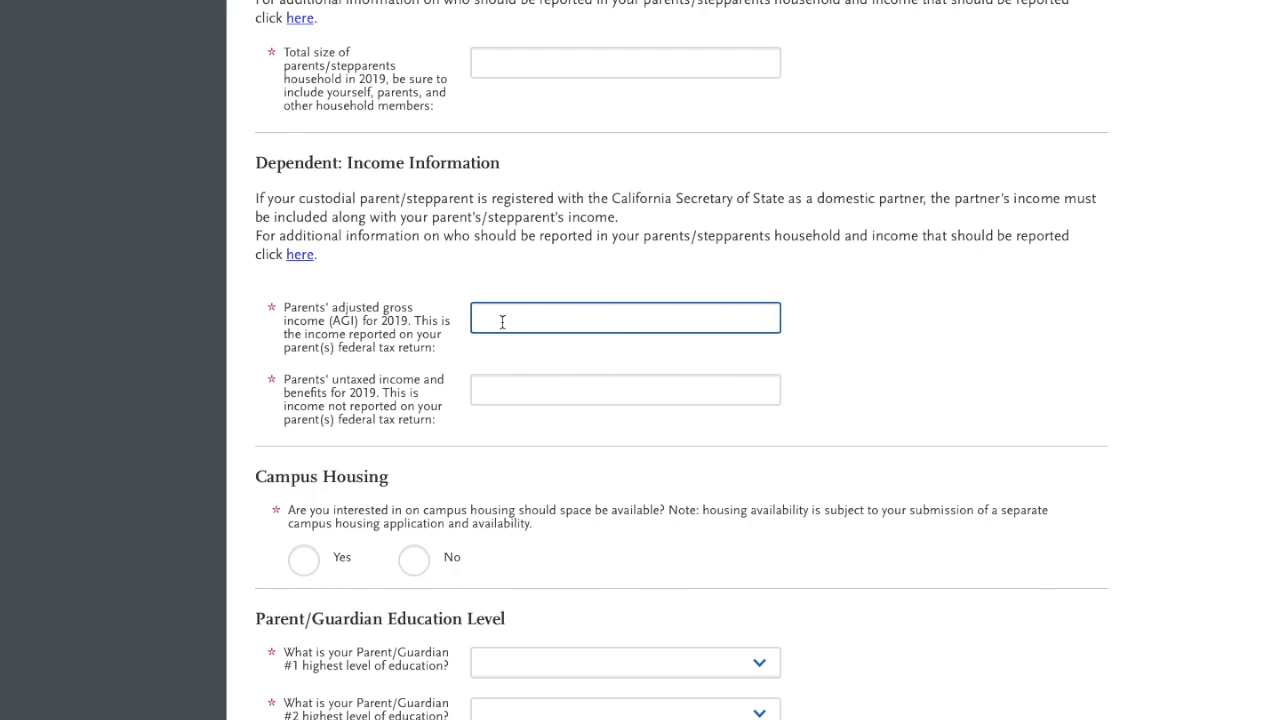
click(510, 394)
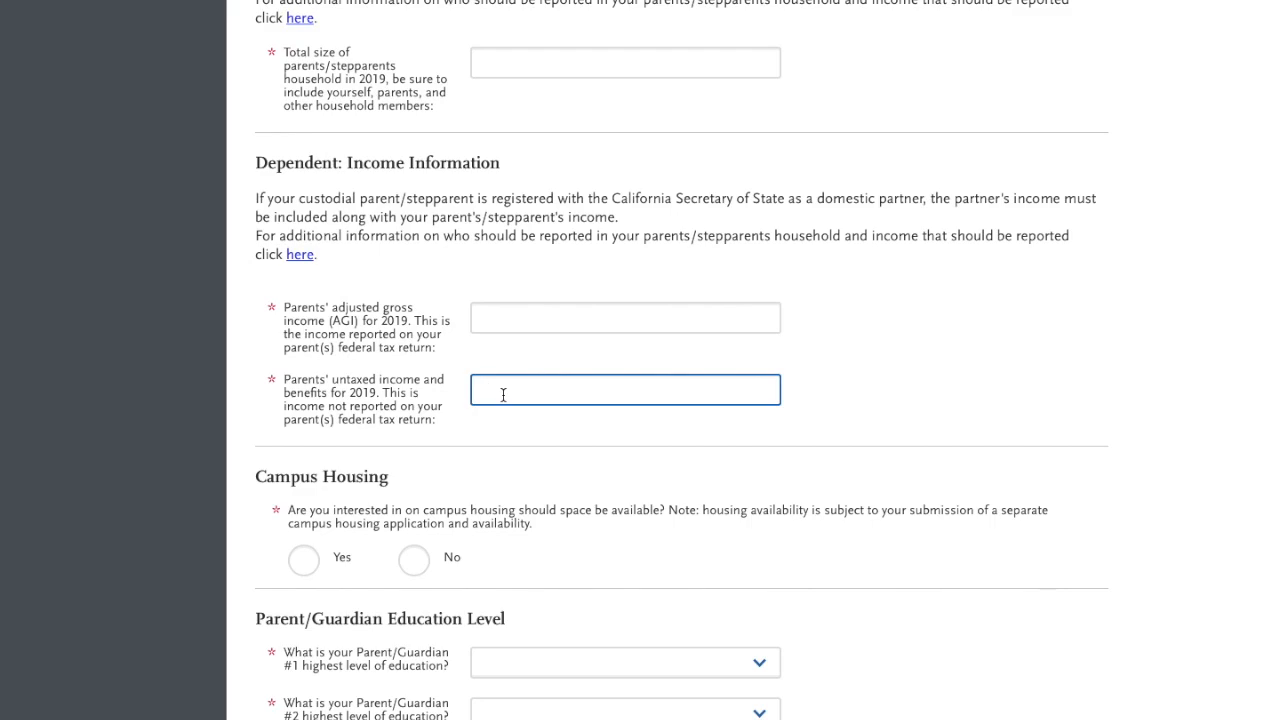
scroll(492, 444, down, 2)
click(486, 154)
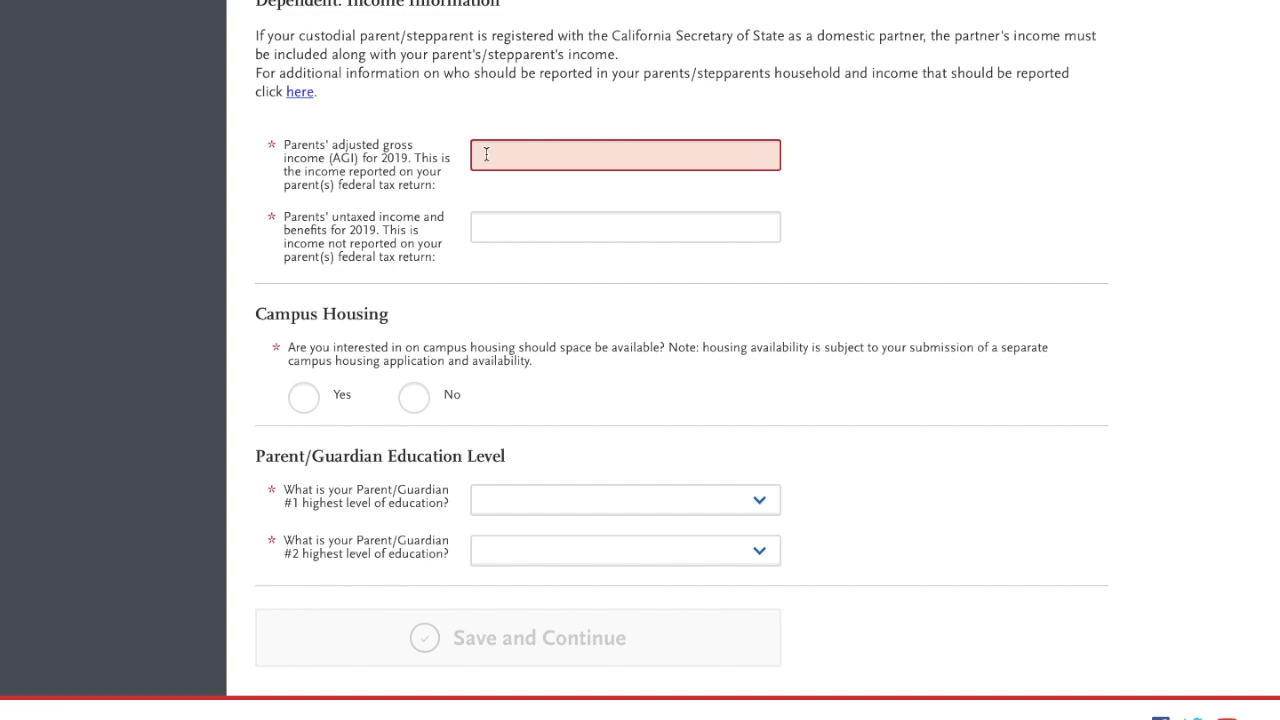
click(486, 154)
text(50)
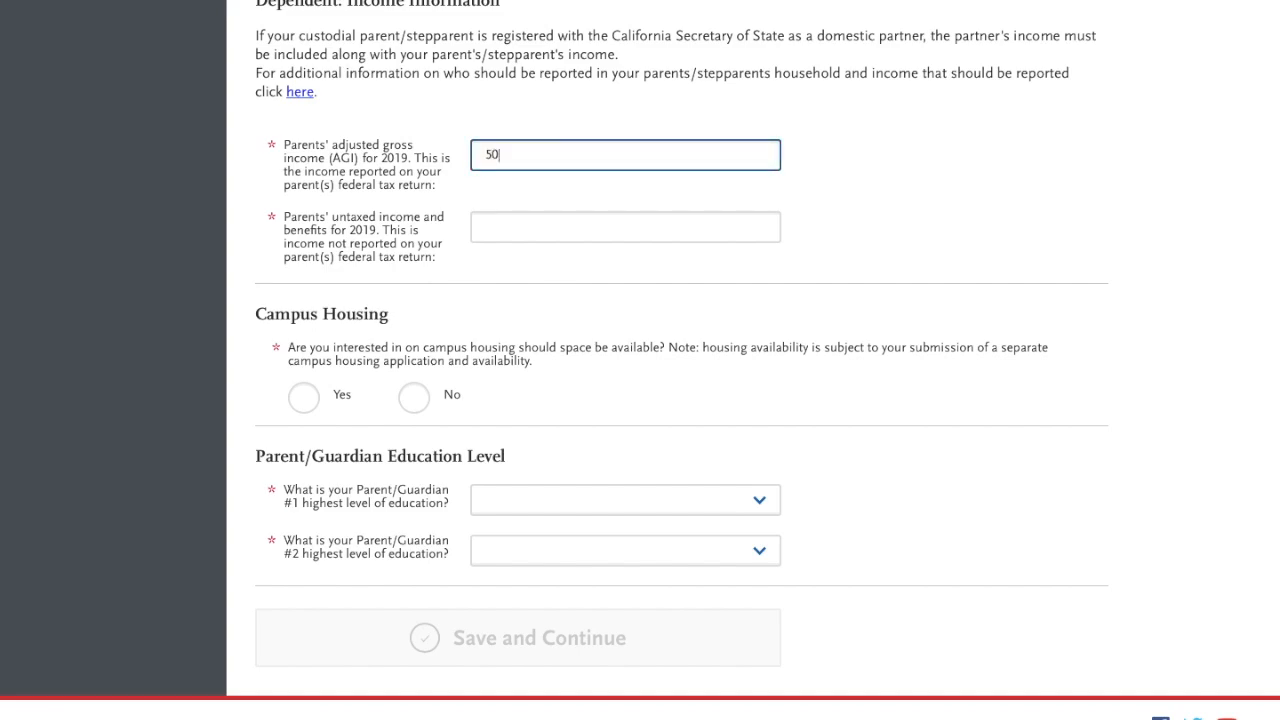
text(,200)
text(70)
key(BackSpace)
key(BackSpace)
key(BackSpace)
key(BackSpace)
key(BackSpace)
key(BackSpace)
key(BackSpace)
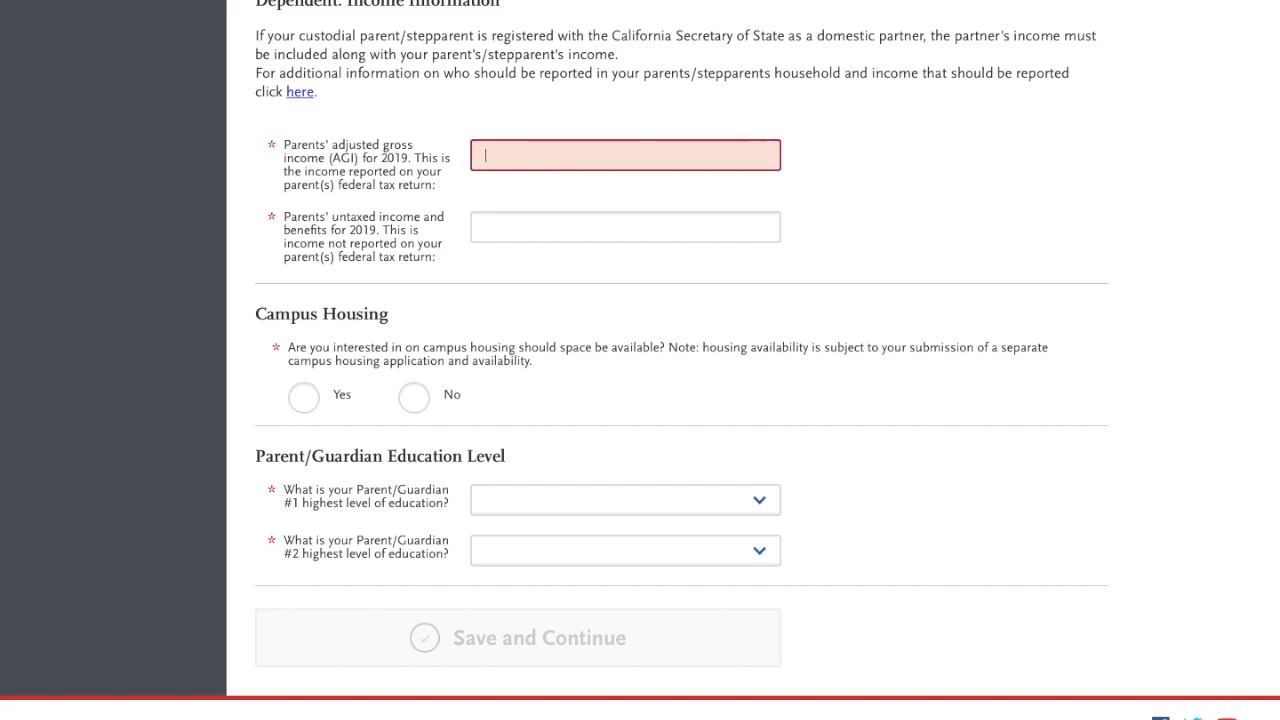
key(Tab)
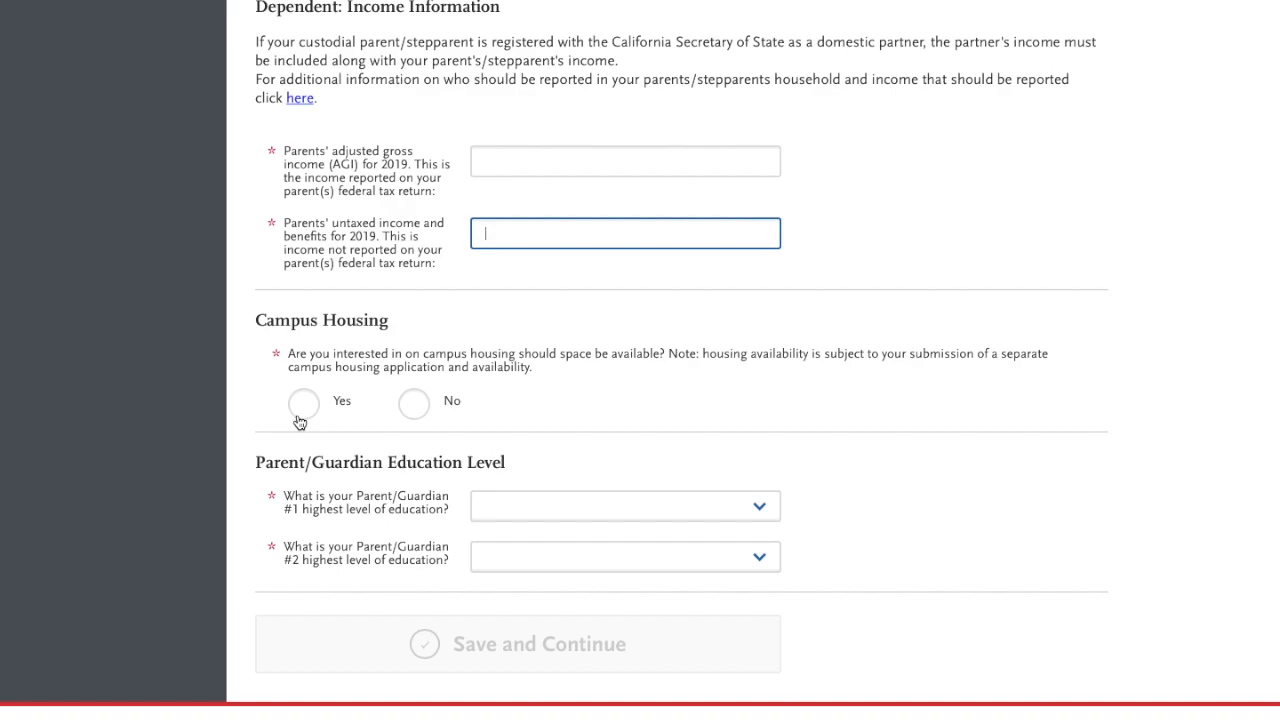
- From High Schools Attended, start connecting a CaliforniaColleges.edu account for transcript import and continue to its sign-in page
scroll(209, 516, down, 1)
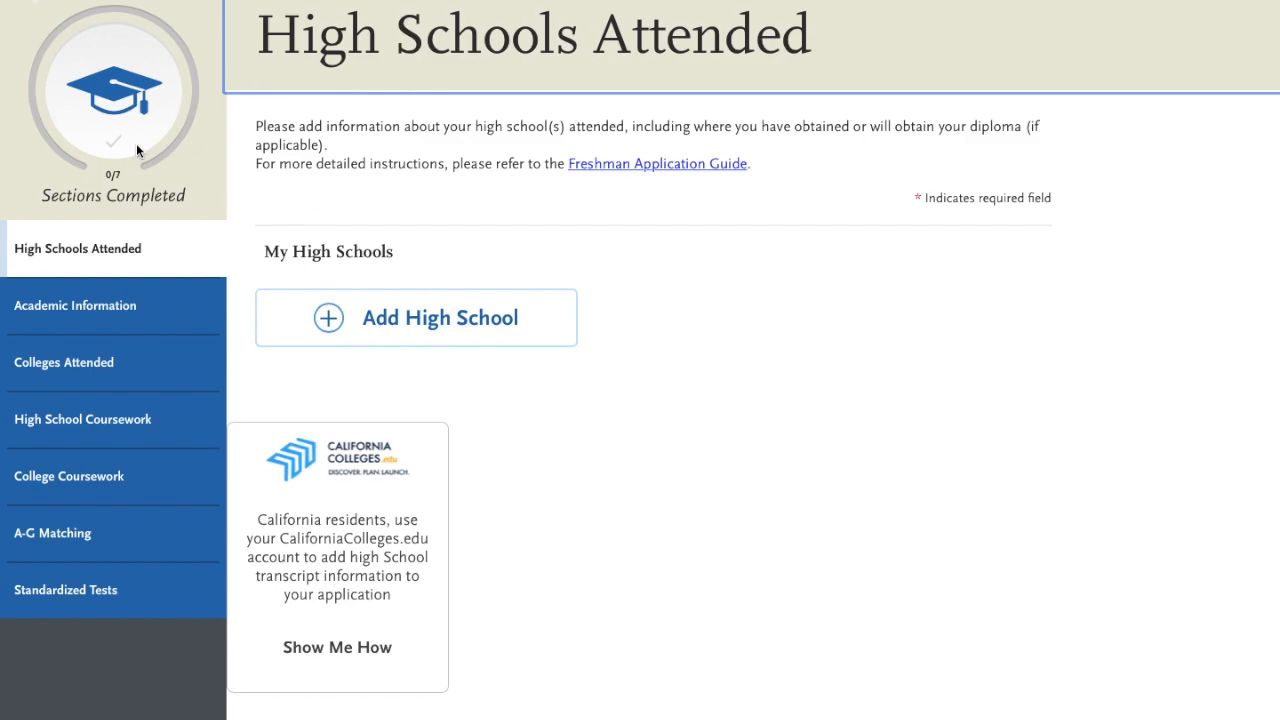
scroll(136, 143, up, 1)
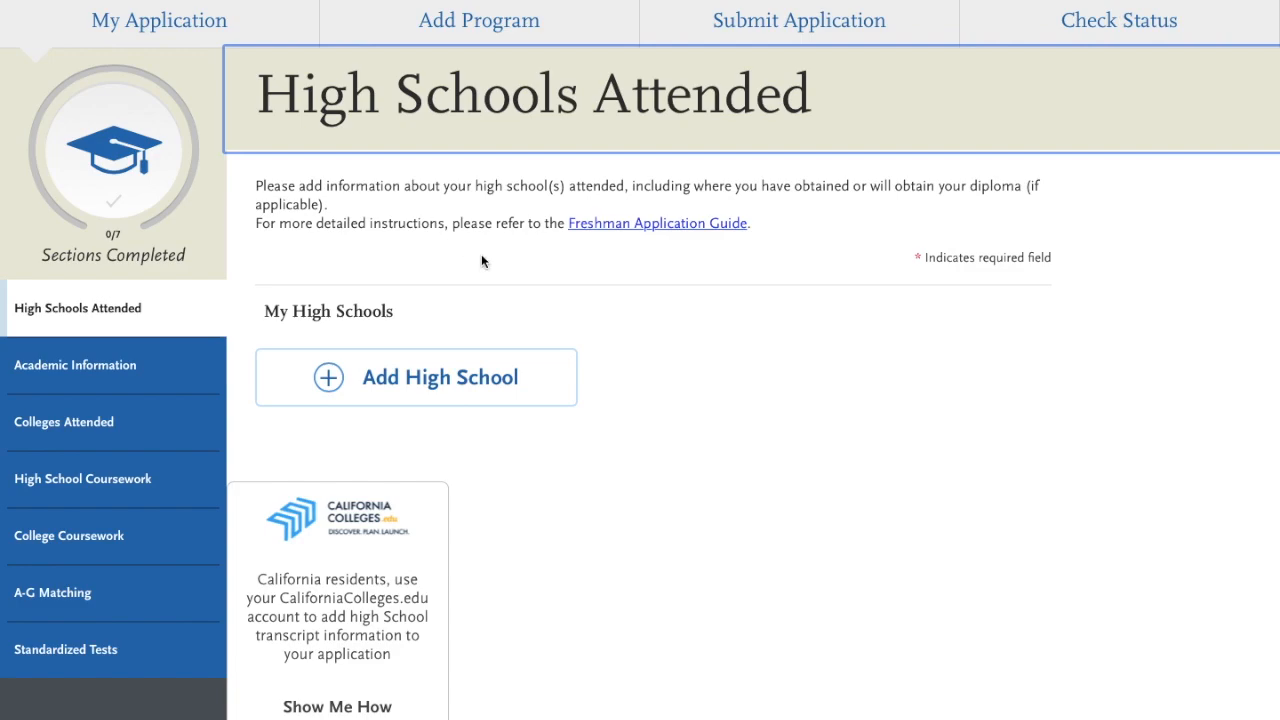
scroll(675, 363, down, 1)
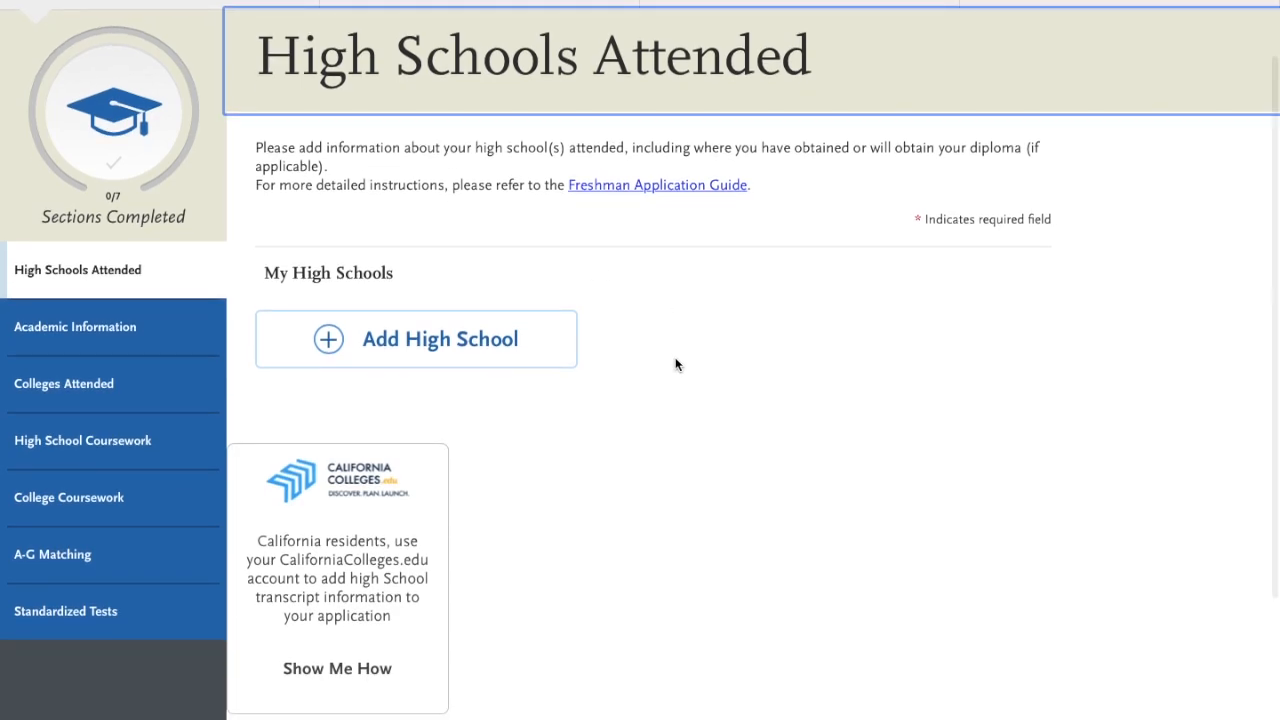
scroll(675, 364, down, 1)
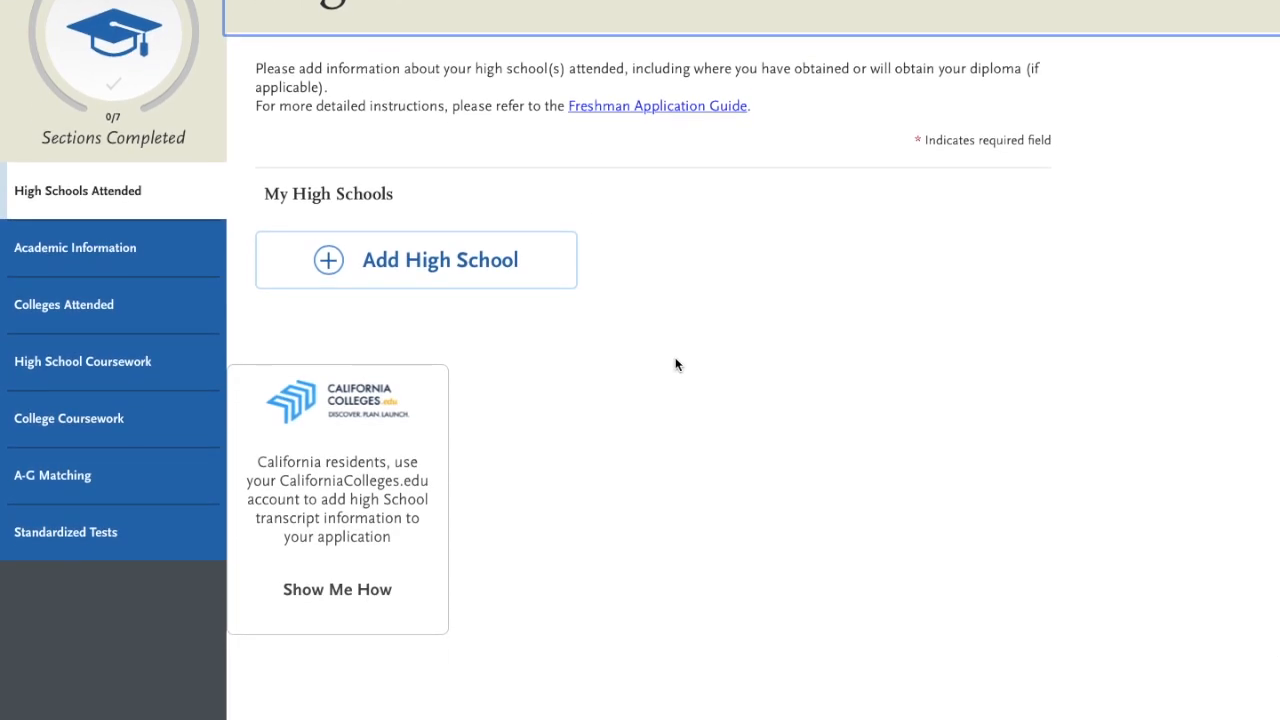
click(336, 592)
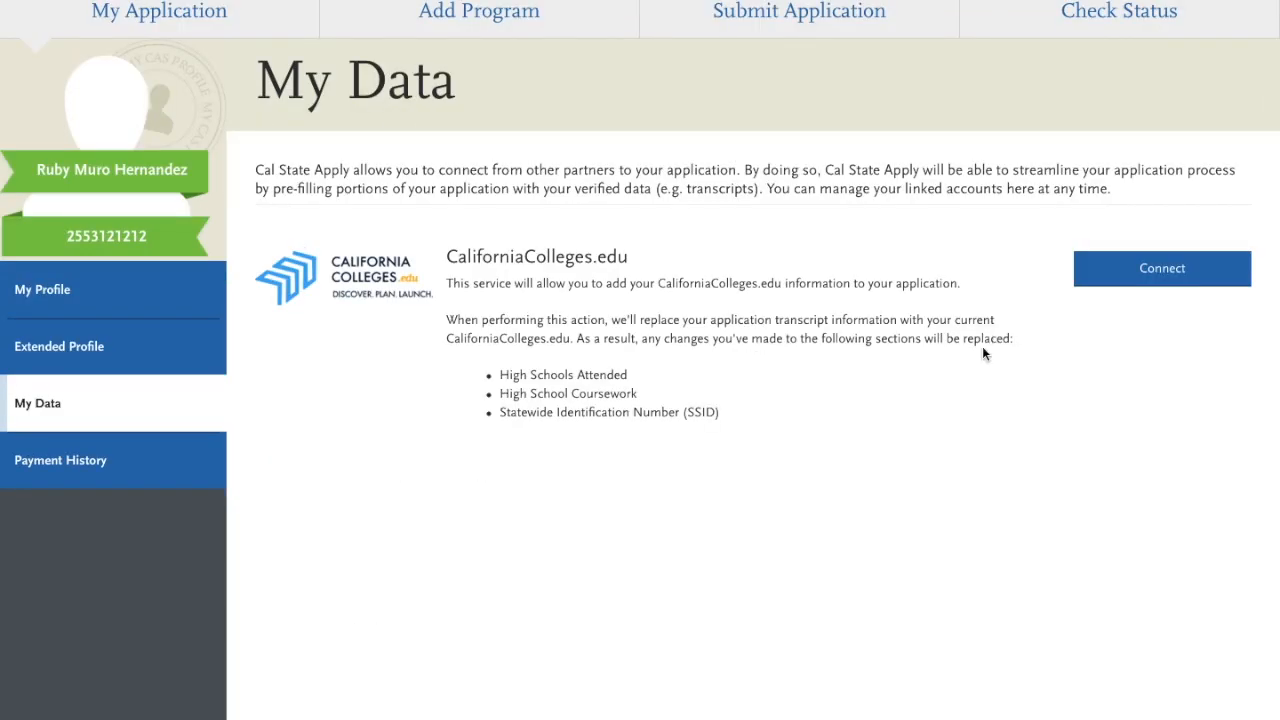
click(1157, 270)
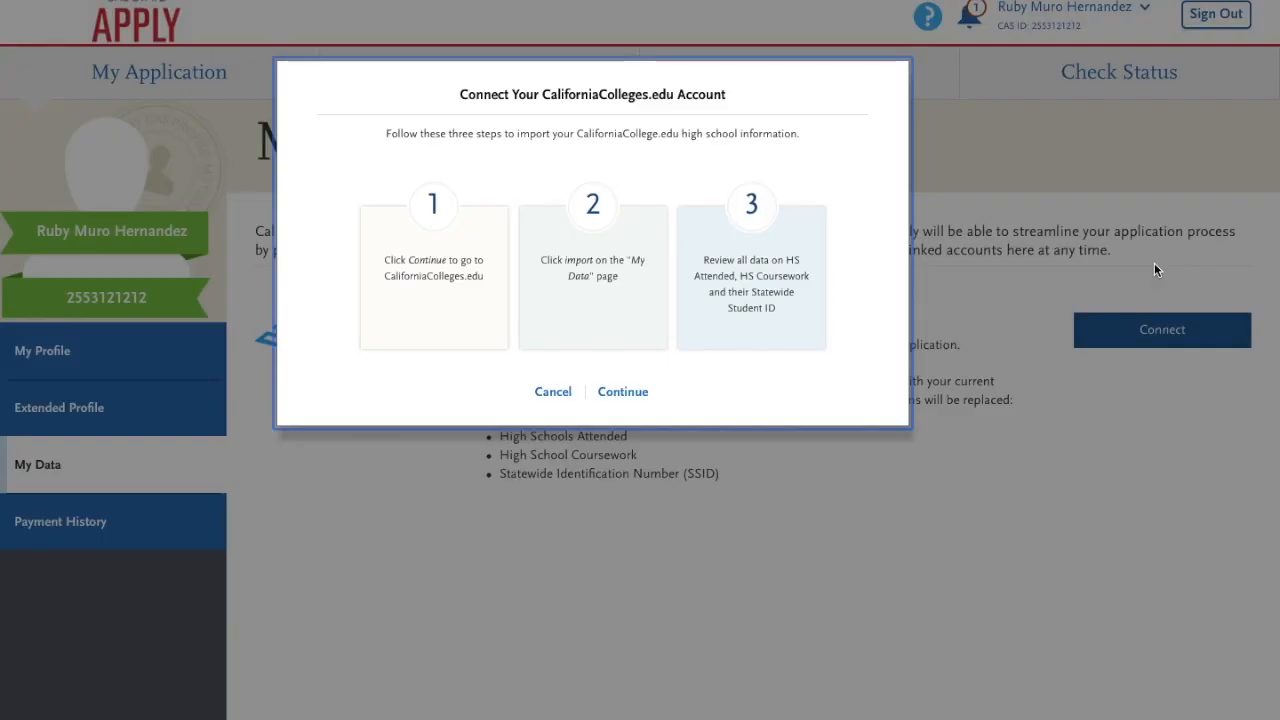
click(630, 391)
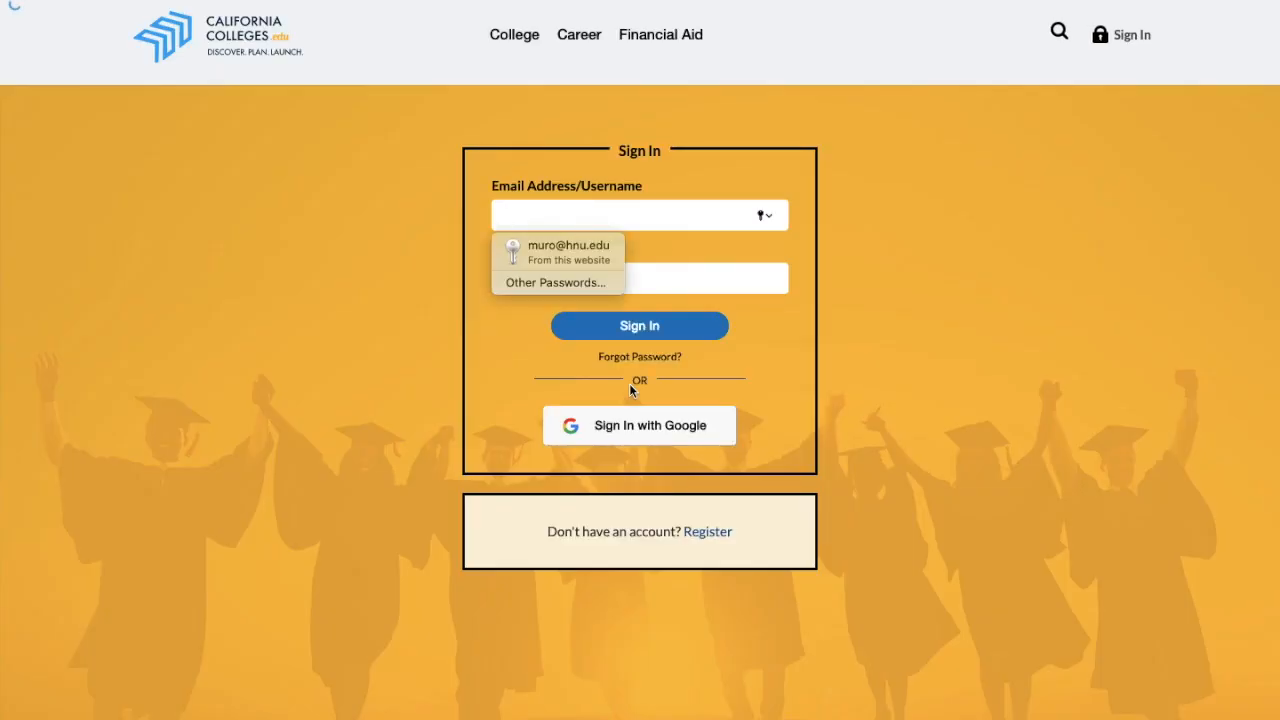
- Try signing in to CaliforniaColleges.edu with a Google account
click(824, 325)
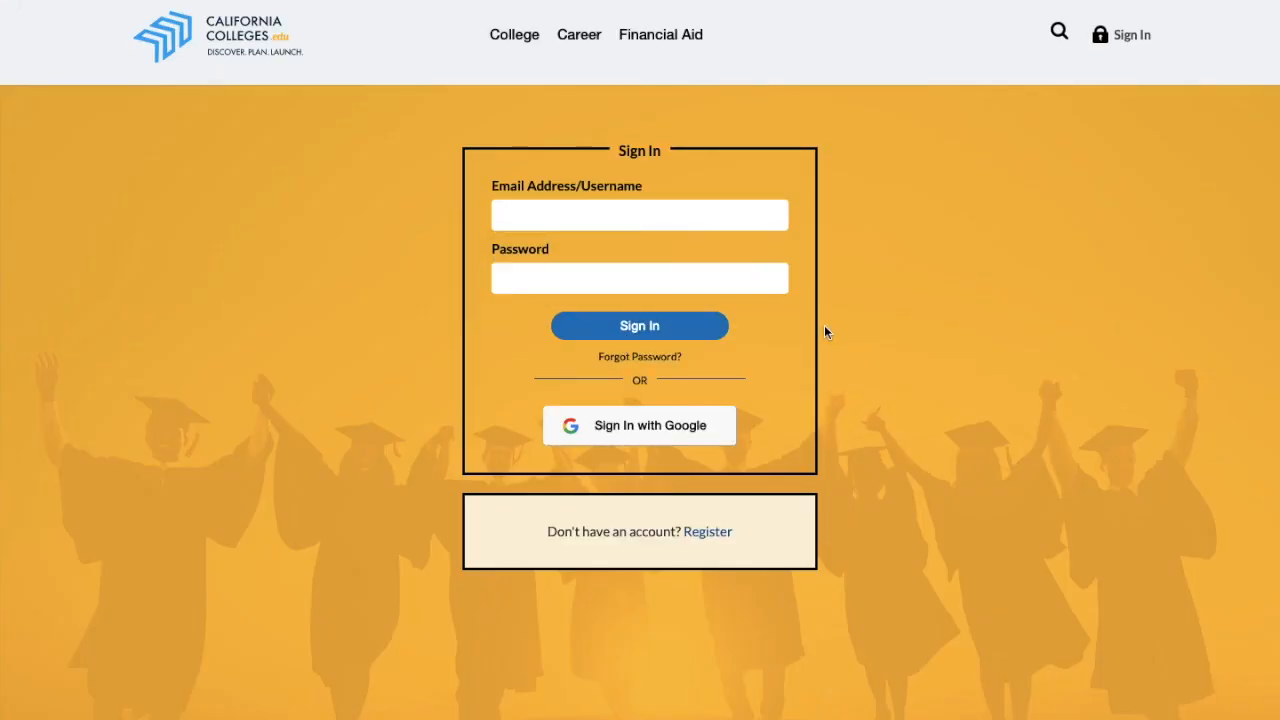
click(647, 436)
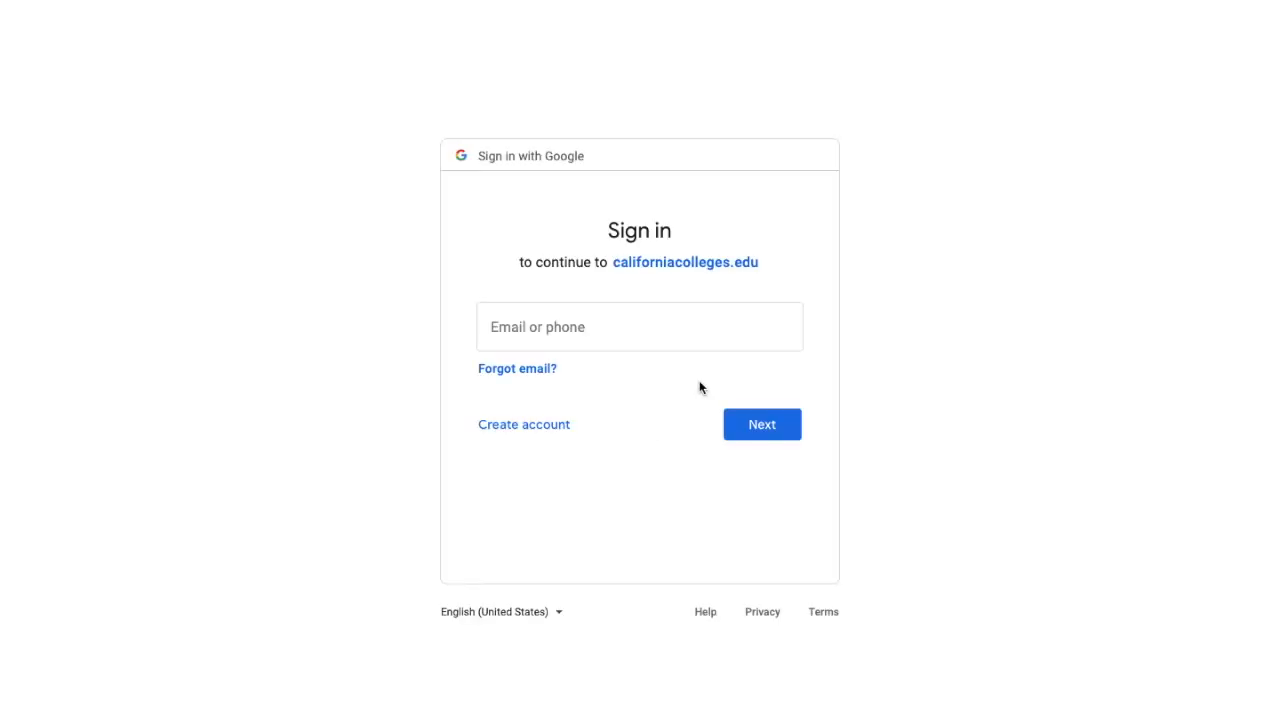
click(578, 333)
click(992, 336)
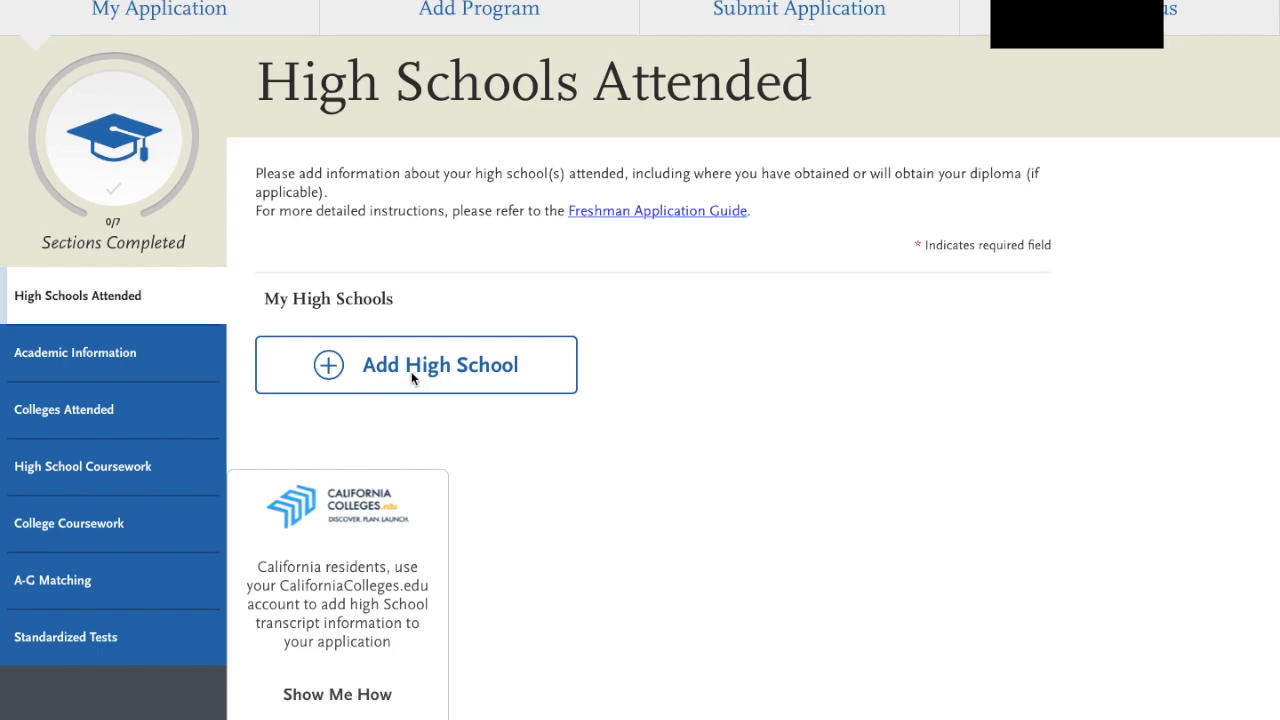
- Start adding a United States high school, searching schools in Hayward, CA, and choose Tennyson High School
click(411, 371)
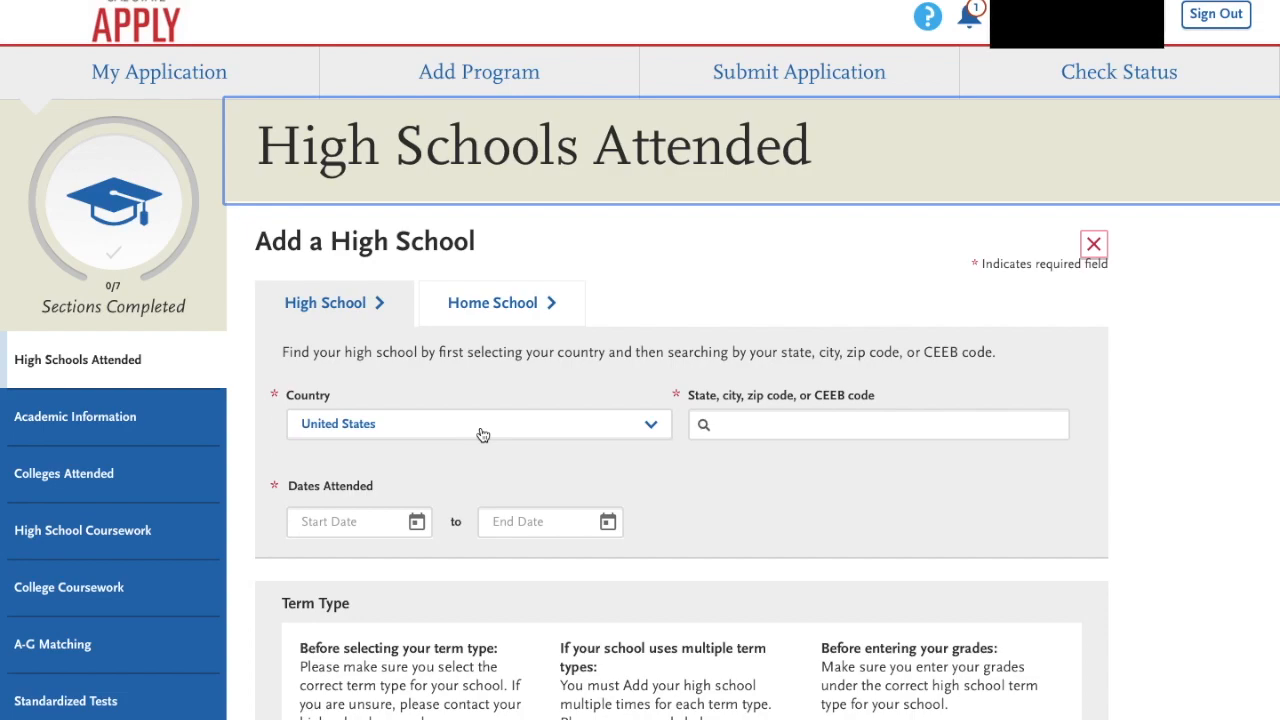
click(744, 437)
text(hayw)
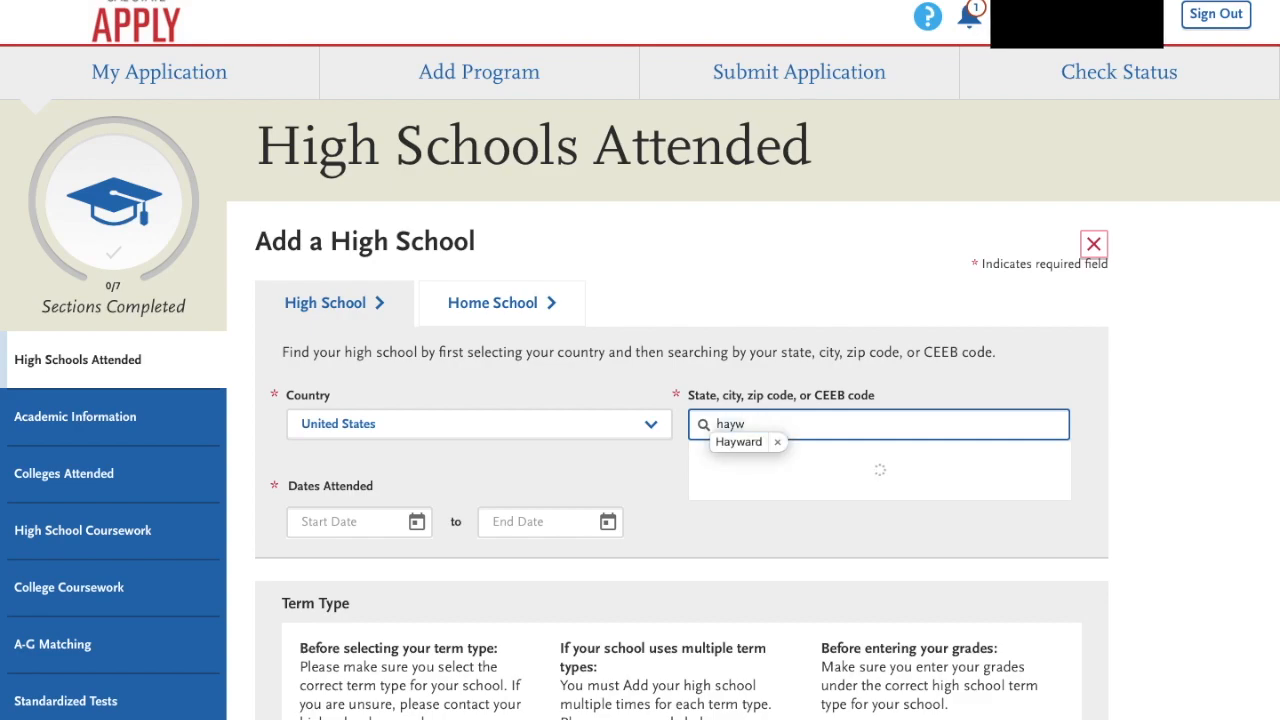
click(741, 446)
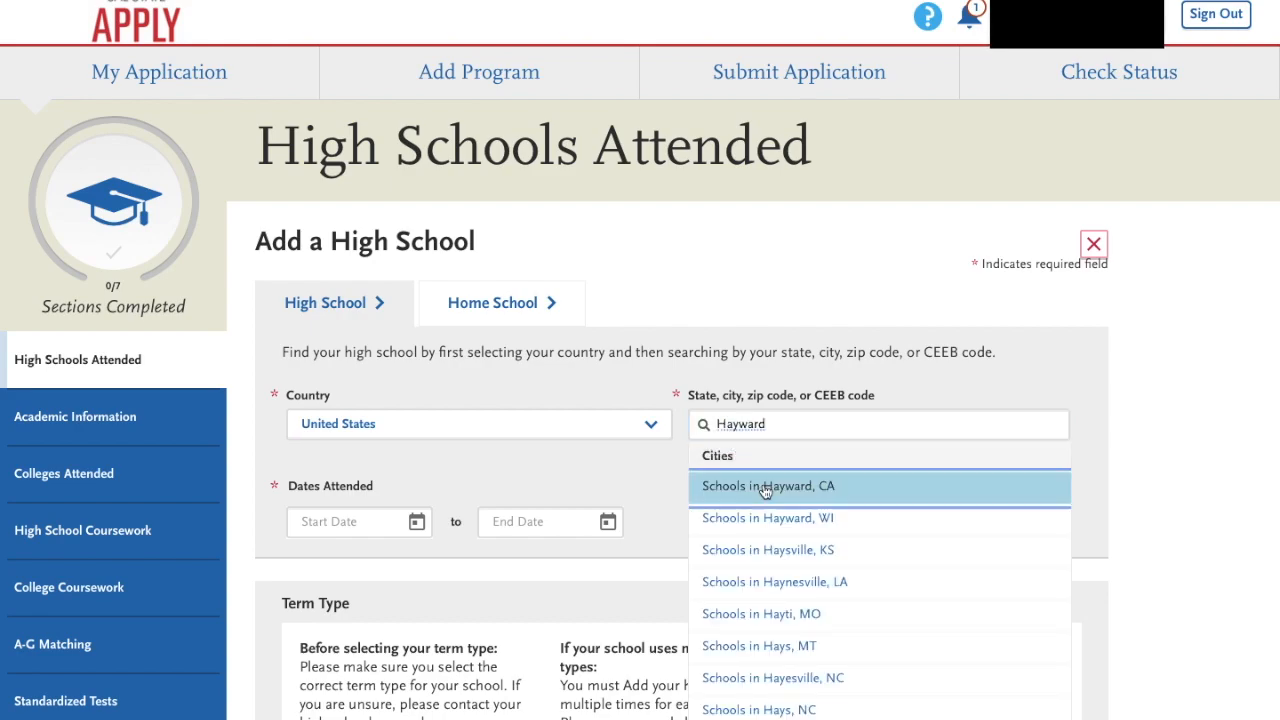
click(766, 487)
scroll(663, 495, down, 4)
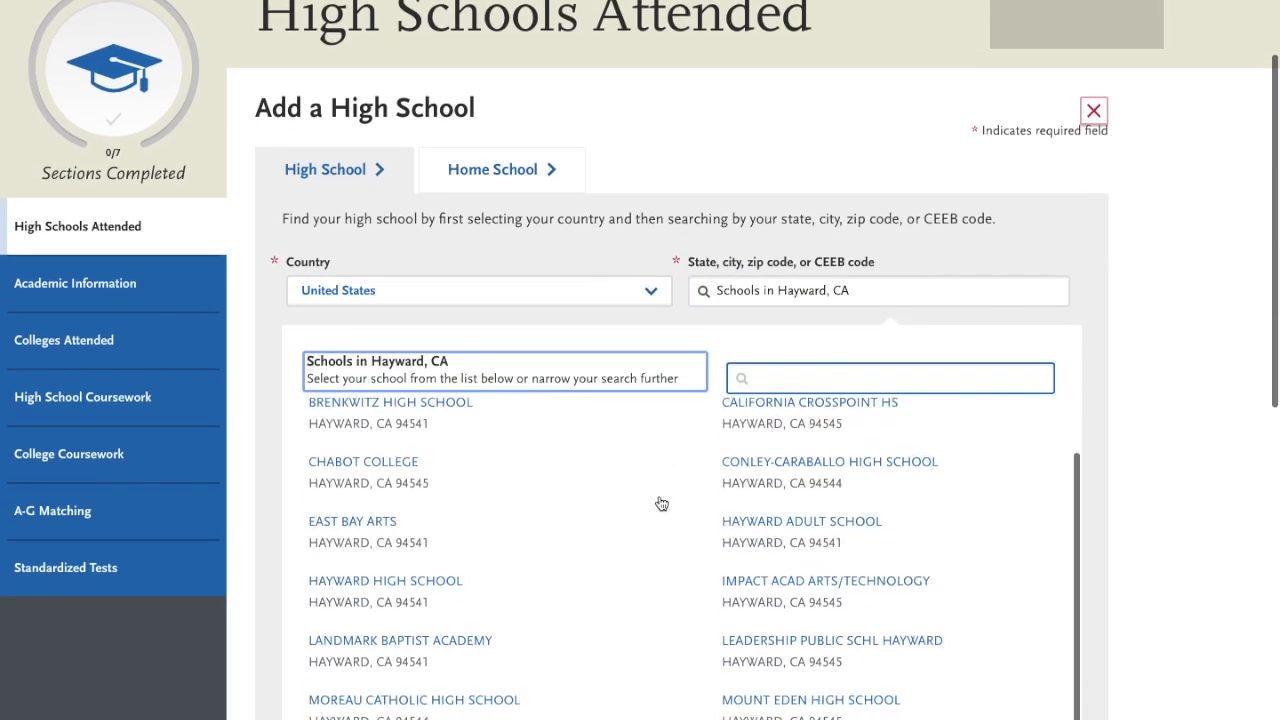
scroll(661, 503, down, 5)
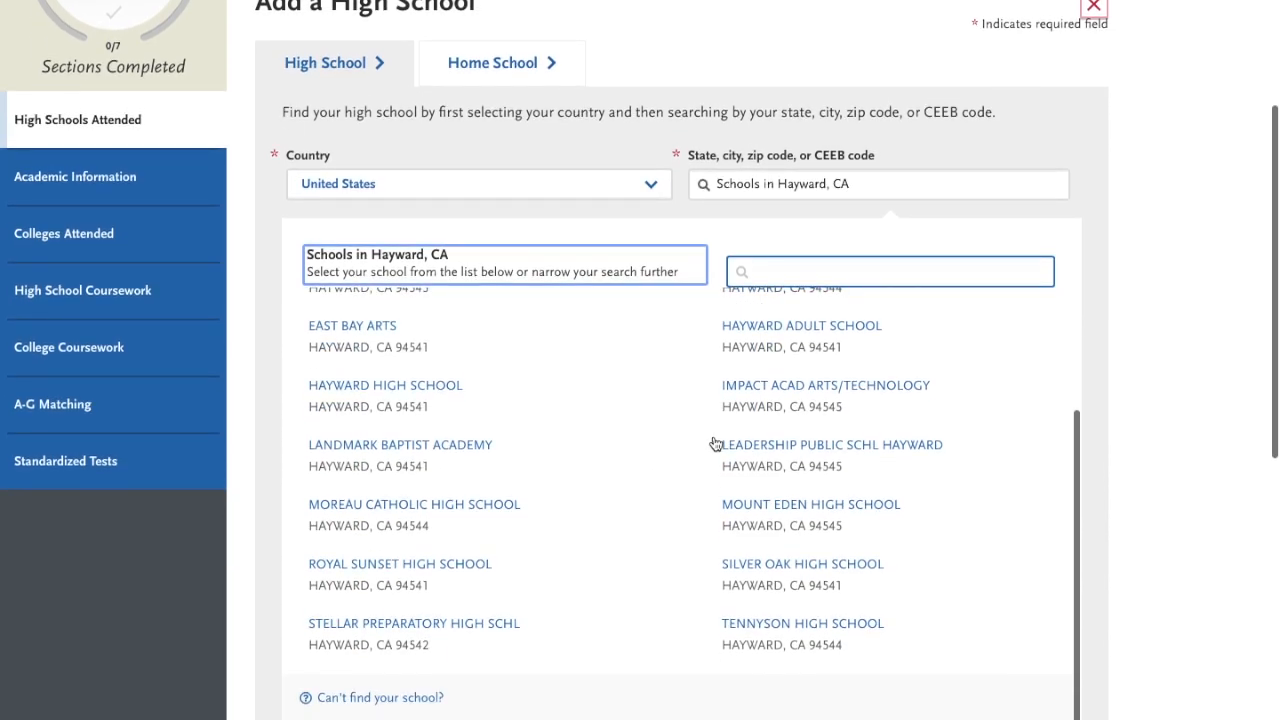
click(806, 623)
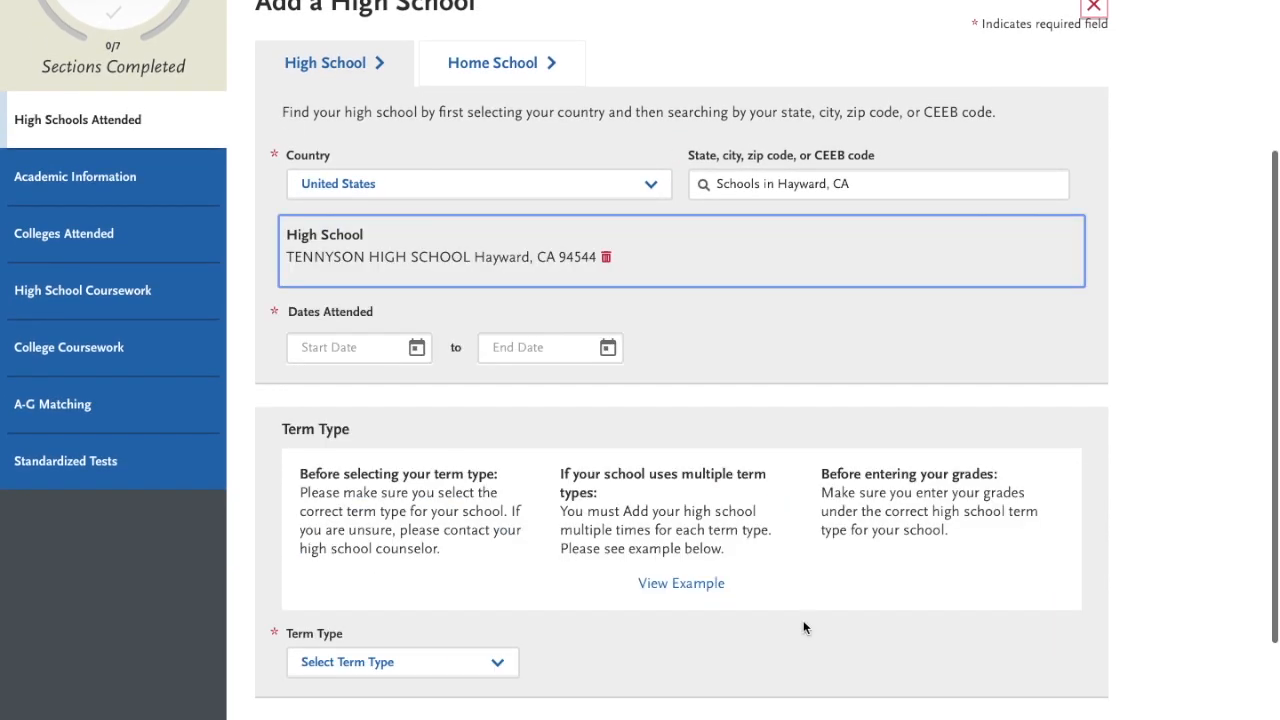
- Set the dates attended for Tennyson High School to August 2017 through June 2021
click(332, 351)
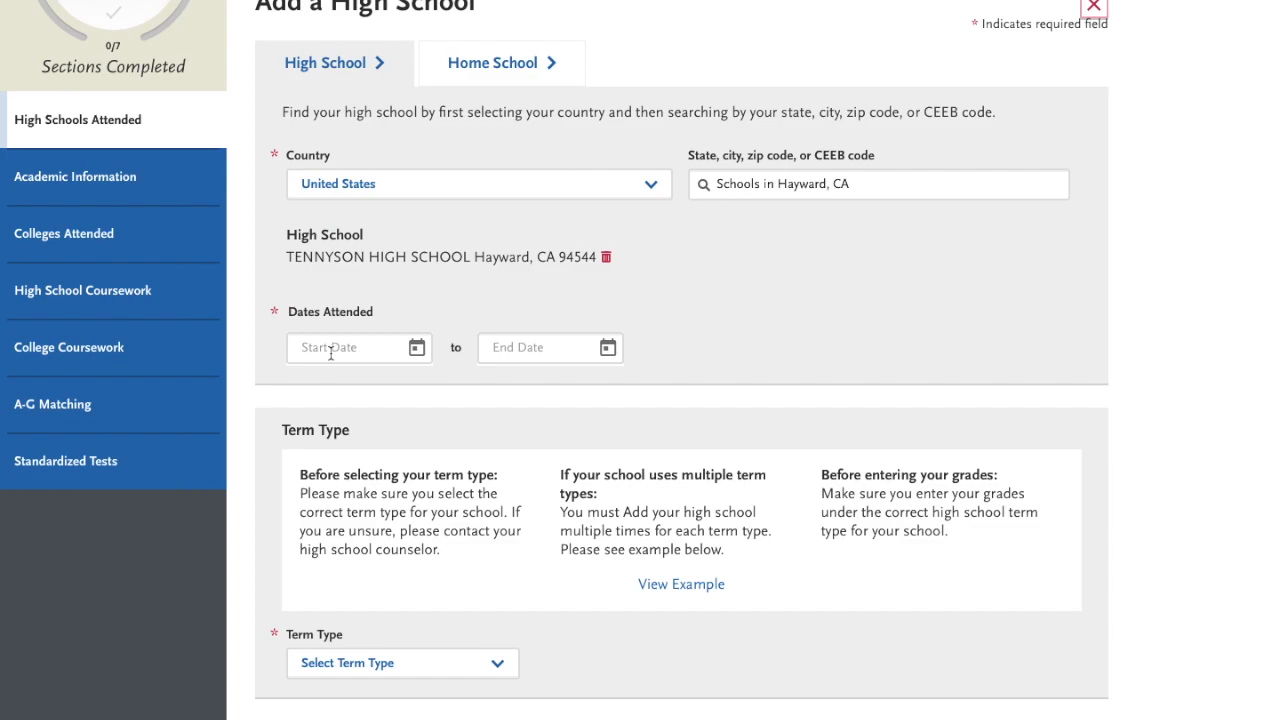
click(416, 349)
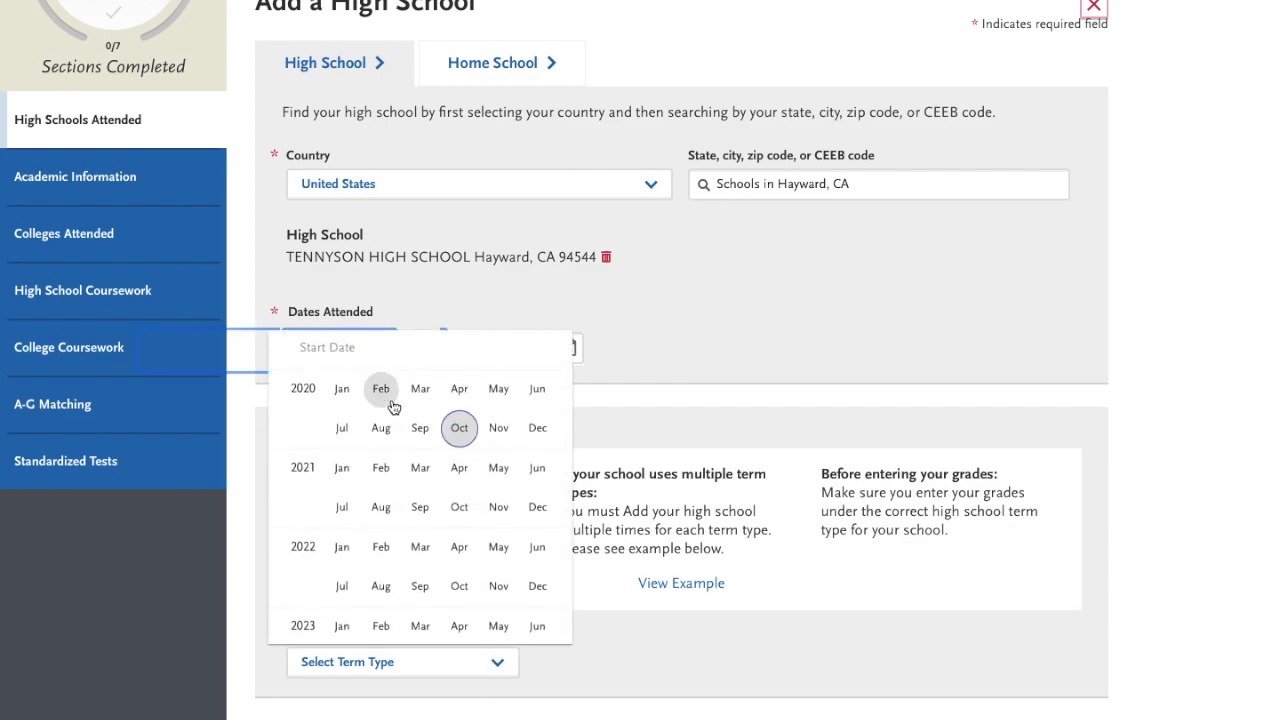
scroll(403, 490, up, 5)
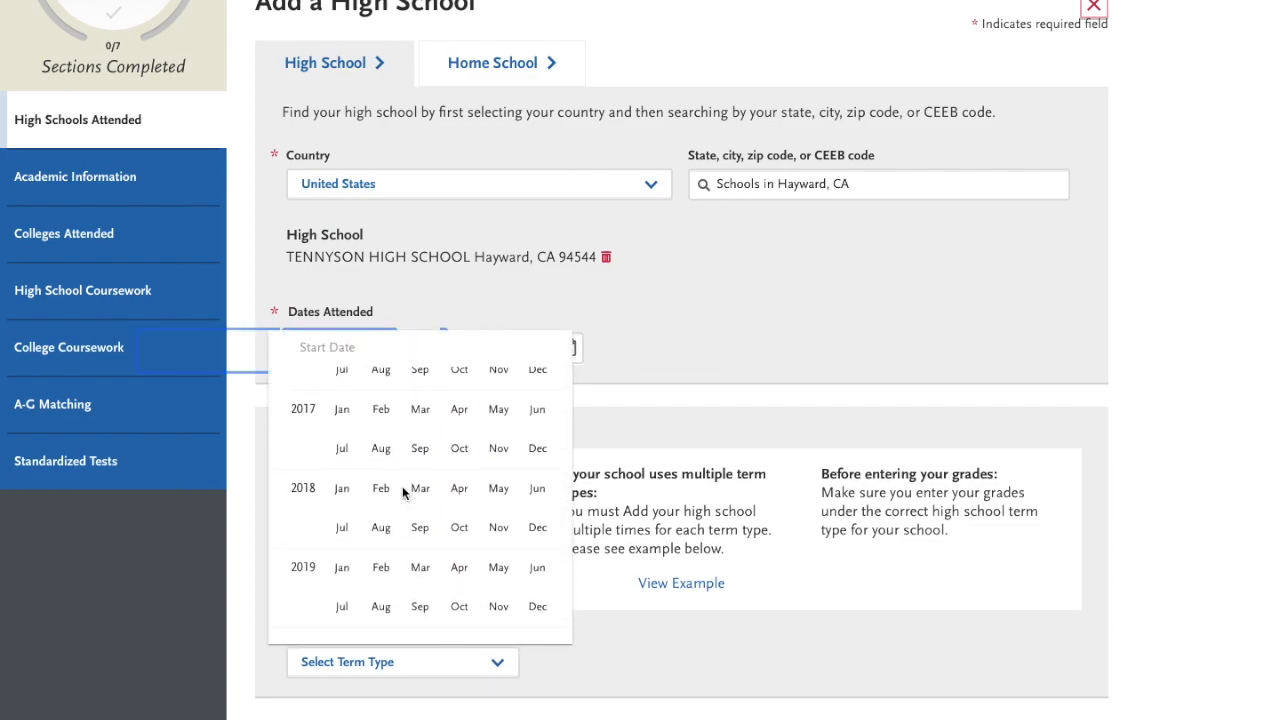
scroll(375, 455, down, 1)
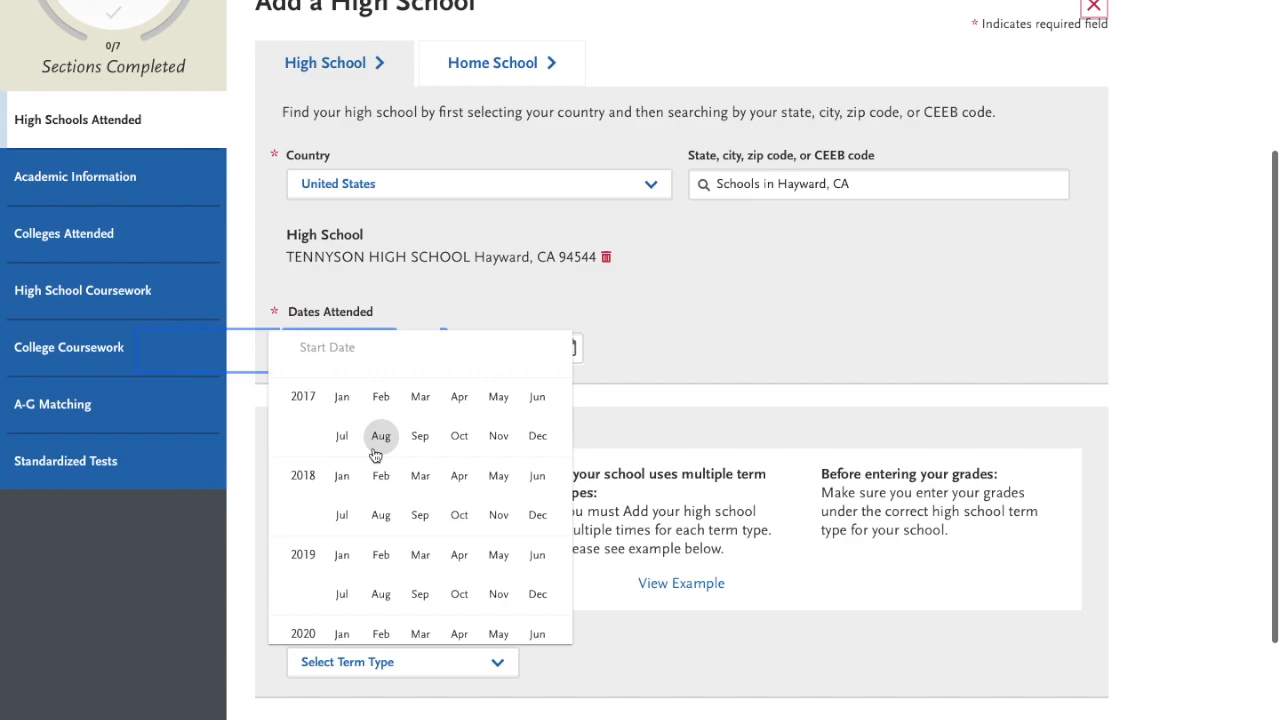
click(380, 436)
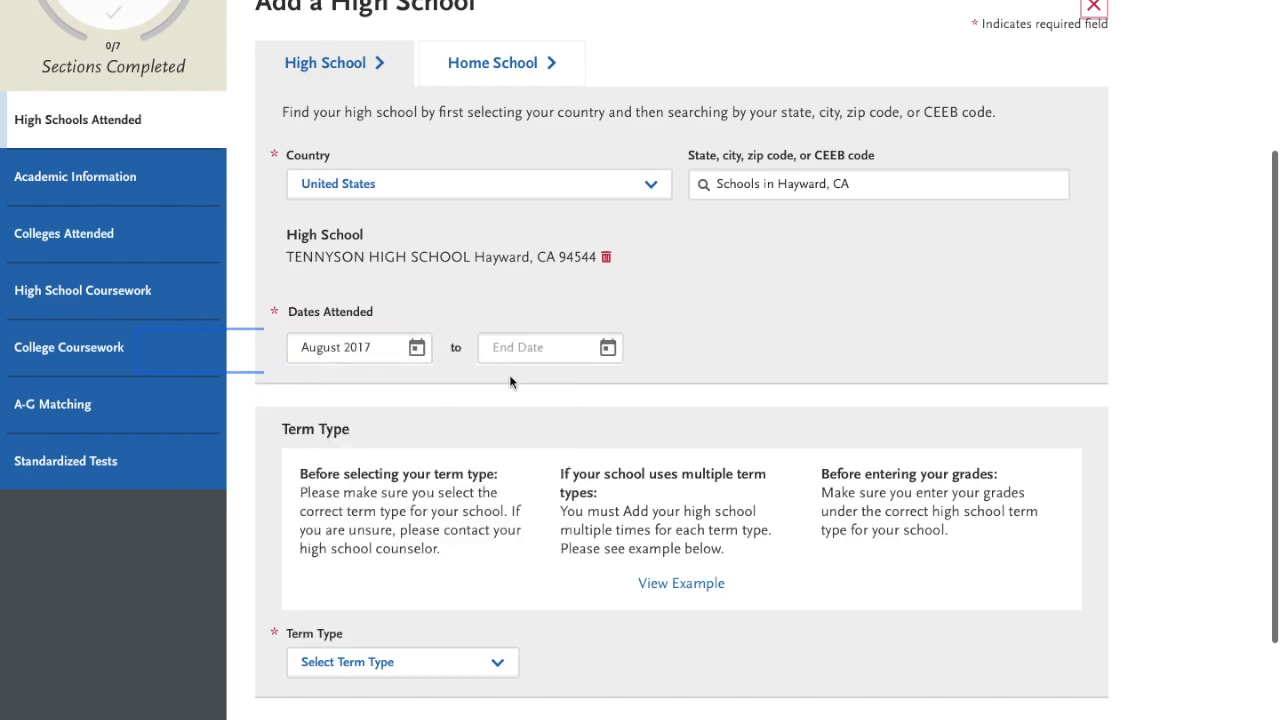
click(606, 348)
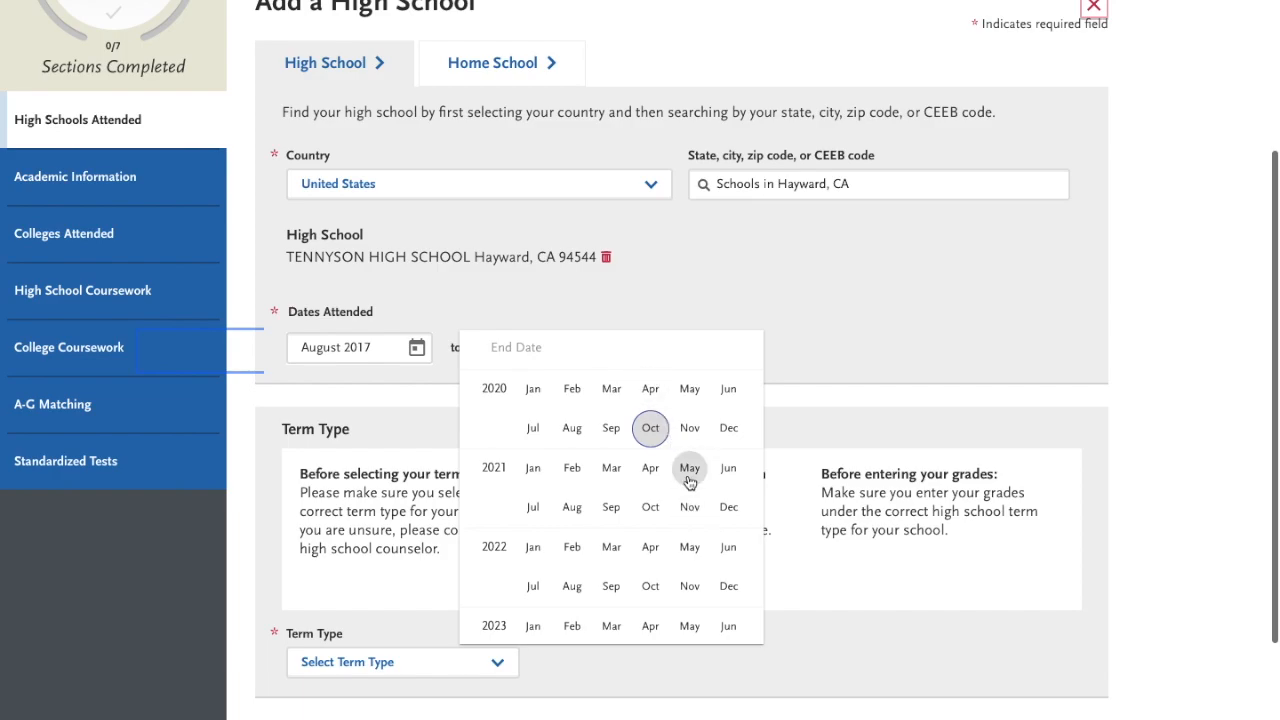
click(728, 468)
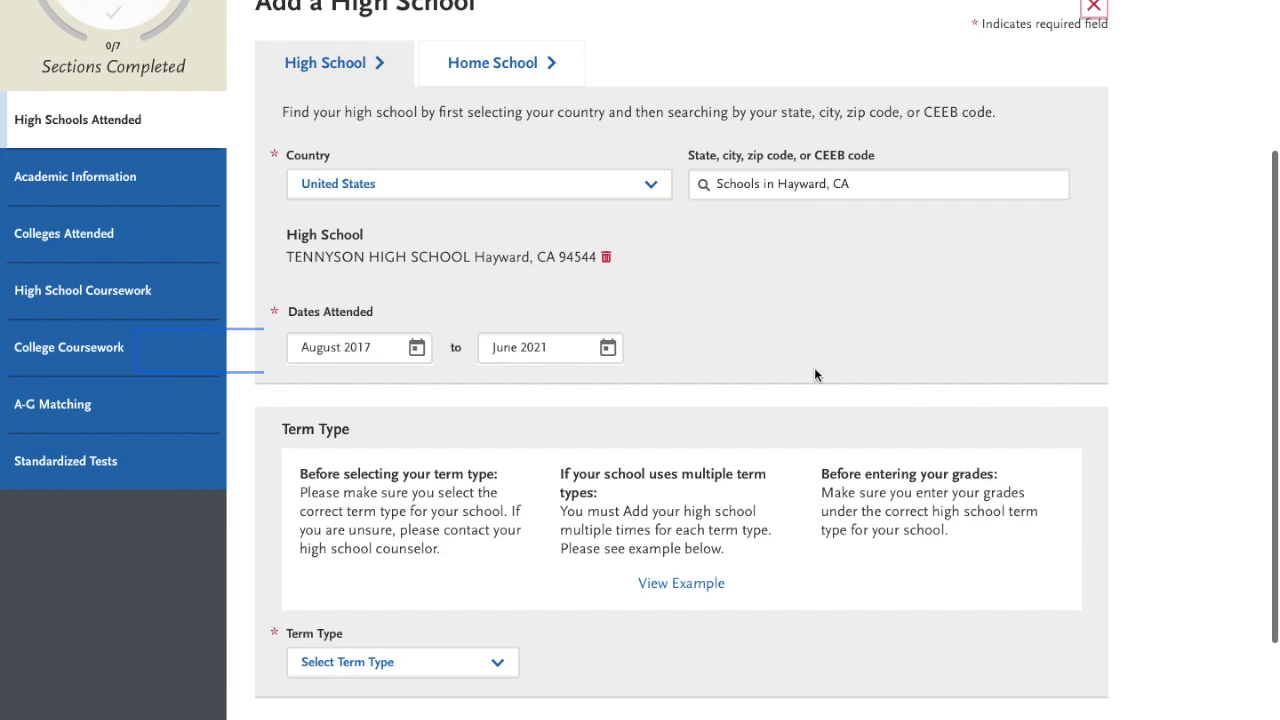
- Set the high school's term type to Semester and review the other term type choices
scroll(814, 367, down, 2)
click(488, 530)
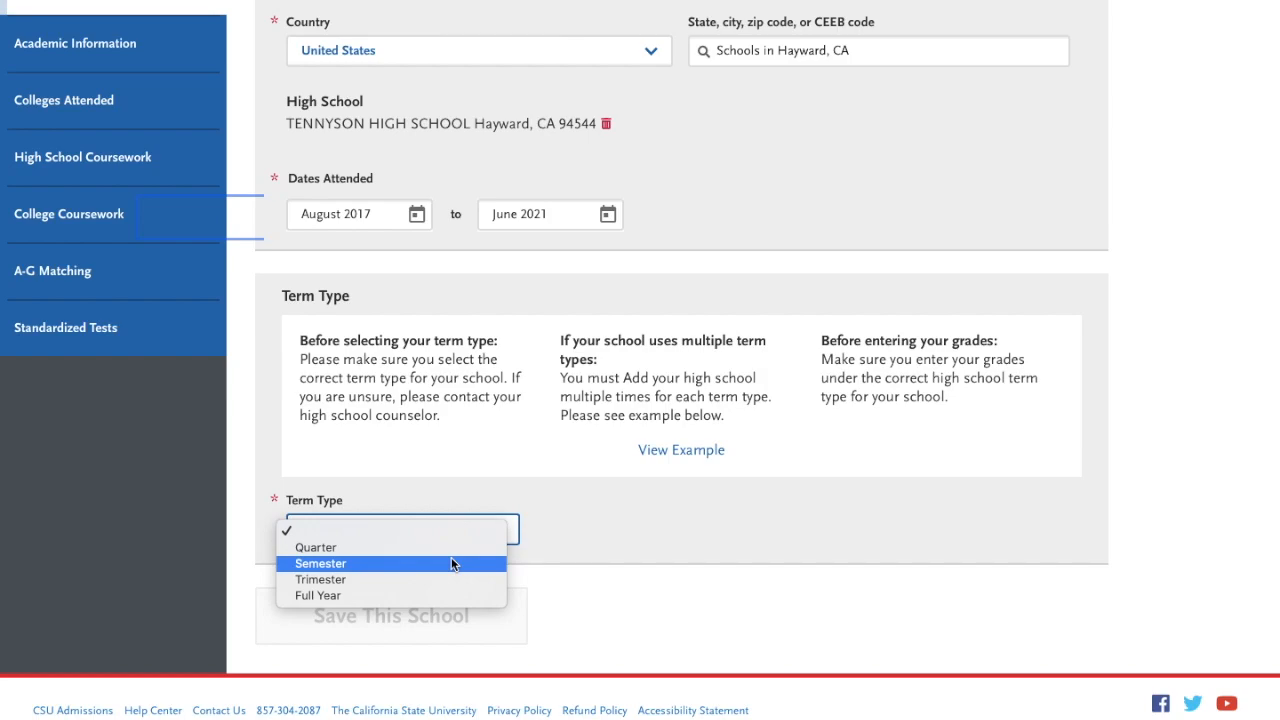
click(451, 560)
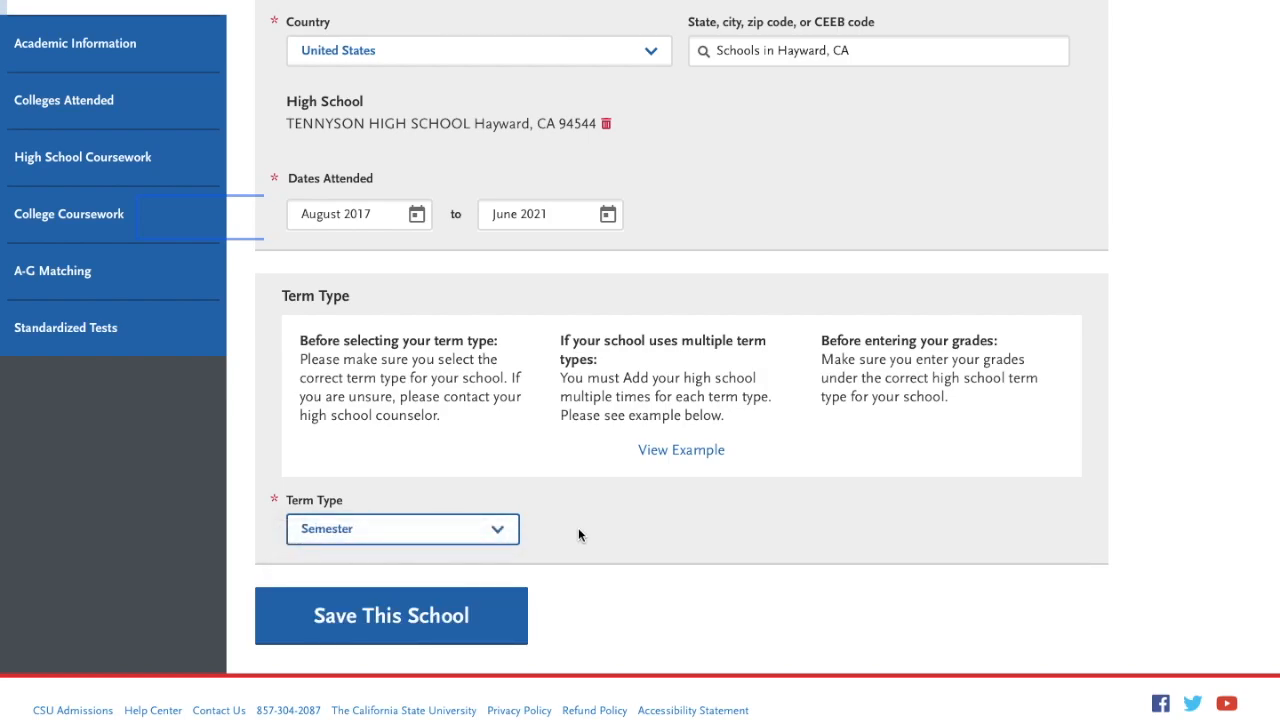
click(481, 535)
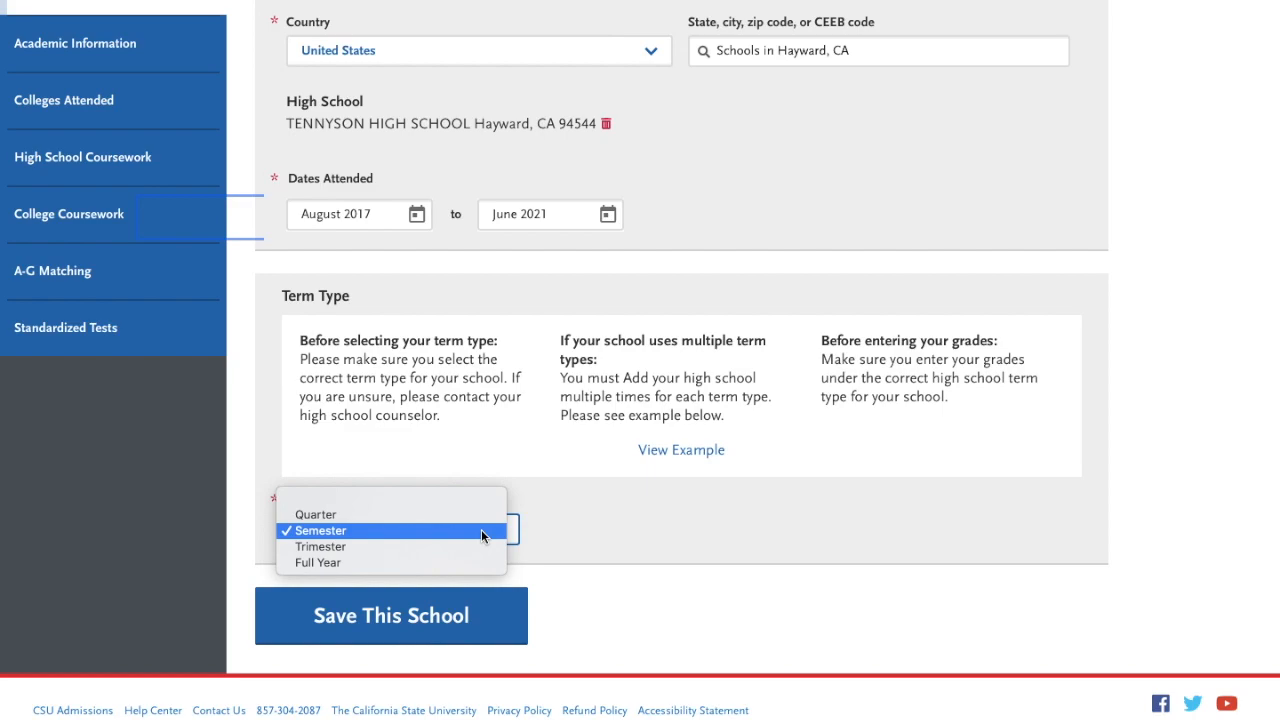
- Keep Semester as the term type and save the high school
click(481, 531)
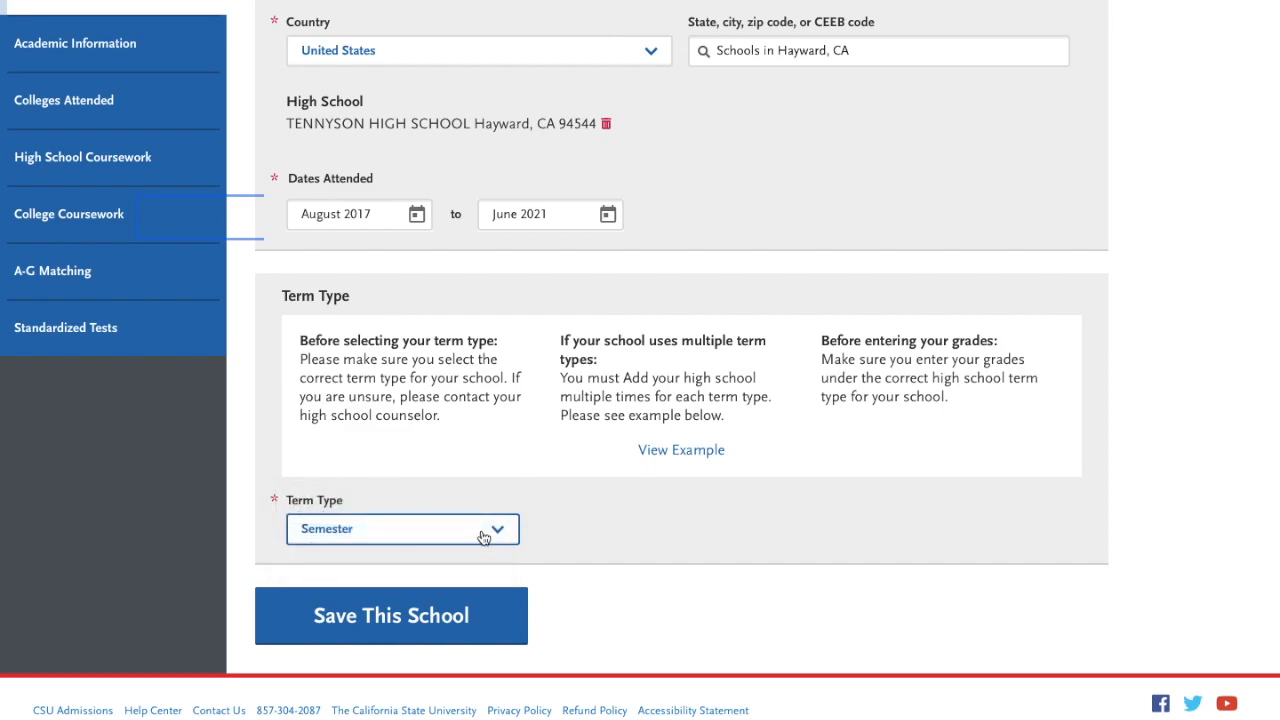
click(448, 627)
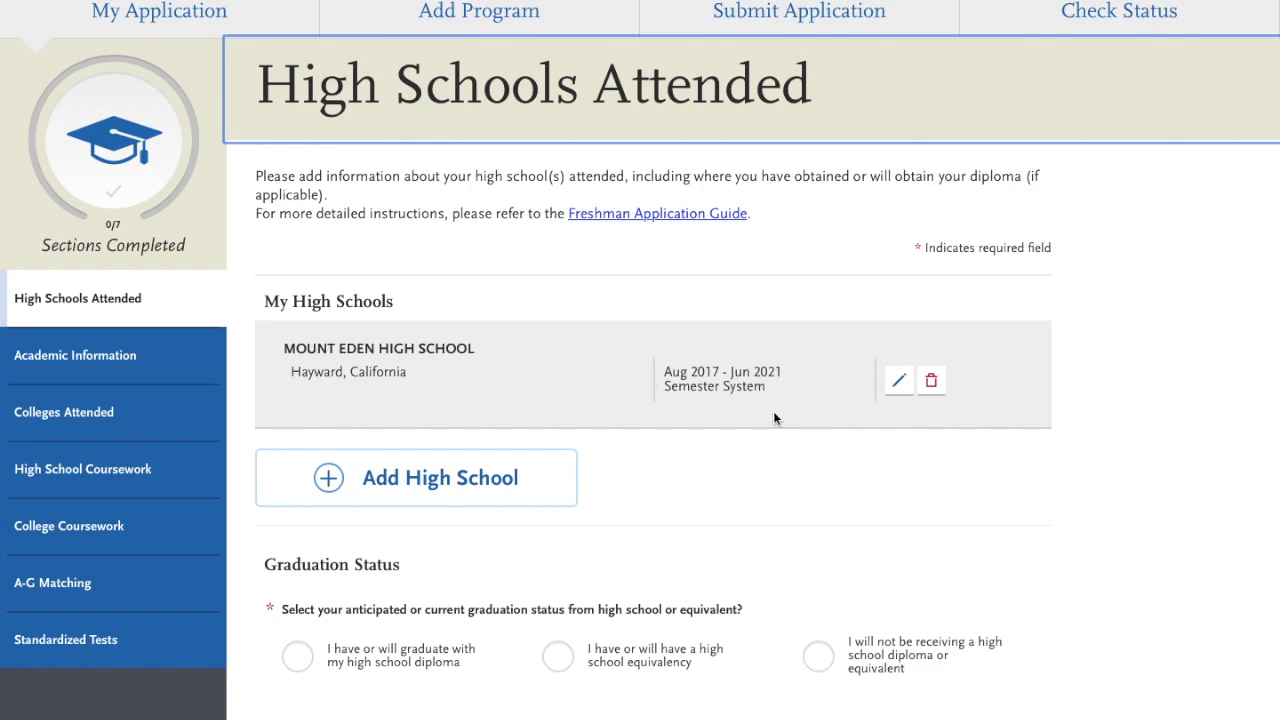
- Set the graduation status to a high school diploma from Mount Eden High School, expected June 2021, and save the section
scroll(773, 418, down, 1)
scroll(773, 418, down, 3)
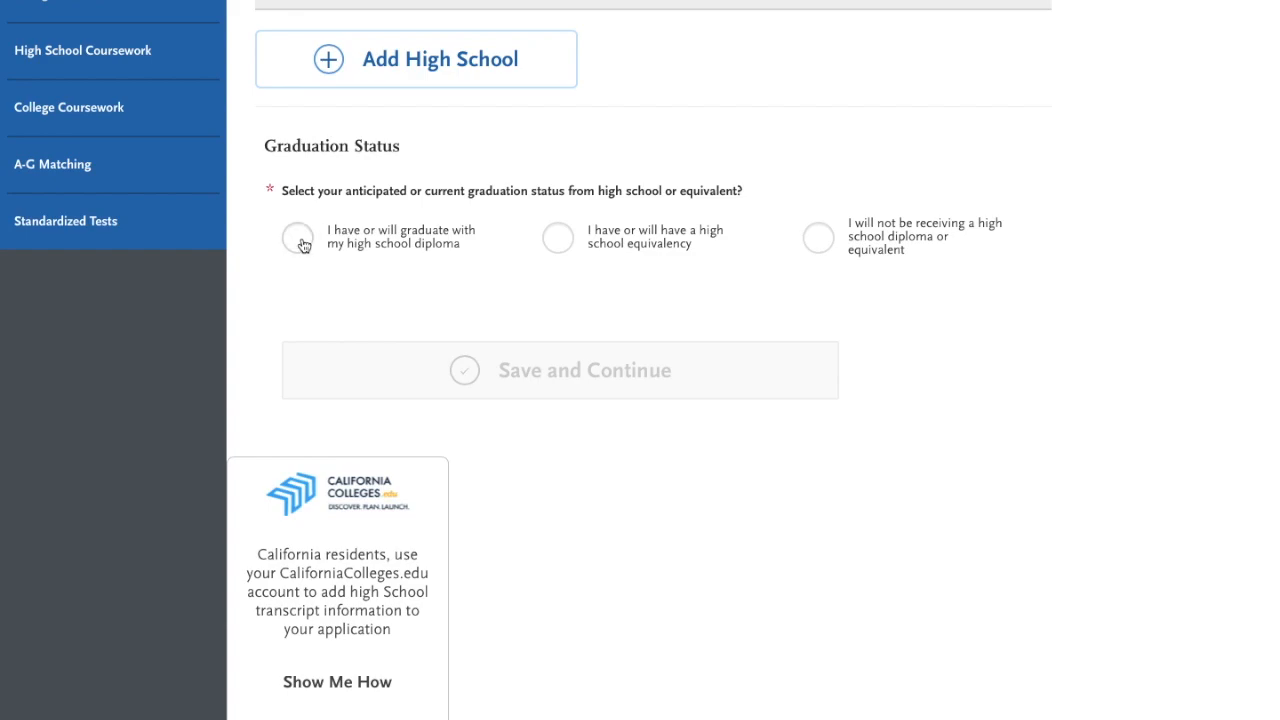
click(298, 238)
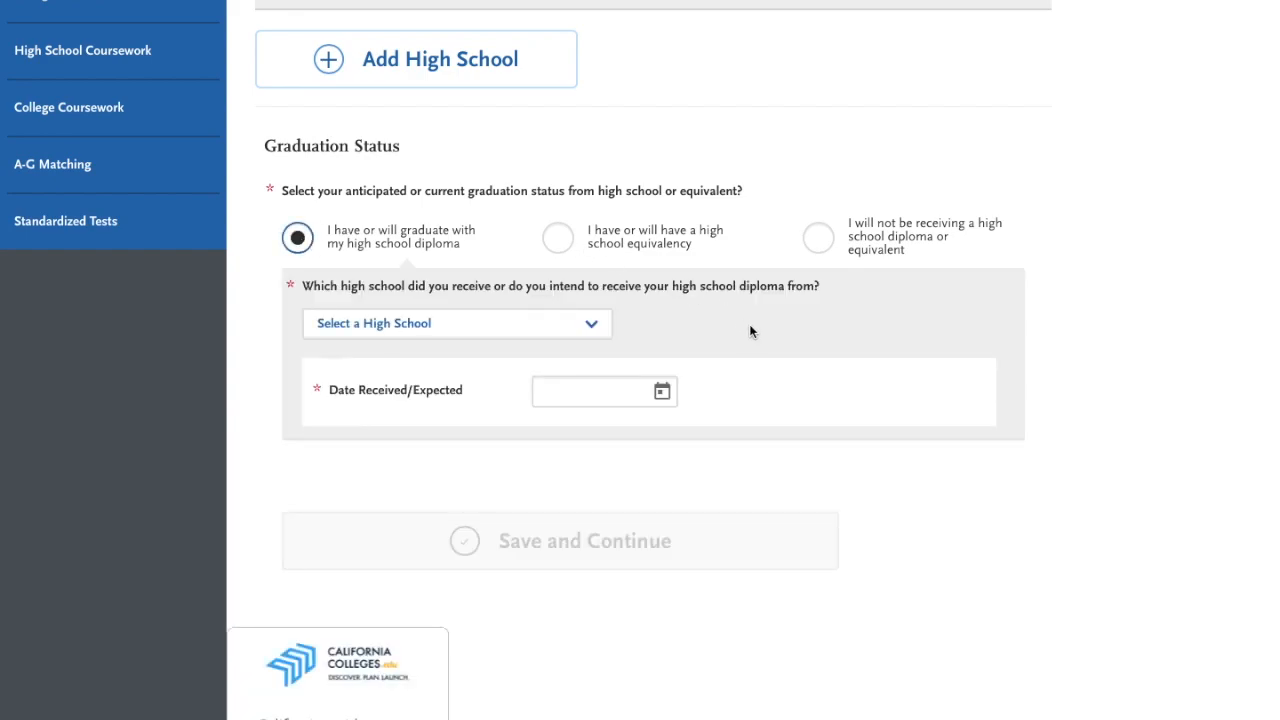
scroll(752, 331, down, 1)
click(530, 240)
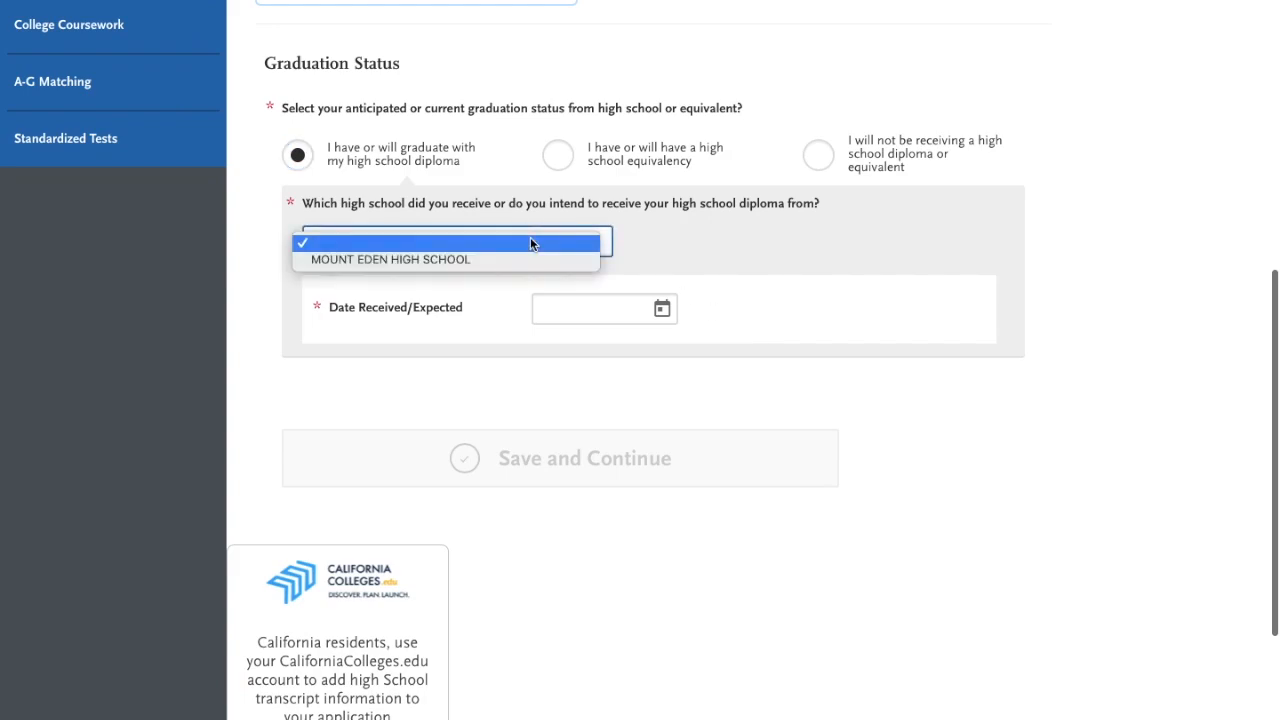
click(498, 260)
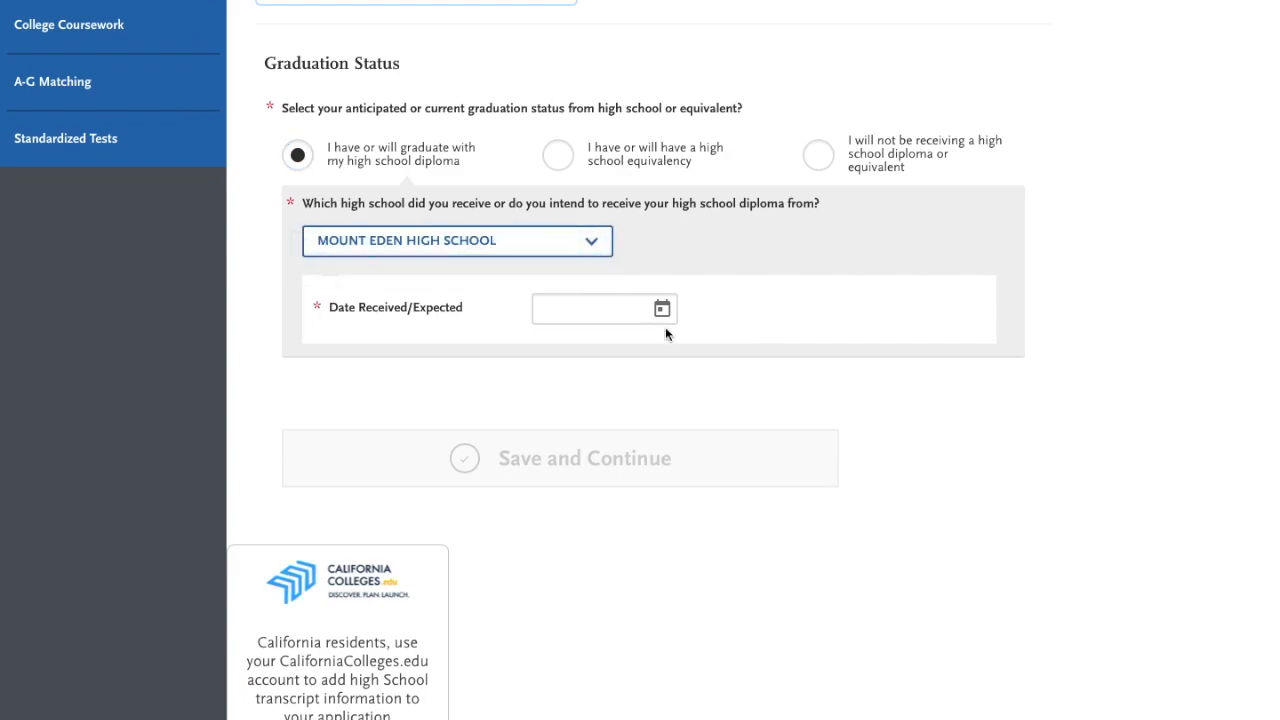
click(618, 315)
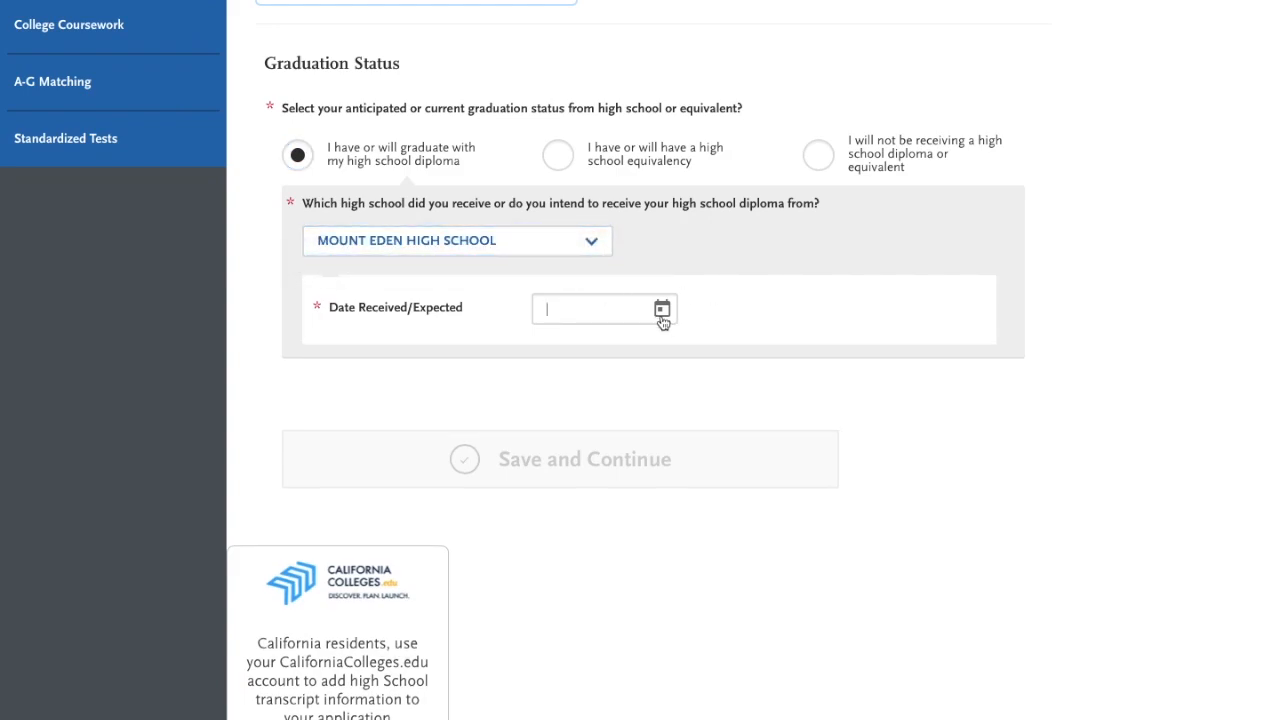
click(662, 318)
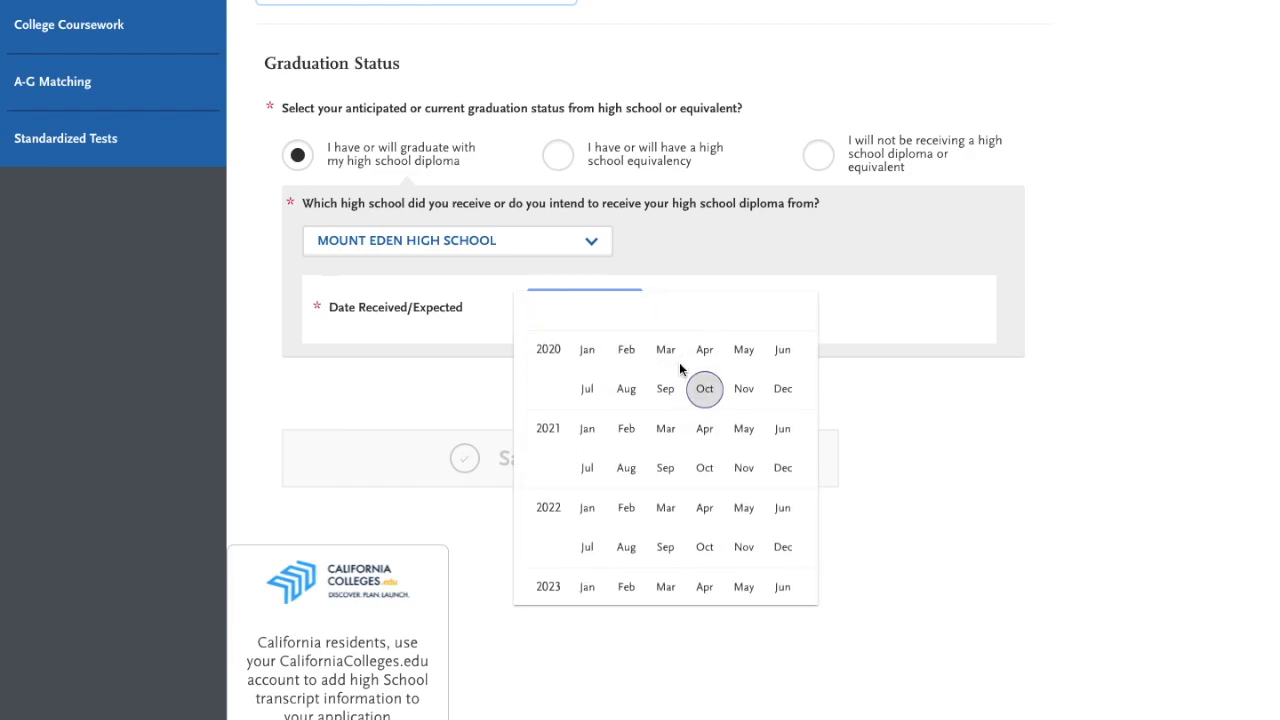
click(782, 428)
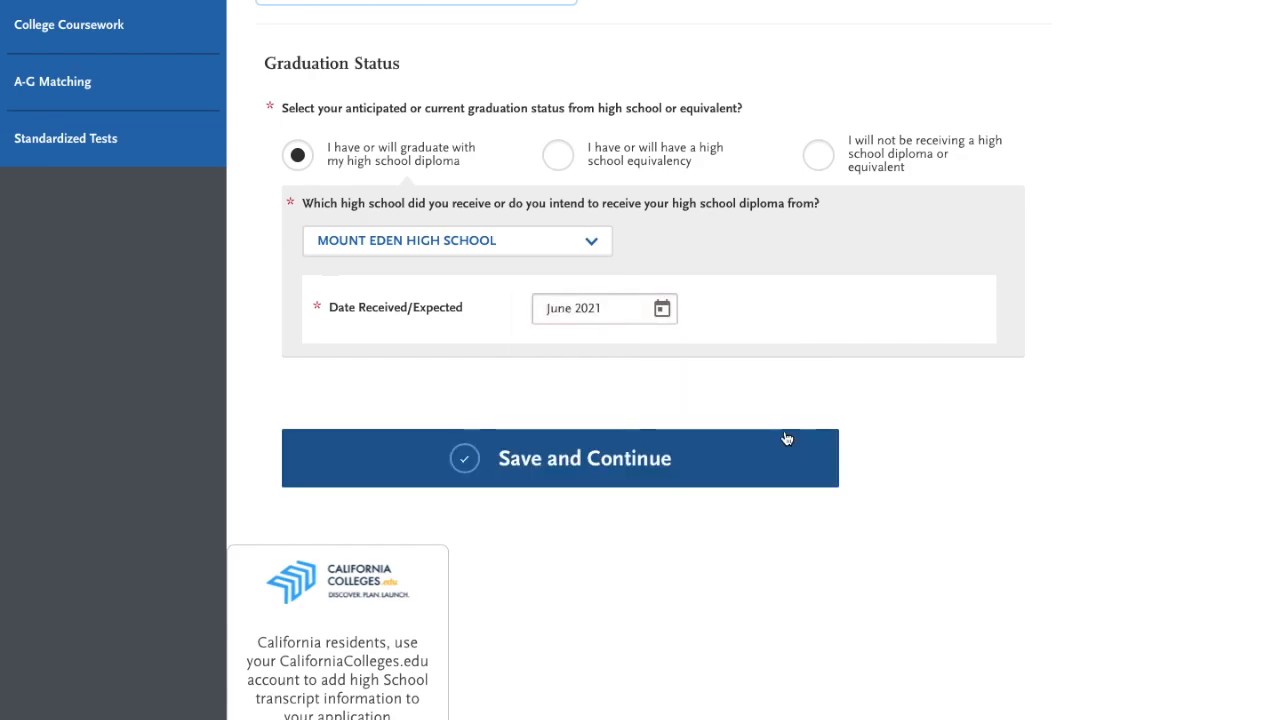
click(556, 468)
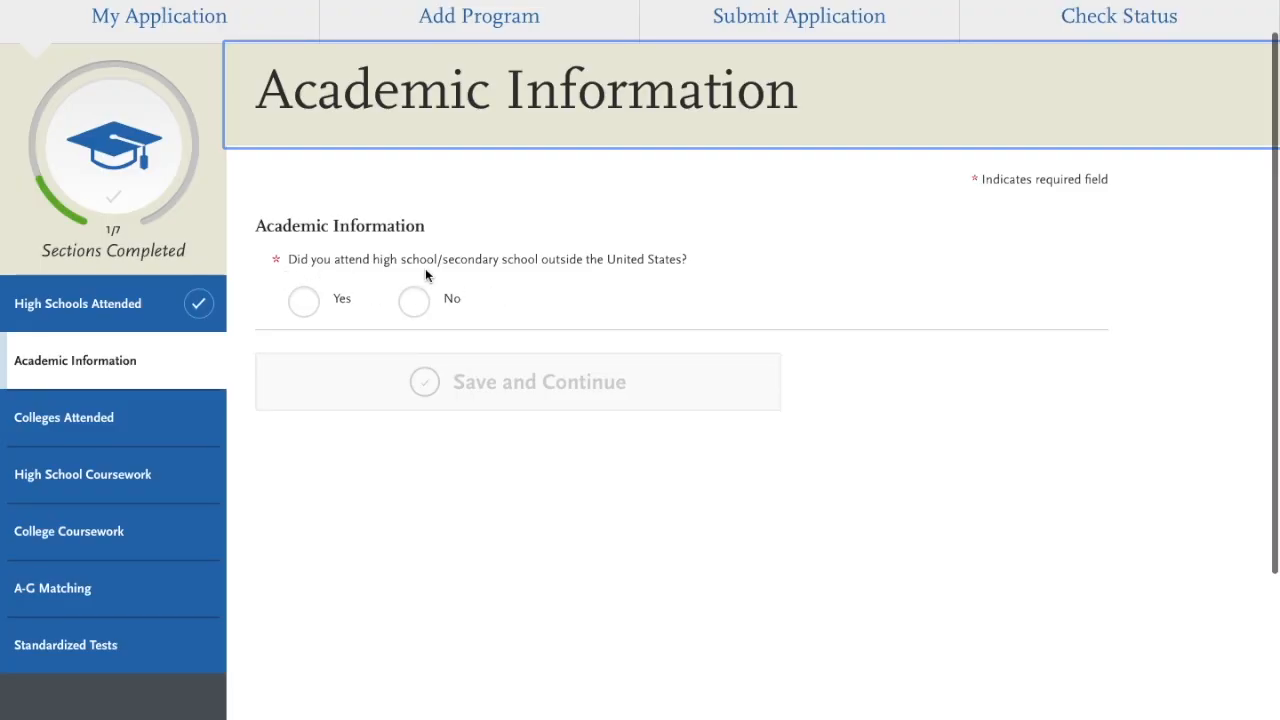
- Answer No to attending high school outside the United States and save the Academic Information section
click(413, 301)
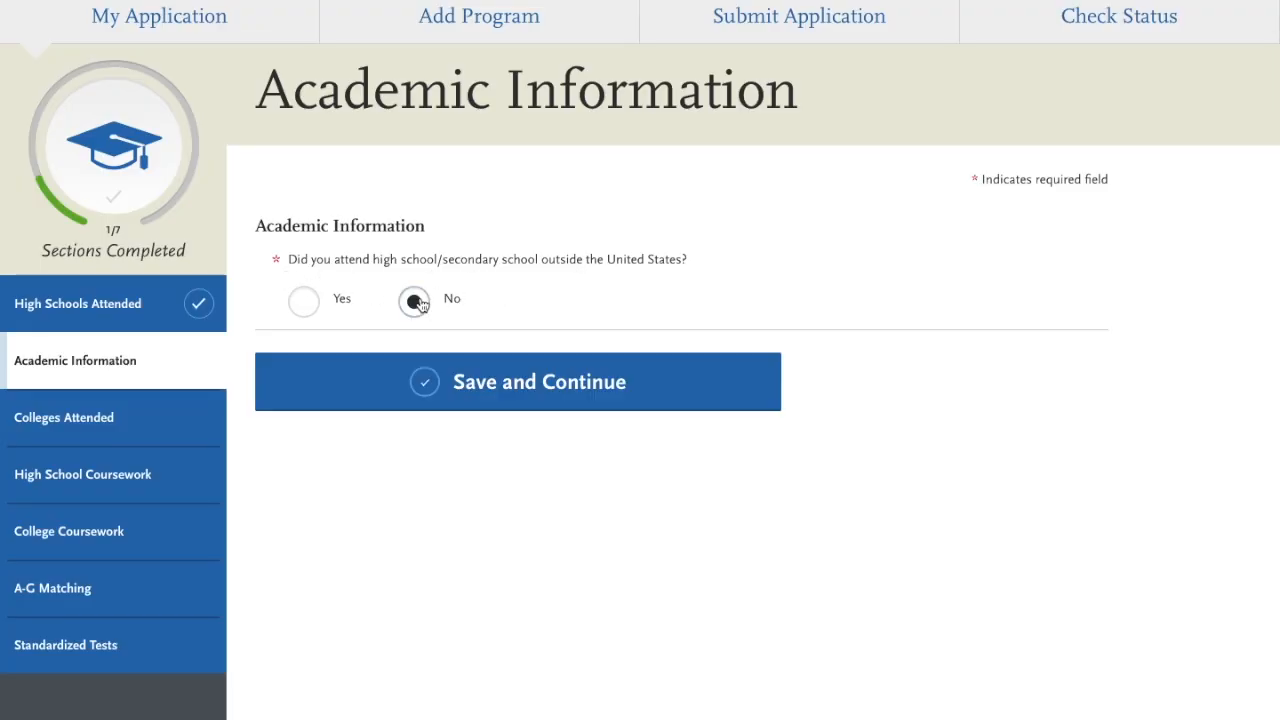
click(478, 380)
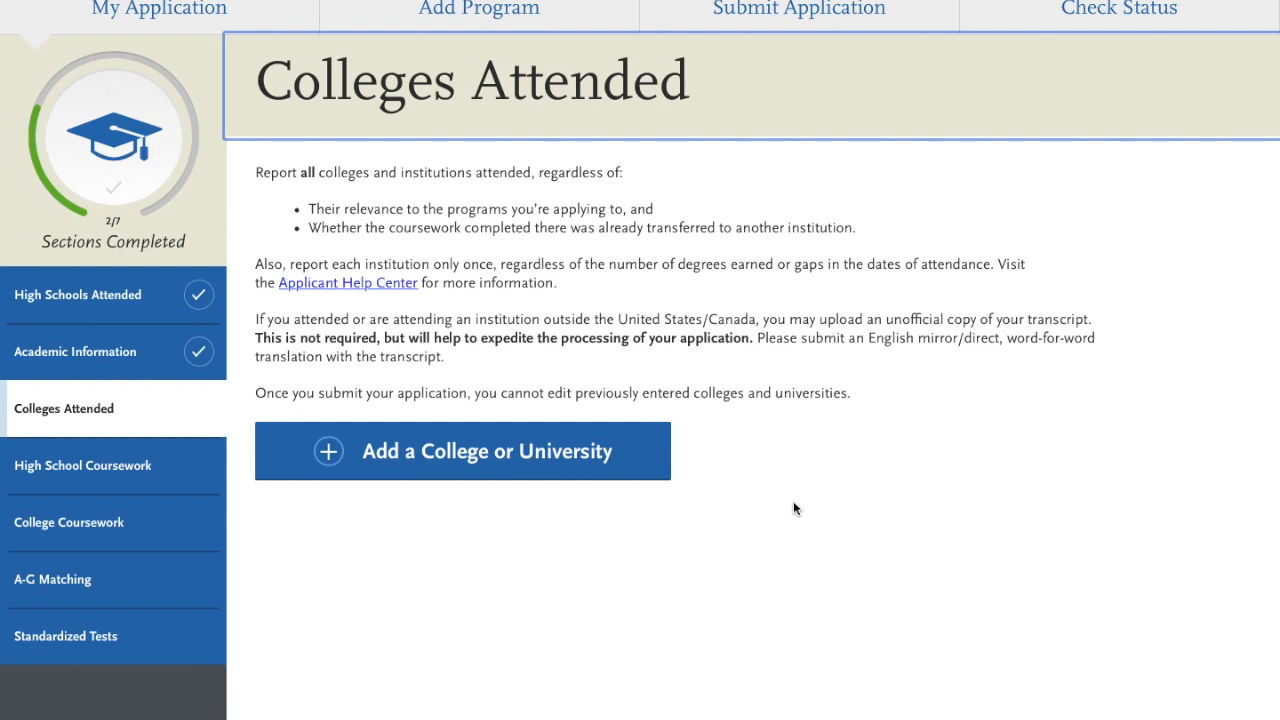
- Start adding a college attended, searching for "chabot", and choose Chabot College
click(582, 470)
scroll(566, 460, down, 1)
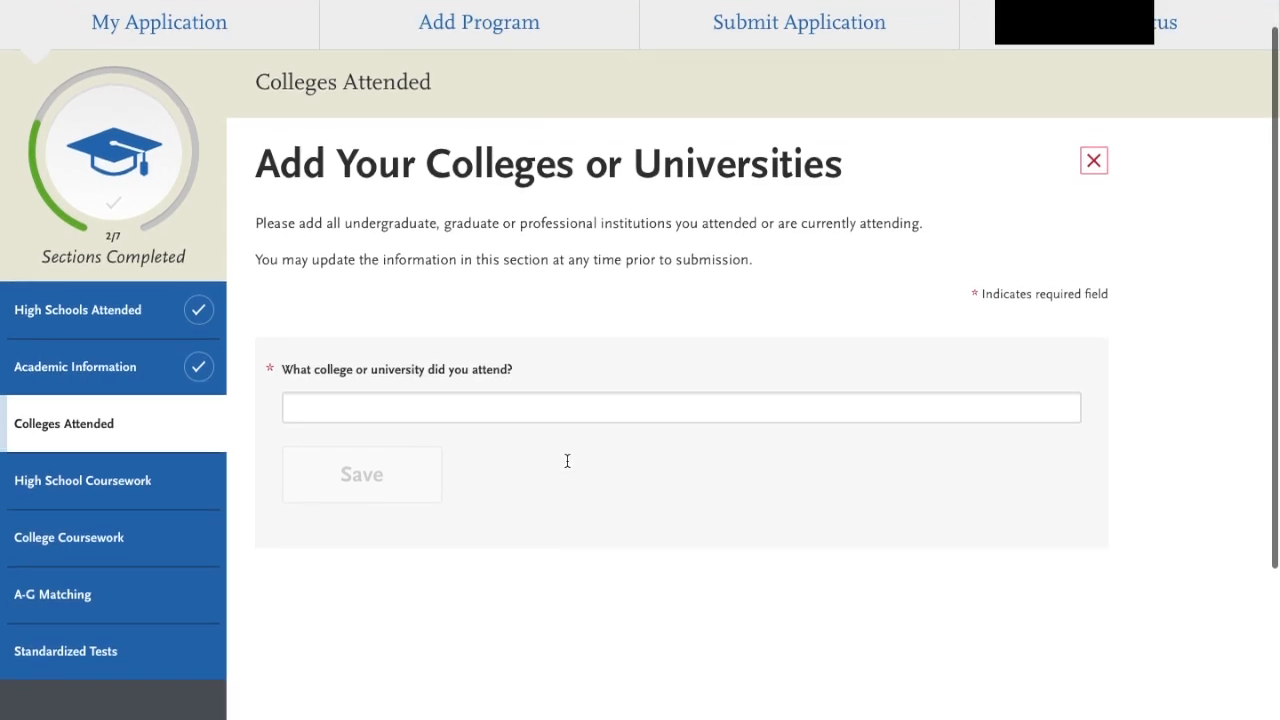
click(459, 396)
text(chabot)
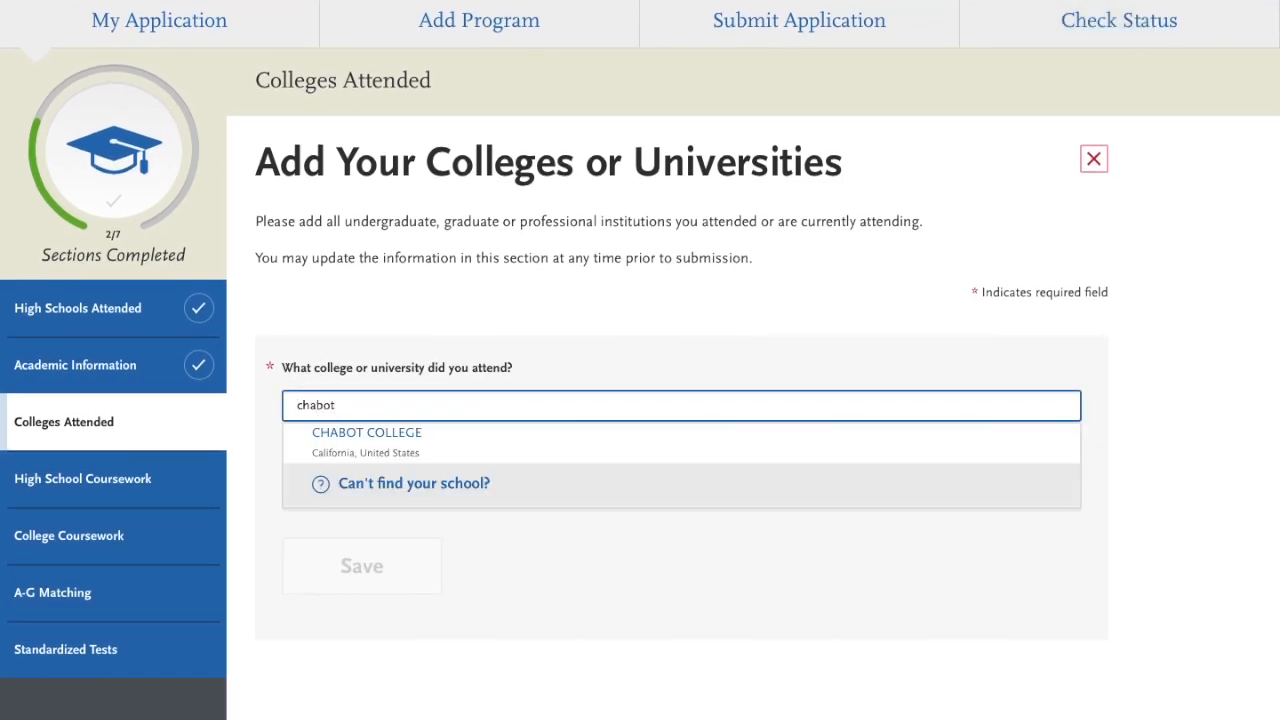
click(466, 440)
scroll(707, 536, down, 1)
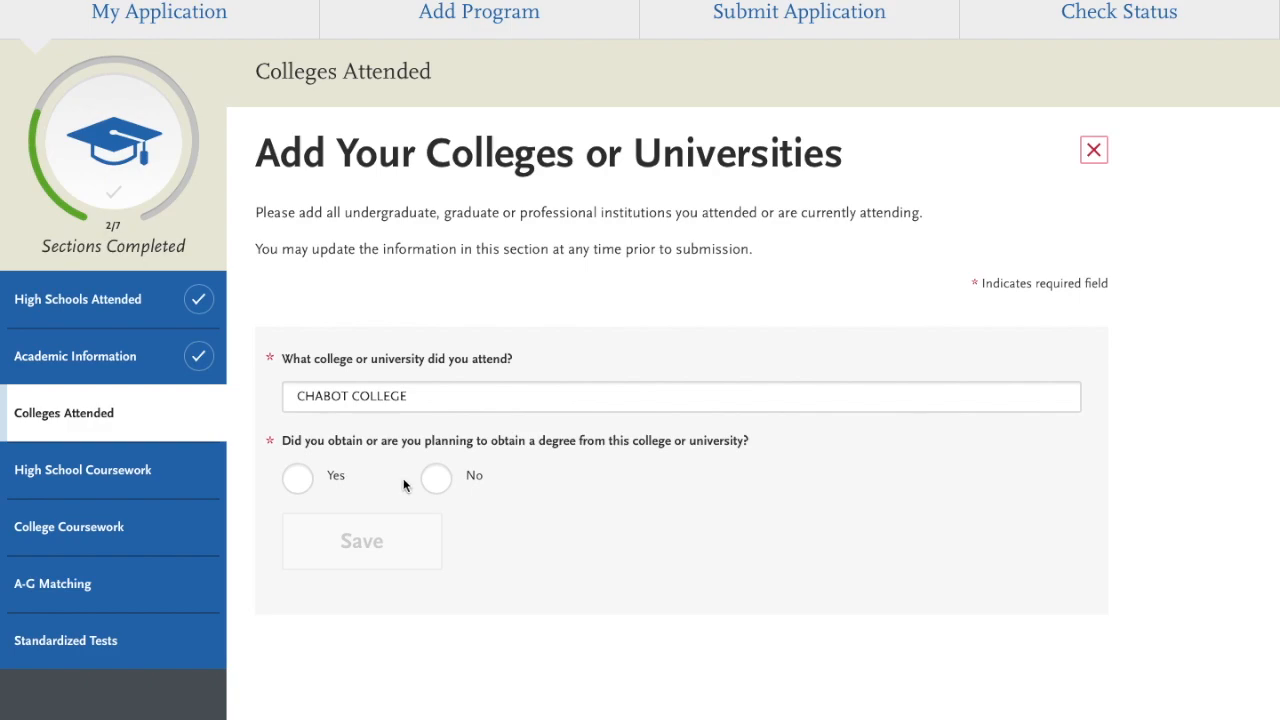
- Answer No to obtaining a degree from Chabot College, set its term system to Semester, and review the attendance date fields
click(436, 478)
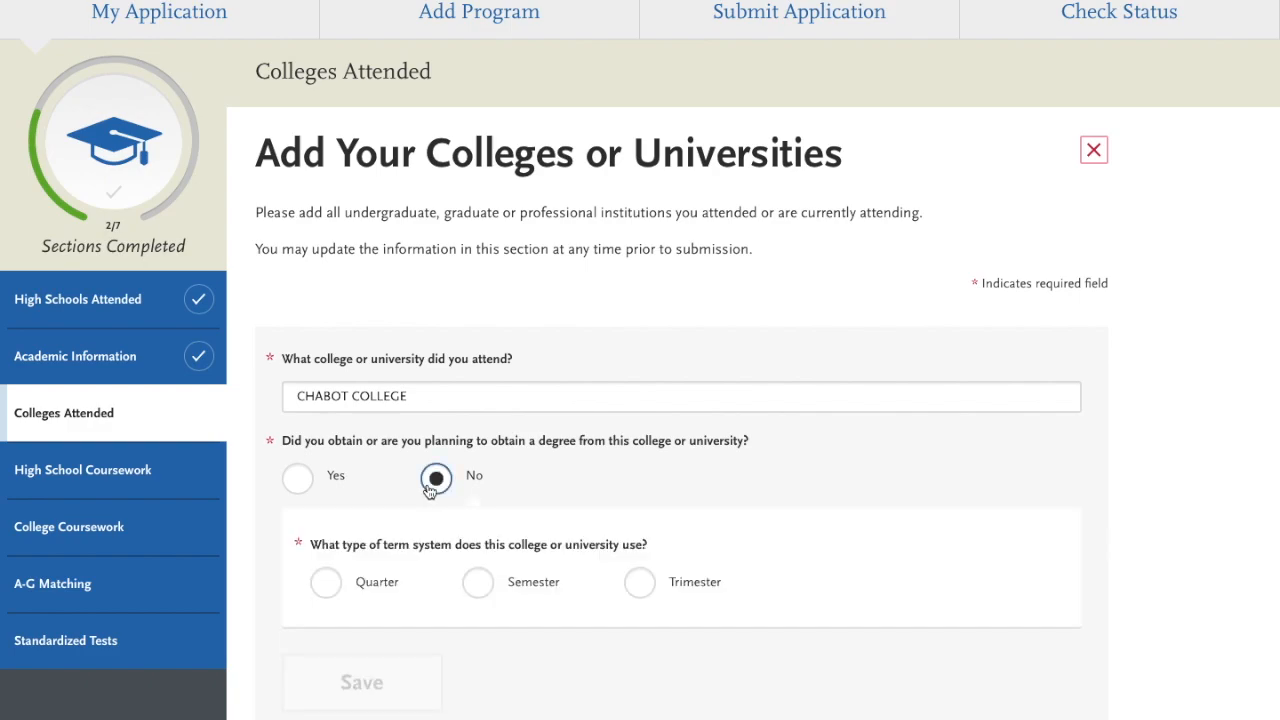
scroll(814, 552, down, 1)
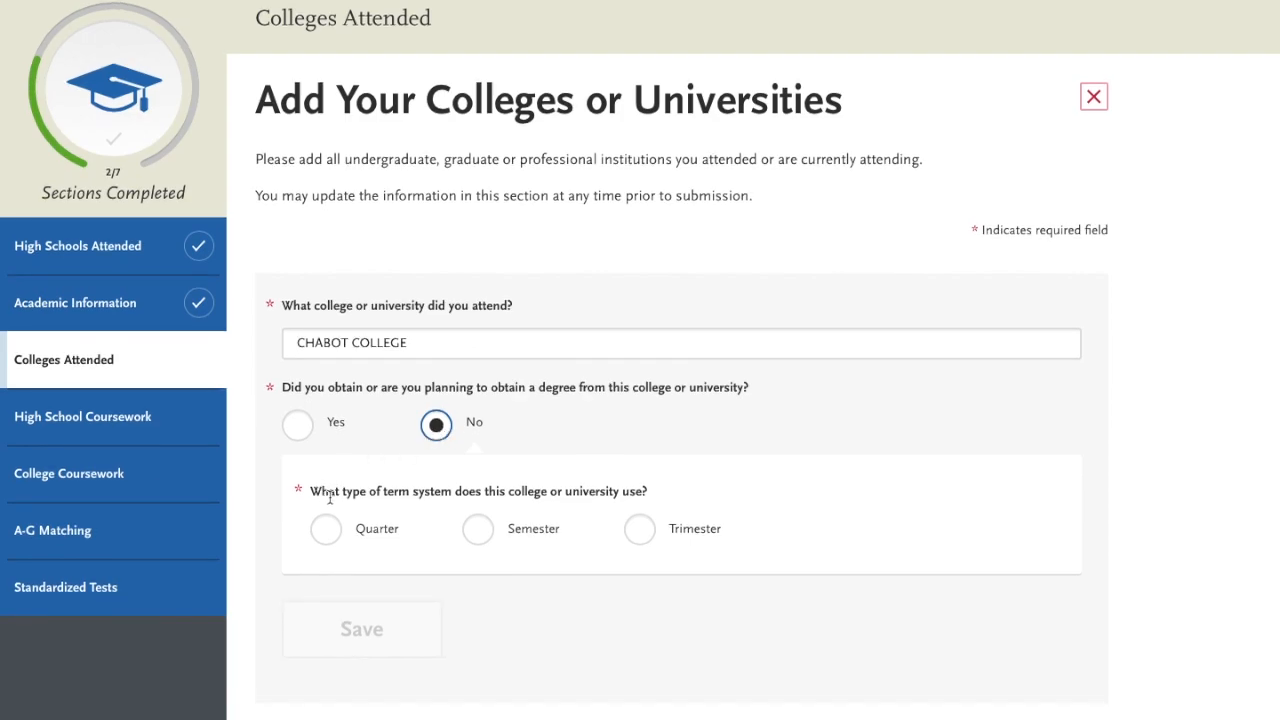
click(485, 540)
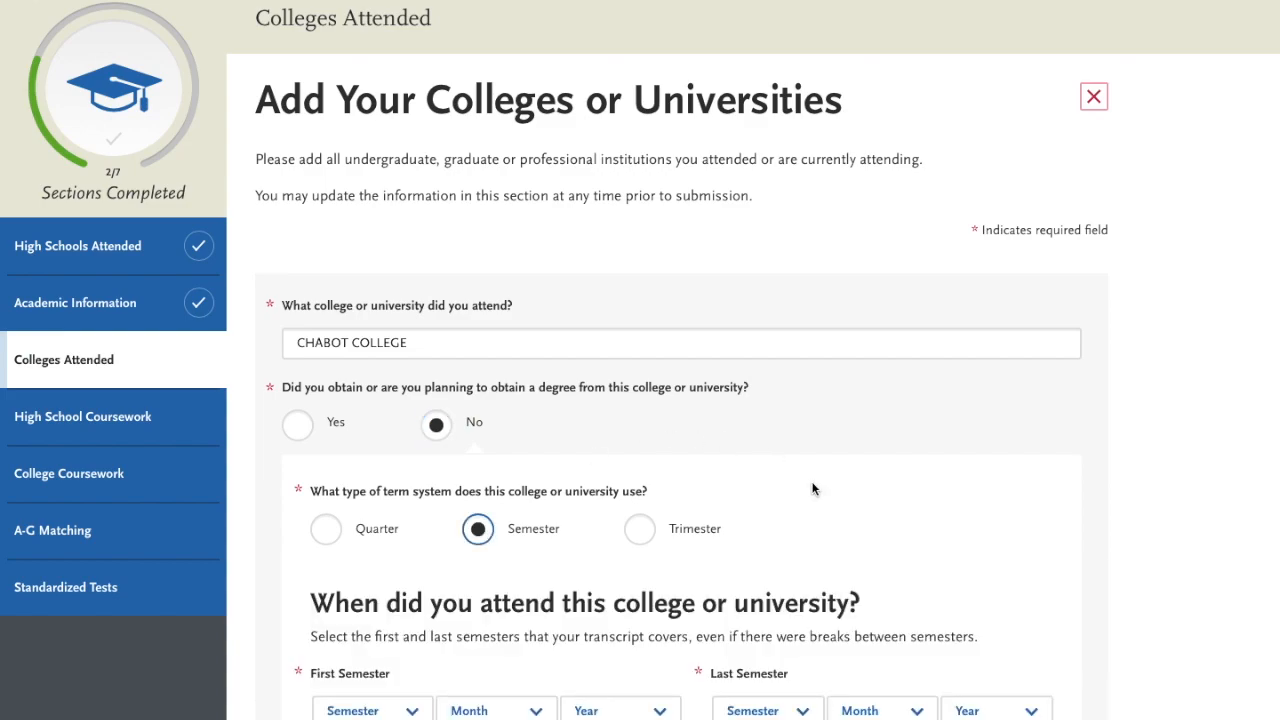
scroll(923, 498, down, 2)
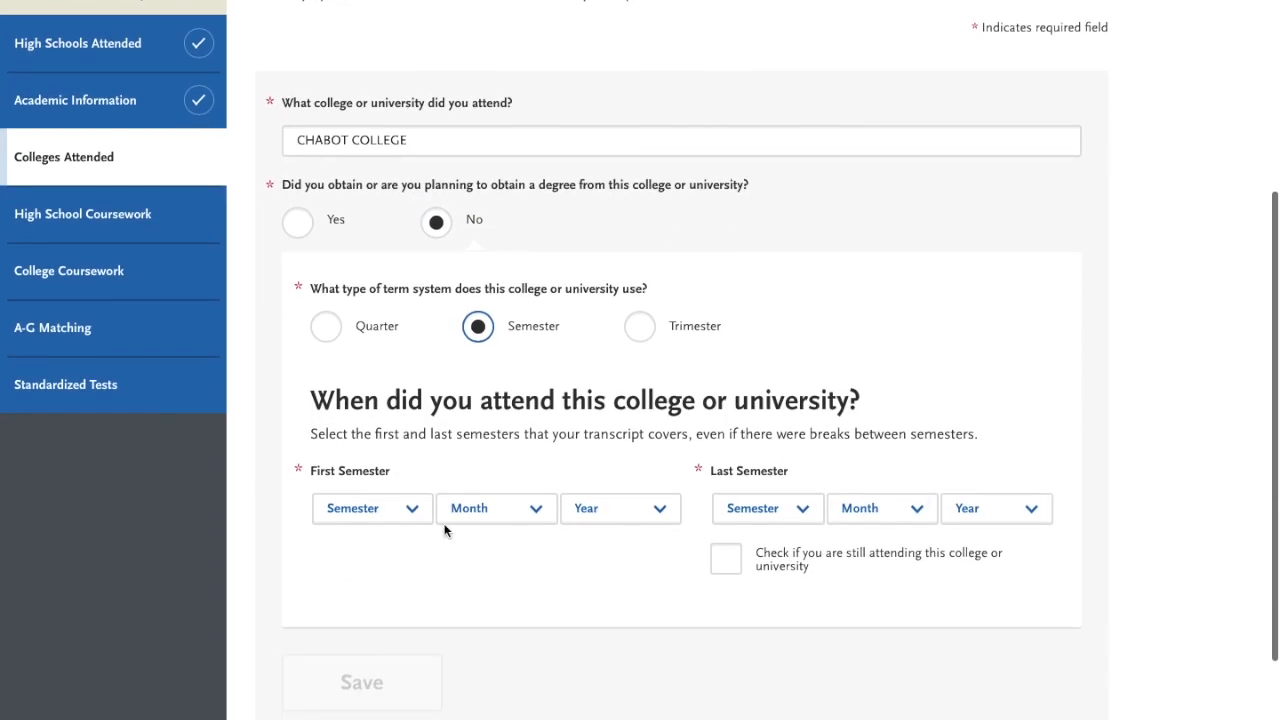
scroll(443, 587, down, 1)
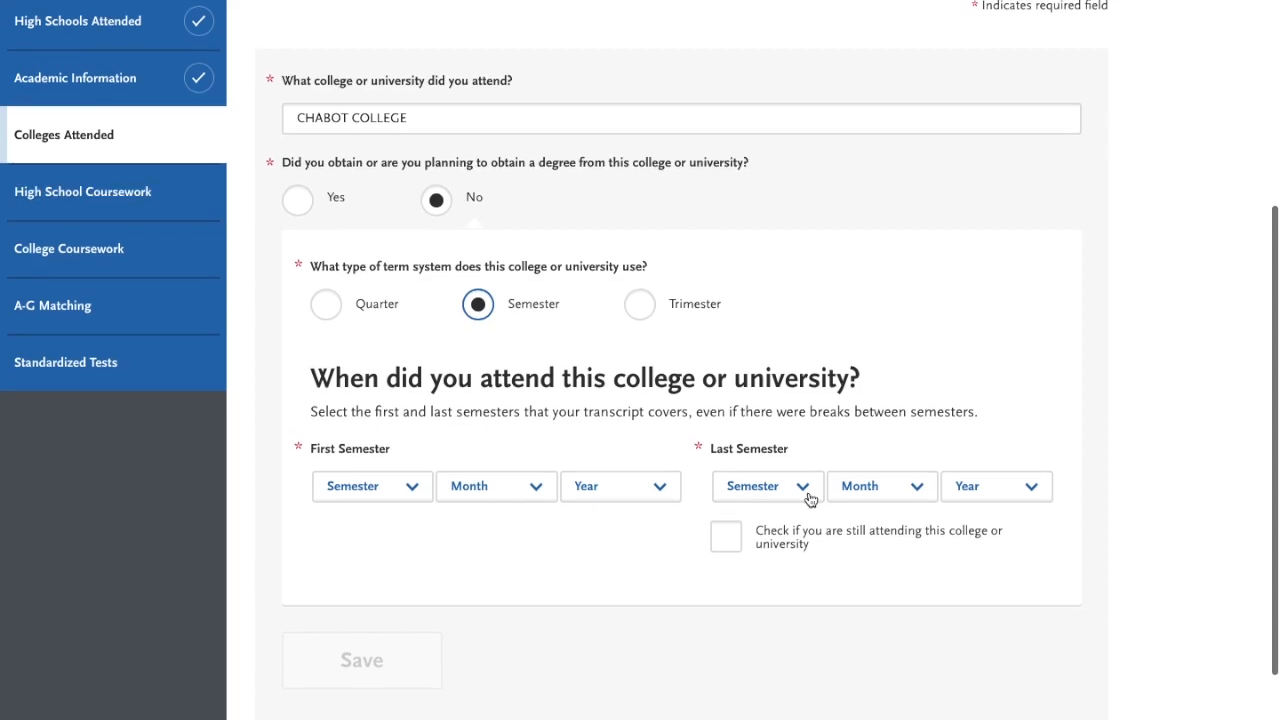
scroll(608, 542, down, 1)
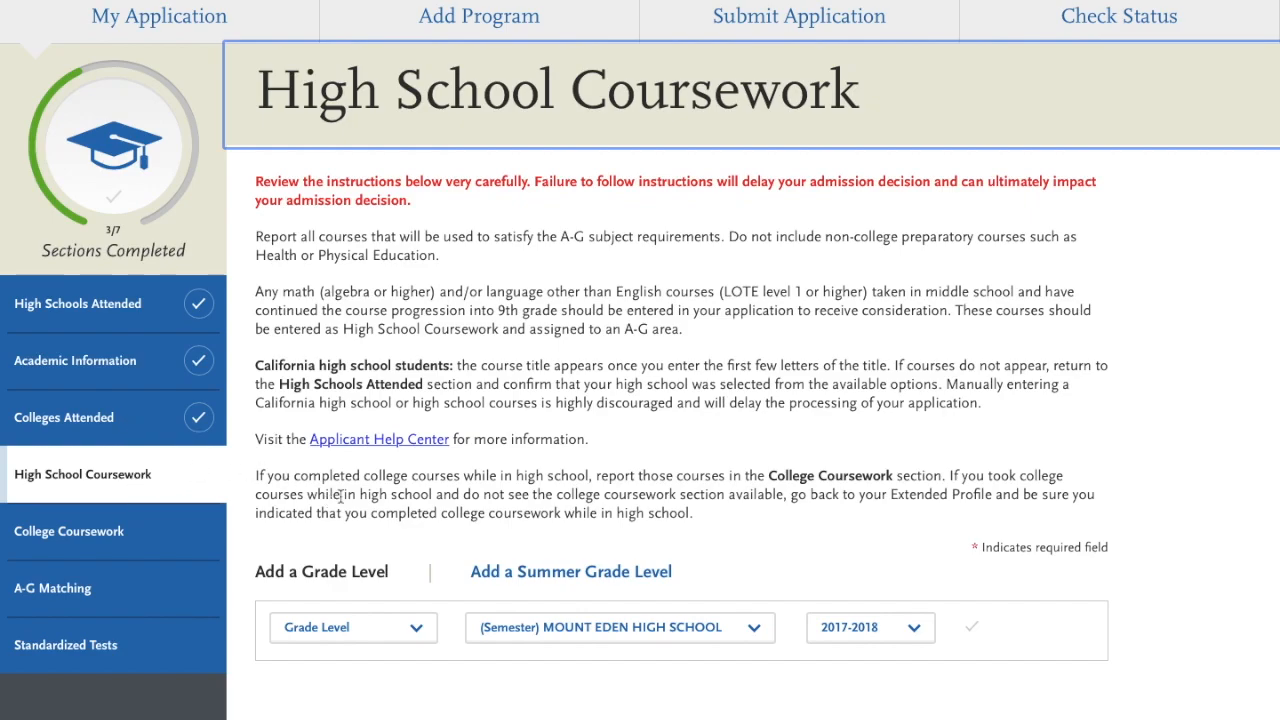
- Add a 9th Grade level at Mount Eden High School for 2017-2018 to the high school coursework
scroll(567, 445, down, 1)
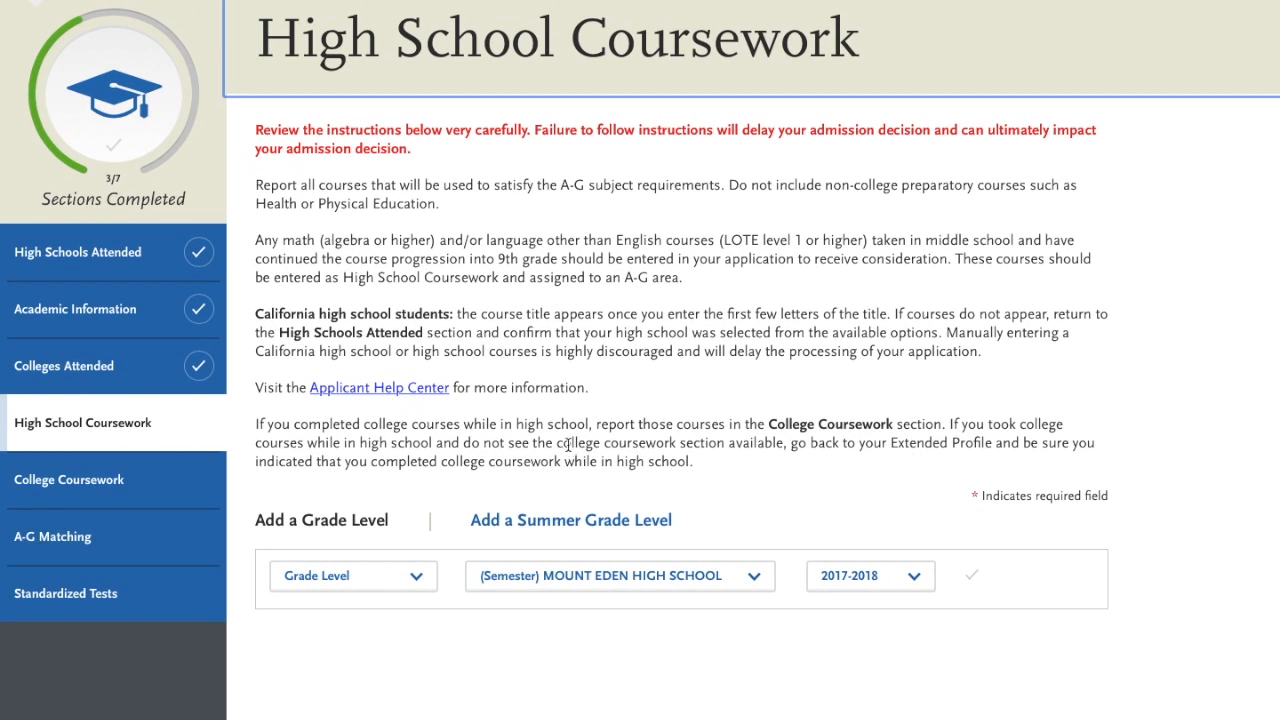
scroll(567, 443, down, 3)
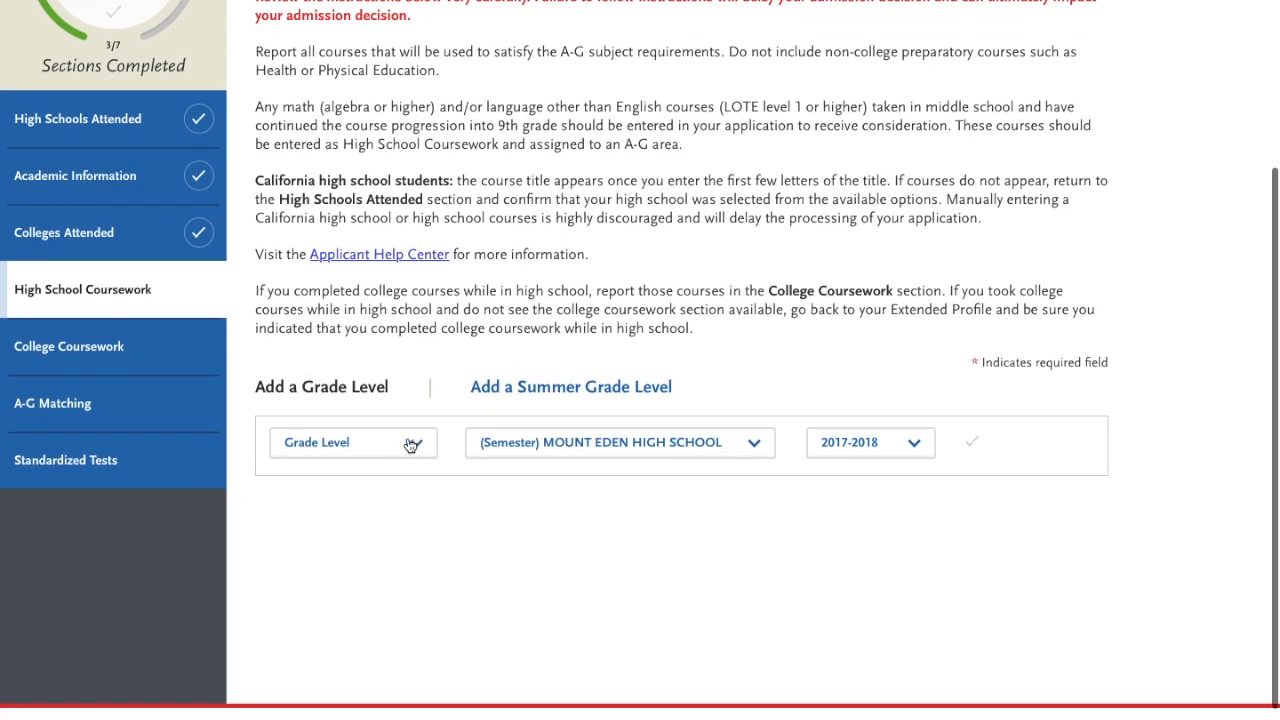
click(400, 444)
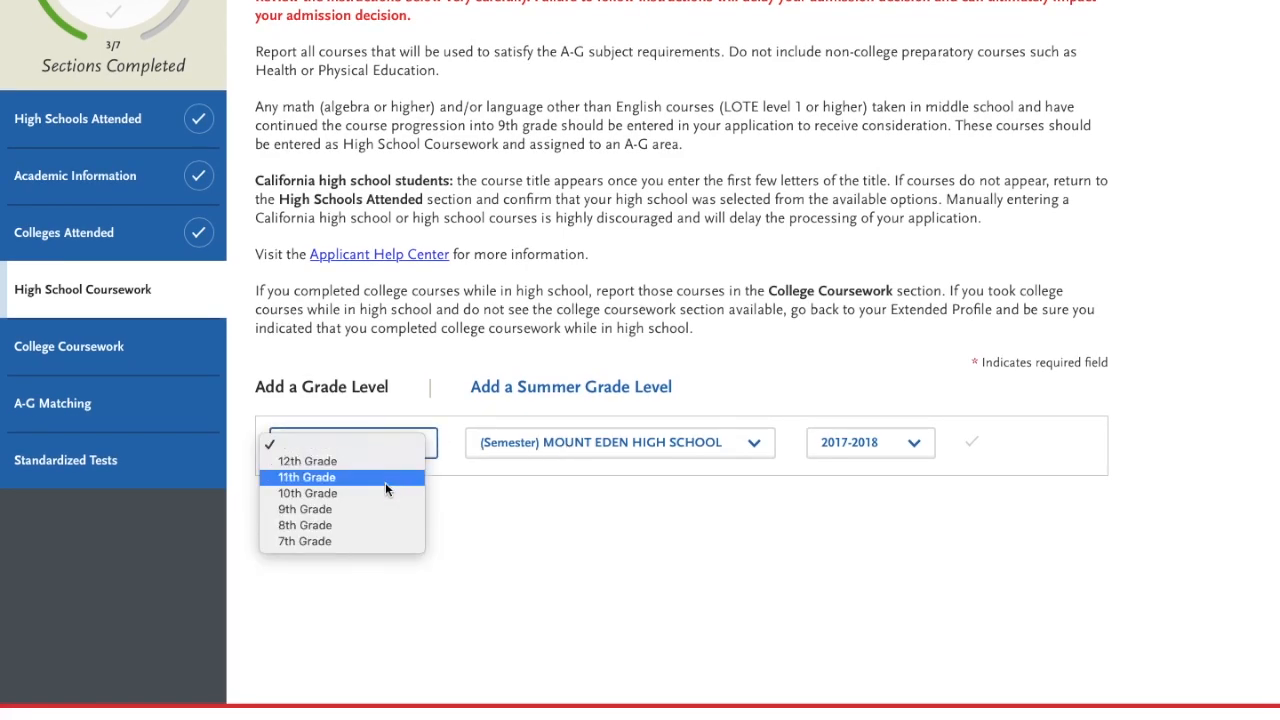
click(385, 511)
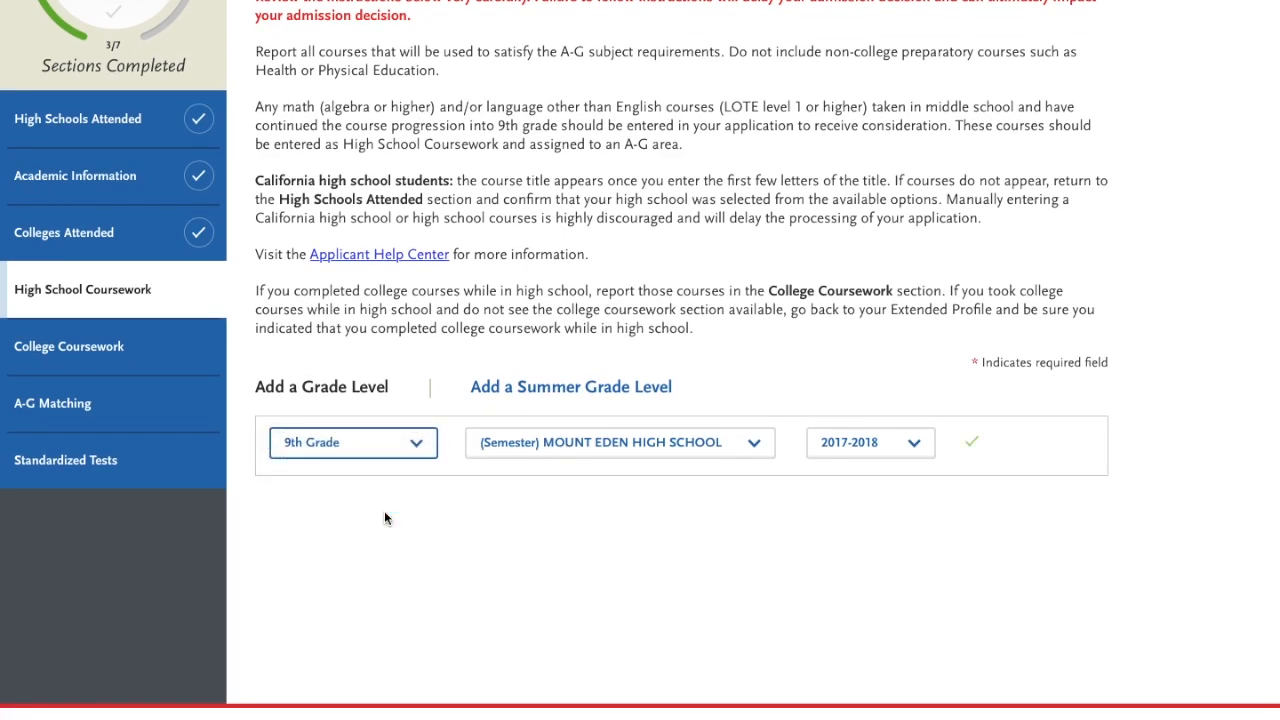
click(393, 452)
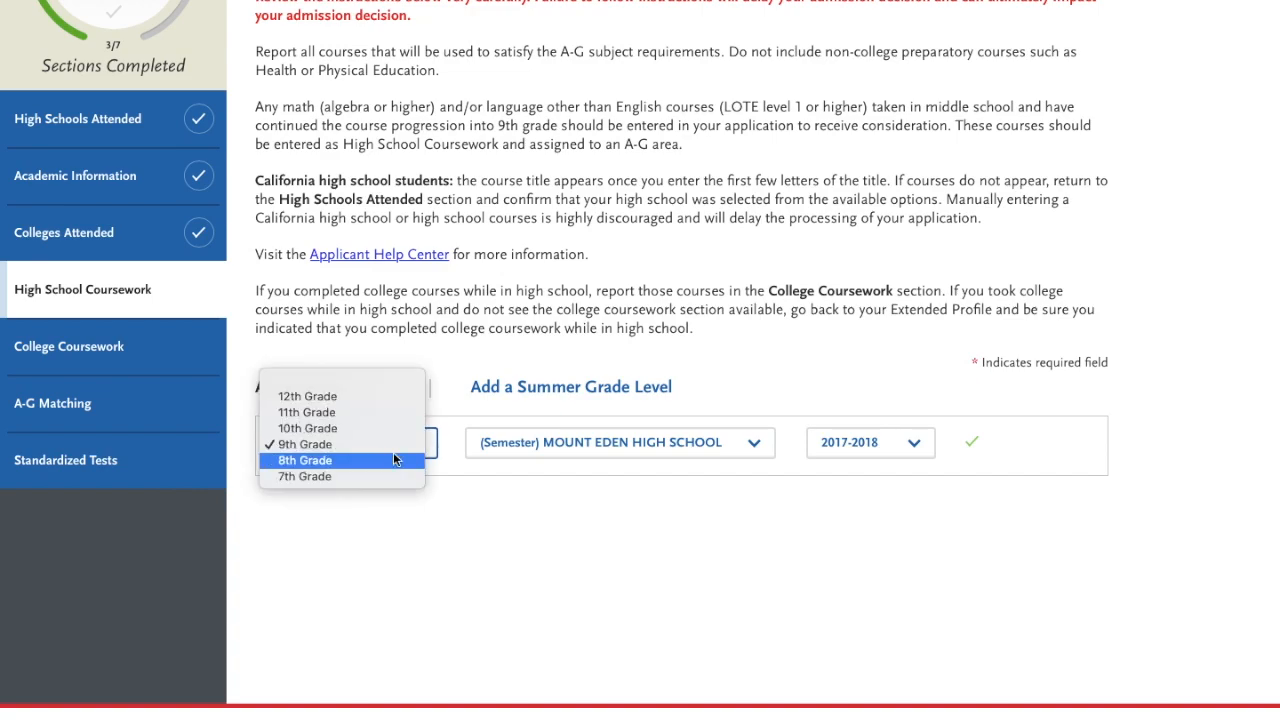
click(327, 467)
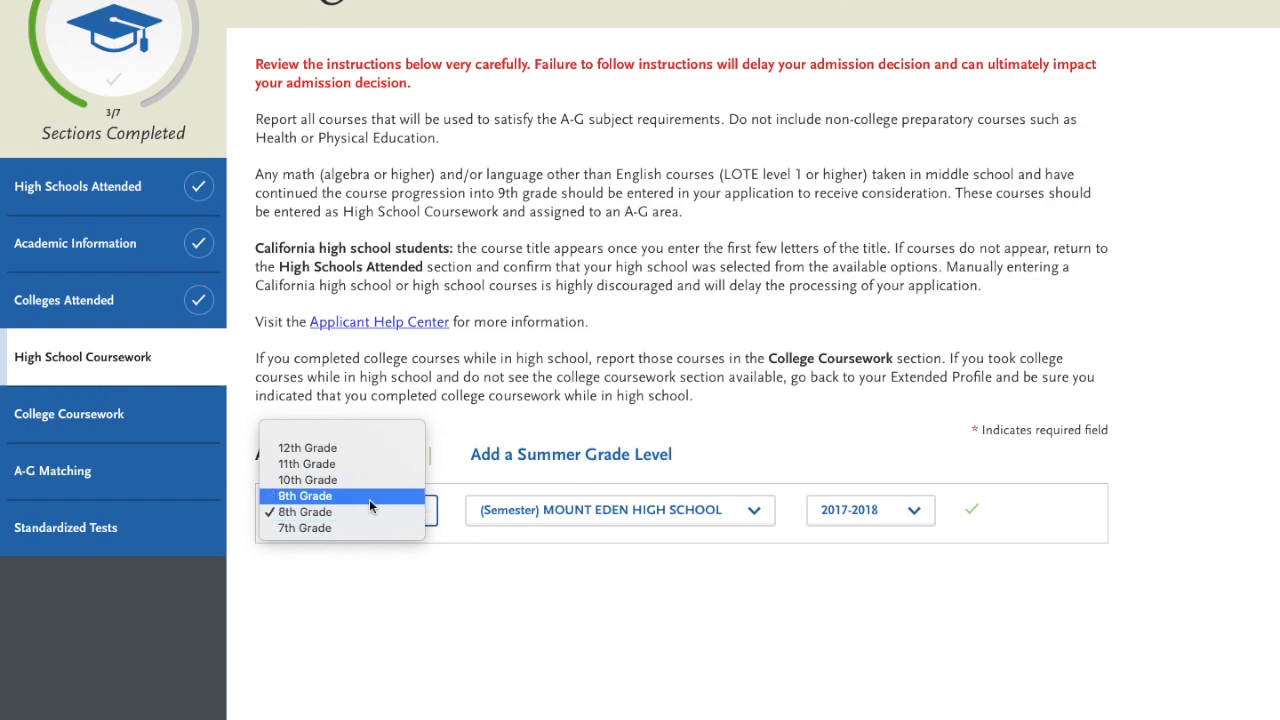
click(370, 496)
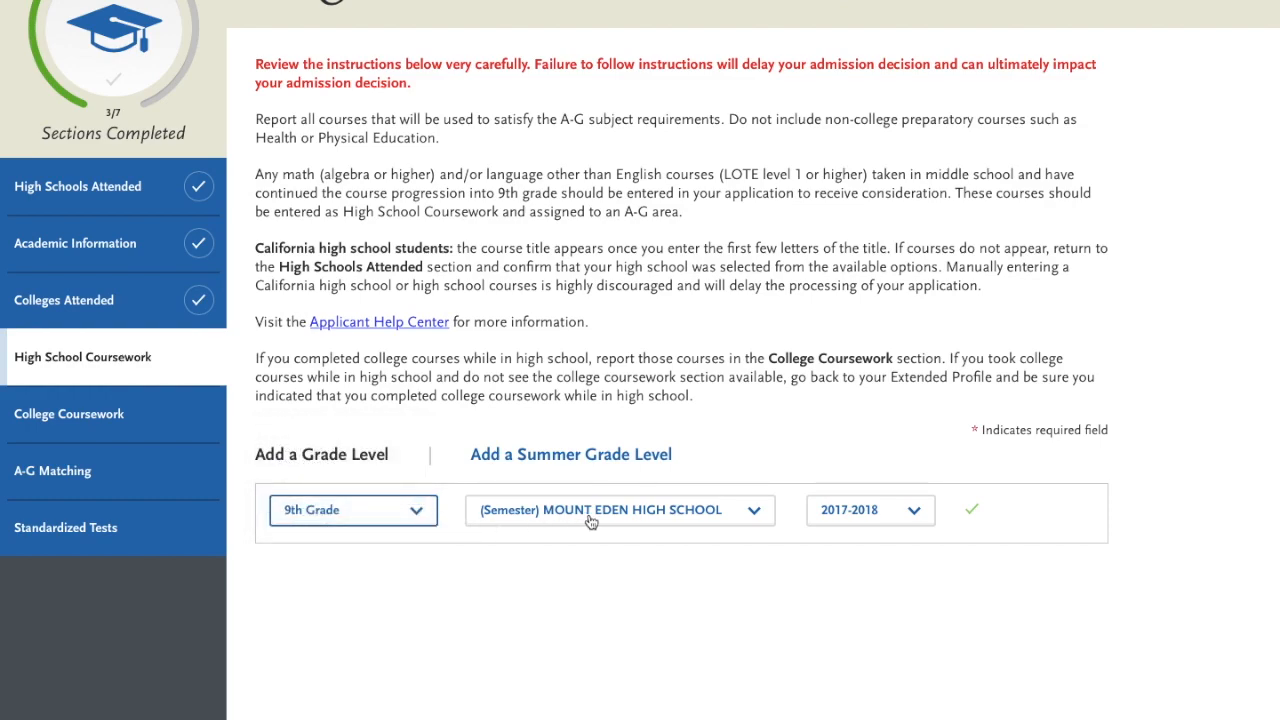
click(973, 513)
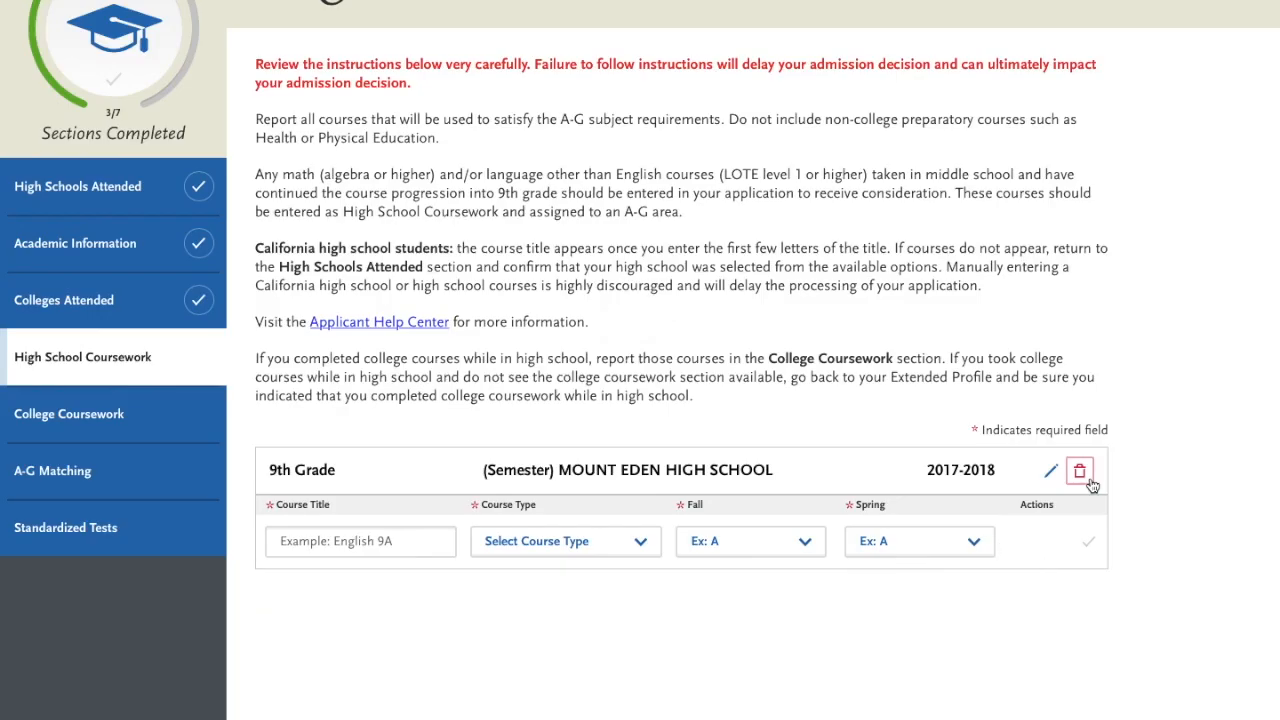
- Enter English 9 P as the first 9th grade course and set its course type to None
scroll(1153, 535, down, 1)
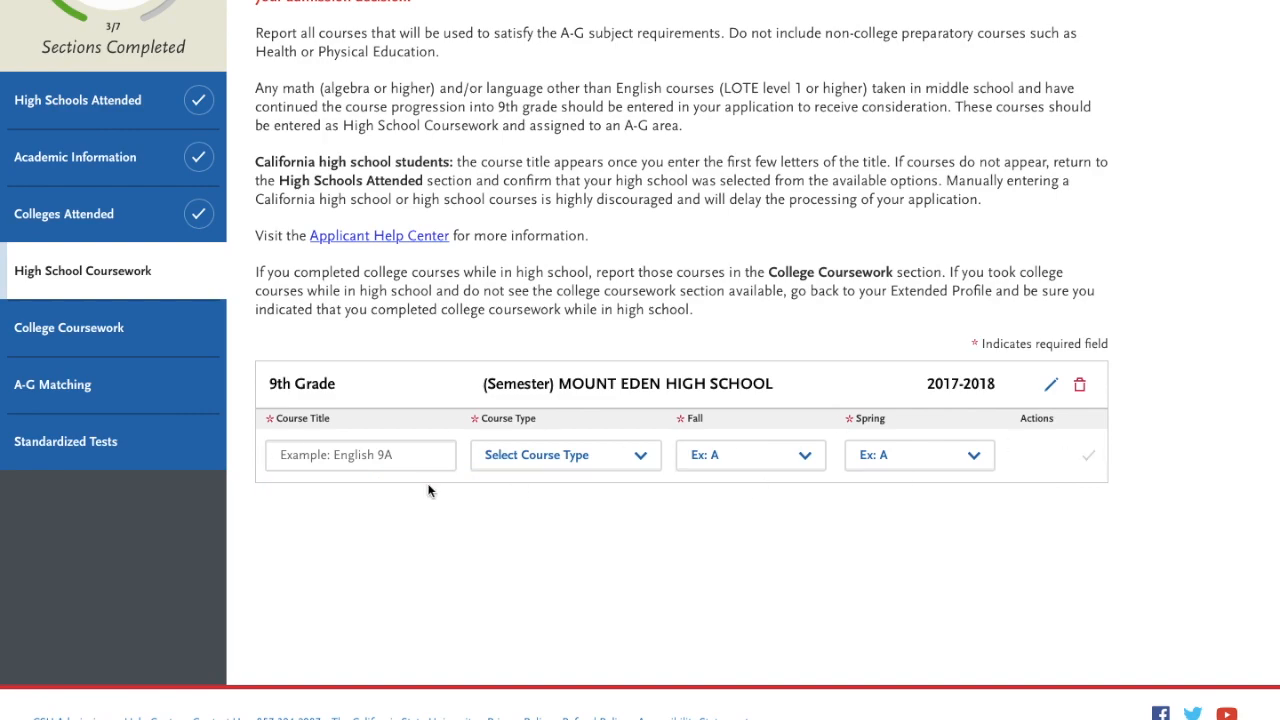
click(420, 455)
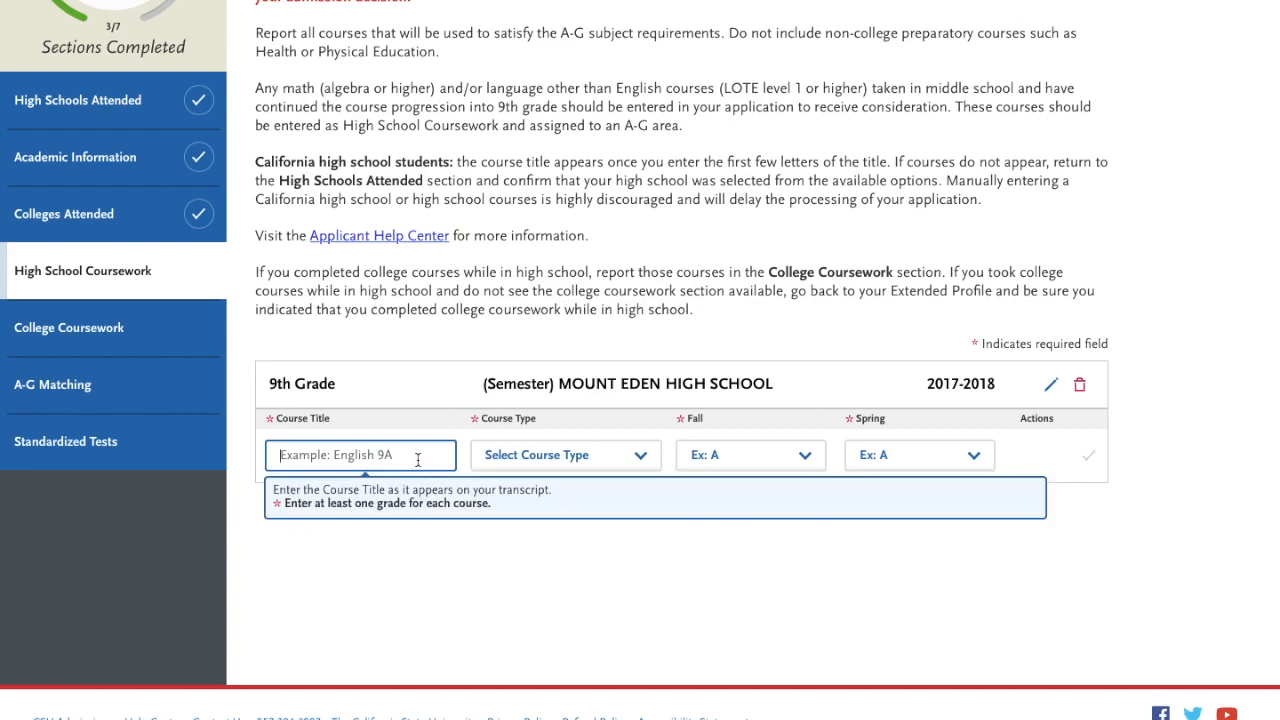
text(english)
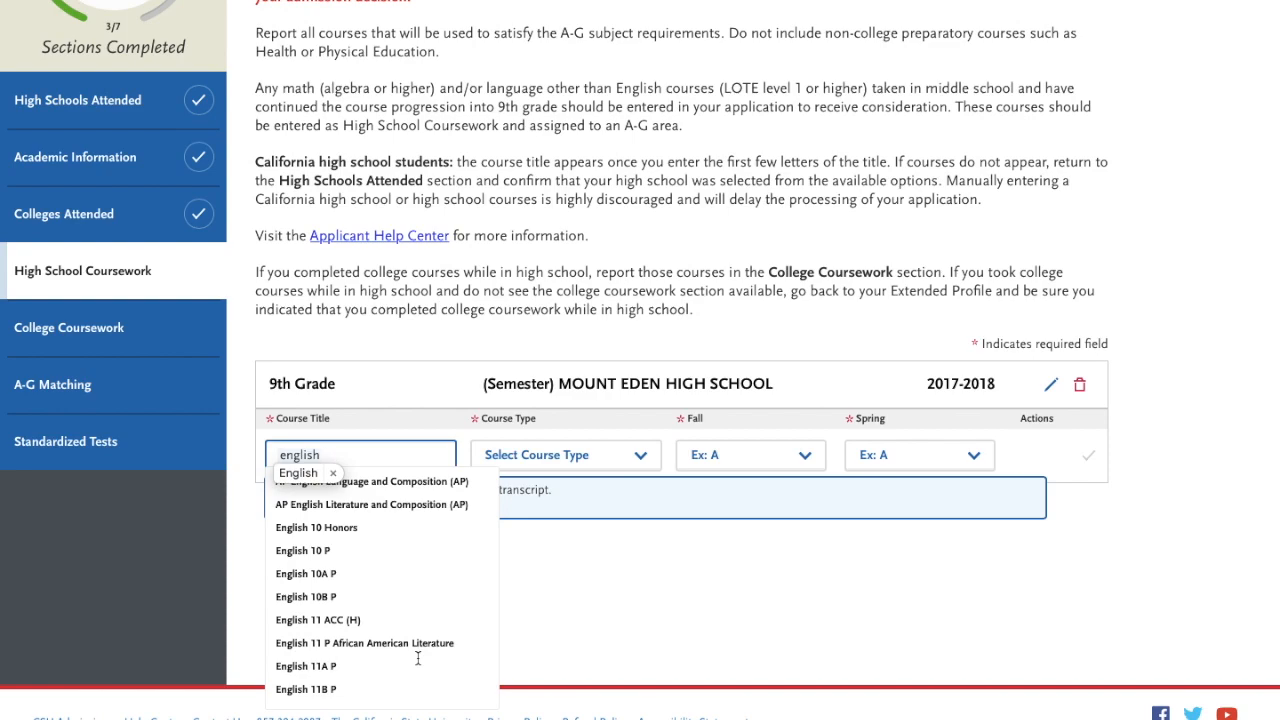
scroll(420, 660, down, 1)
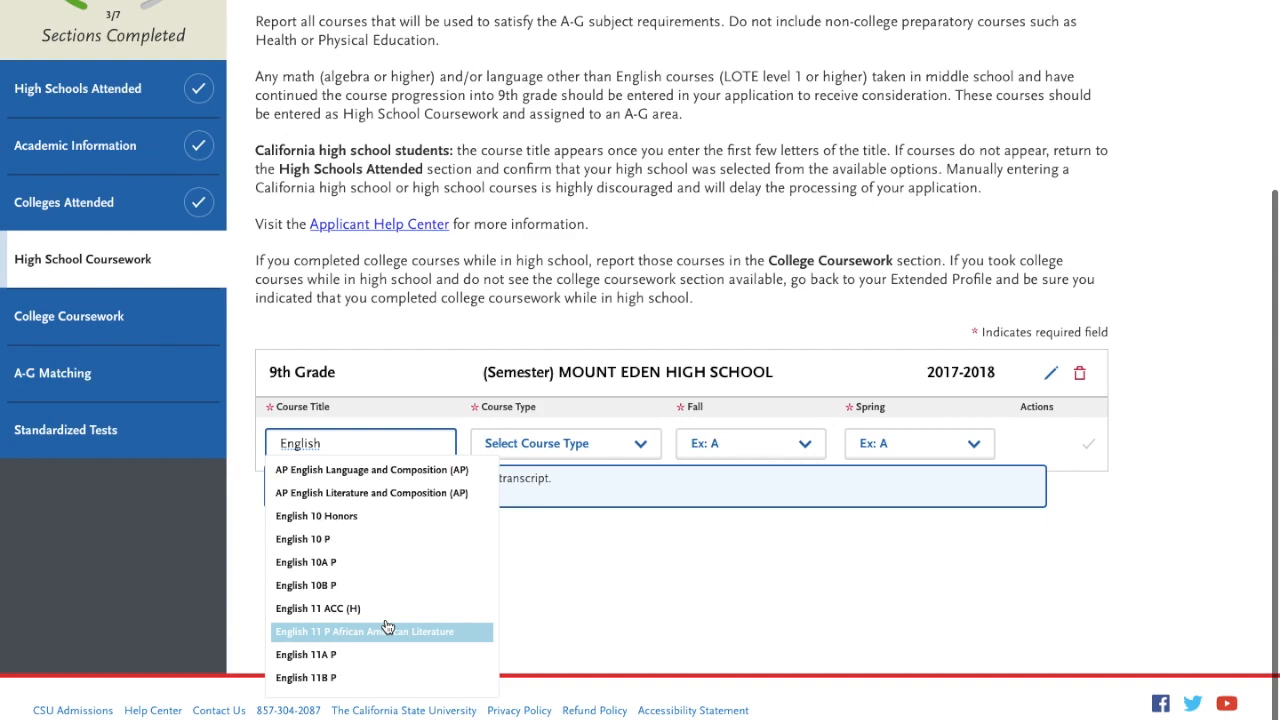
text(9)
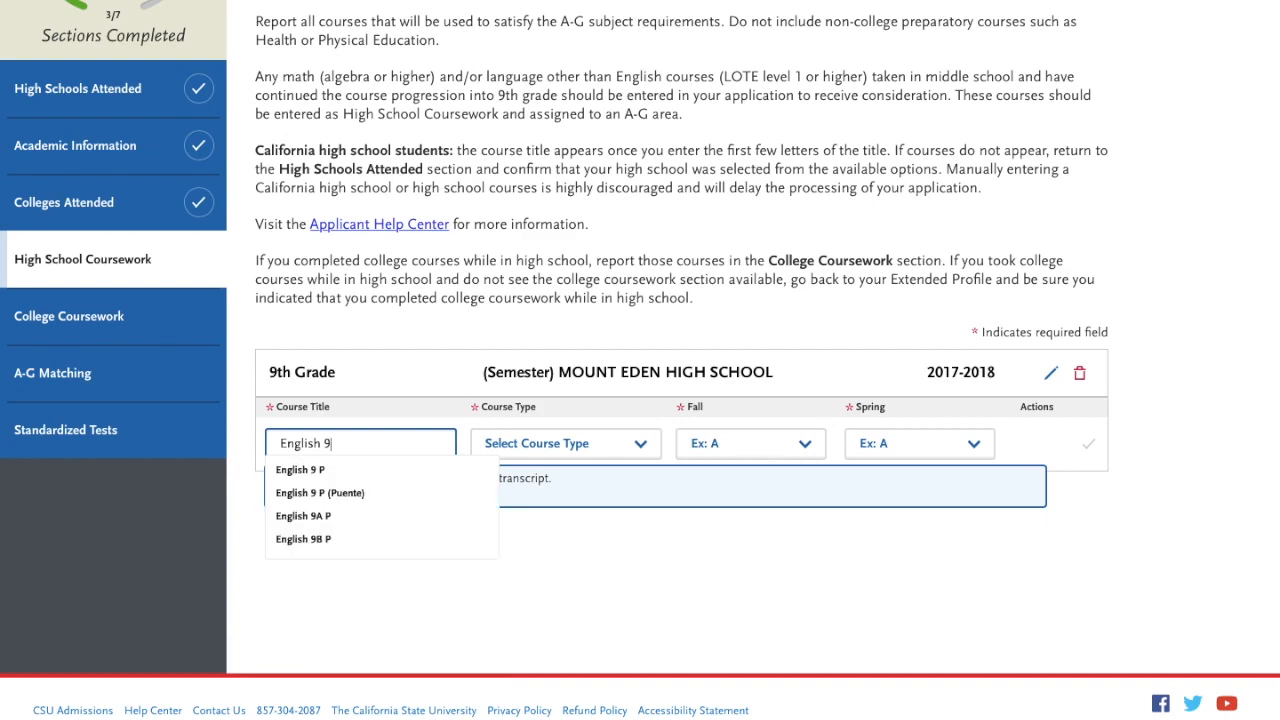
click(342, 472)
click(600, 447)
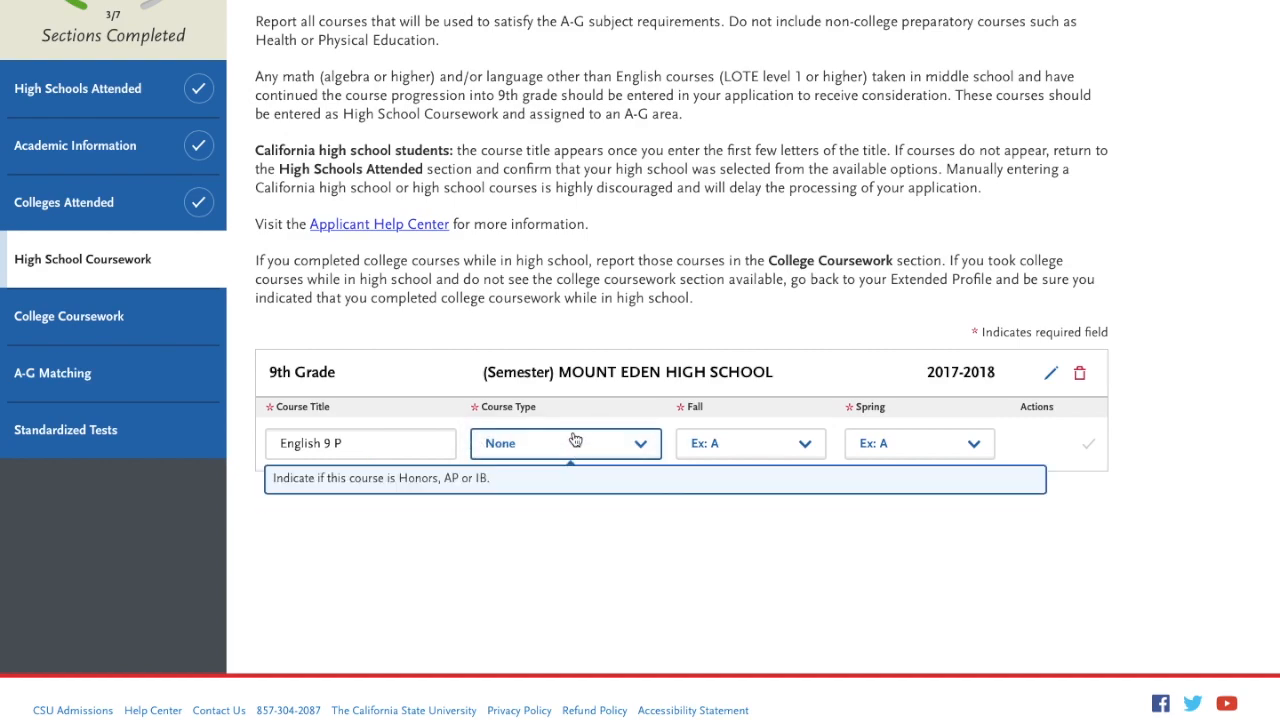
- Keep the English 9 P course type as None, set its grades to B for Fall and B- for Spring, and save the course
click(575, 440)
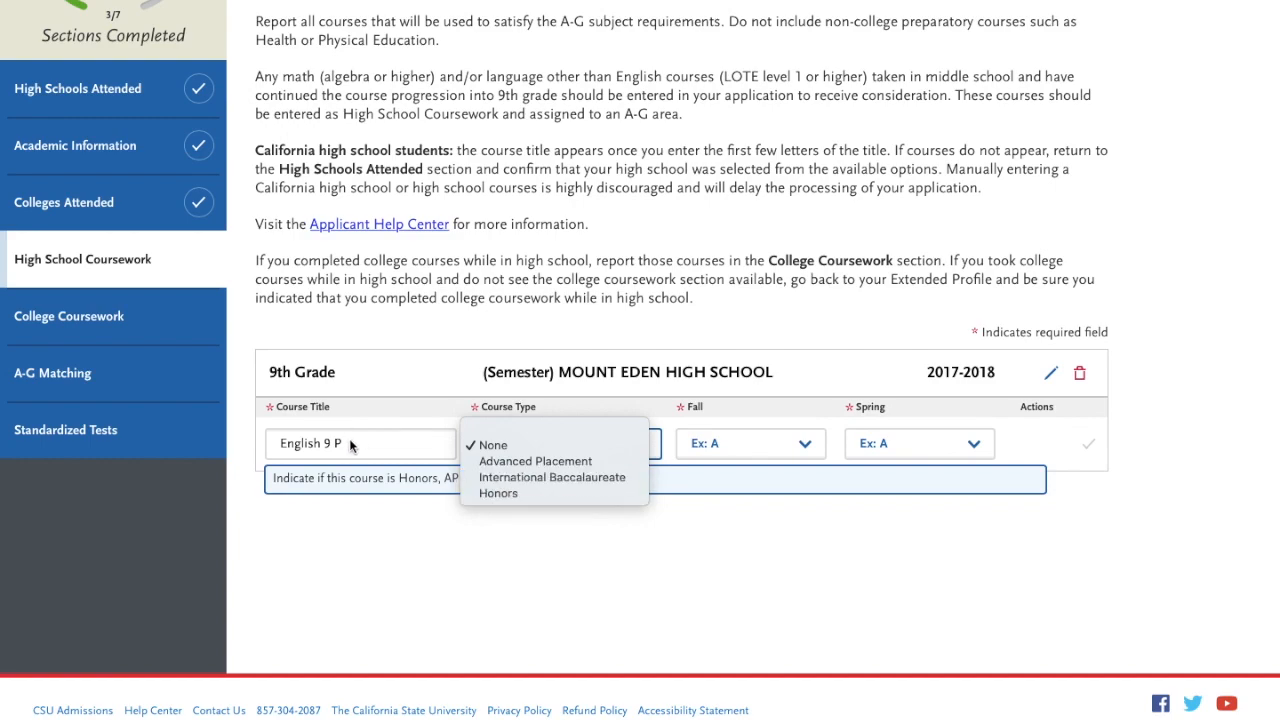
click(519, 447)
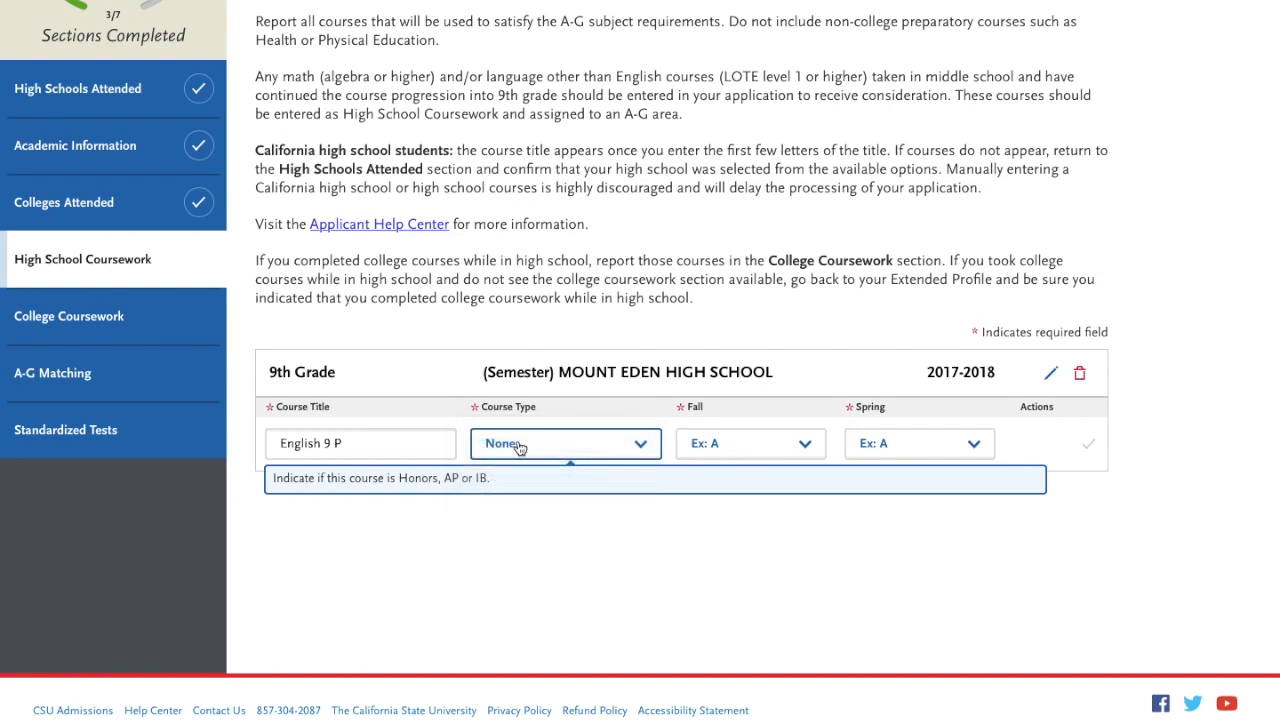
click(744, 450)
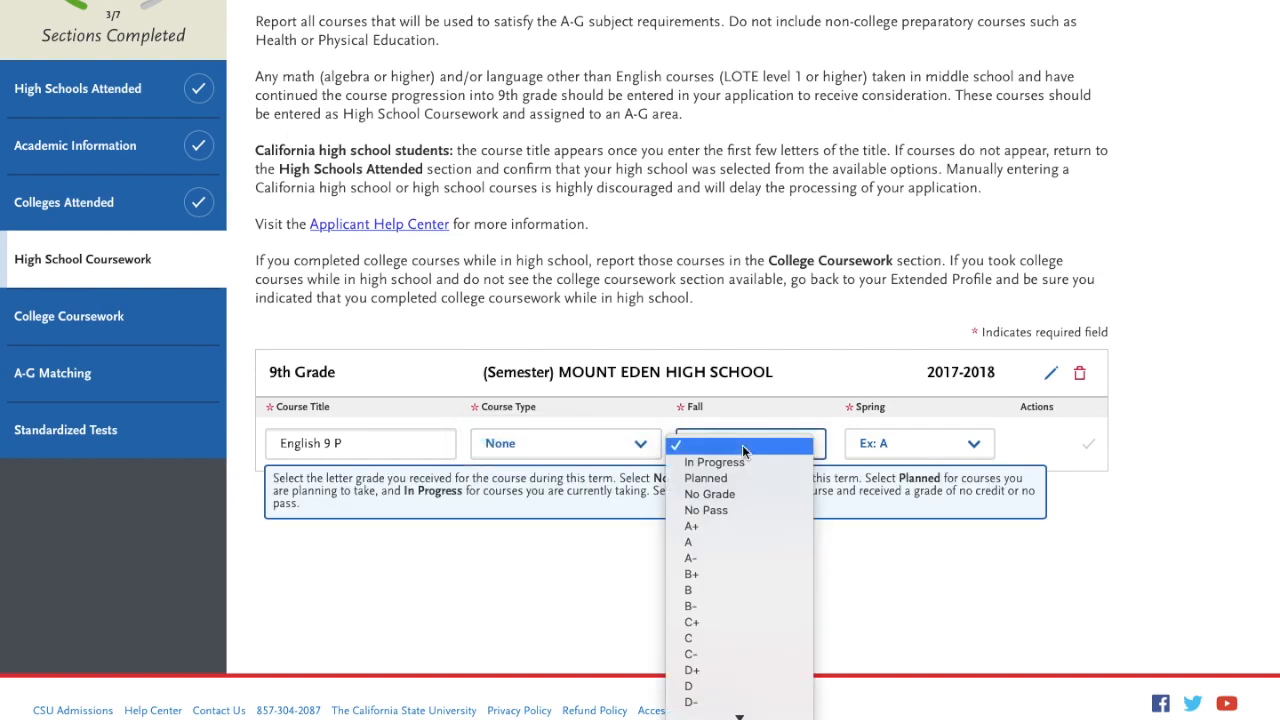
click(750, 589)
click(954, 446)
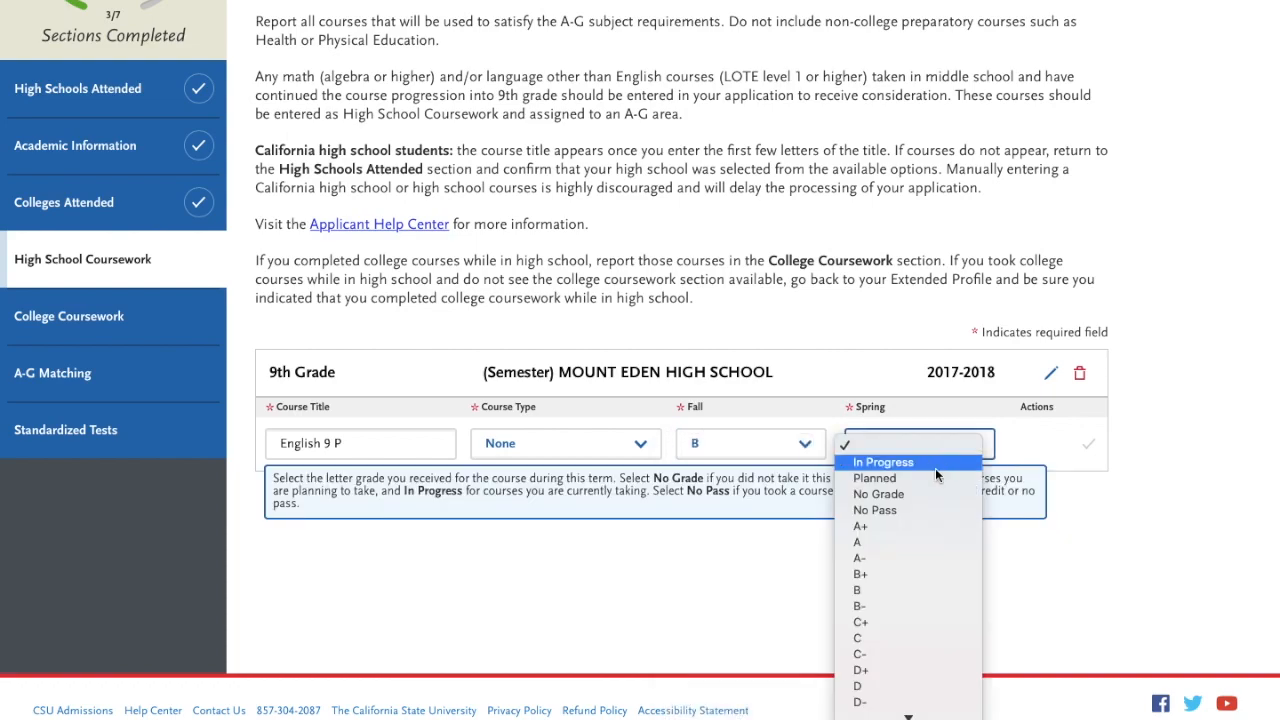
click(936, 606)
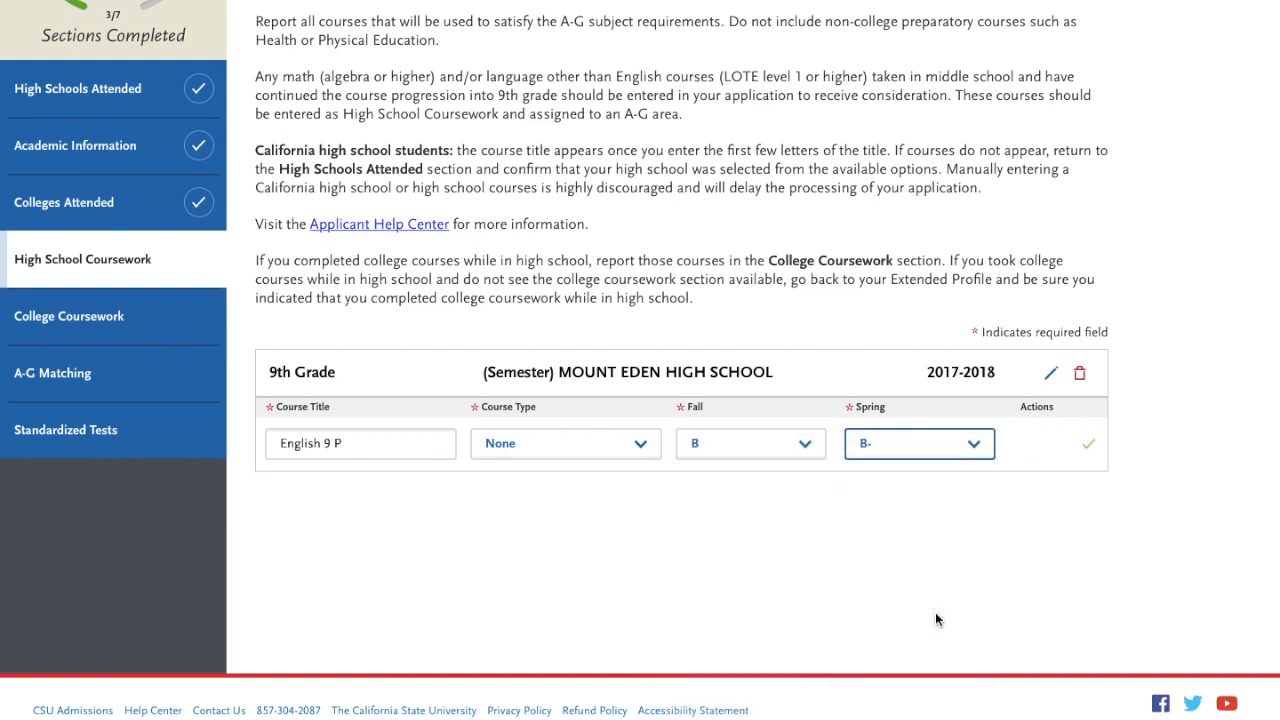
click(1087, 446)
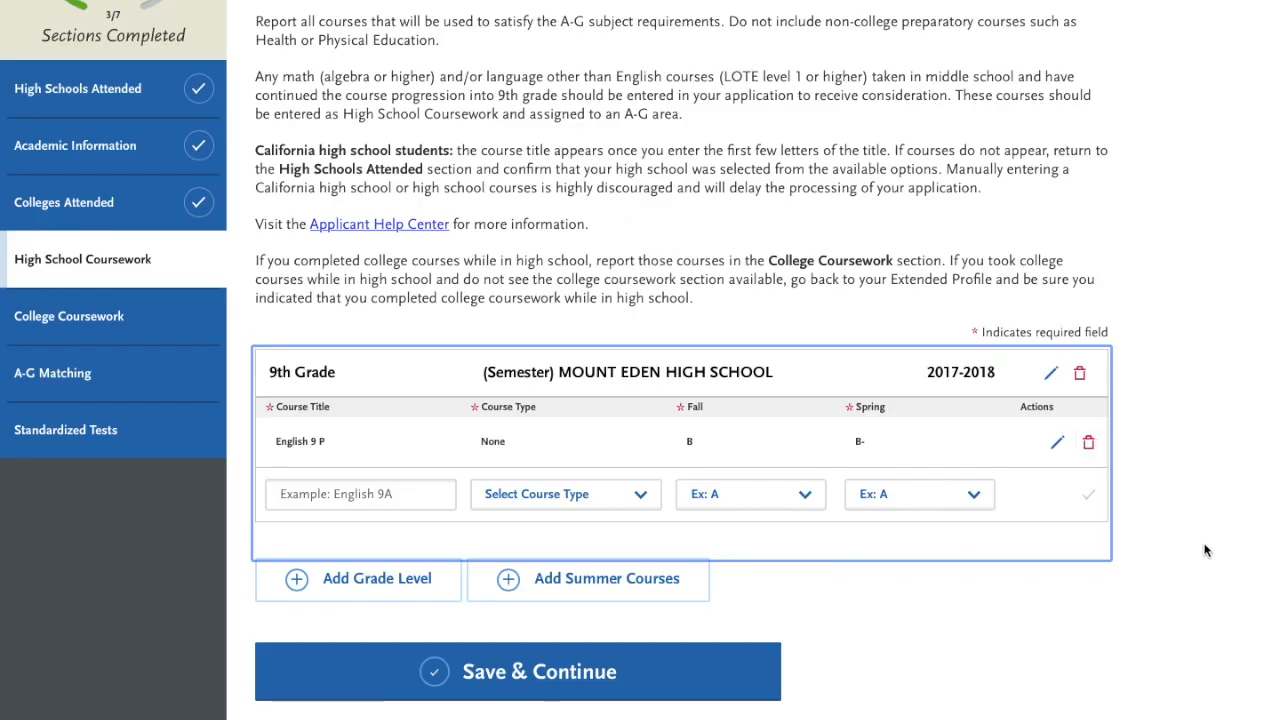
- Try to find a second 9th grade course by searching course titles for "physical", and clear the entry
click(340, 492)
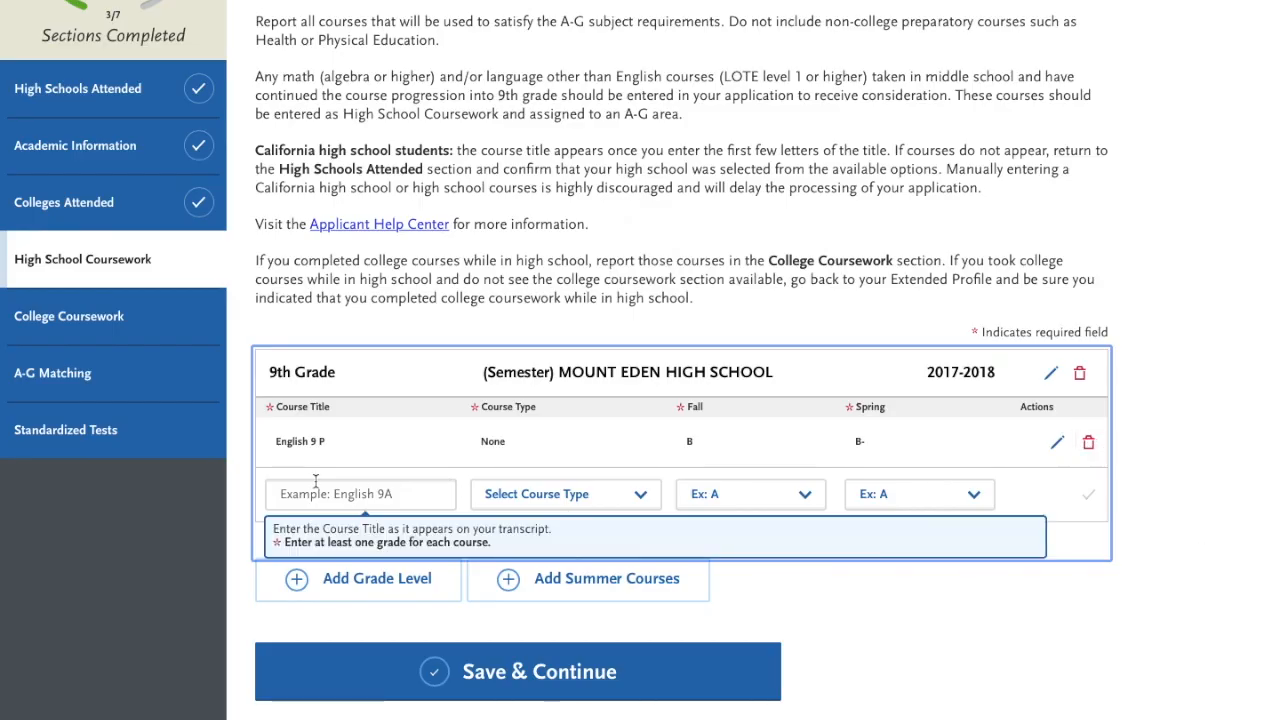
click(440, 494)
text(pe)
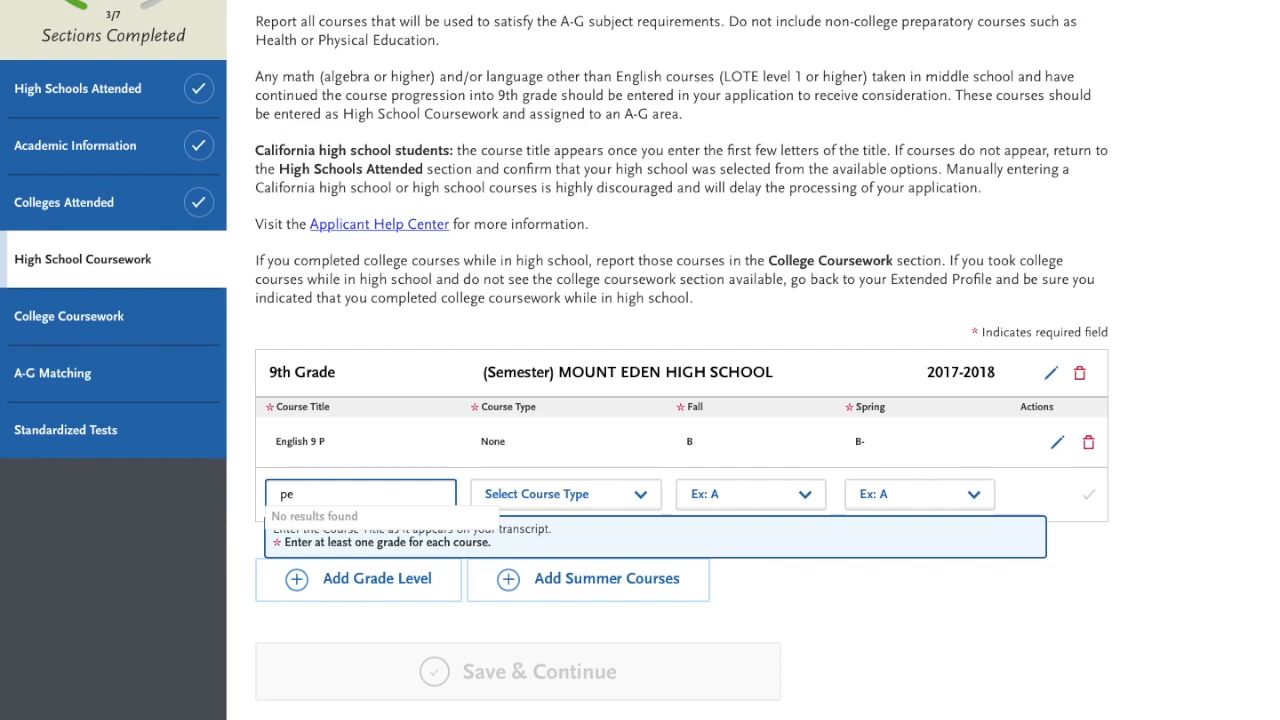
key(BackSpace)
text(hysi)
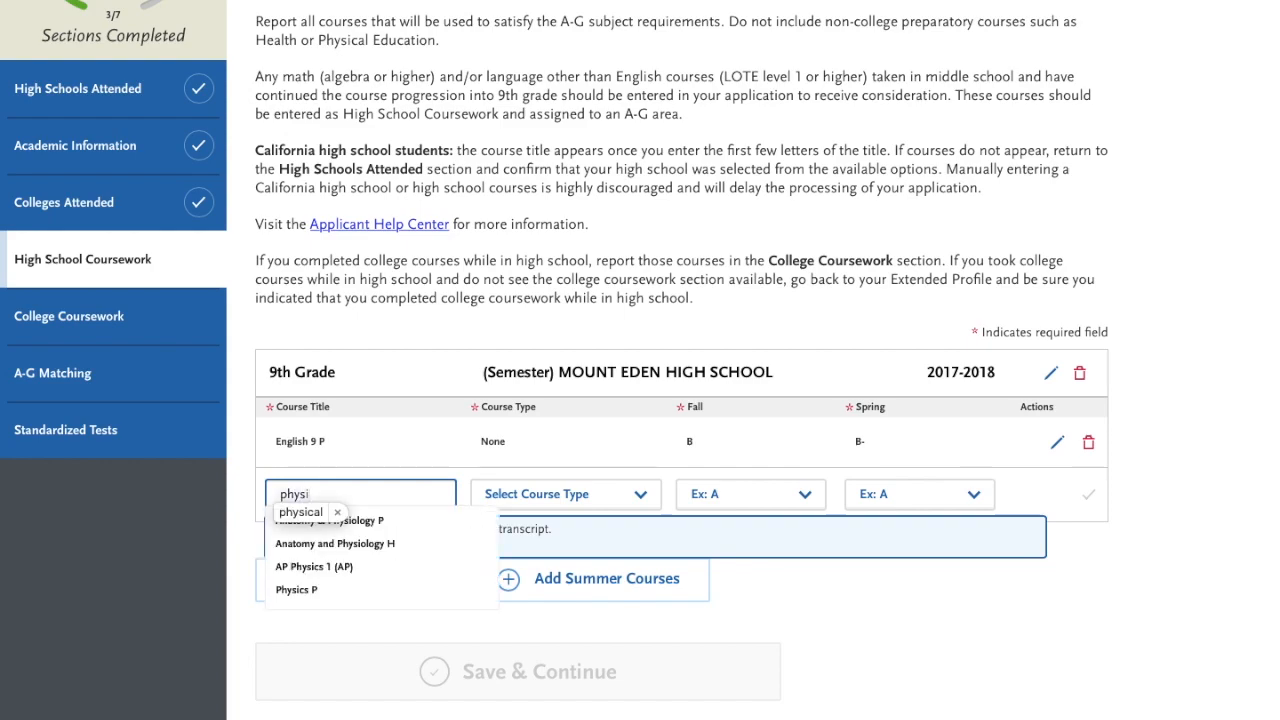
text(cal)
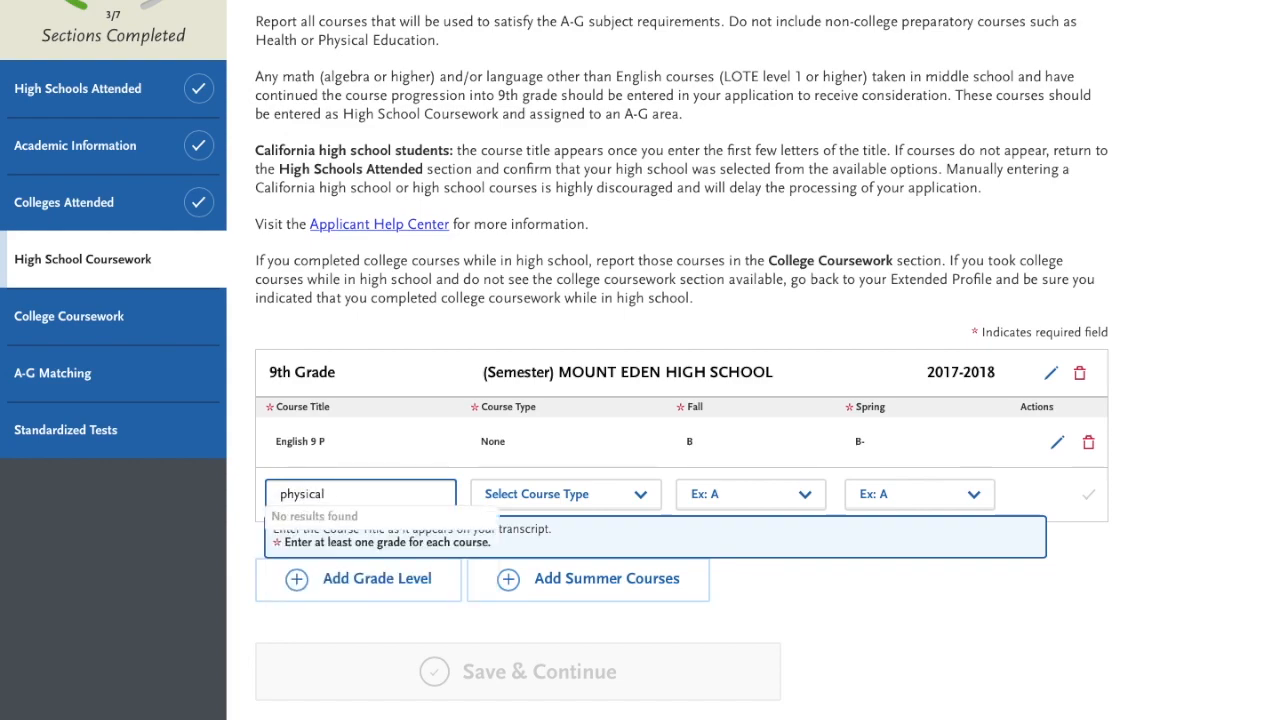
key(BackSpace)
key(BackSpace)
key(BackSpace)
key(BackSpace)
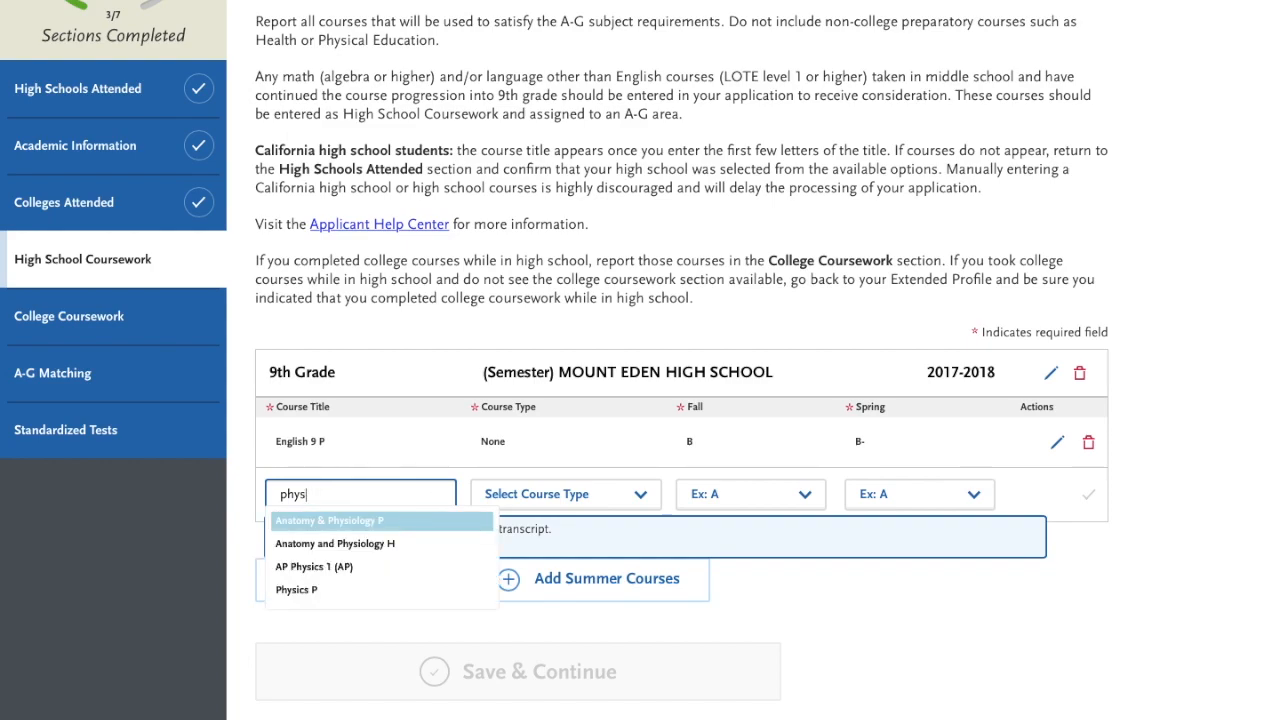
key(BackSpace)
key(BackSpace)
key(BackSpace)
key(BackSpace)
key(BackSpace)
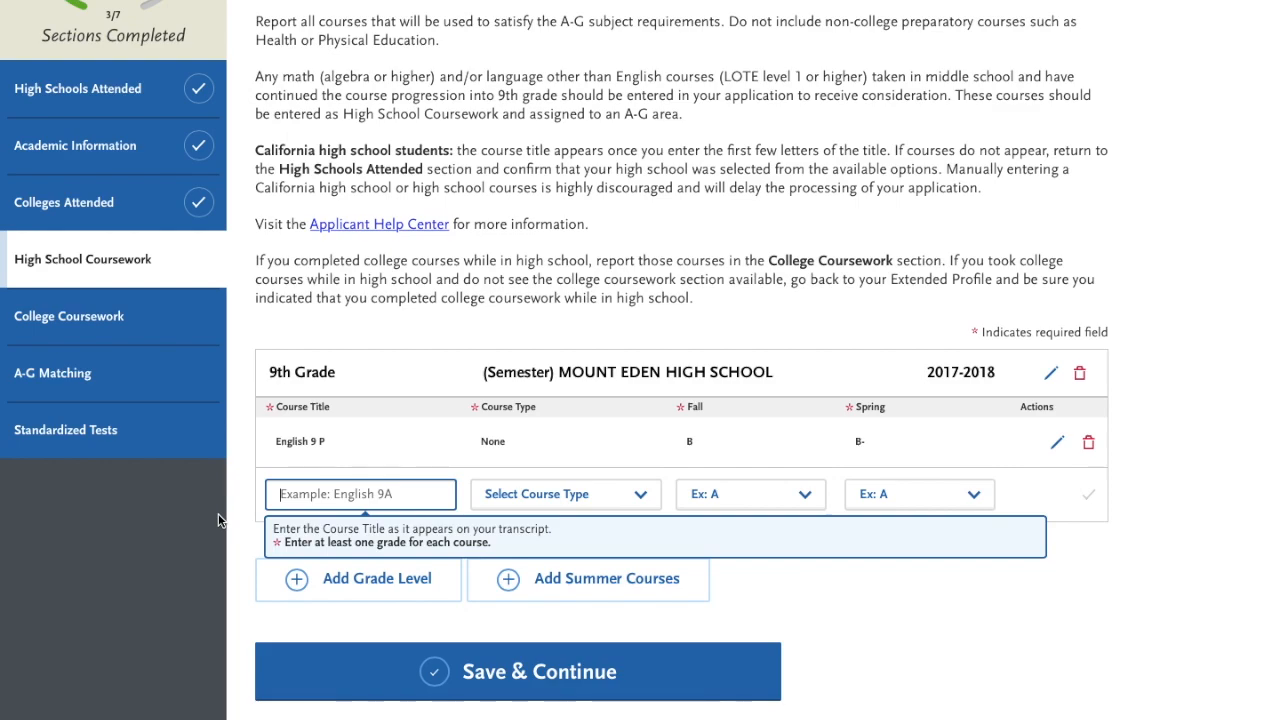
scroll(218, 513, down, 1)
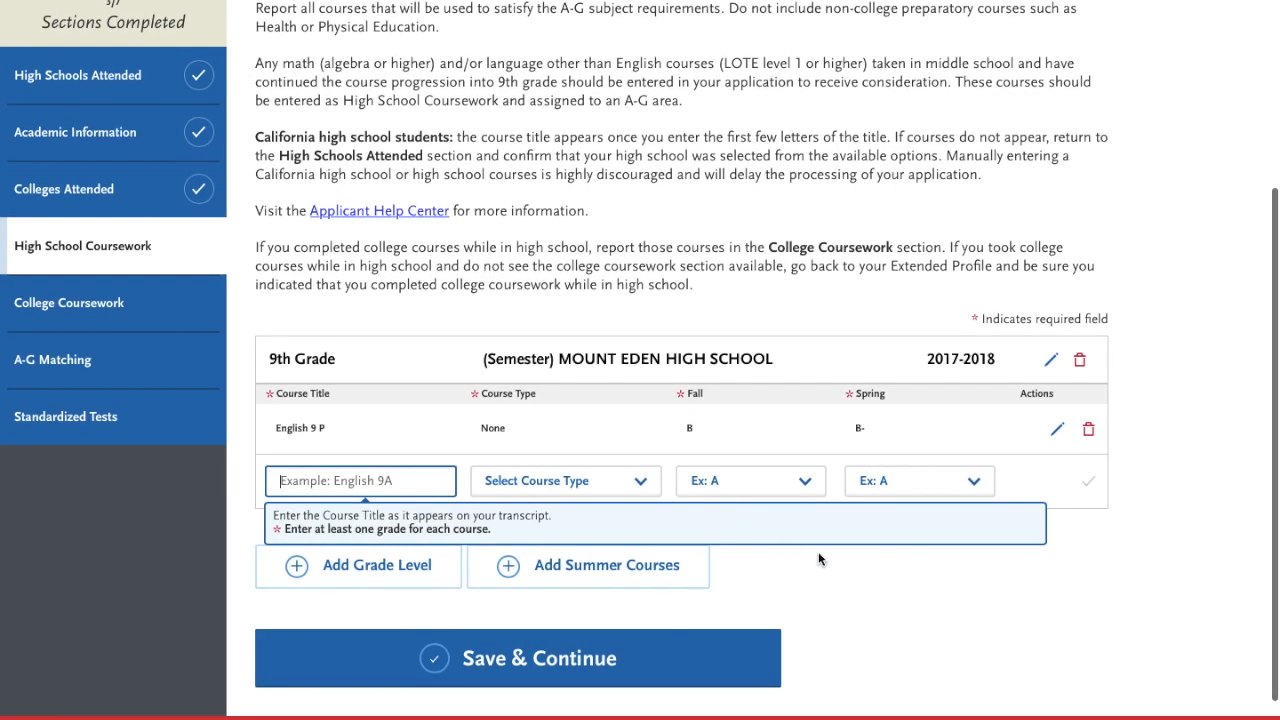
click(849, 588)
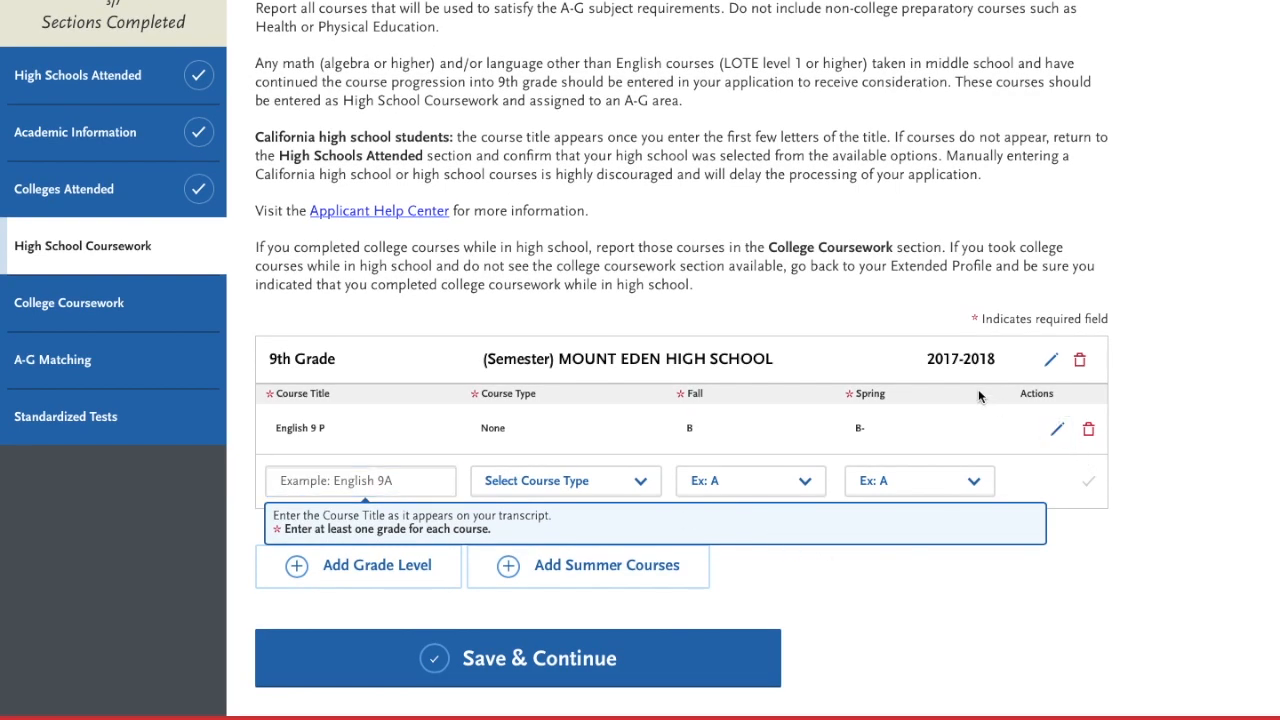
- Add a 12th Grade level at Mount Eden High School for 2020-2021 to the high school coursework
click(352, 572)
scroll(464, 547, down, 2)
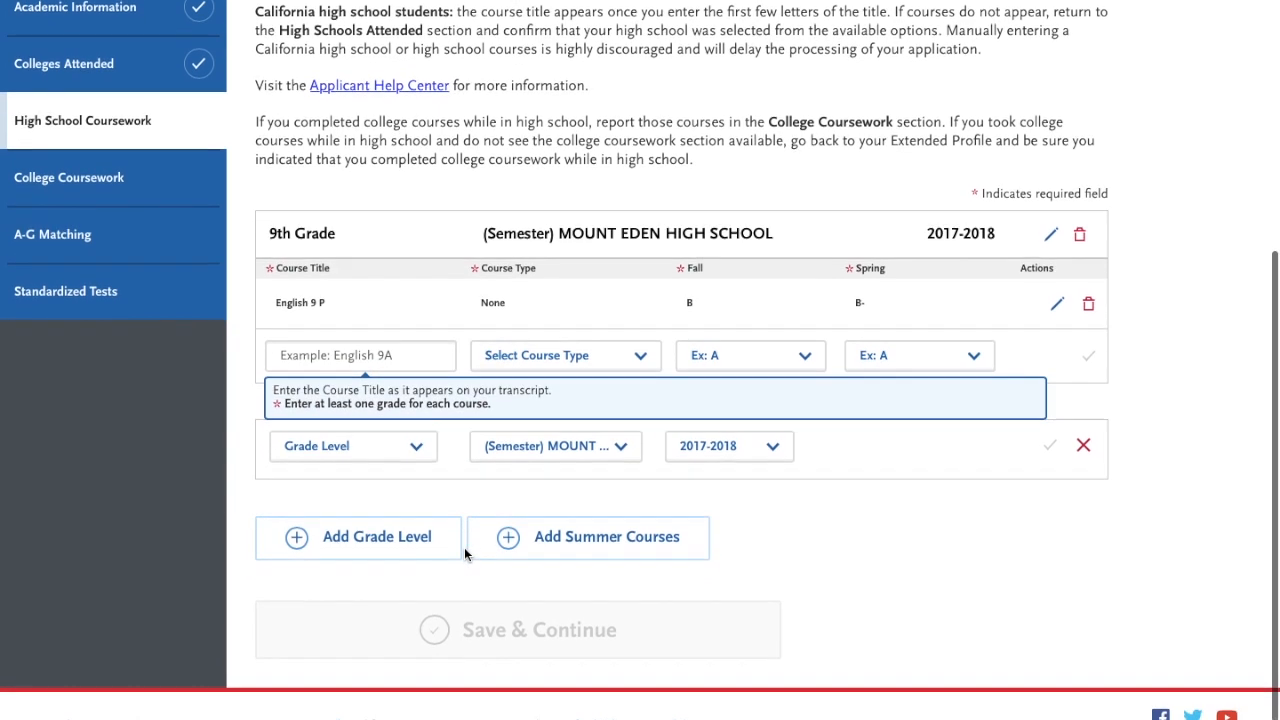
click(398, 463)
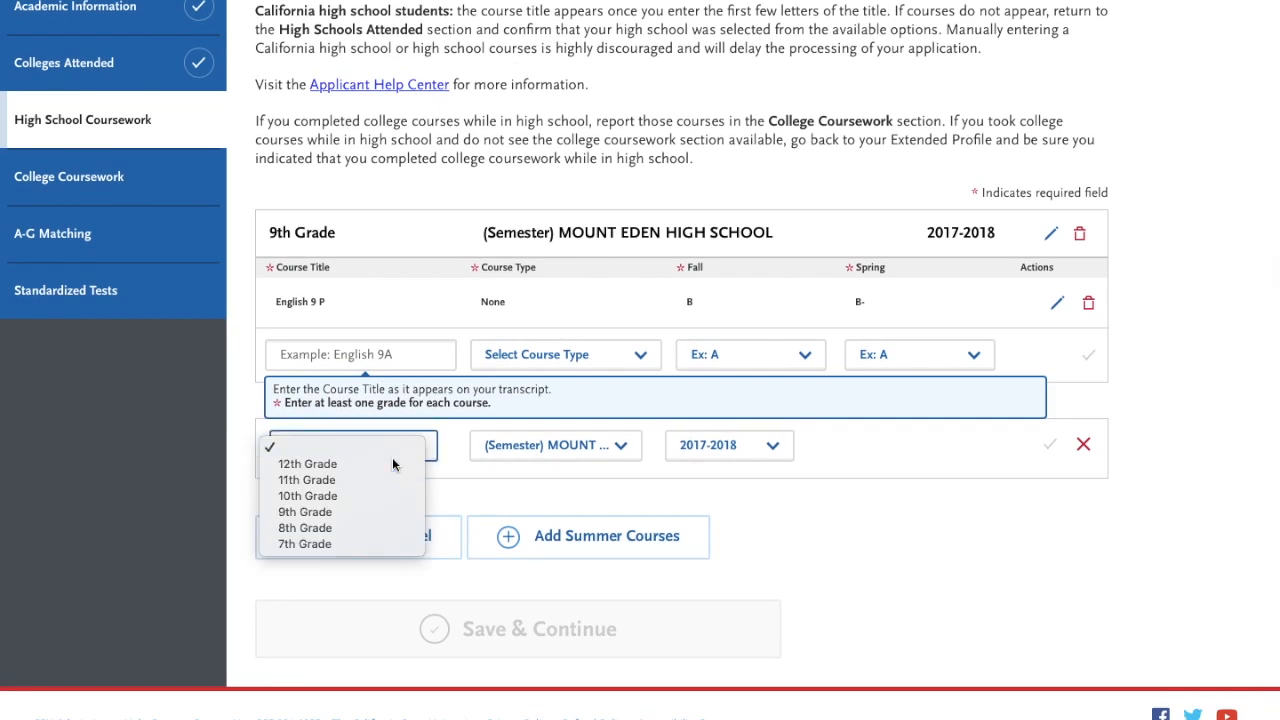
click(400, 461)
click(719, 448)
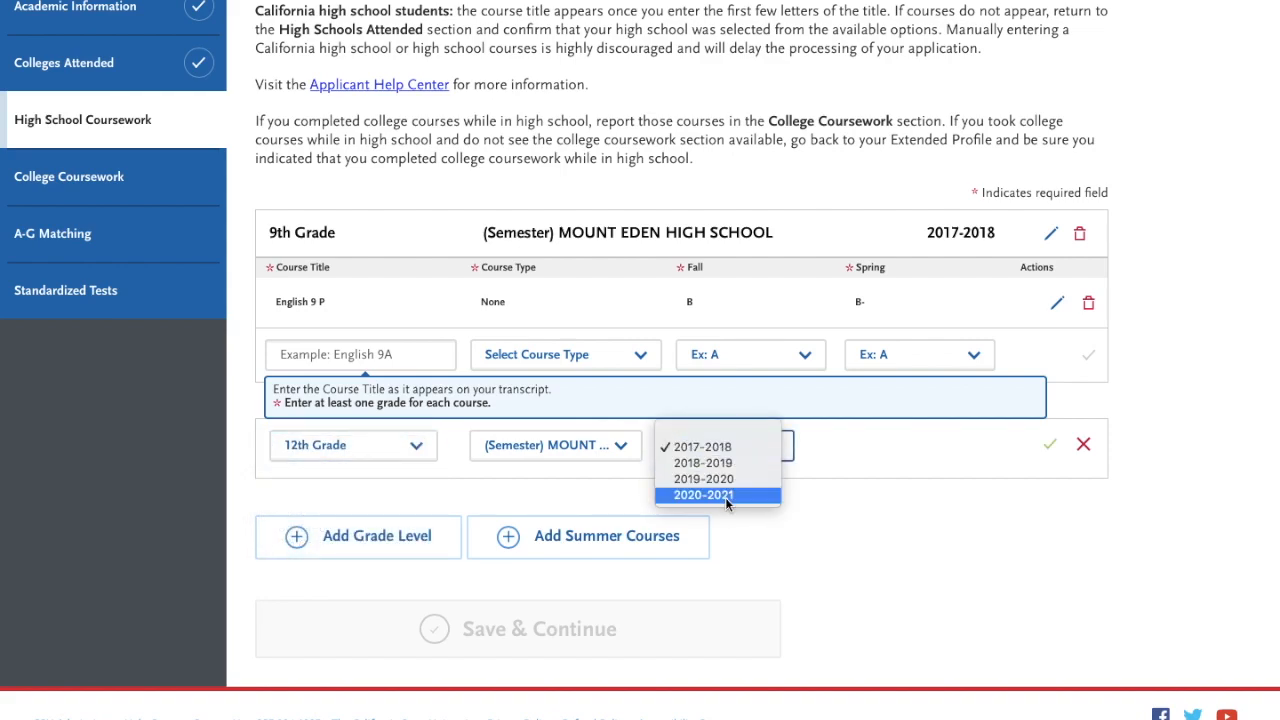
click(725, 496)
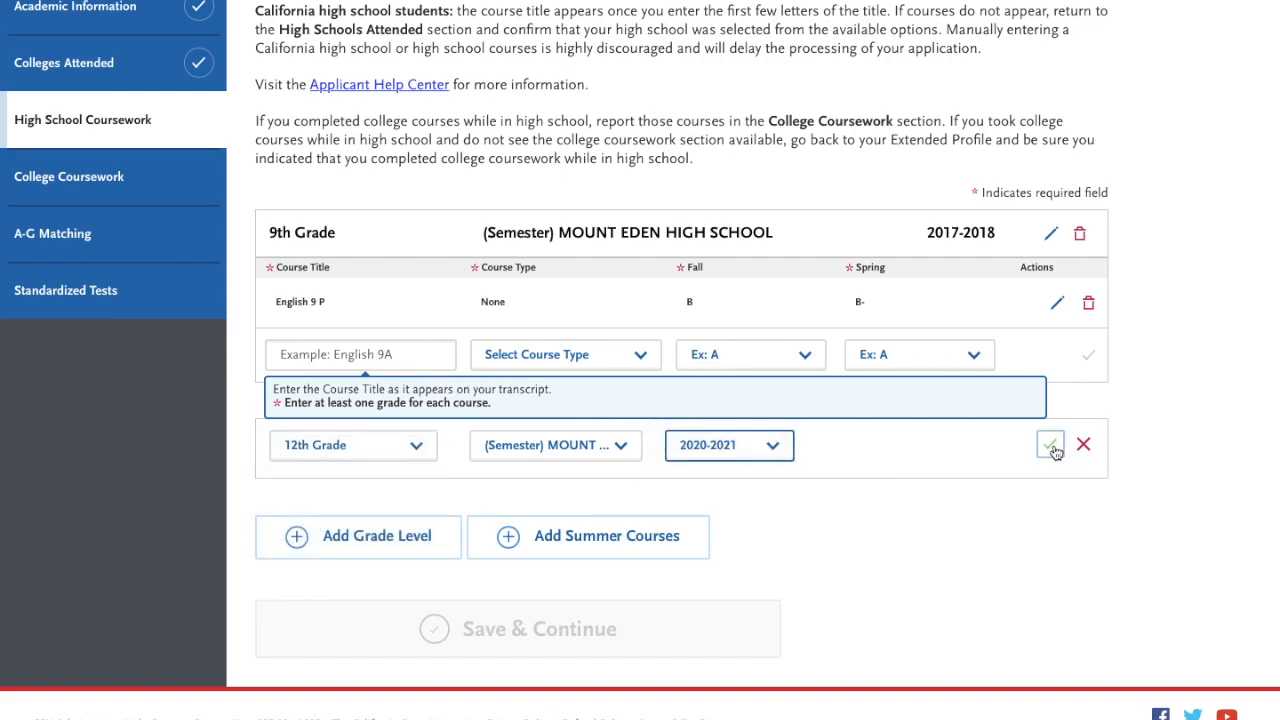
click(1052, 446)
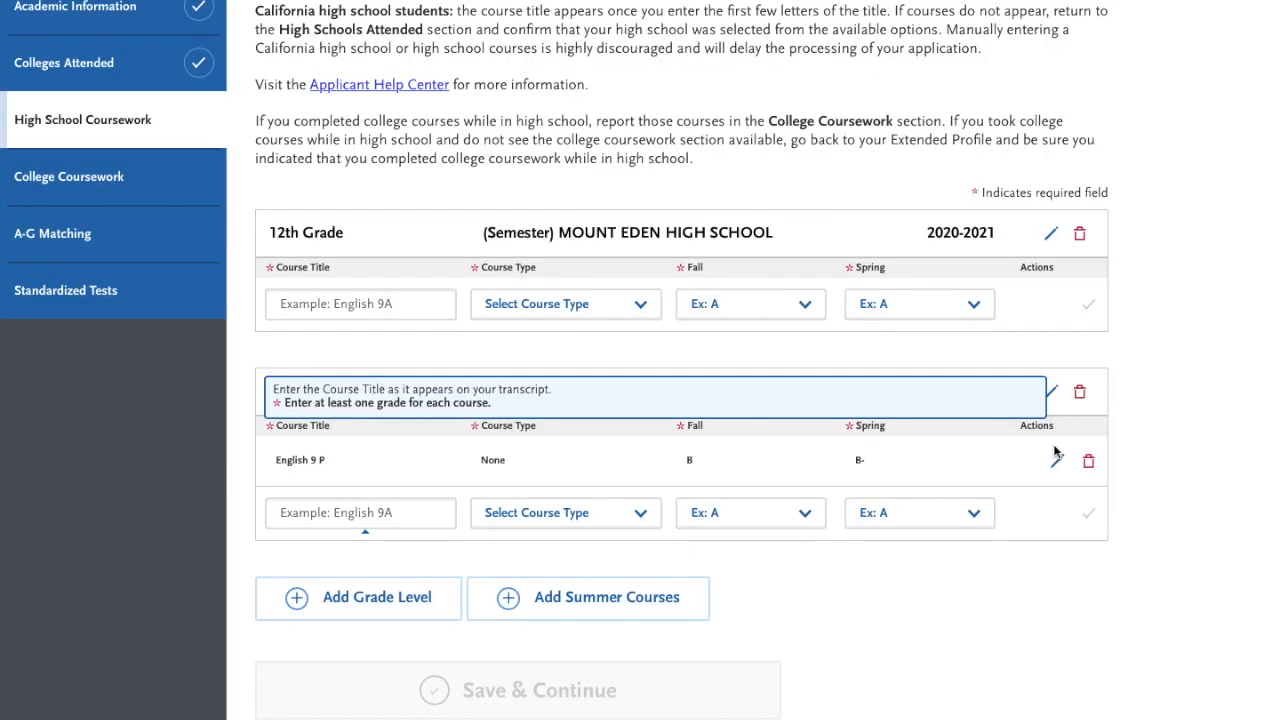
- Add American Government P to the 9th Grade courses with In Progress for Fall and No Grade for Spring
scroll(654, 549, down, 1)
click(348, 480)
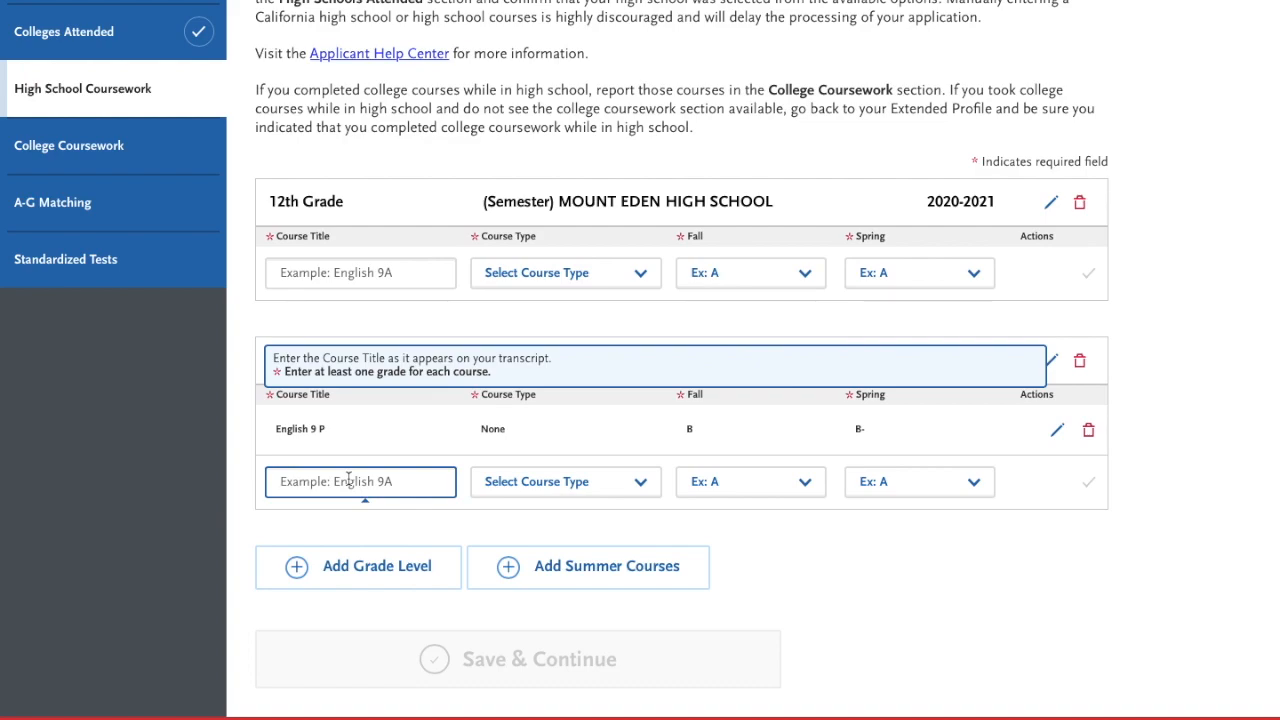
text(gover)
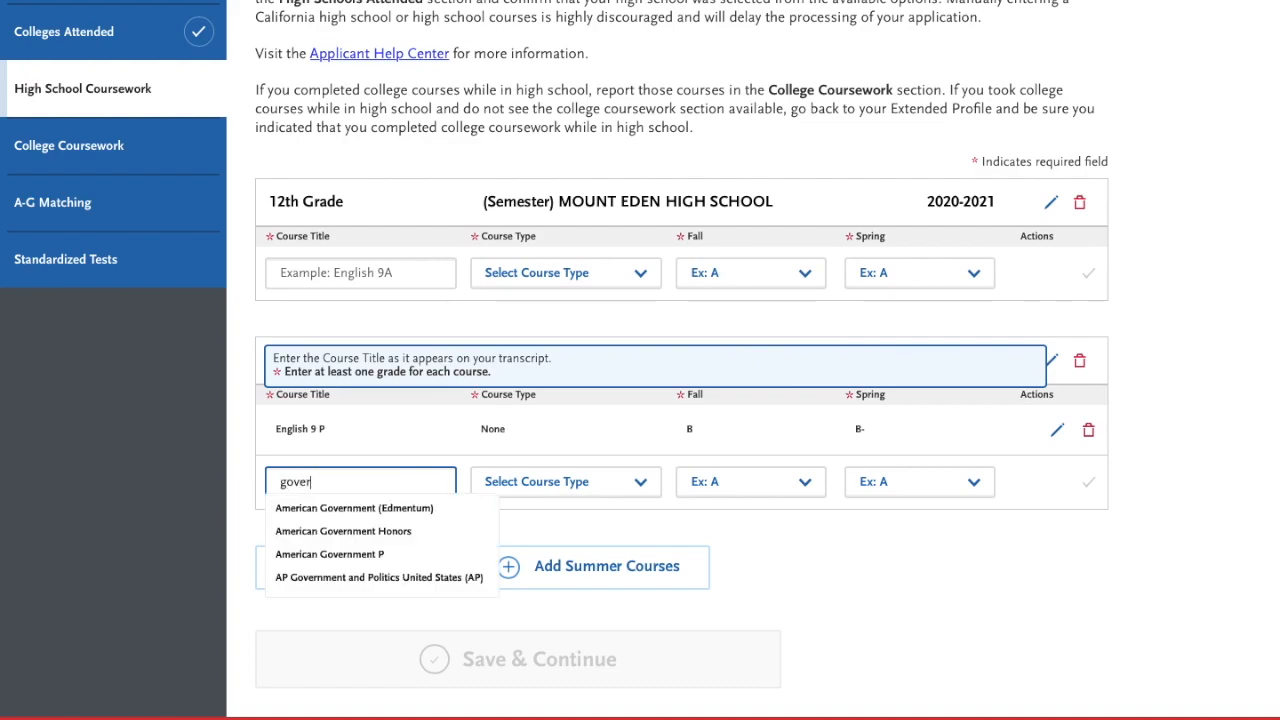
click(362, 554)
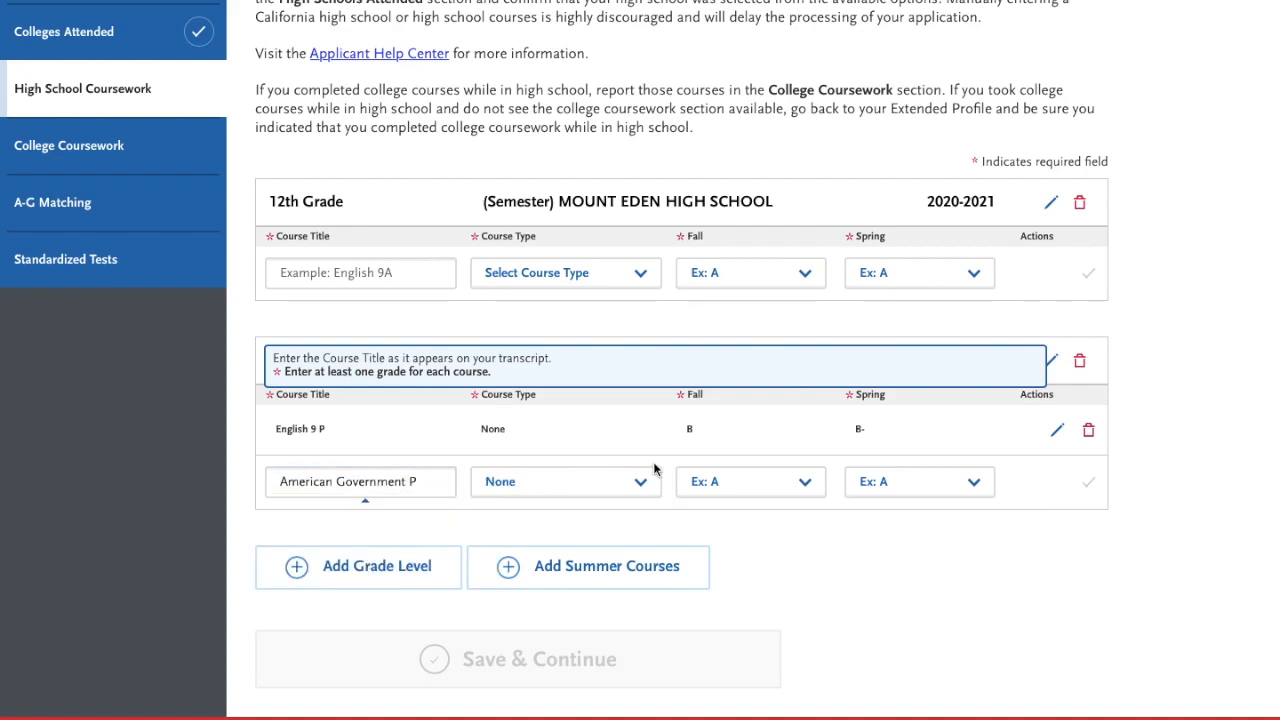
click(742, 486)
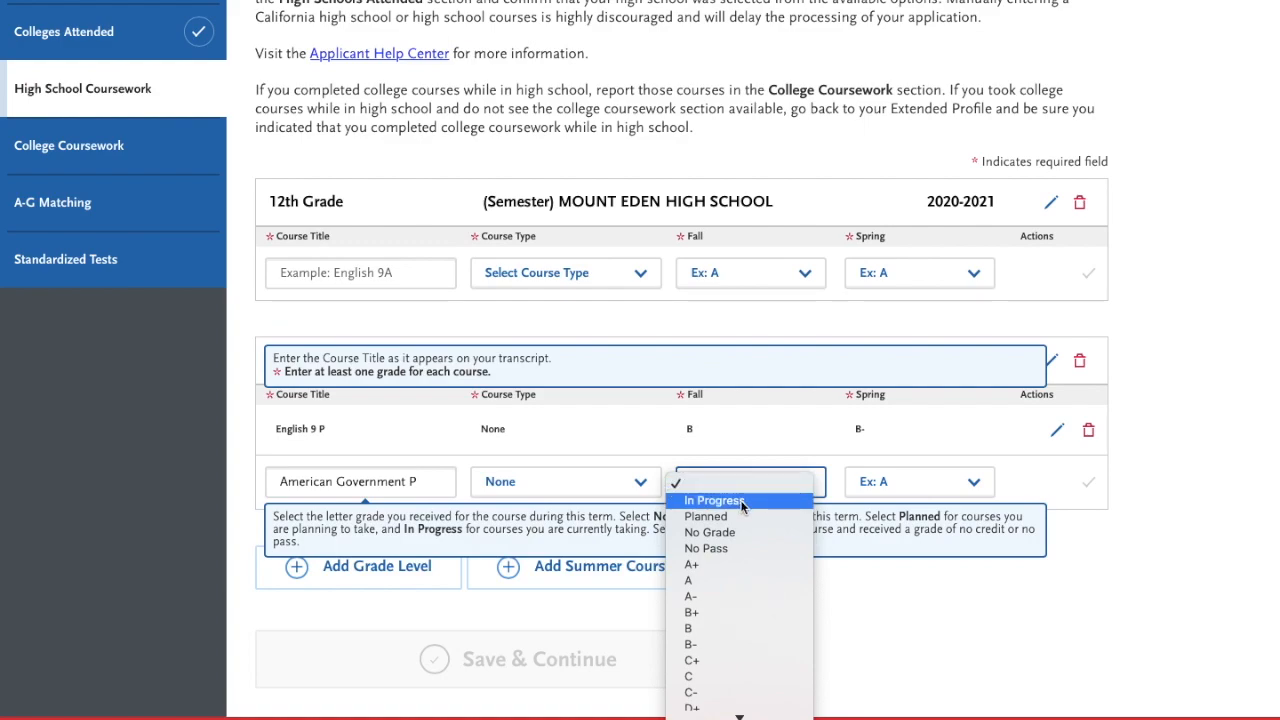
click(742, 502)
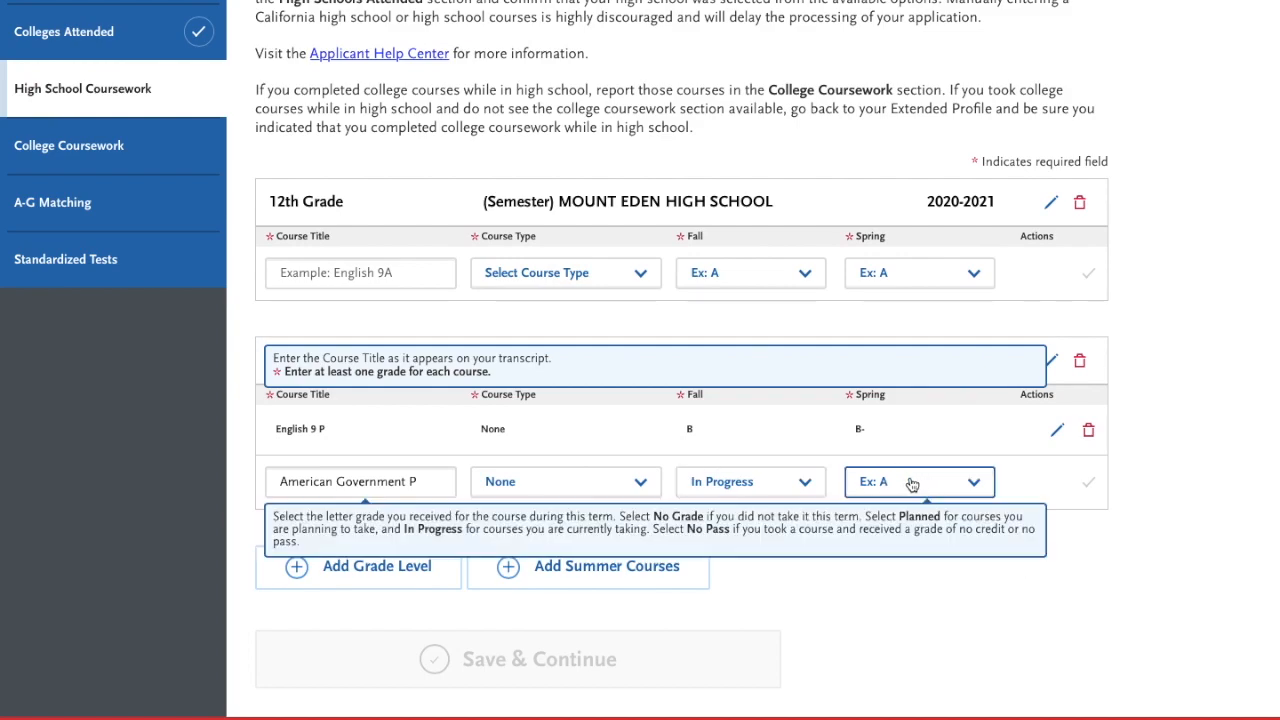
click(909, 484)
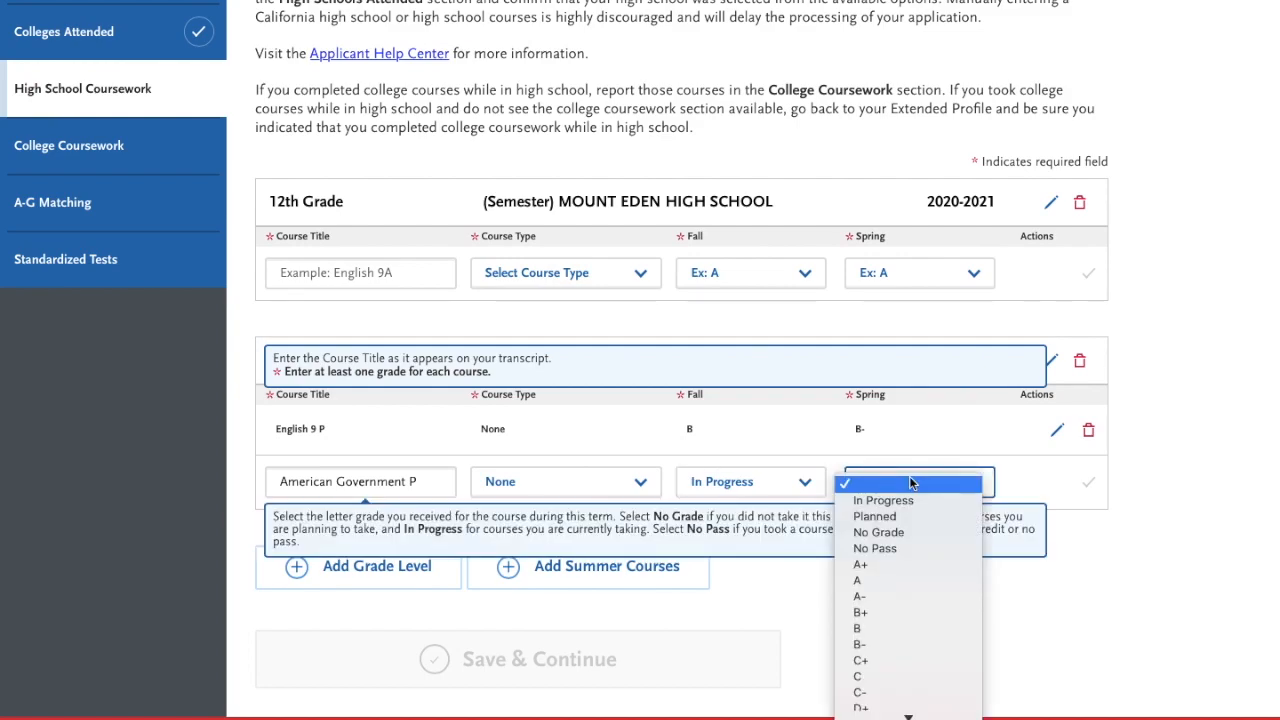
click(904, 535)
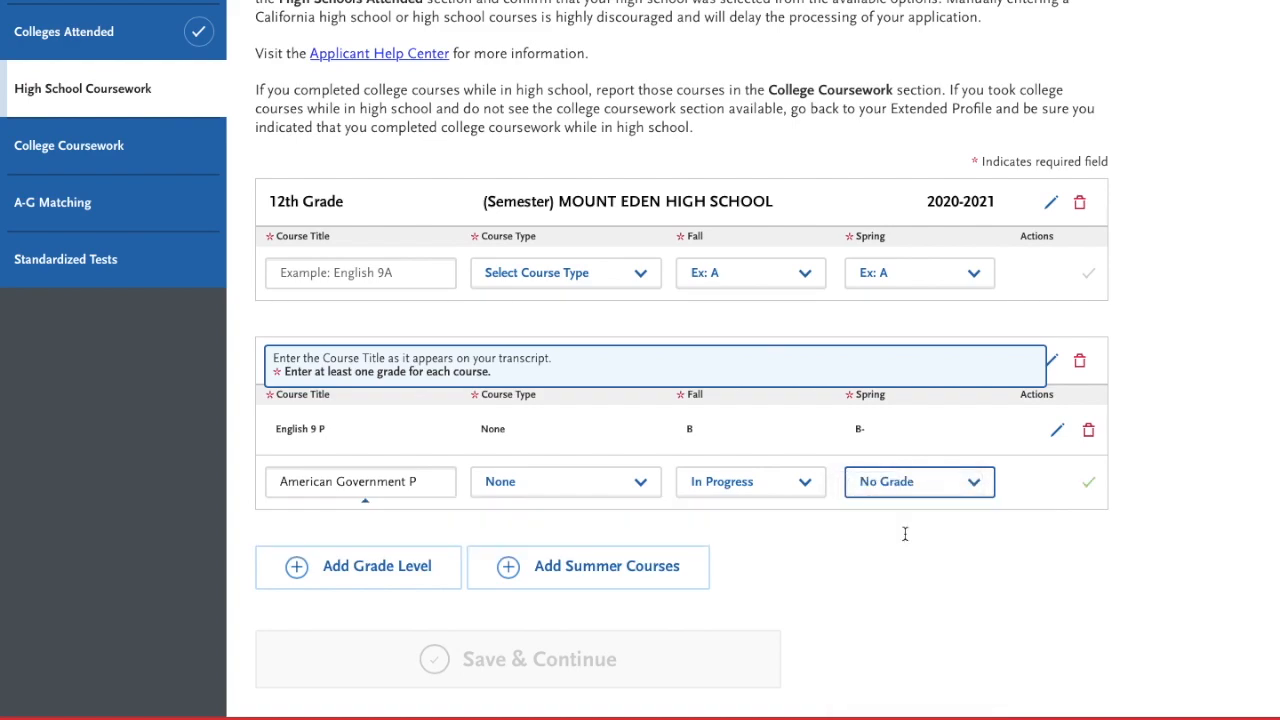
click(1094, 486)
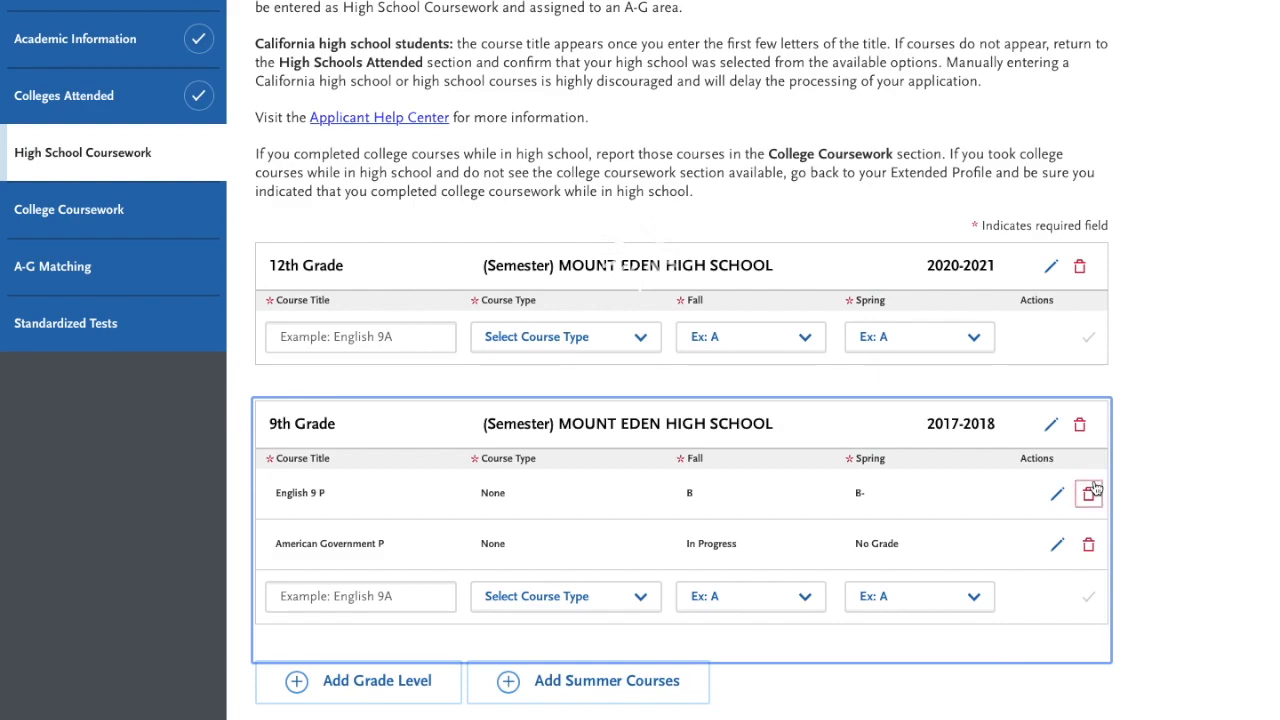
- Add Economics P to the 9th Grade courses with No Grade for Fall and Planned for Spring
click(360, 596)
text(eceo)
key(BackSpace)
key(BackSpace)
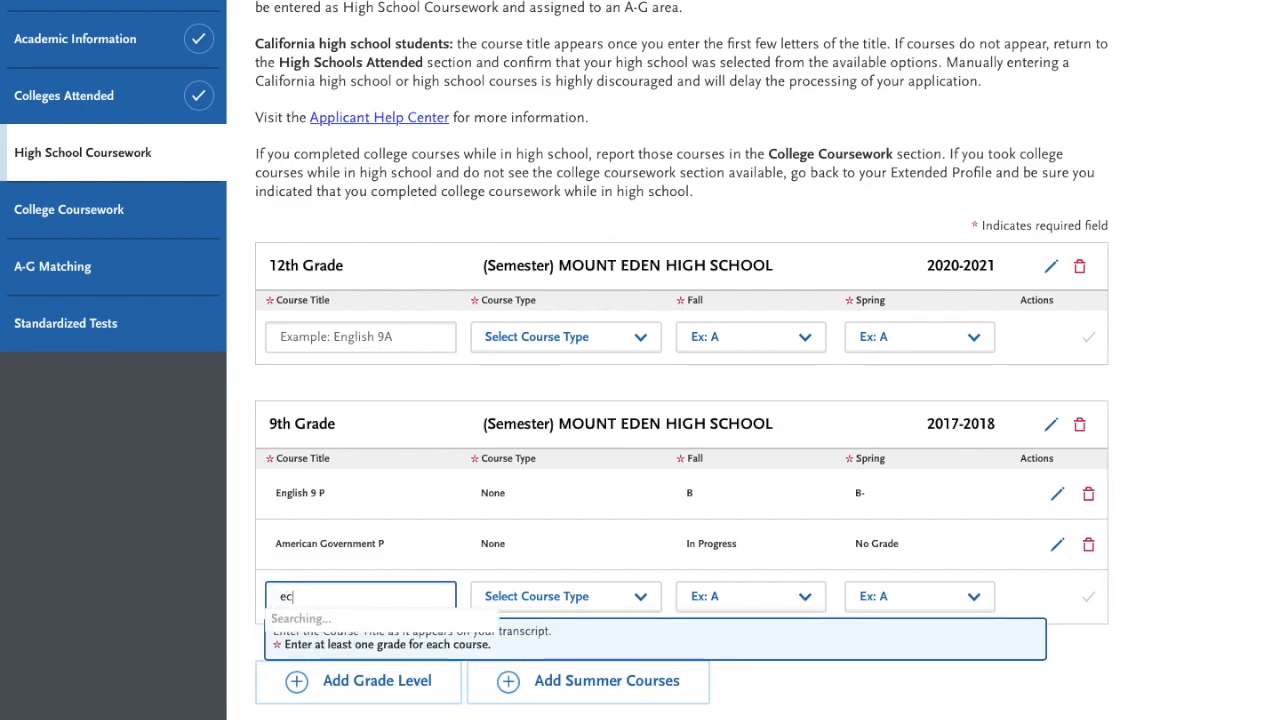
text(ono)
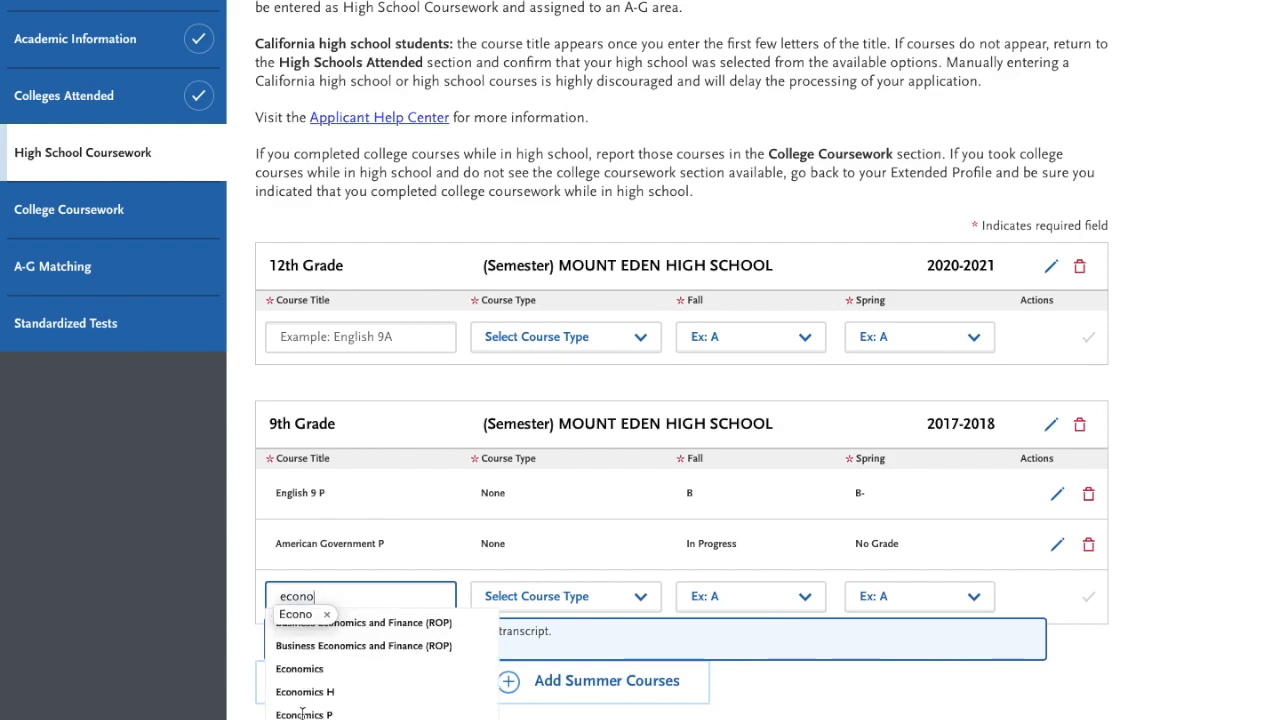
click(304, 714)
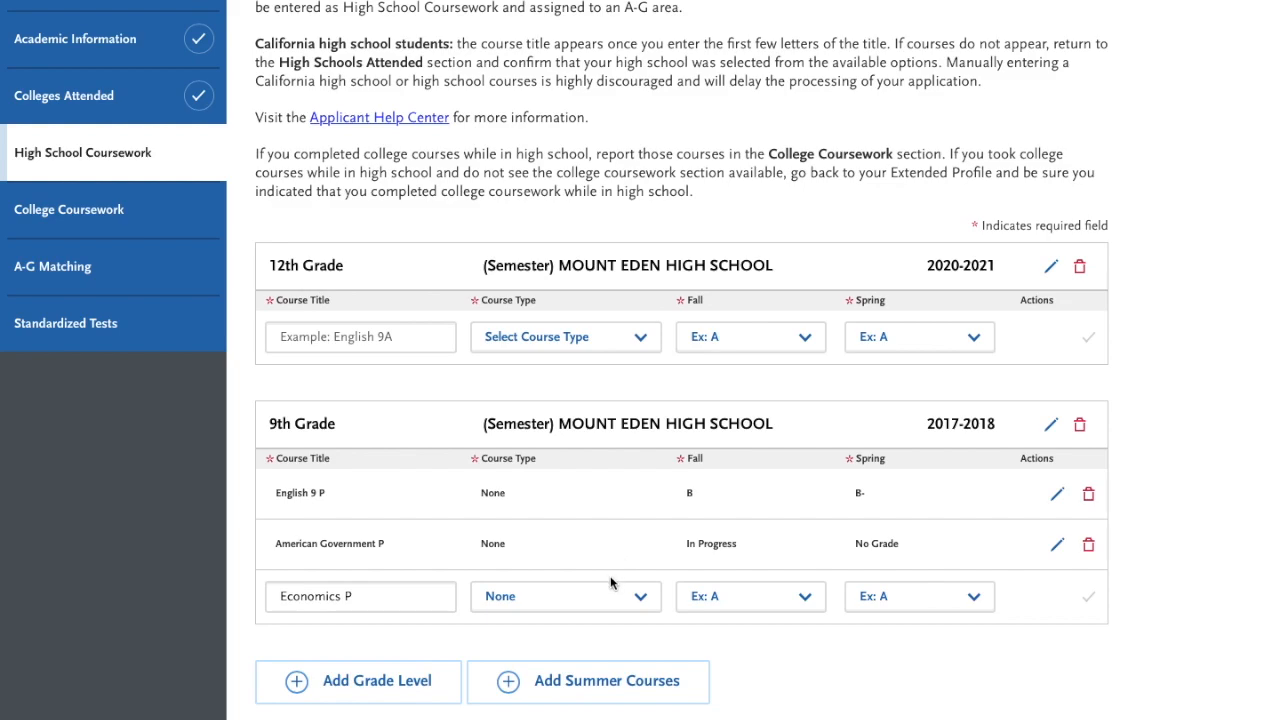
click(745, 600)
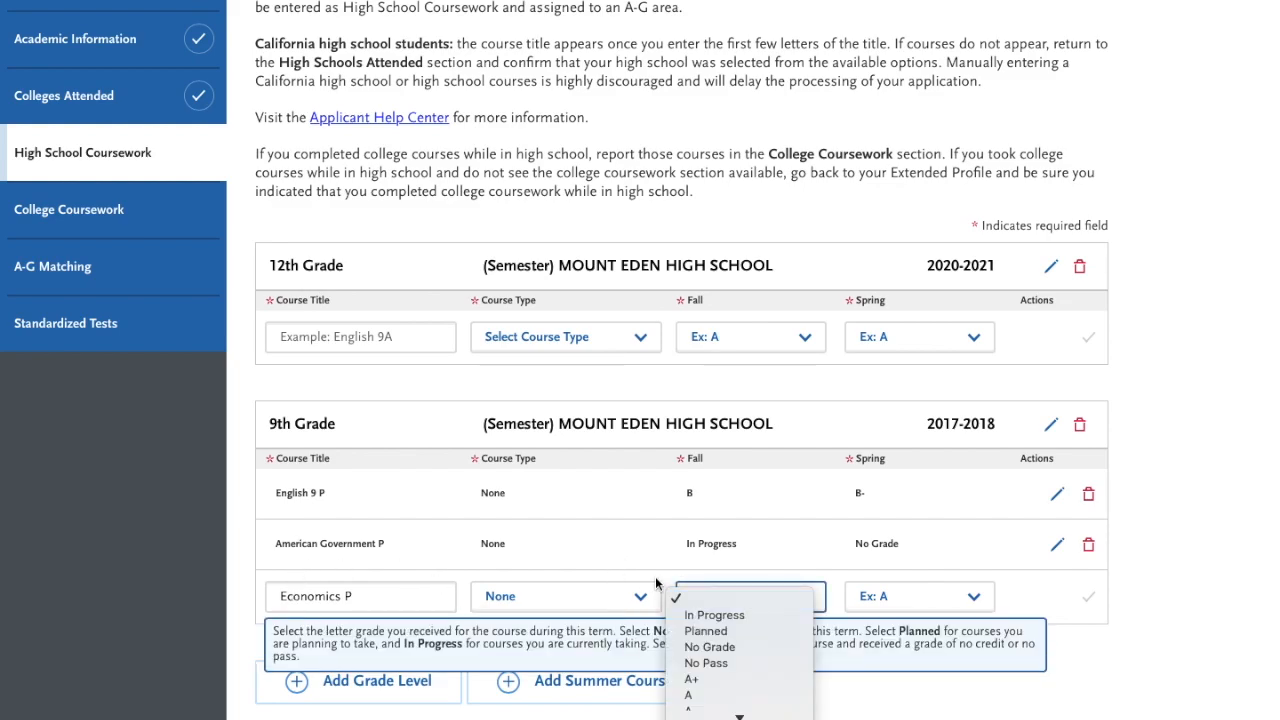
click(731, 648)
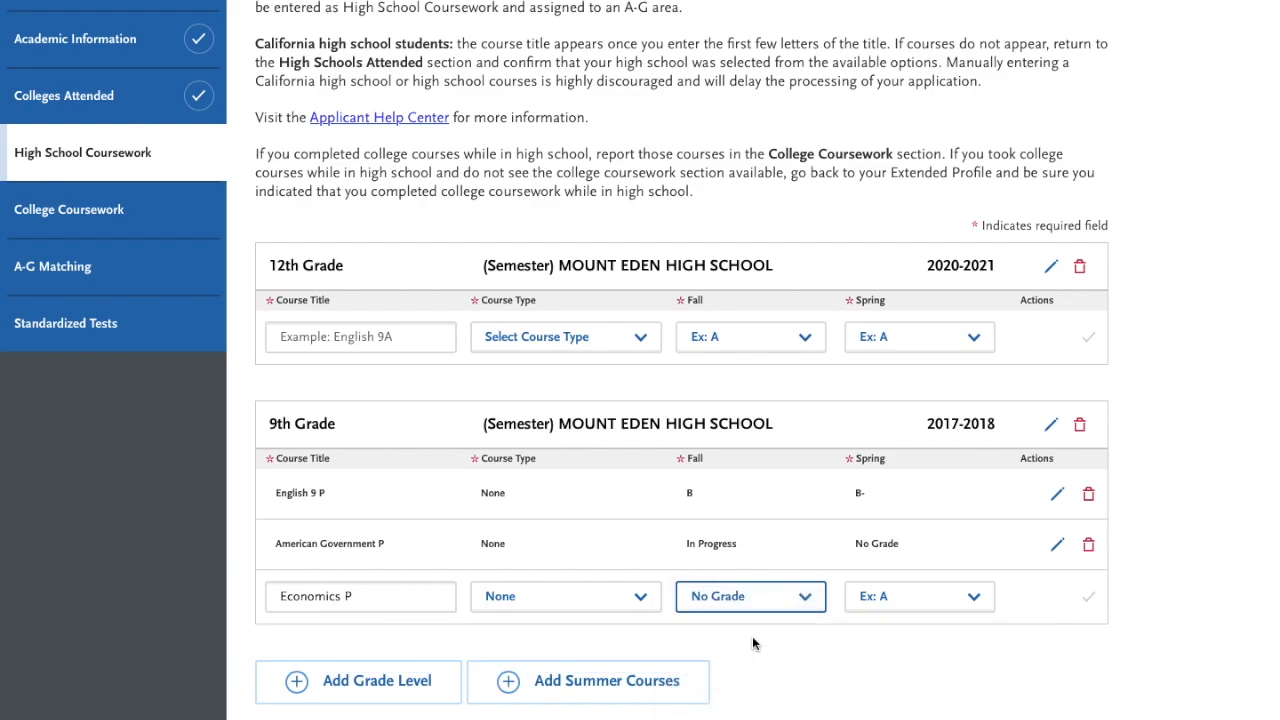
click(911, 596)
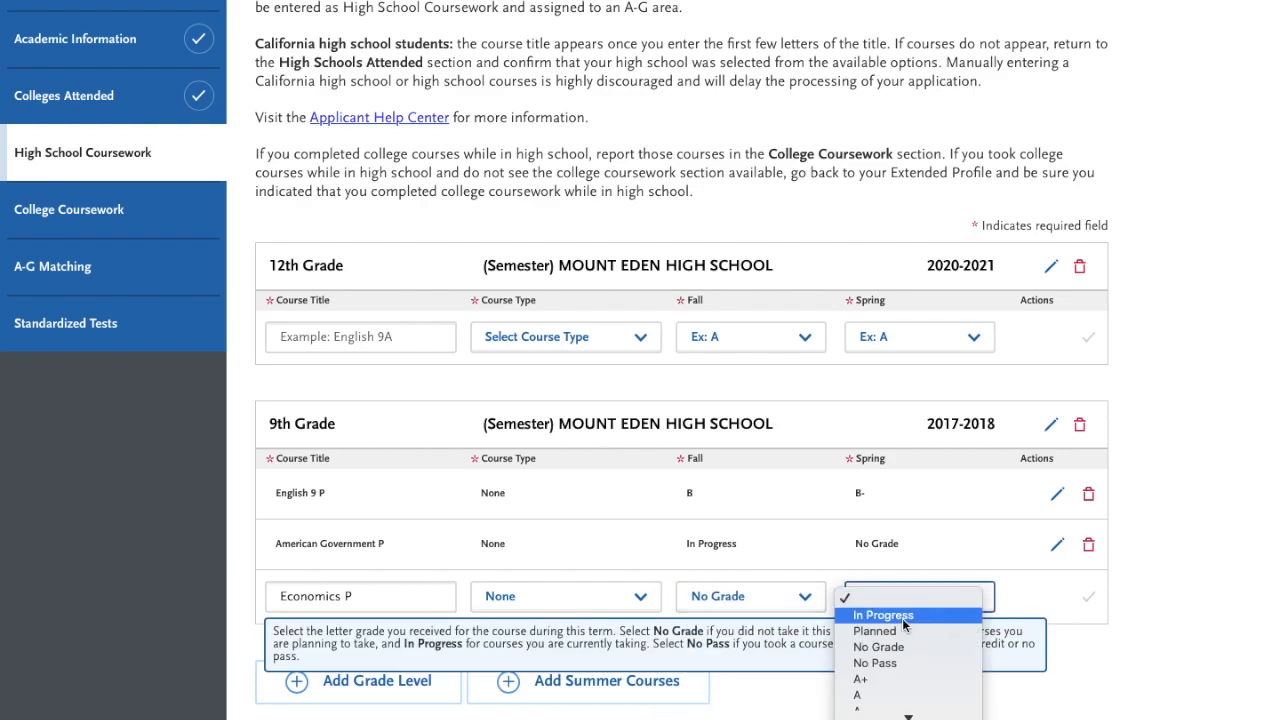
click(901, 631)
click(1090, 597)
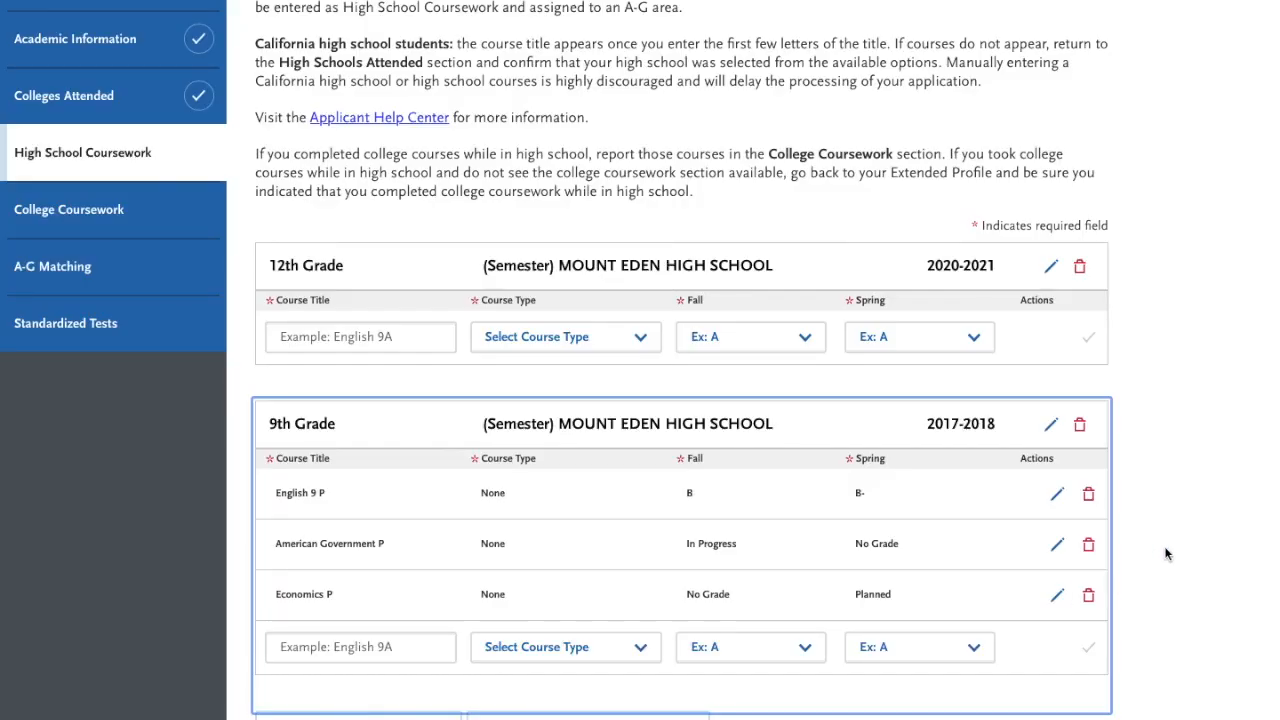
scroll(1165, 553, down, 2)
scroll(1165, 553, down, 1)
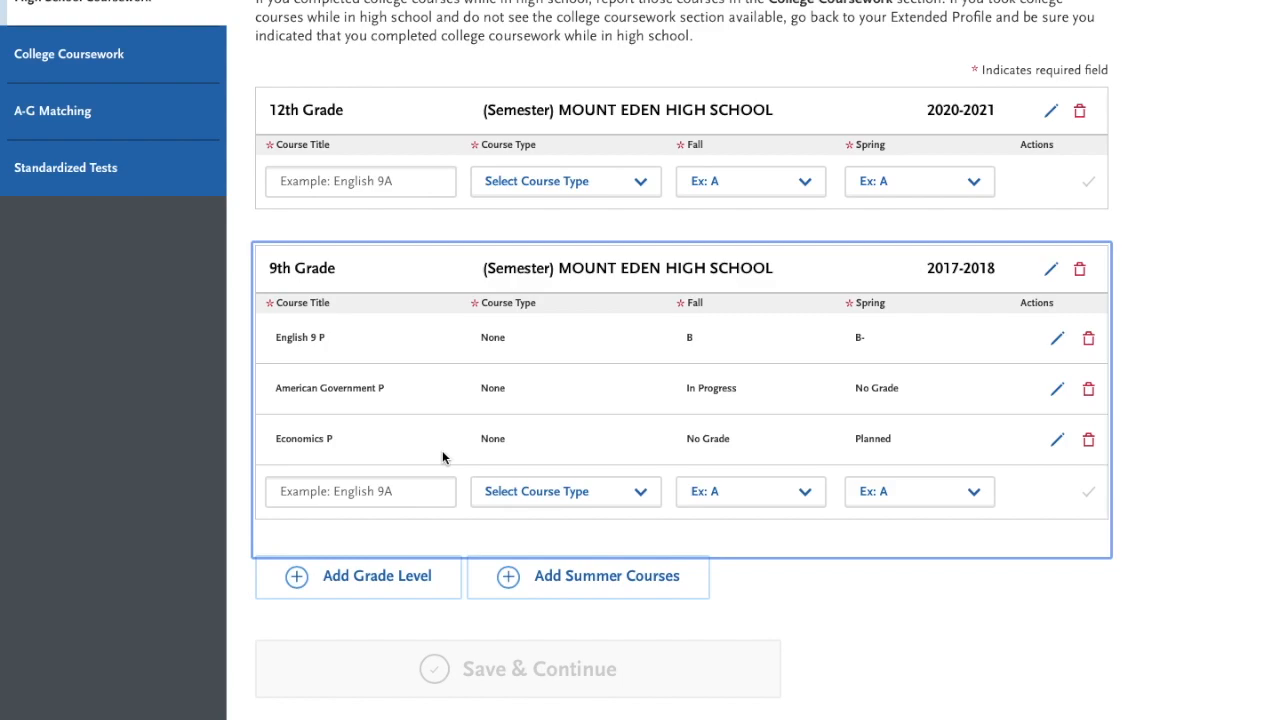
- Delete American Government P and Economics P from the 9th Grade courses
click(438, 487)
click(398, 175)
click(1088, 388)
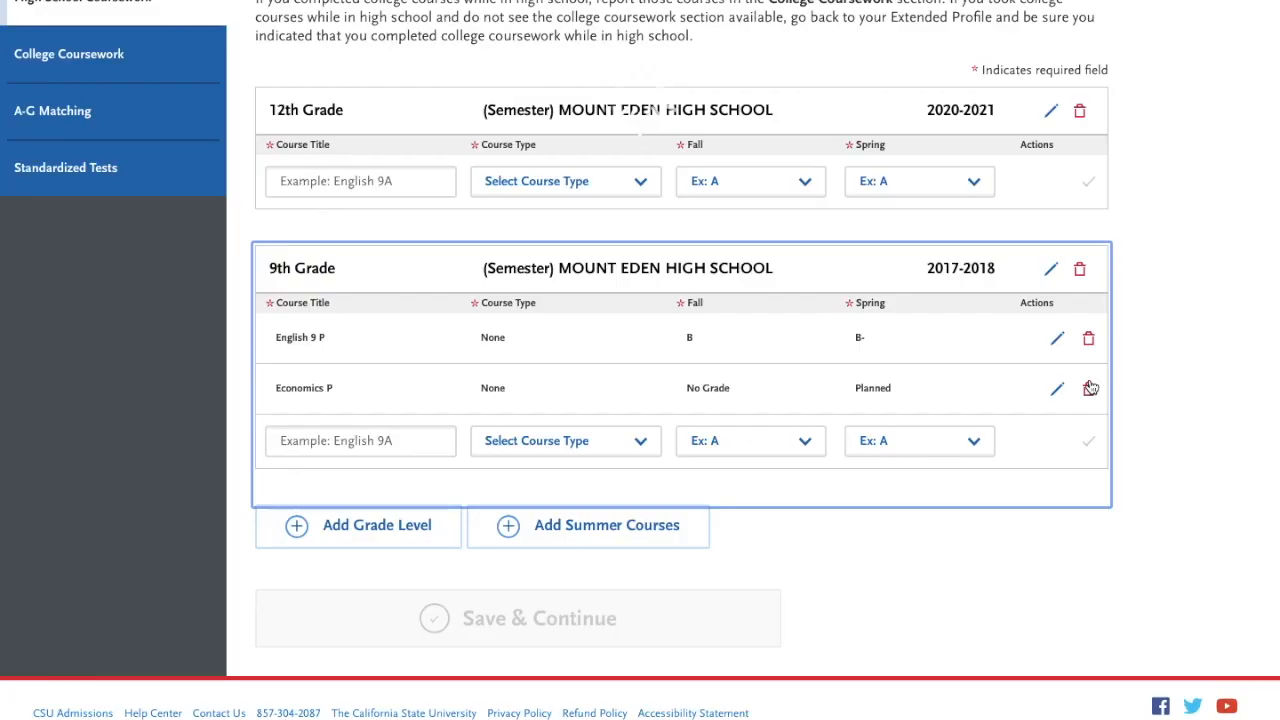
click(1090, 388)
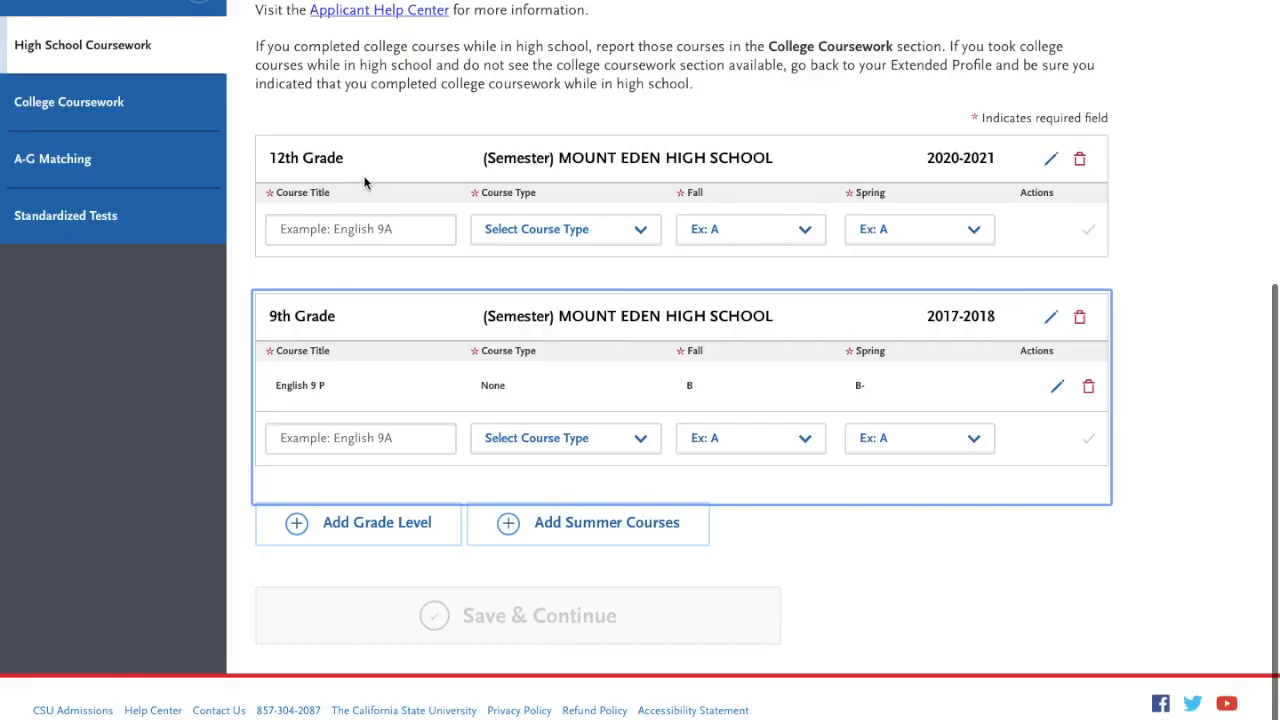
click(382, 226)
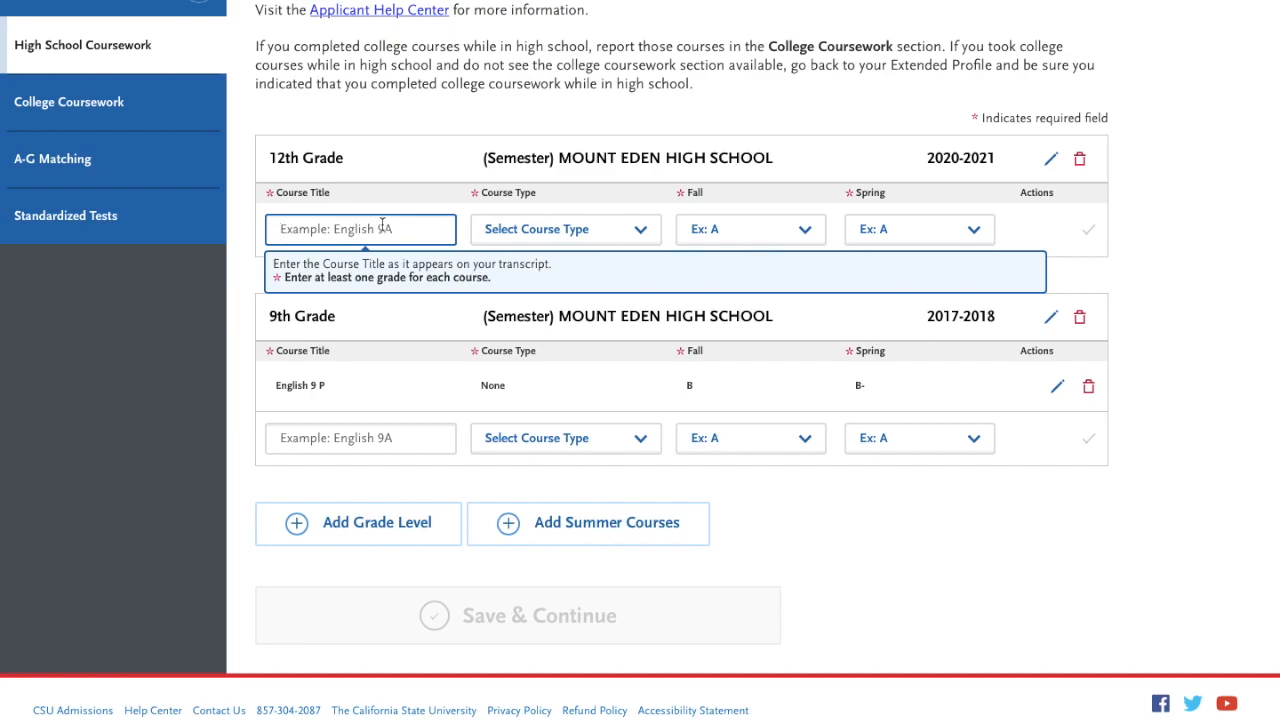
- Add an 11th Grade level at Mount Eden High School for 2019-2020 to the high school coursework
click(383, 522)
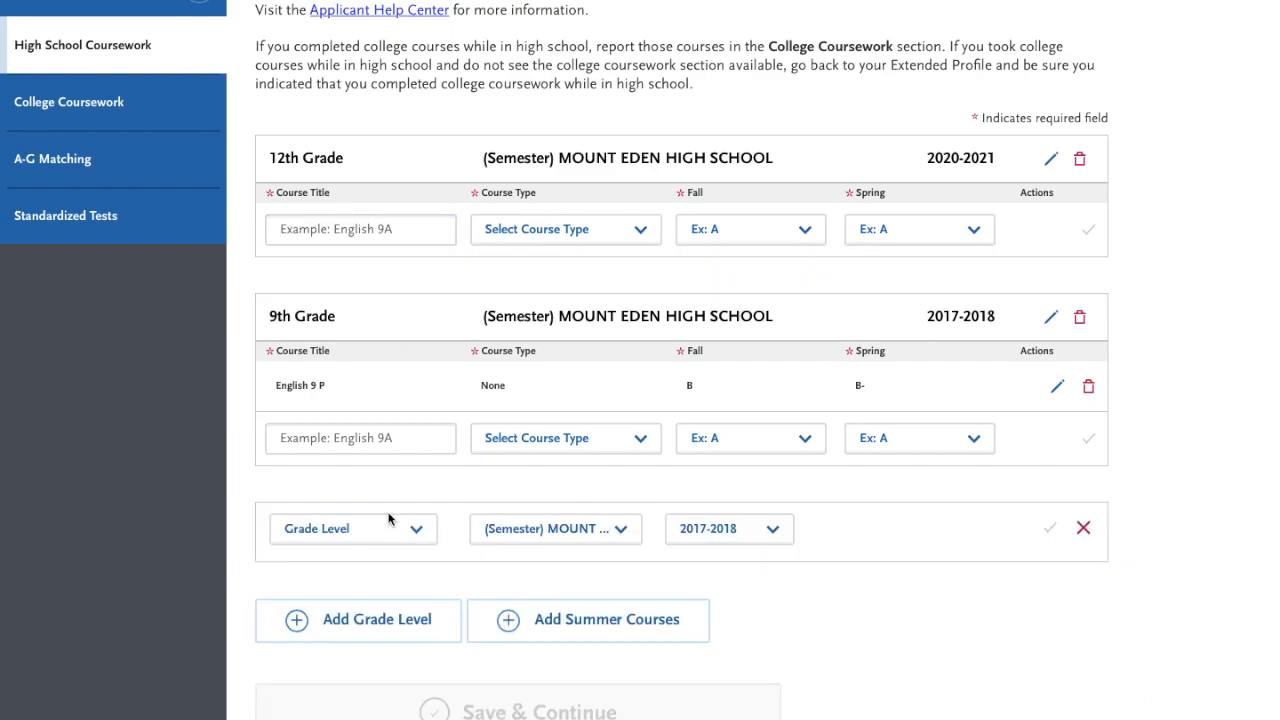
click(366, 531)
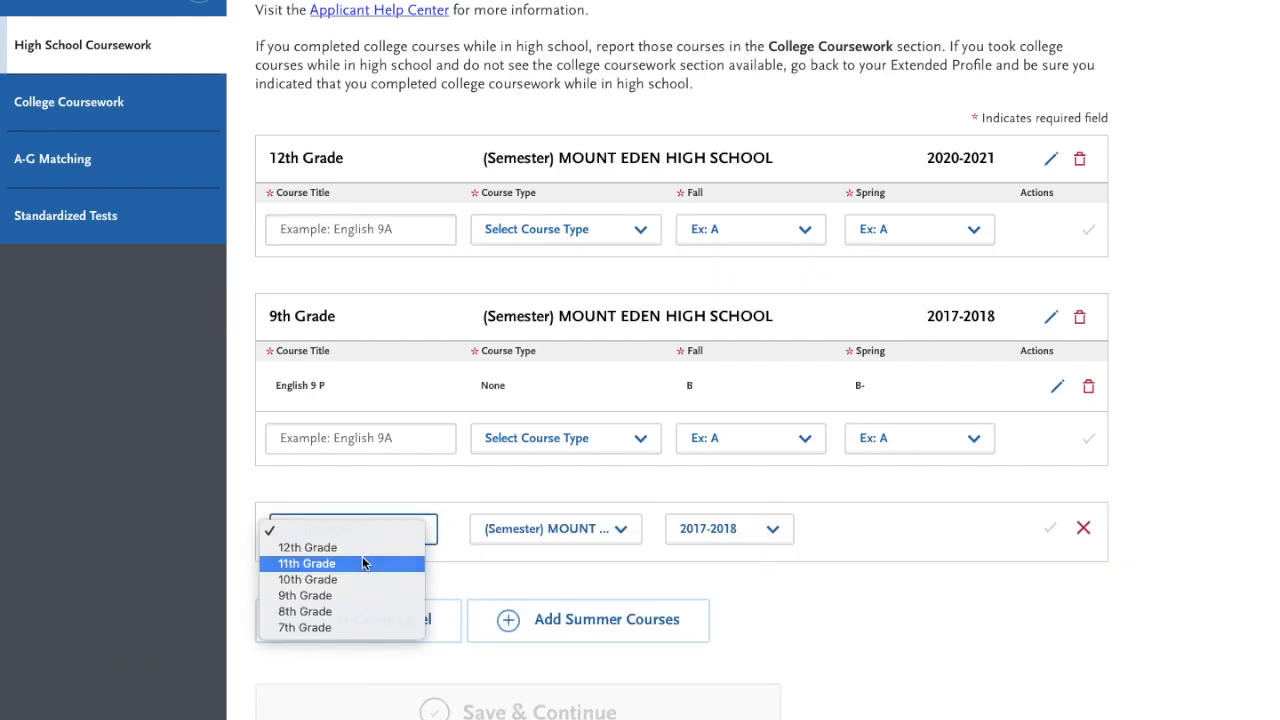
click(363, 563)
click(720, 532)
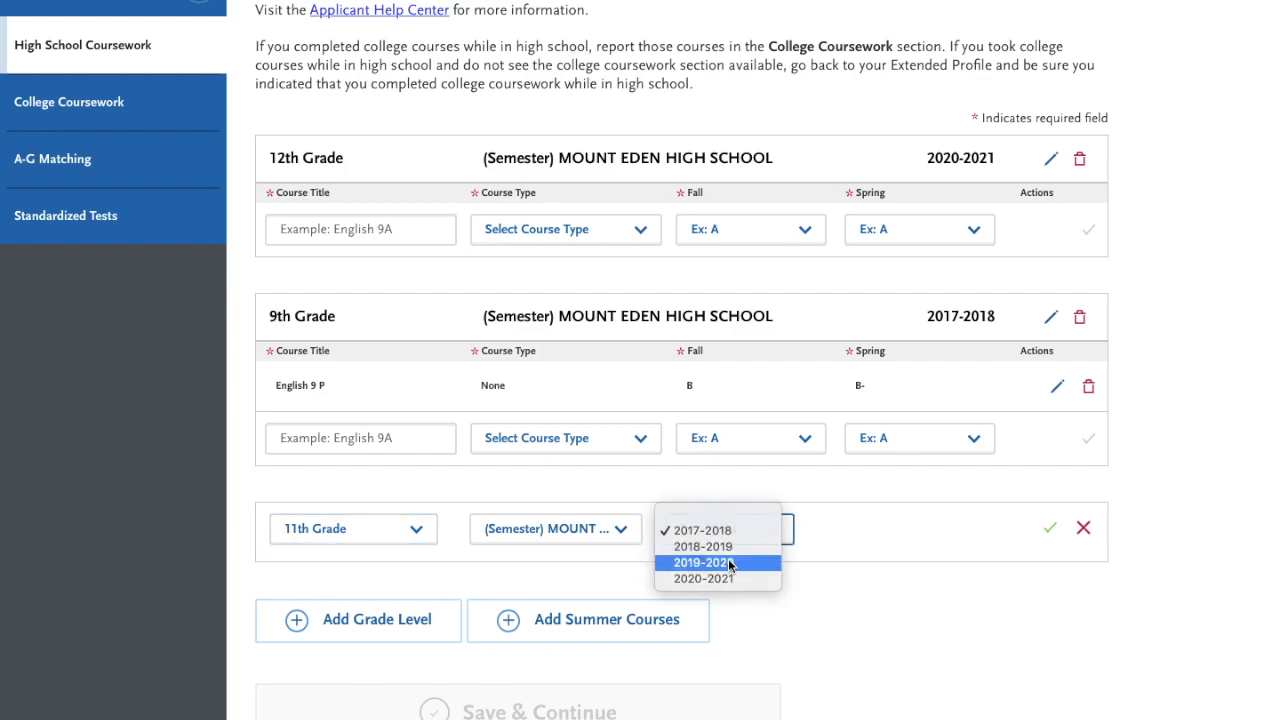
click(720, 563)
click(1049, 528)
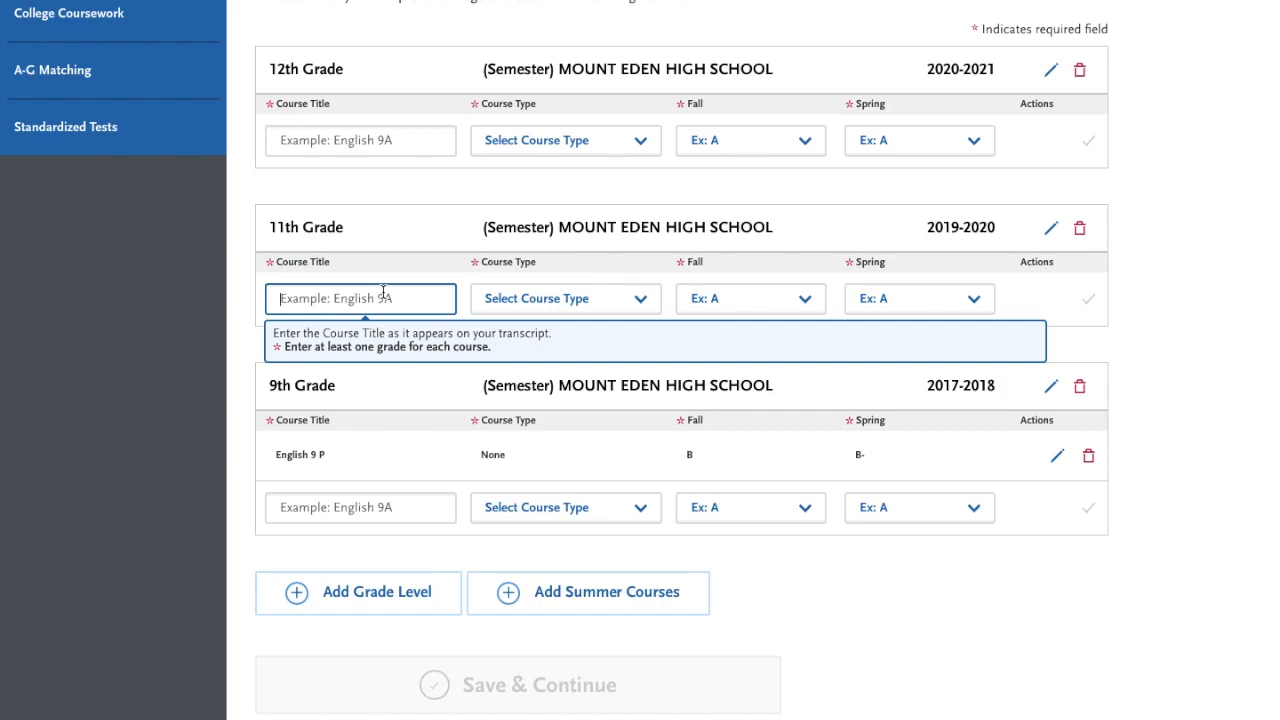
- Add Geometry P to the 11th Grade courses with B- for Fall and A- for Spring
text(geometry)
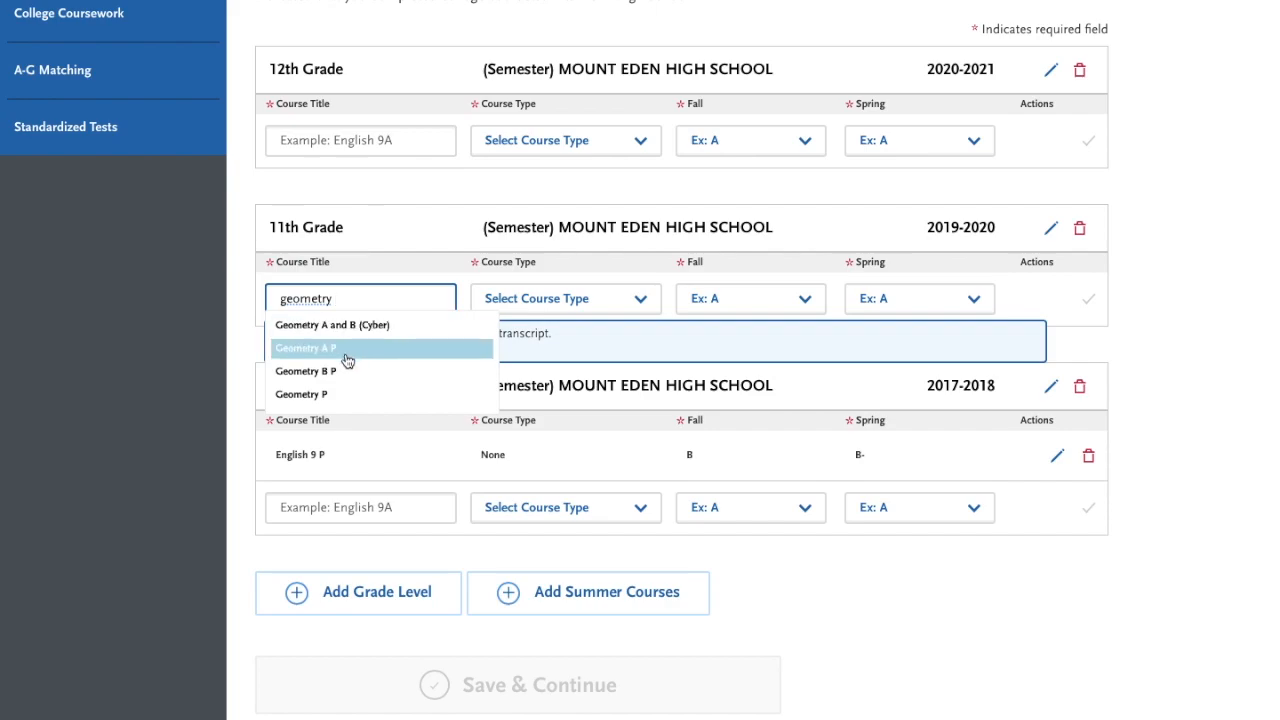
click(337, 395)
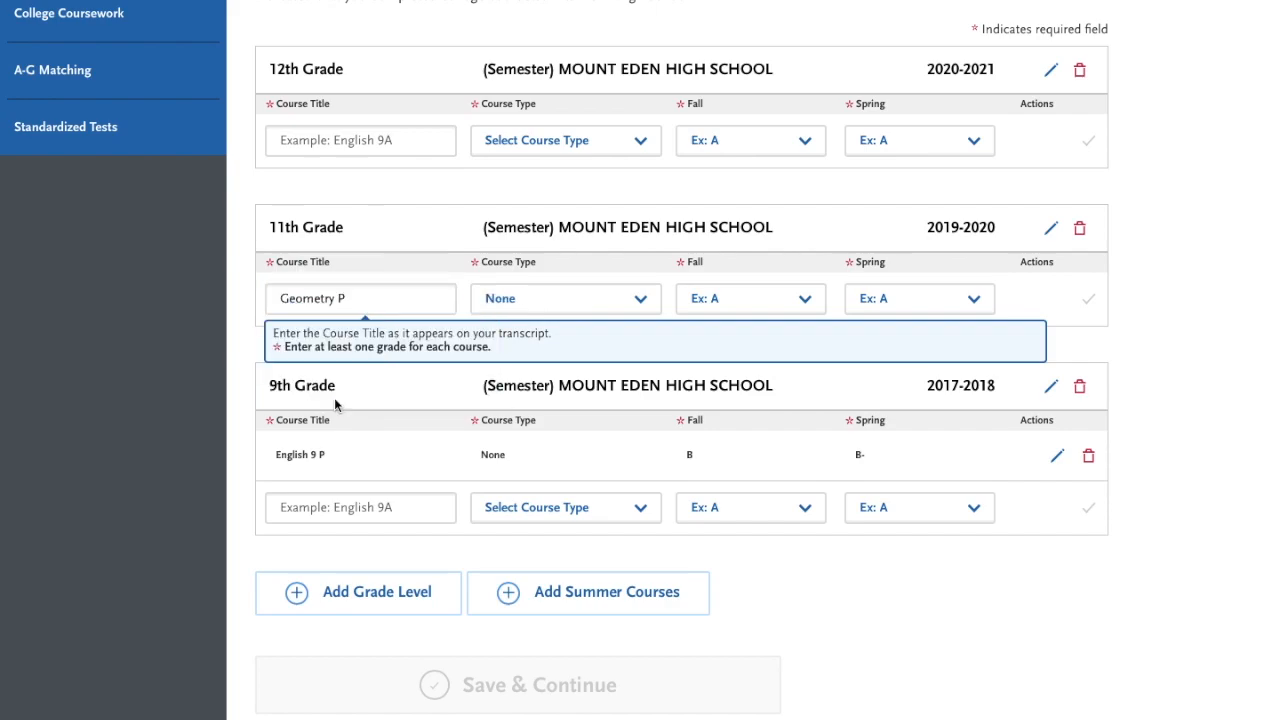
click(736, 302)
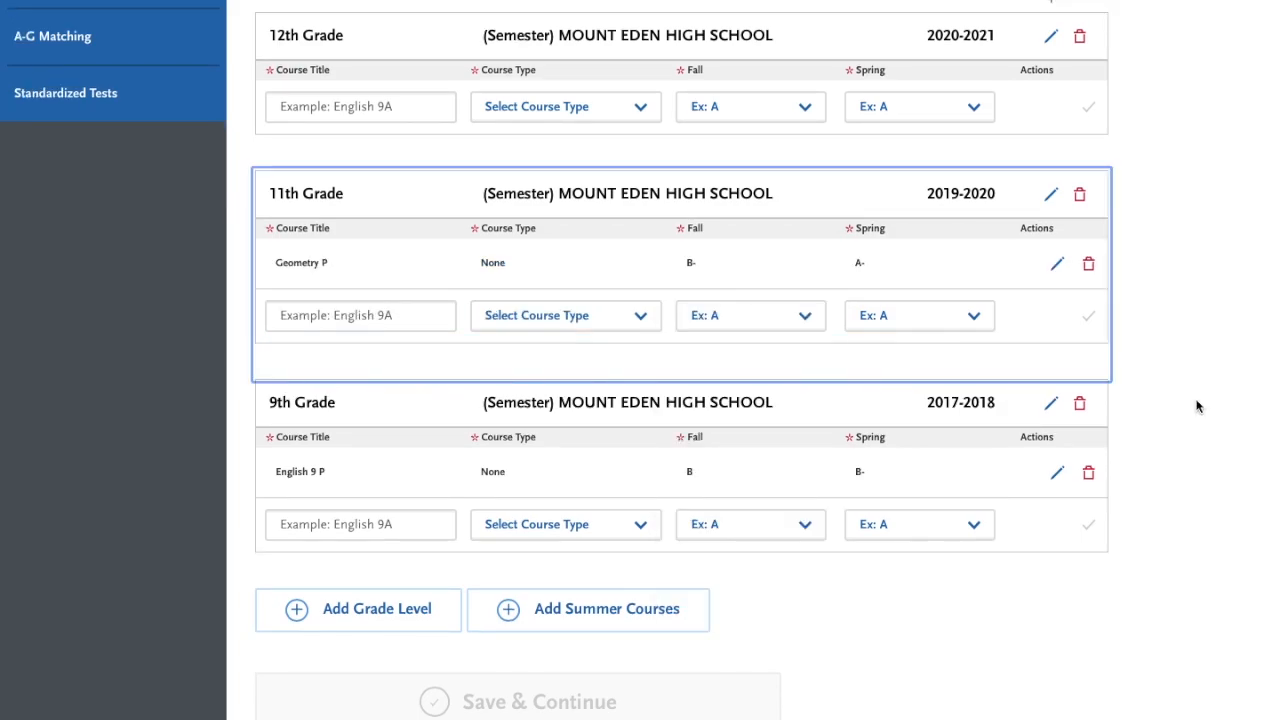
- Start a summer courses entry and examine its summer grade level options and guidance
click(591, 615)
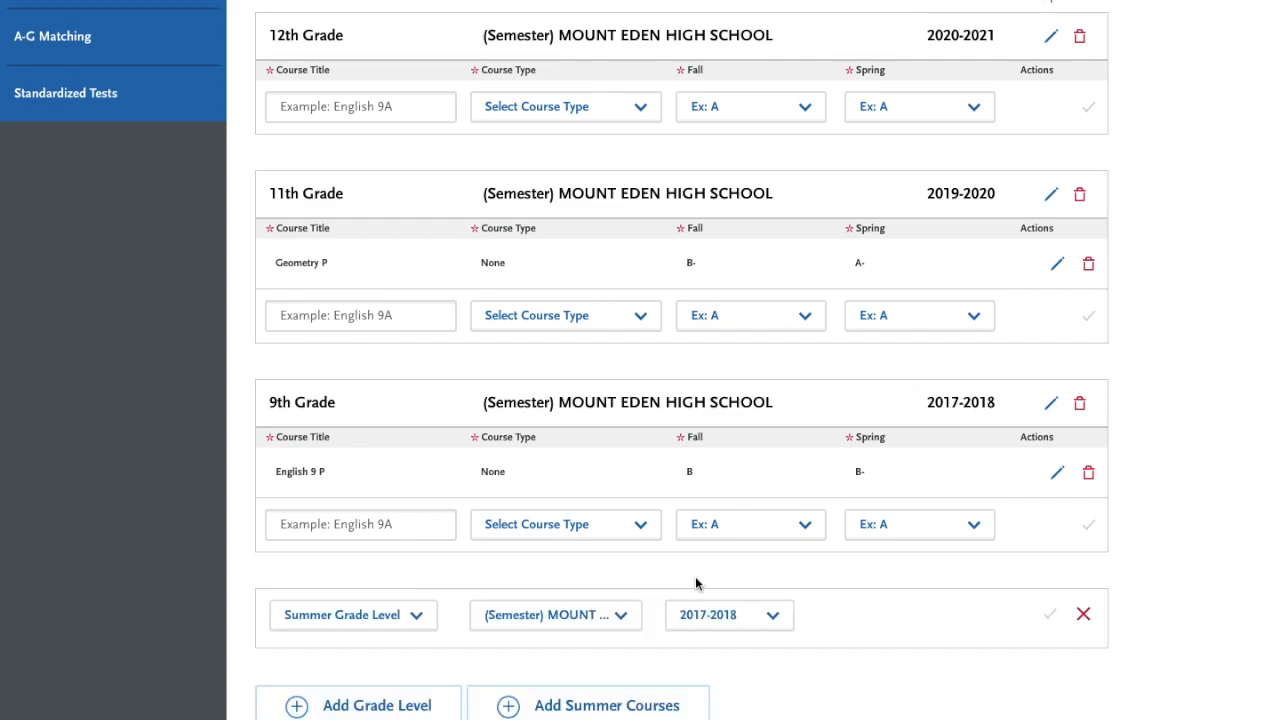
click(399, 614)
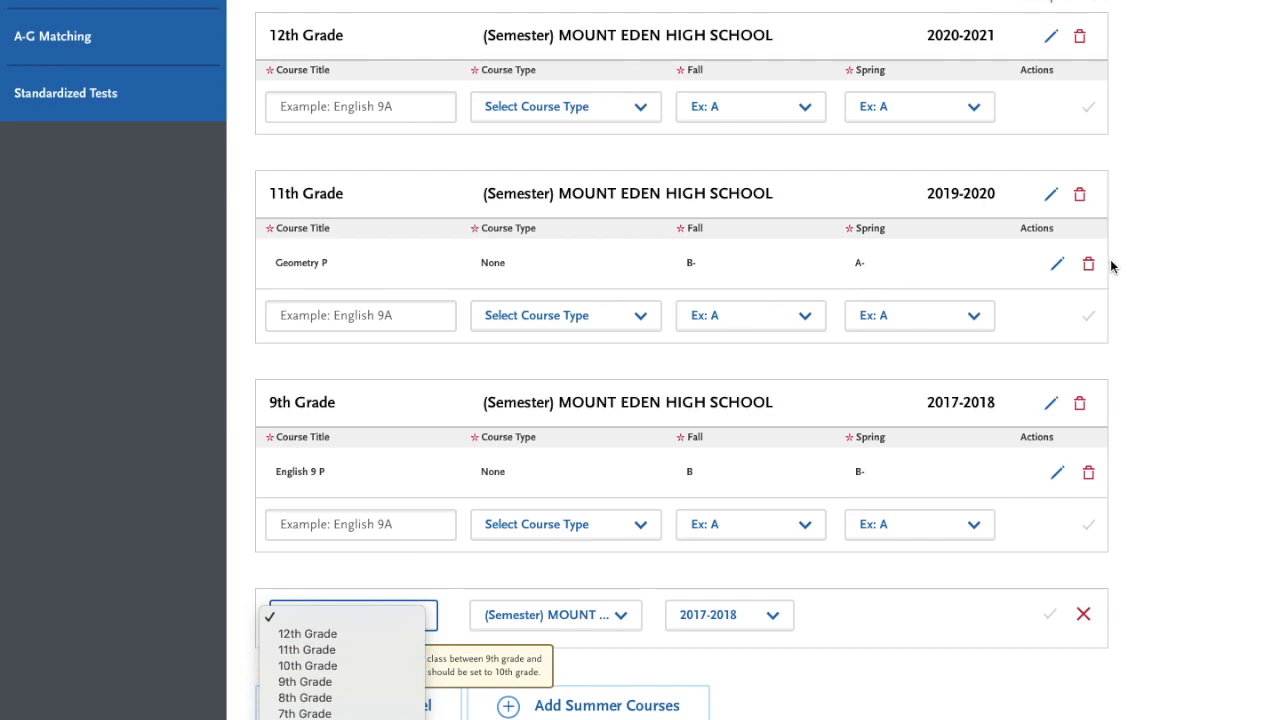
click(194, 613)
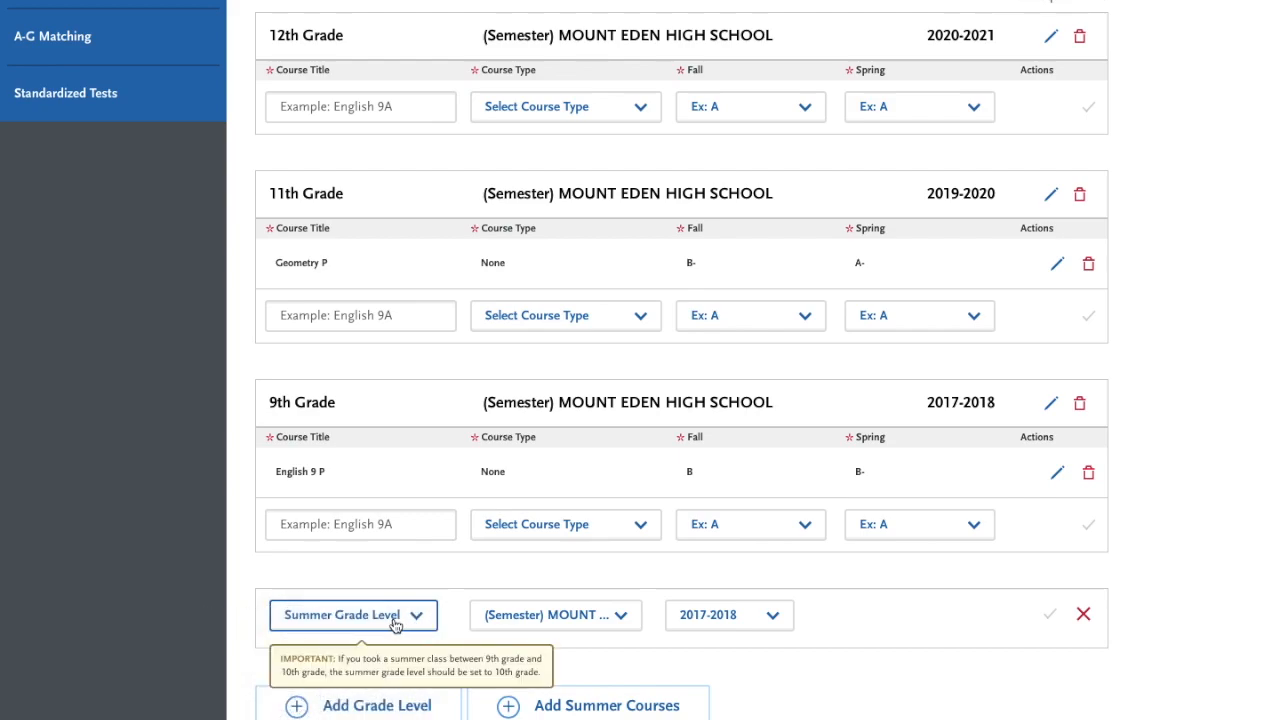
scroll(255, 619, down, 1)
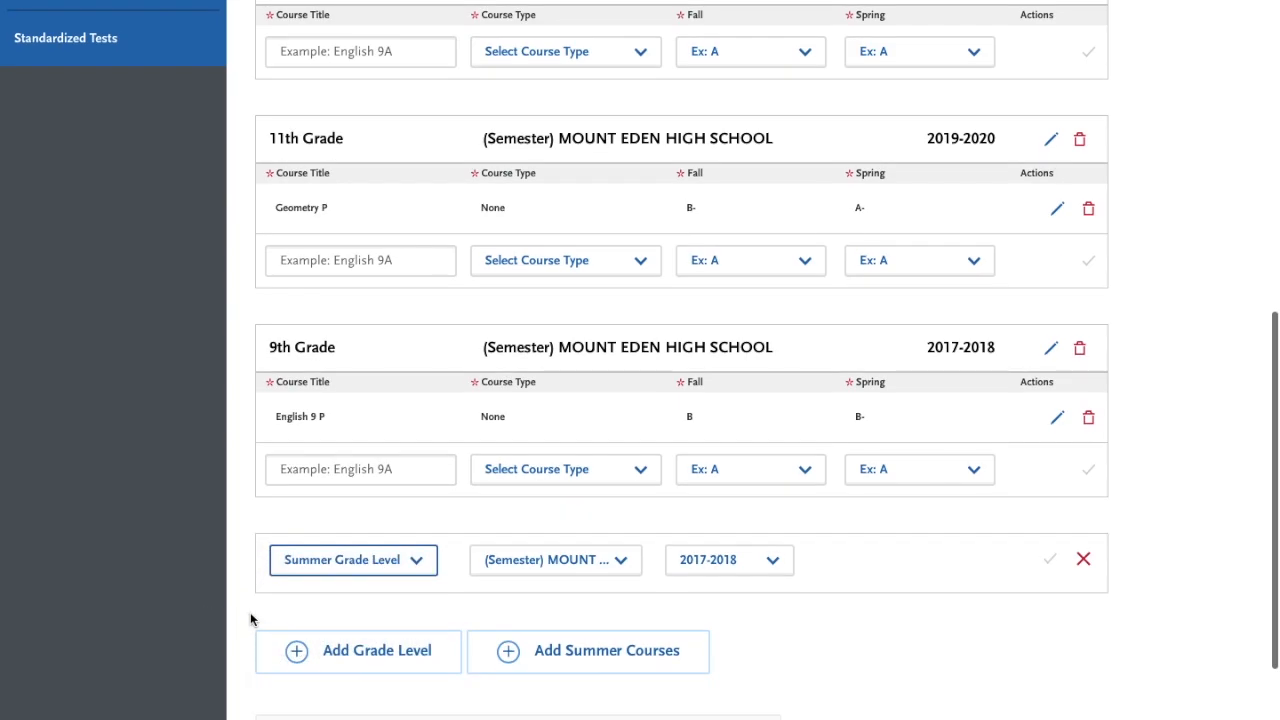
click(366, 563)
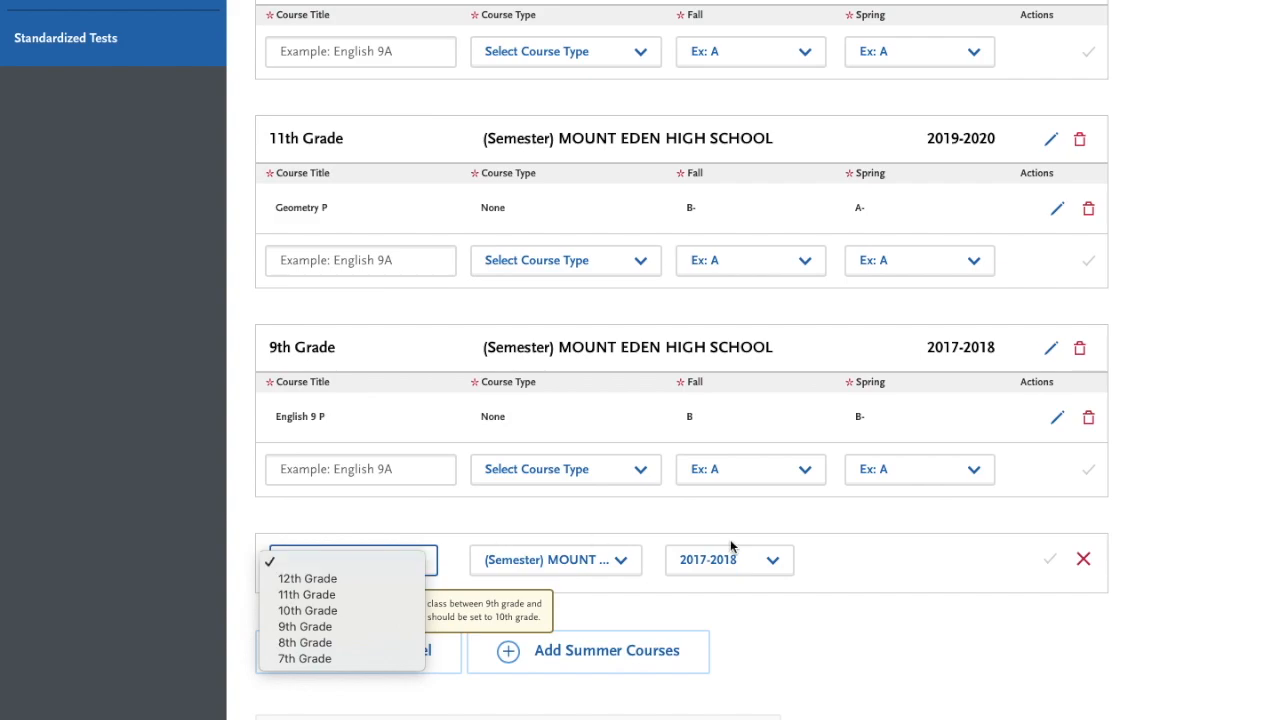
click(765, 561)
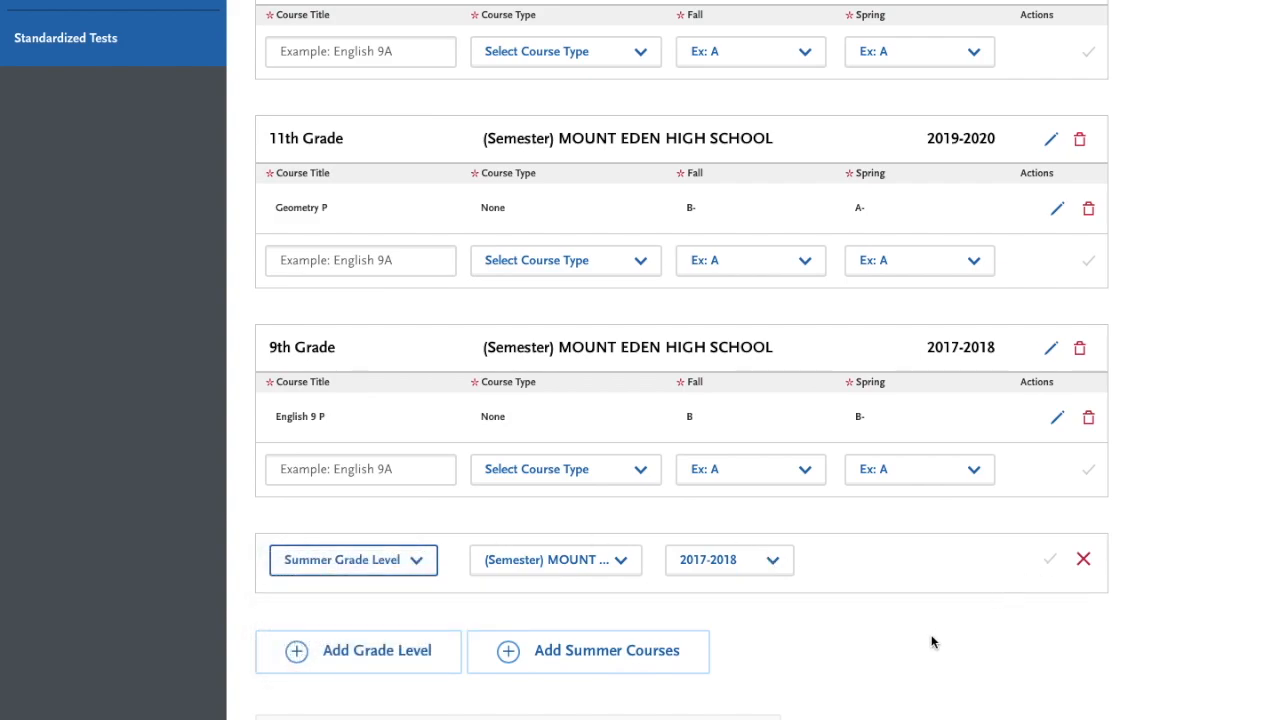
scroll(932, 642, down, 1)
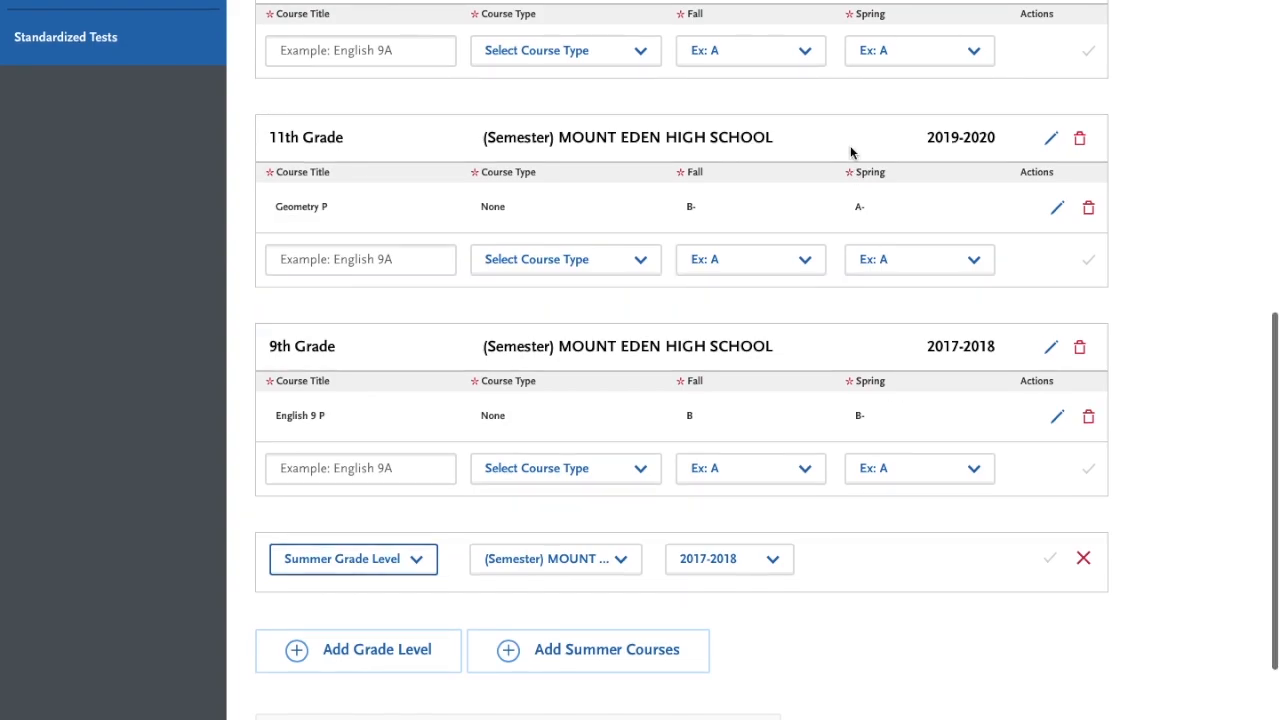
scroll(897, 479, down, 2)
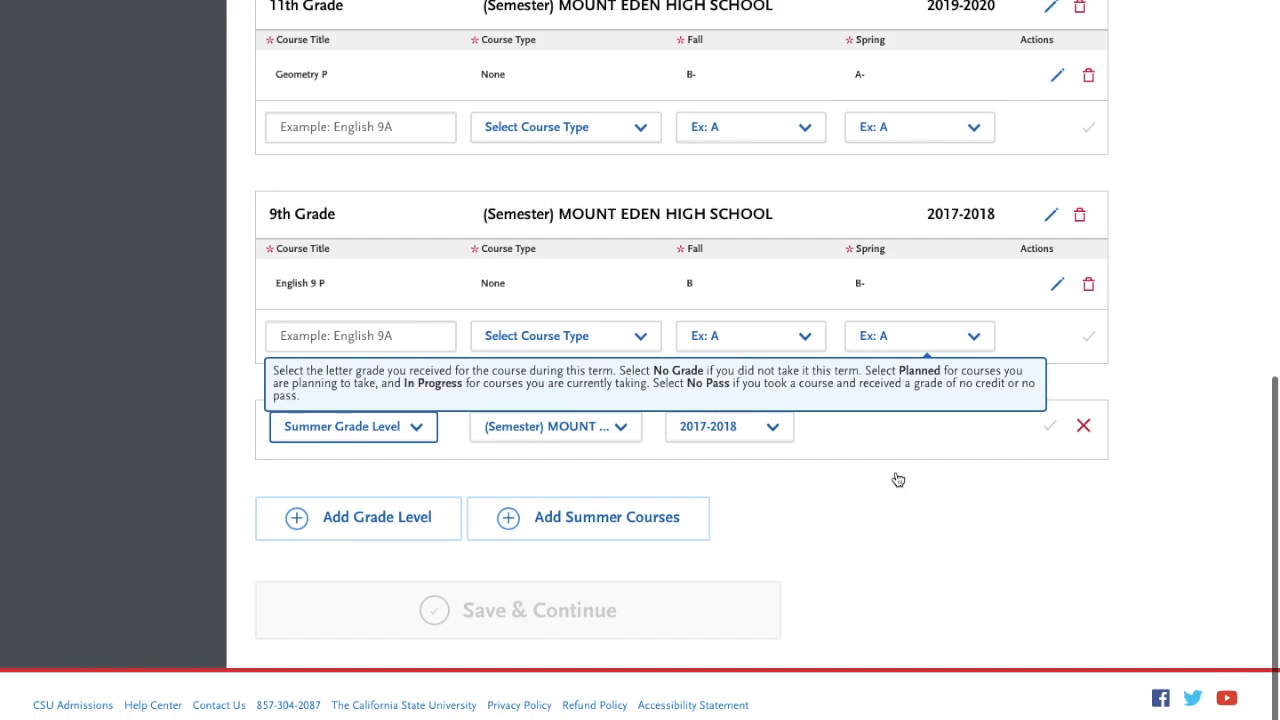
- Review the courses entered for each grade level, then save the high school coursework and continue to College Coursework
scroll(898, 480, up, 7)
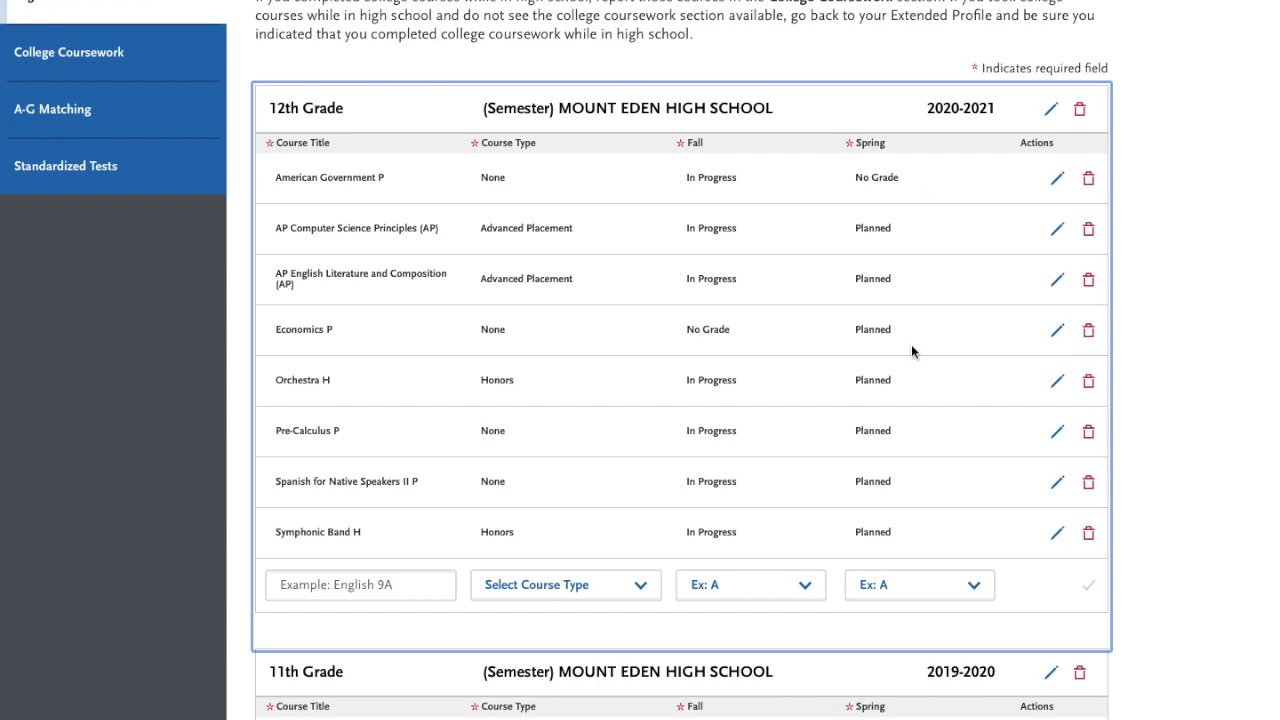
scroll(911, 546, down, 20)
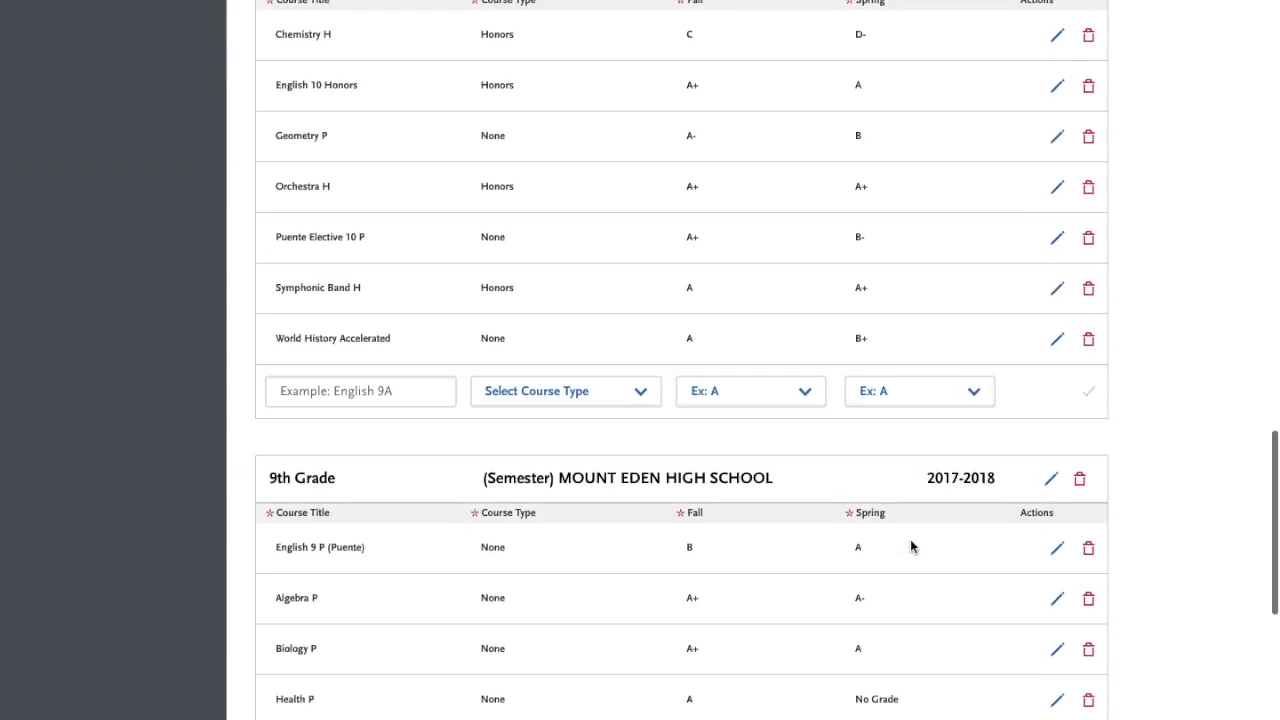
click(589, 613)
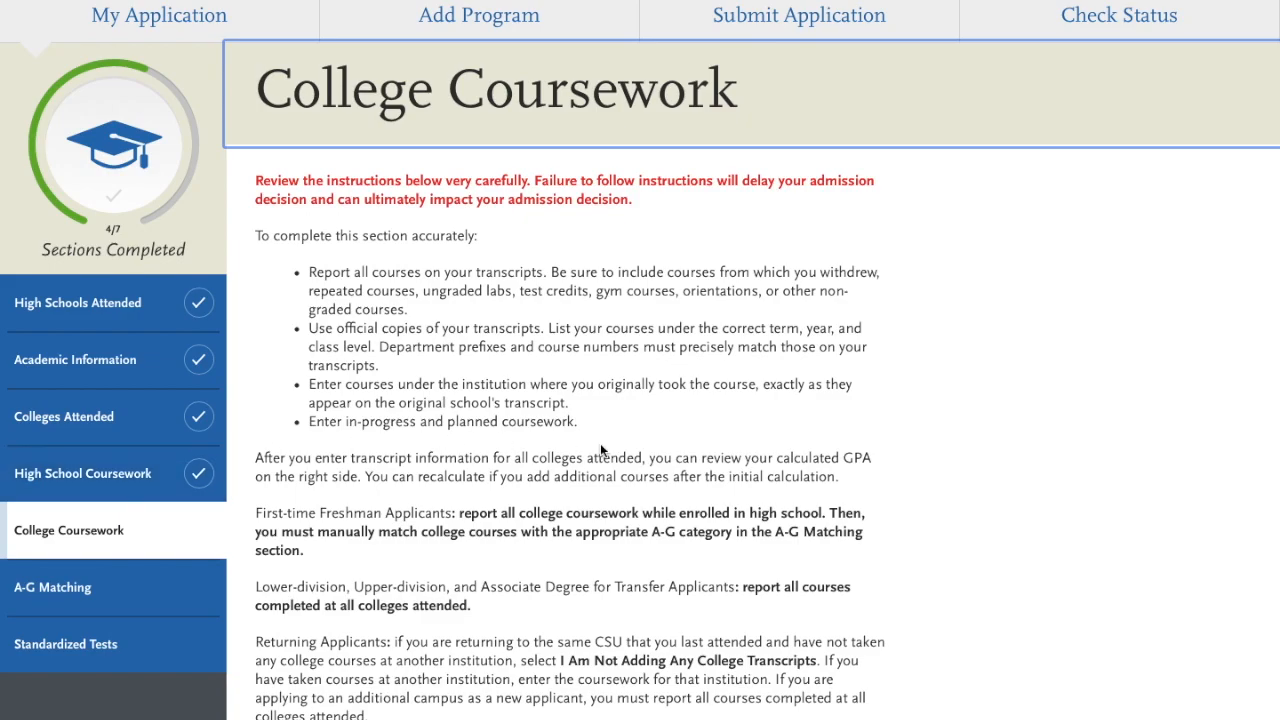
- Read the College Coursework instructions and continue into the Chabot College transcript
scroll(597, 450, down, 5)
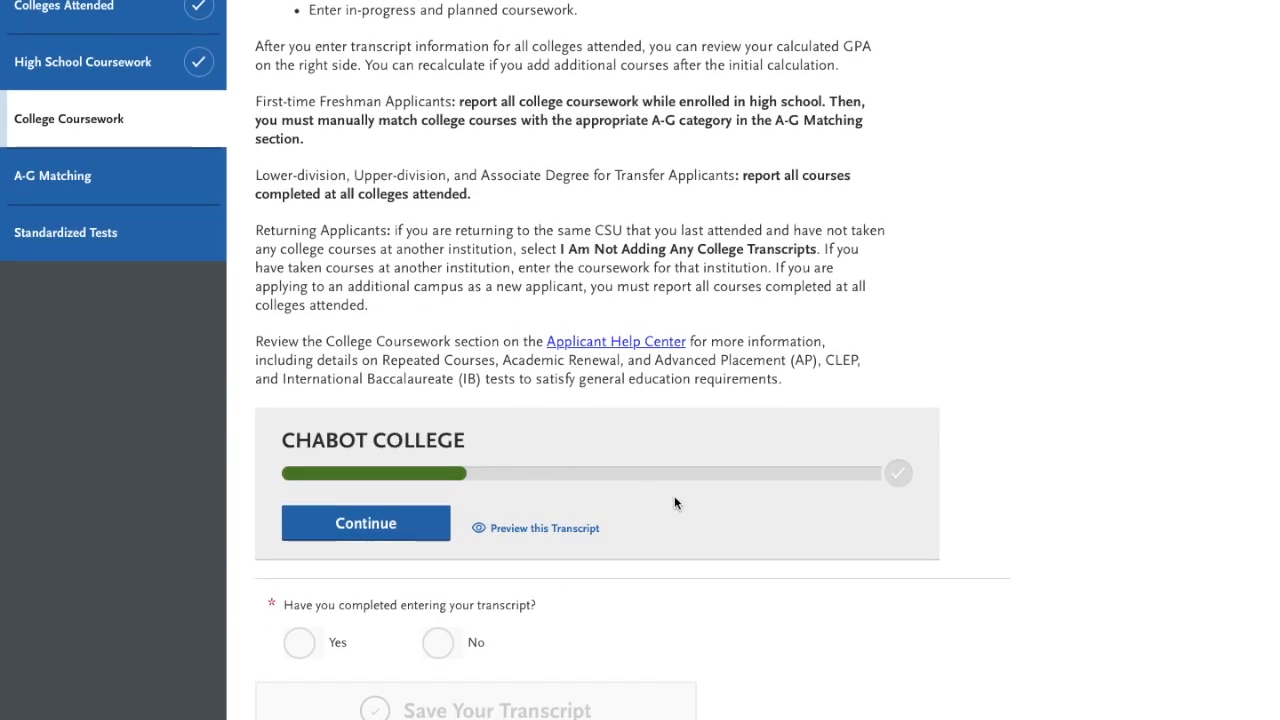
scroll(674, 497, down, 1)
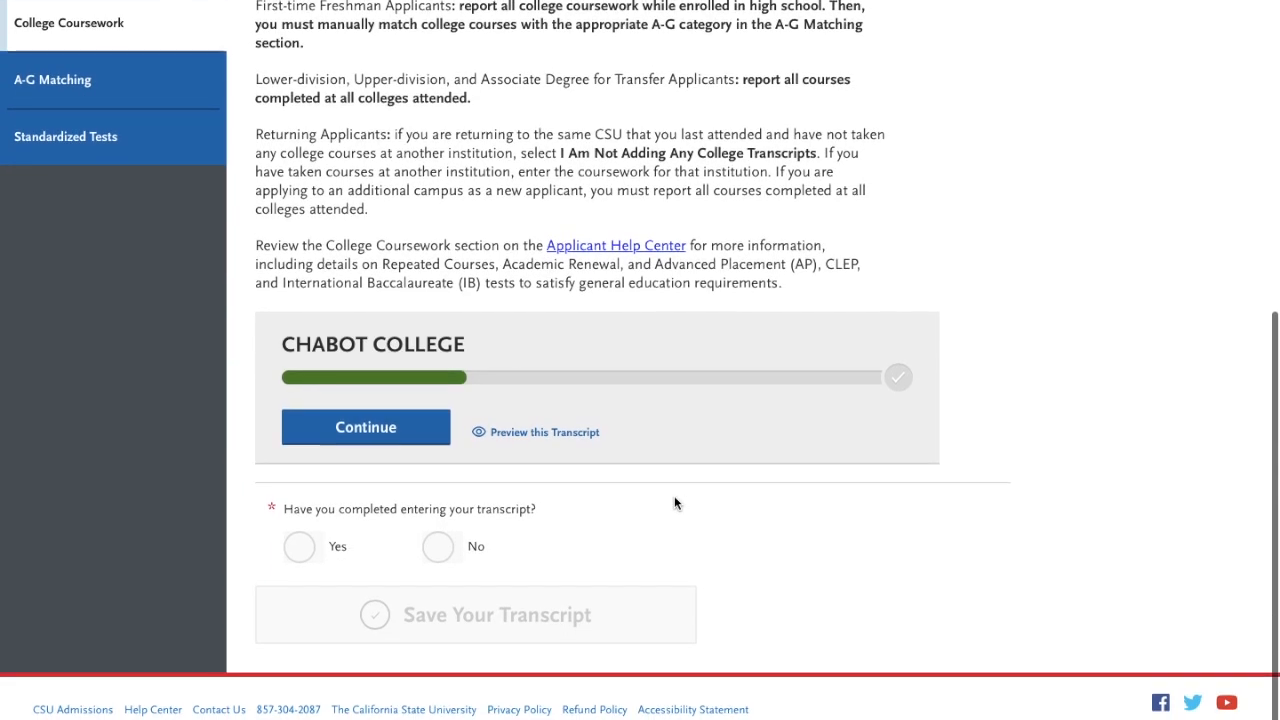
click(372, 440)
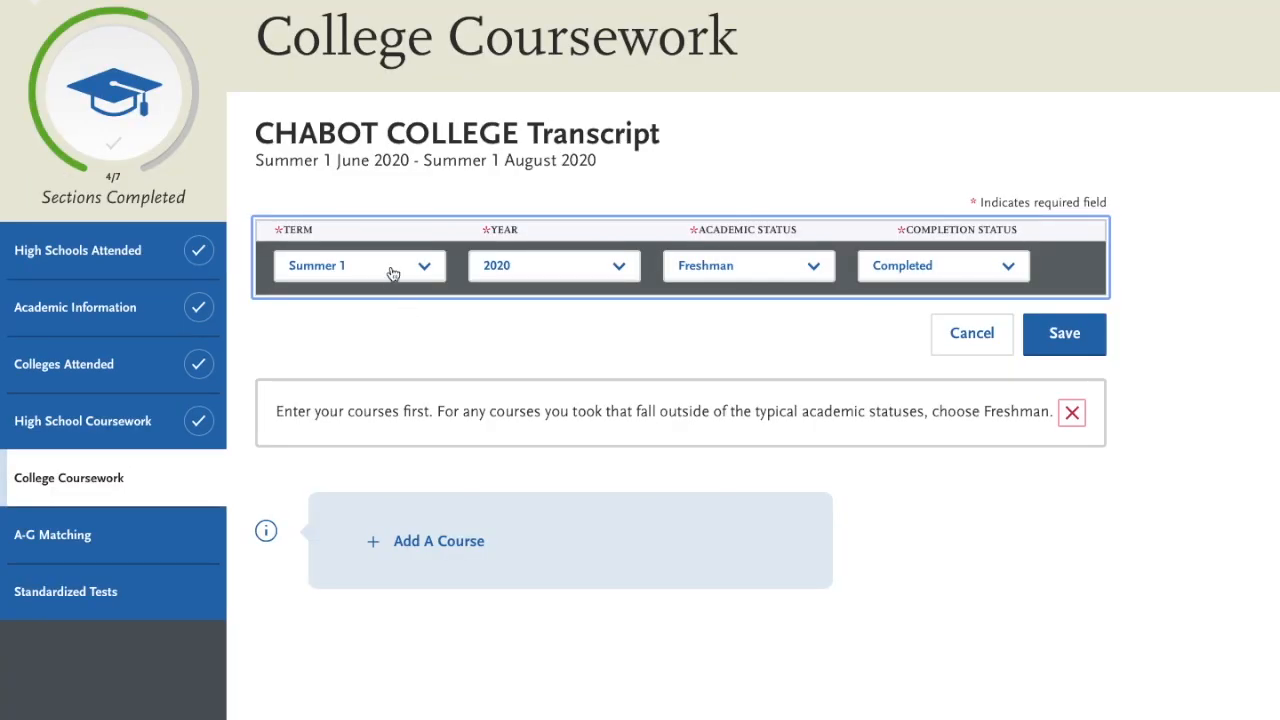
- Save the Chabot College term as Summer 1, 2020, with Freshman academic status and Completed completion status
click(392, 272)
click(390, 265)
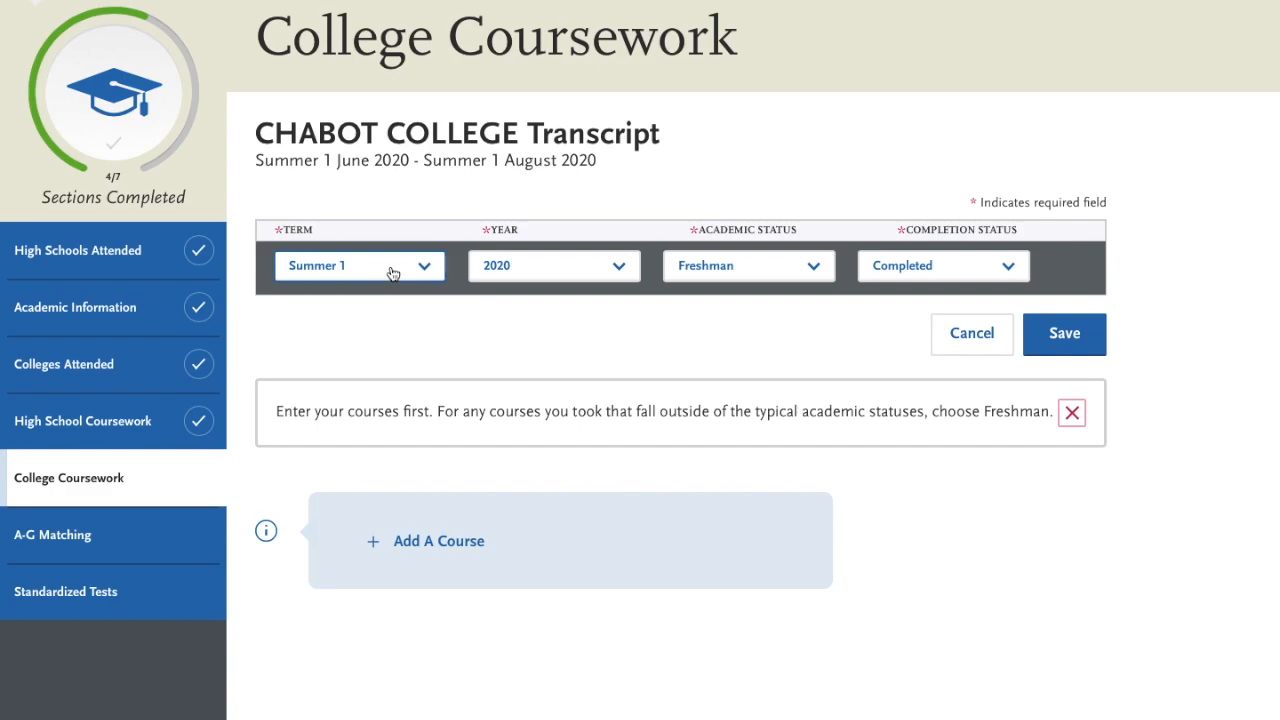
click(775, 277)
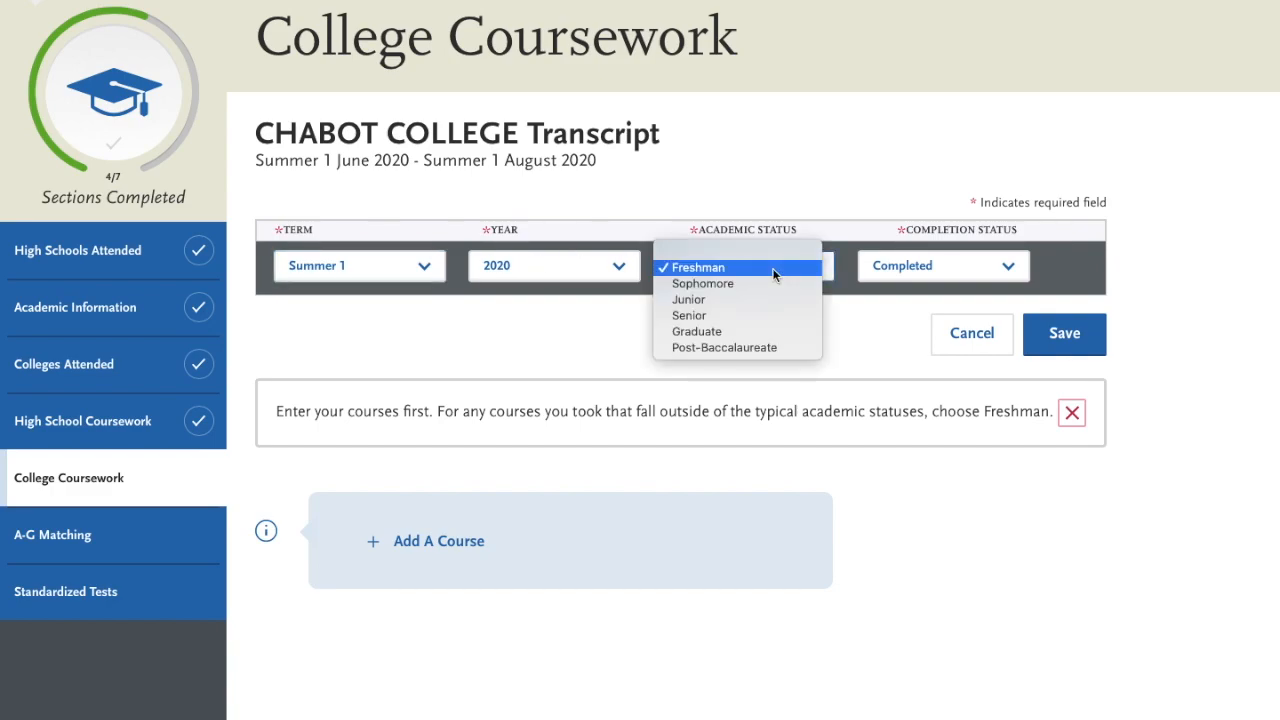
click(773, 268)
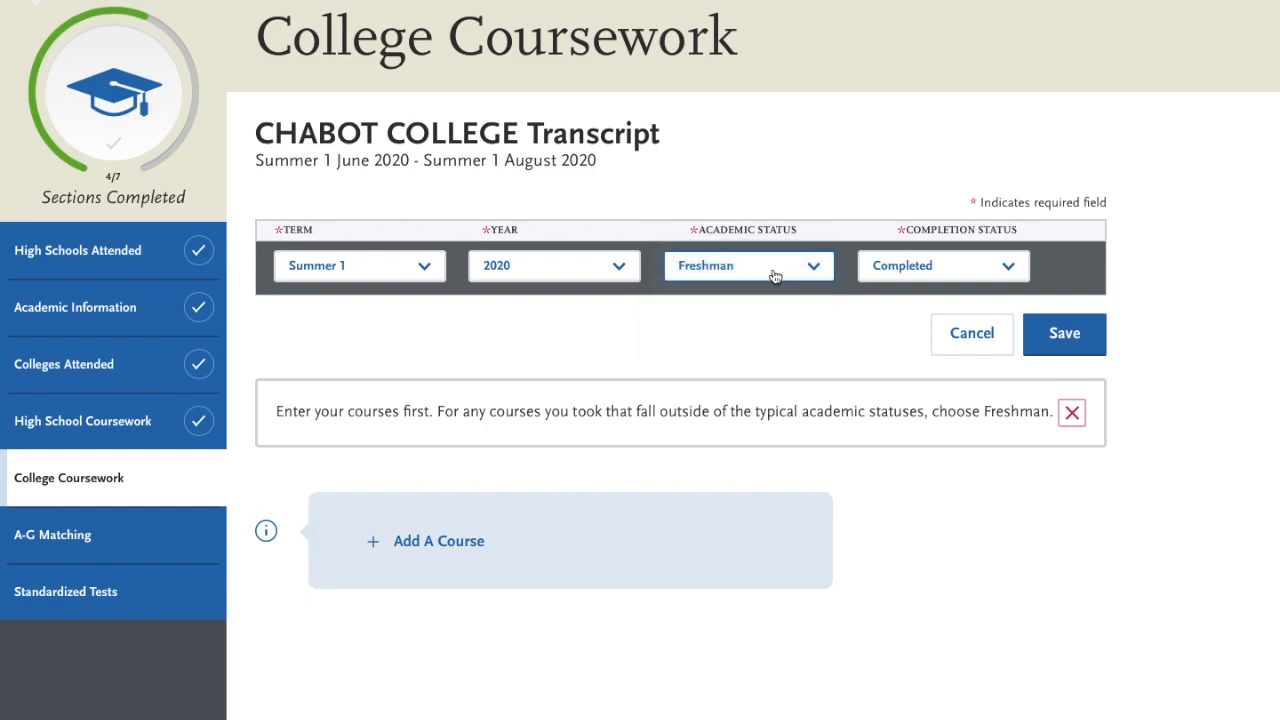
click(775, 277)
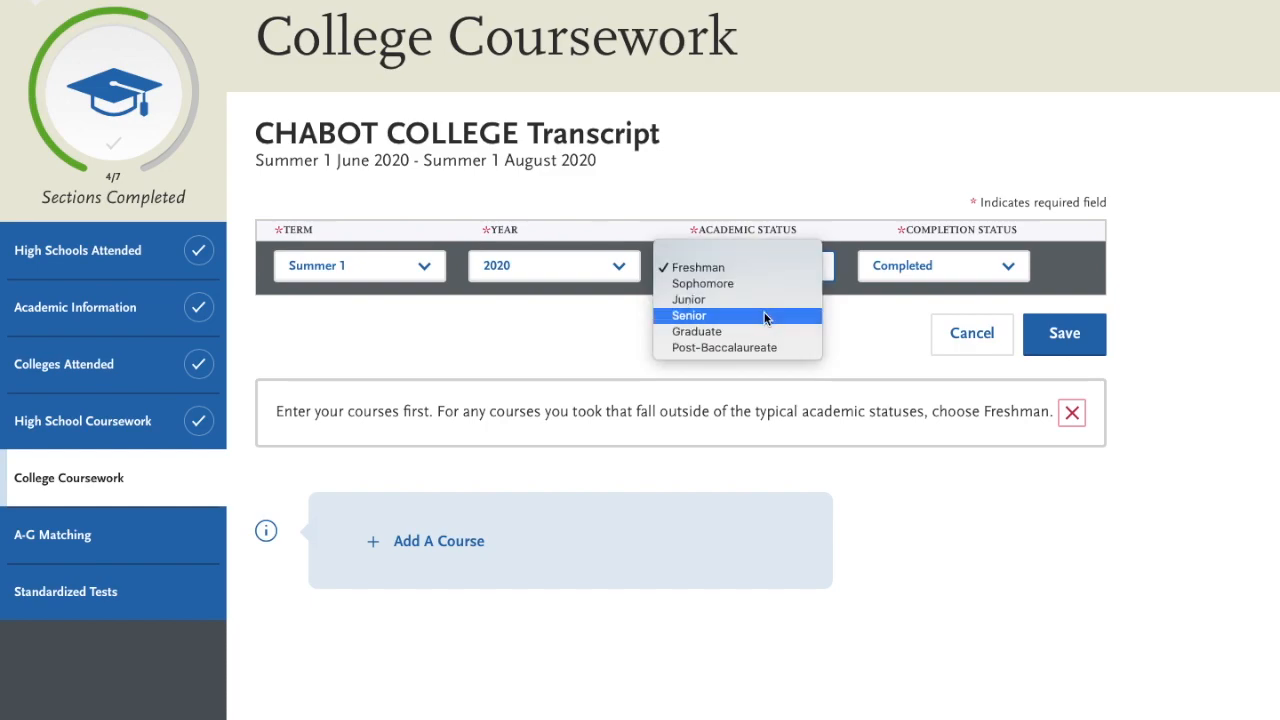
click(736, 267)
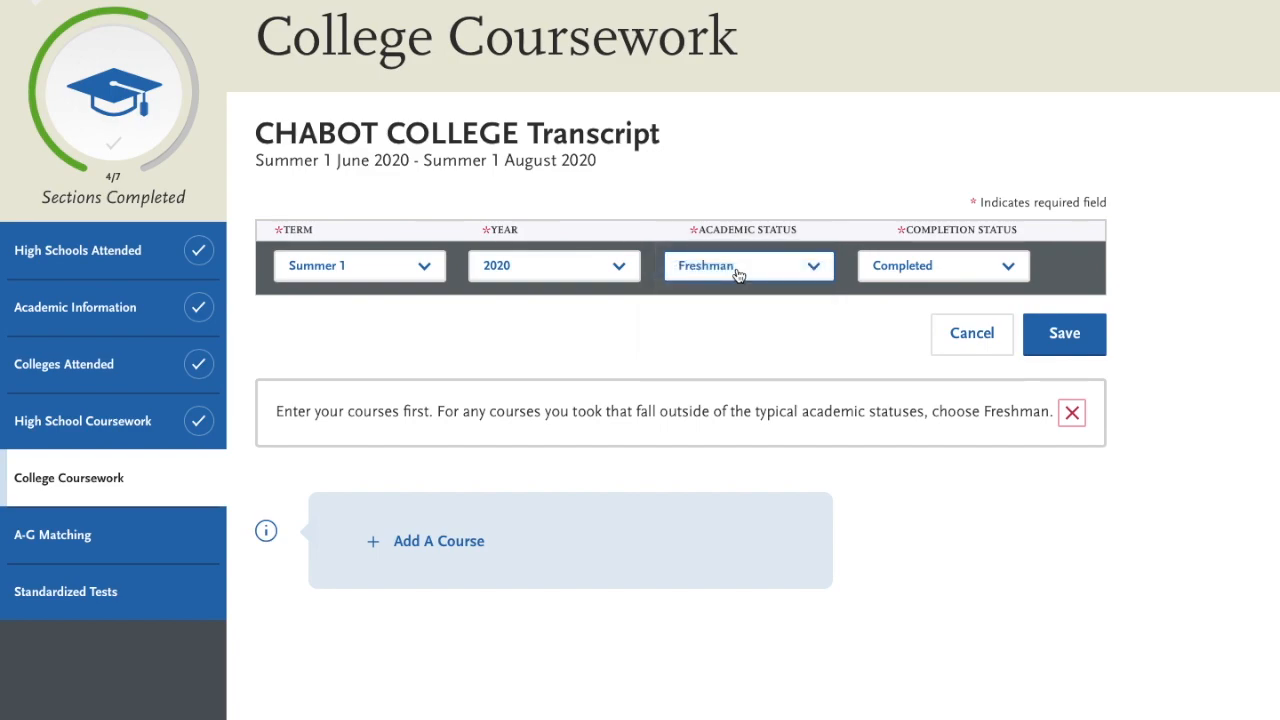
click(946, 265)
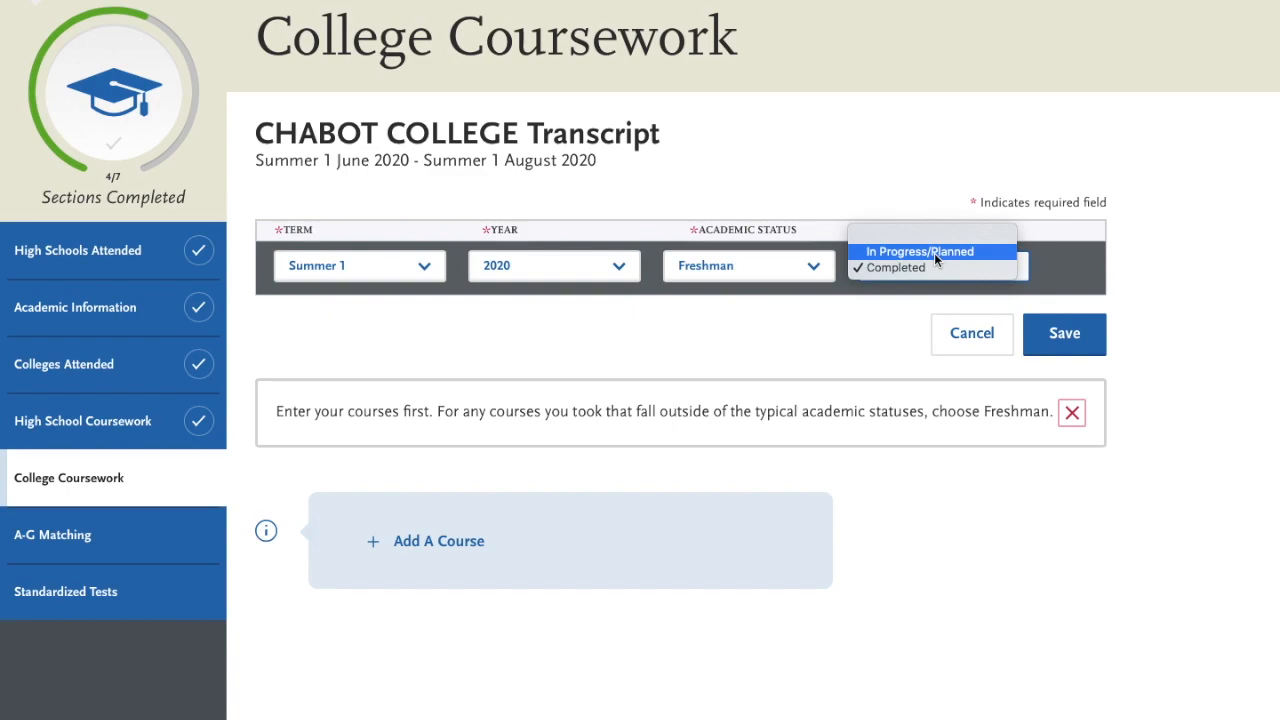
click(936, 268)
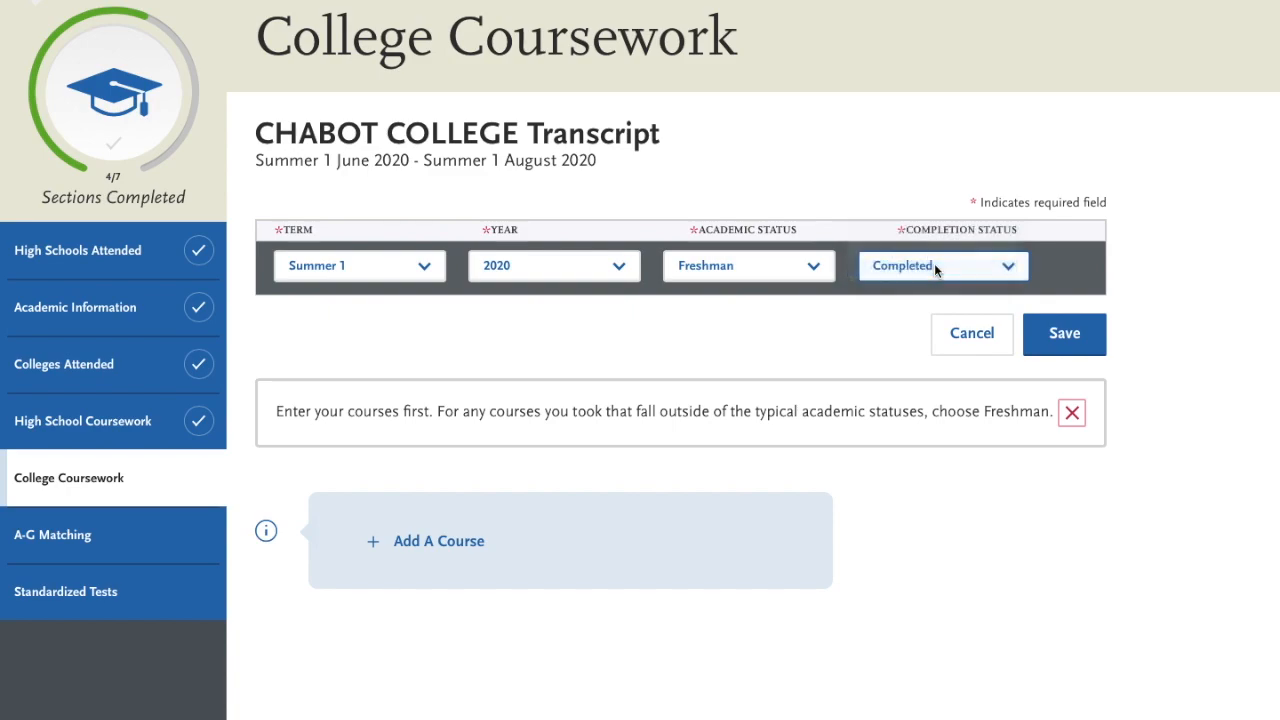
click(1078, 338)
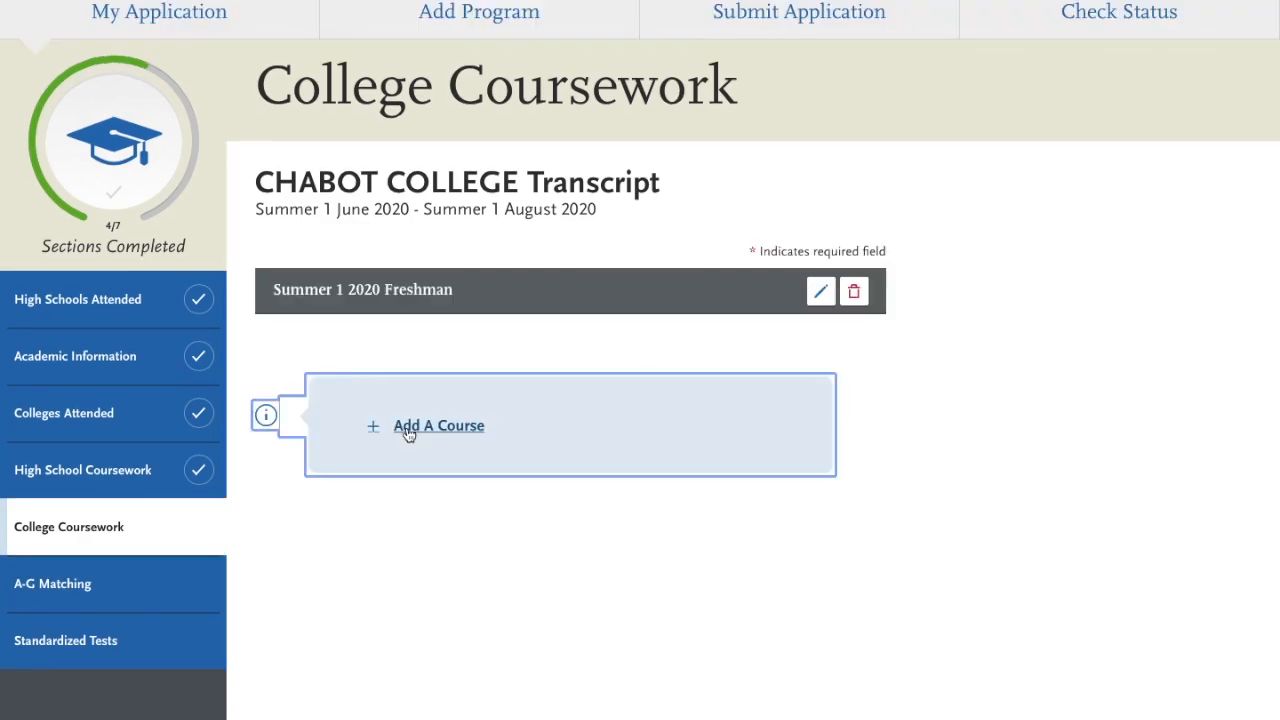
- Start a course entry under the Summer 1 2020 term and examine its code, title, subject, credits and grade fields
click(408, 430)
click(335, 406)
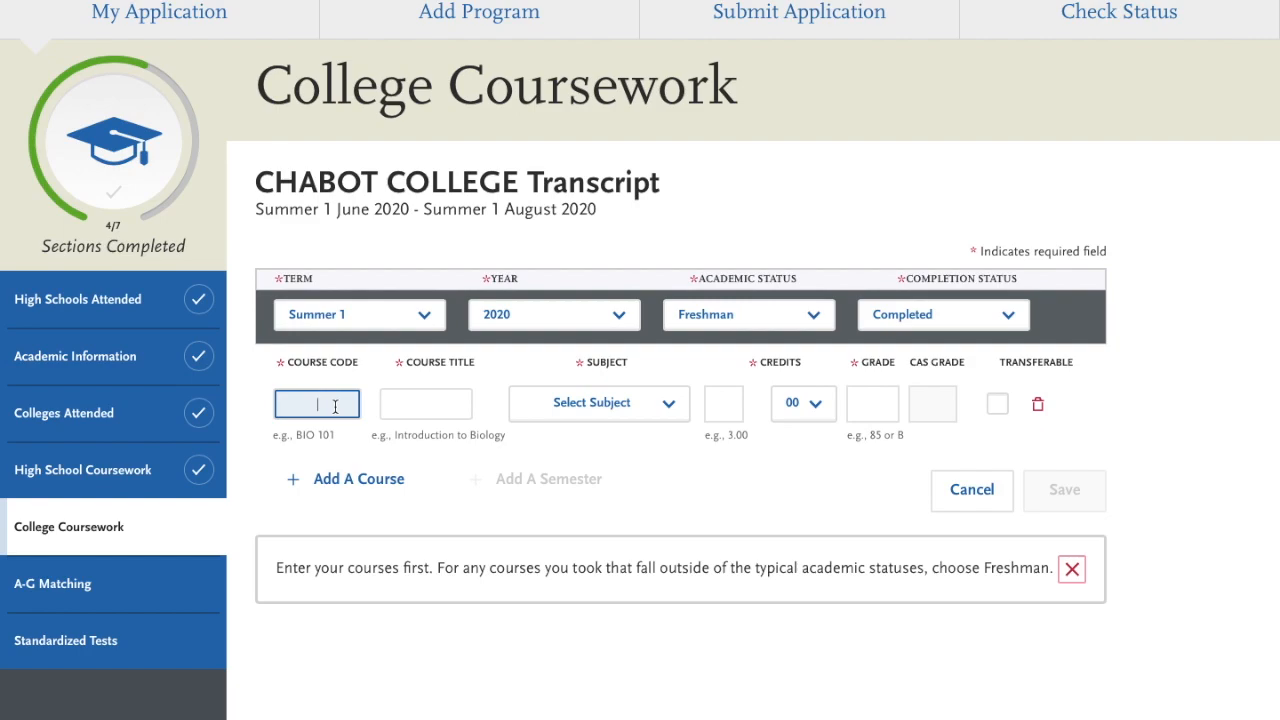
click(443, 404)
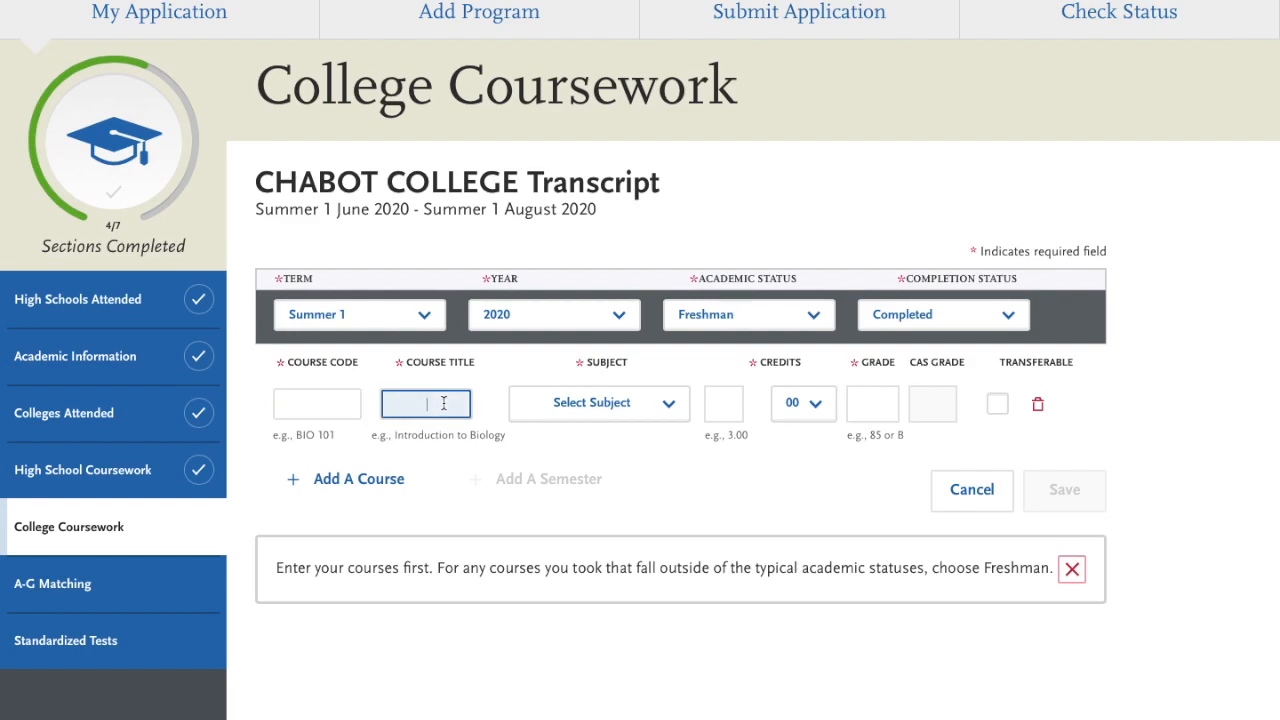
click(640, 400)
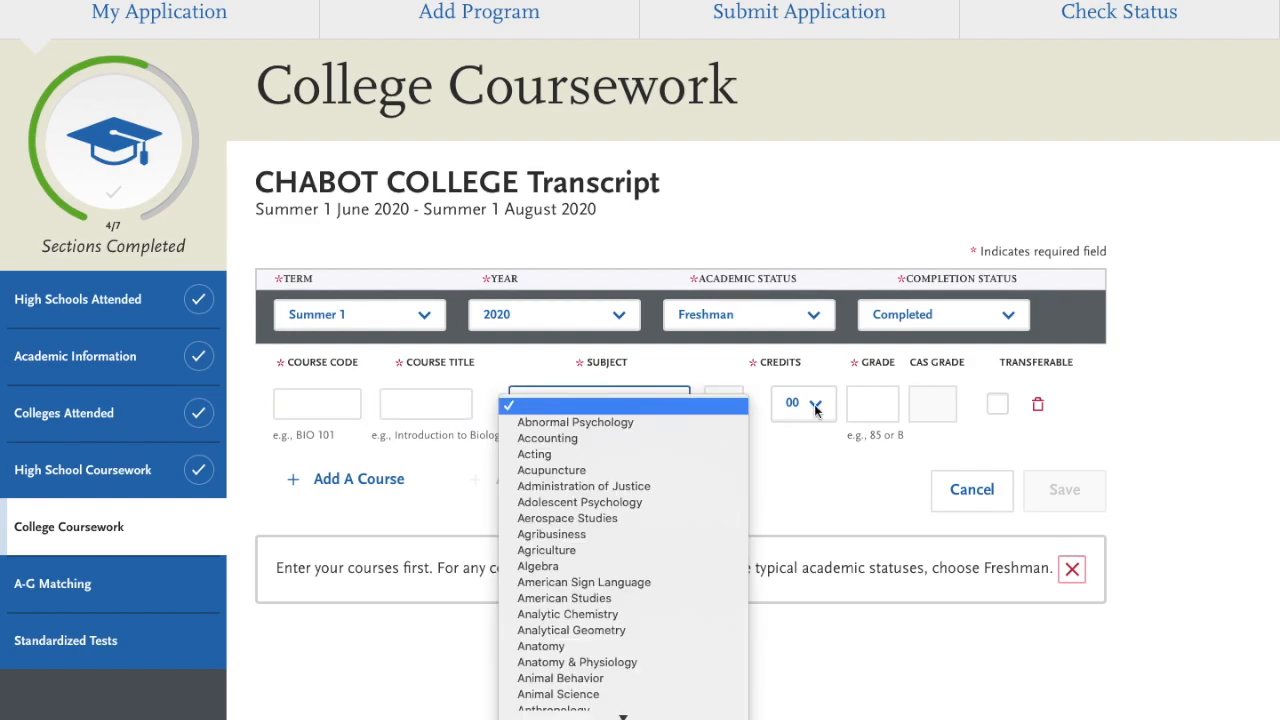
click(847, 430)
click(726, 406)
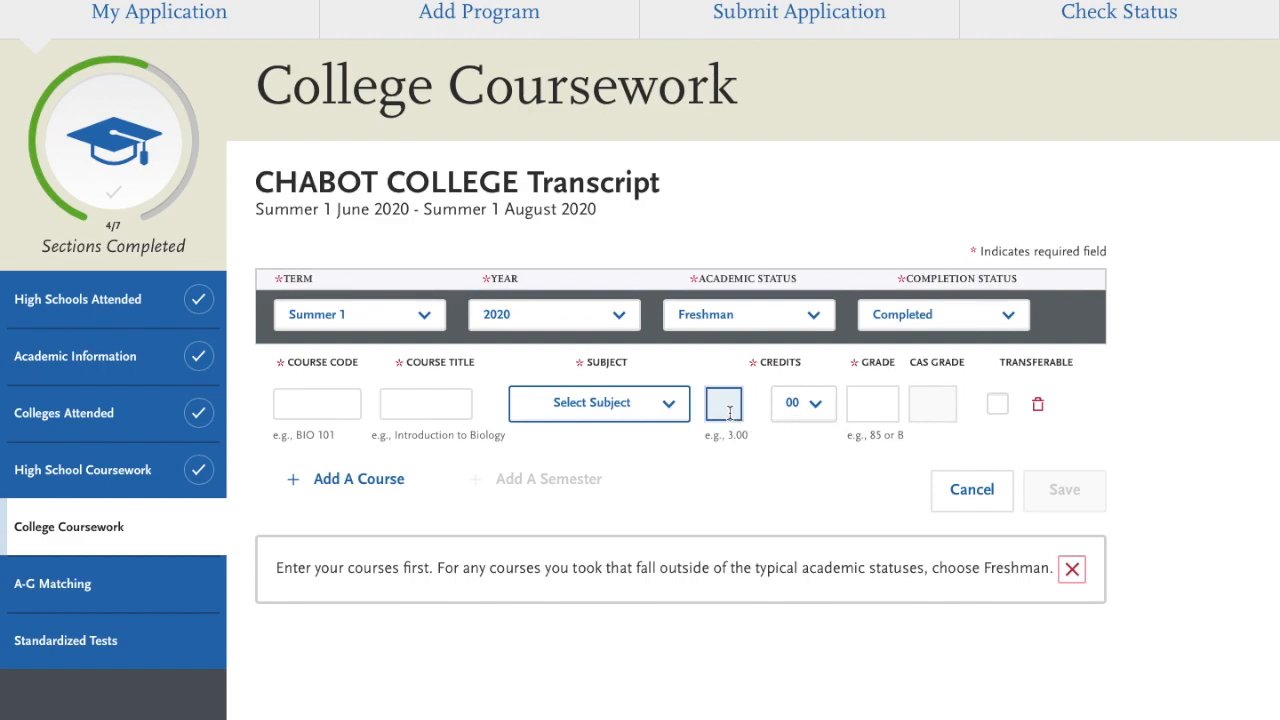
click(874, 400)
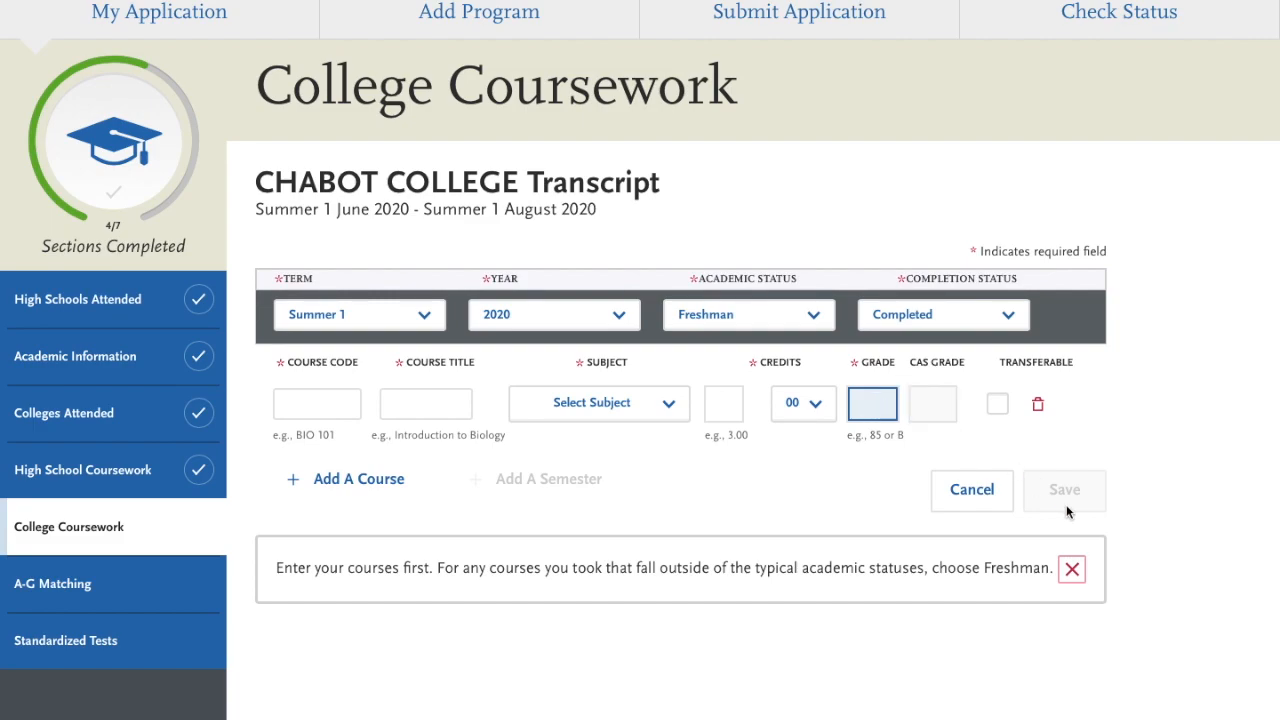
- Go to A-G Matching, review the instructions and subject totals, then accept and save the A-G matches
click(77, 605)
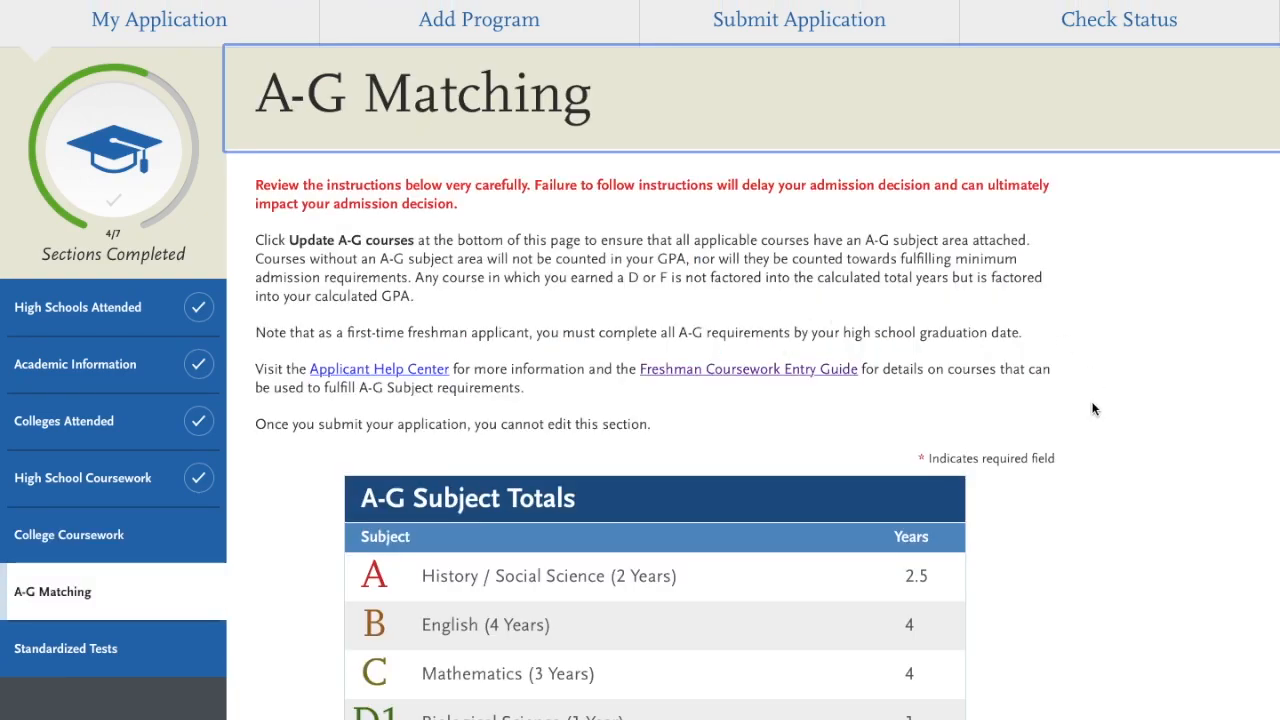
scroll(1093, 408, down, 2)
scroll(1093, 408, down, 1)
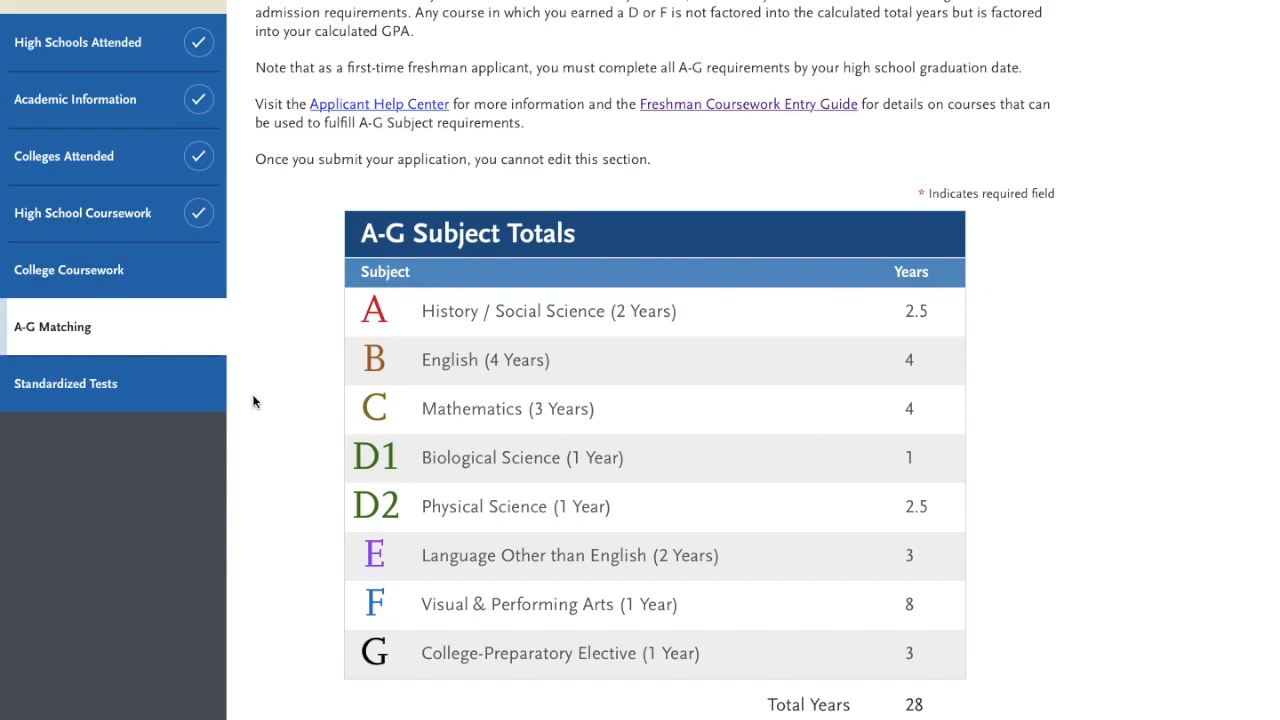
scroll(258, 430, down, 1)
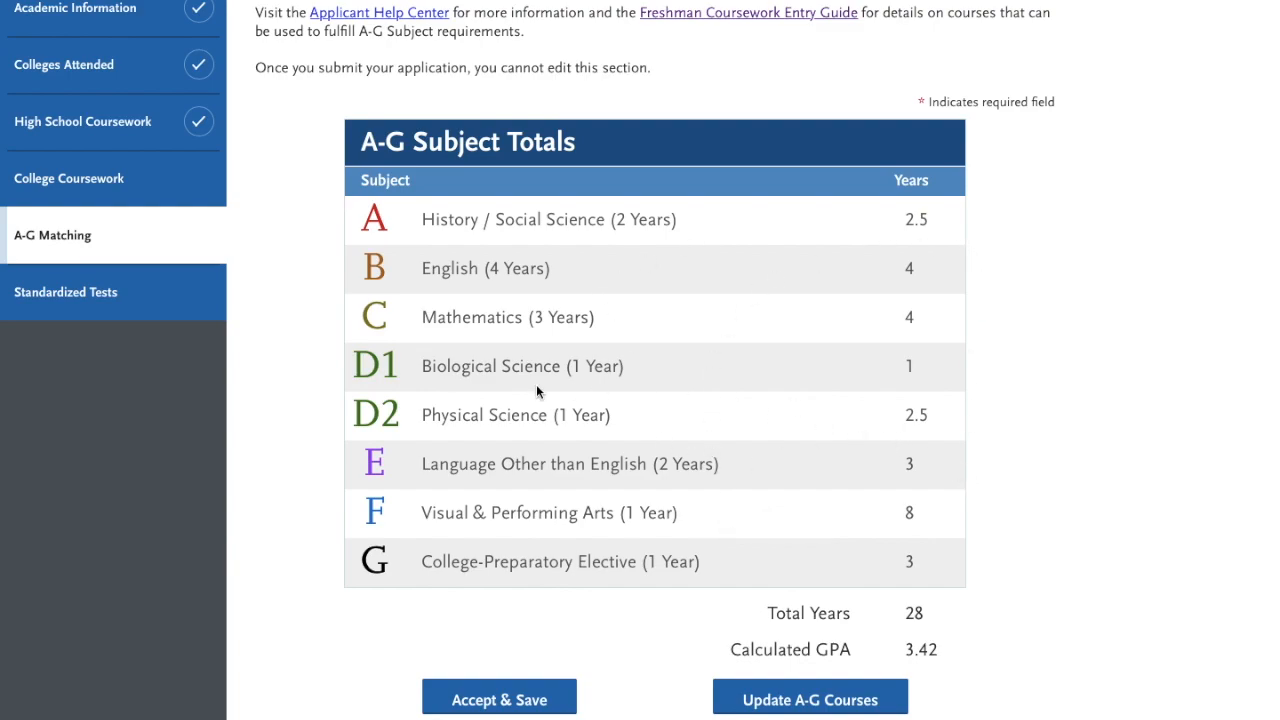
scroll(540, 390, down, 2)
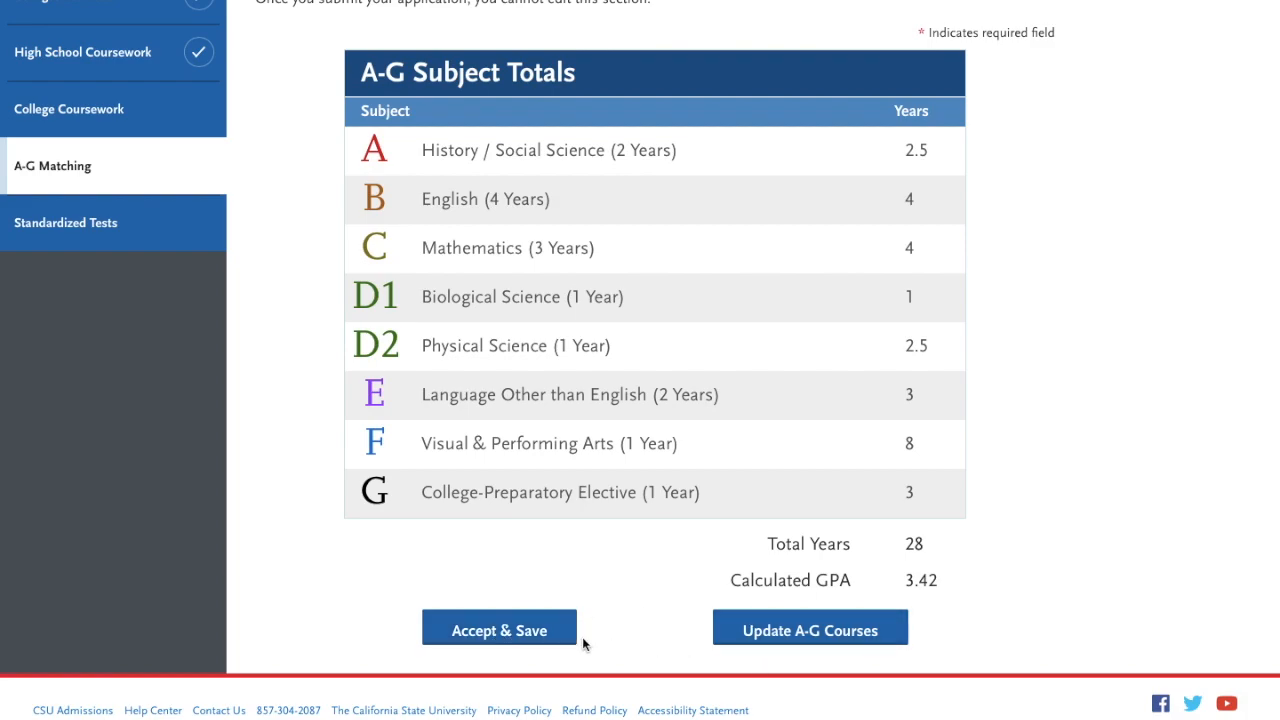
click(543, 640)
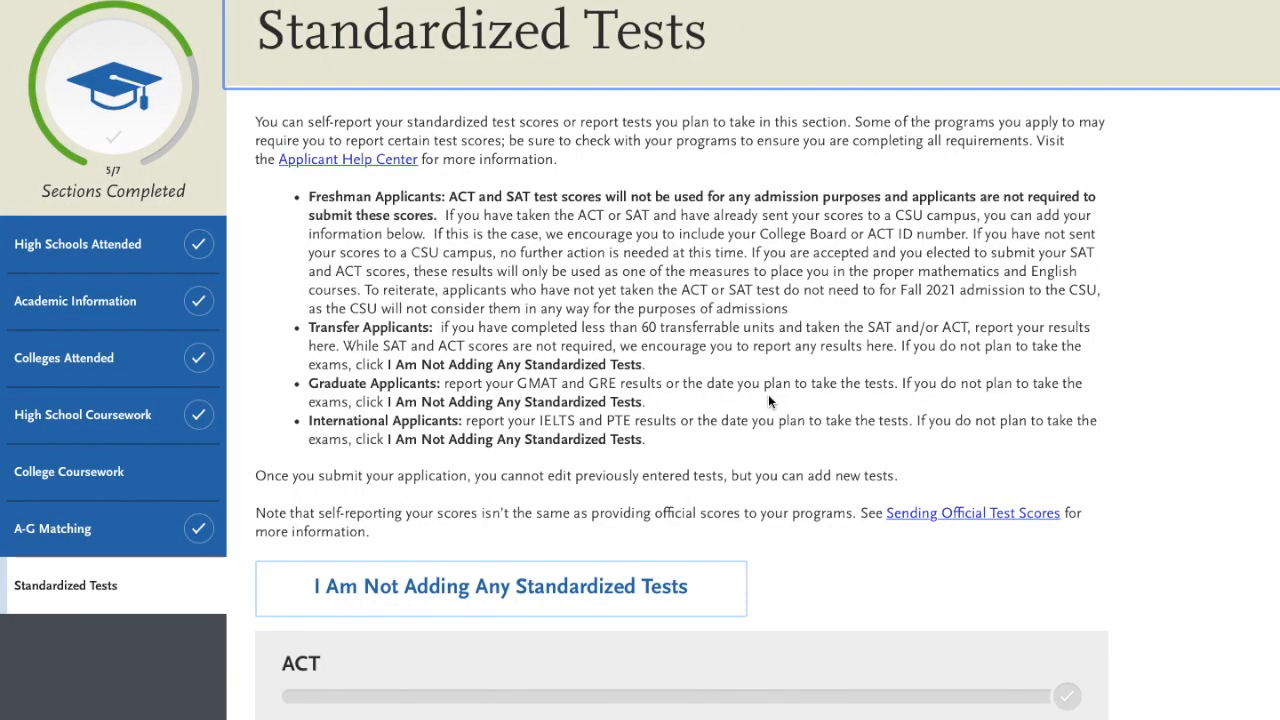
- Review the Standardized Tests page, including each test type and the option for not adding any tests
scroll(768, 401, down, 5)
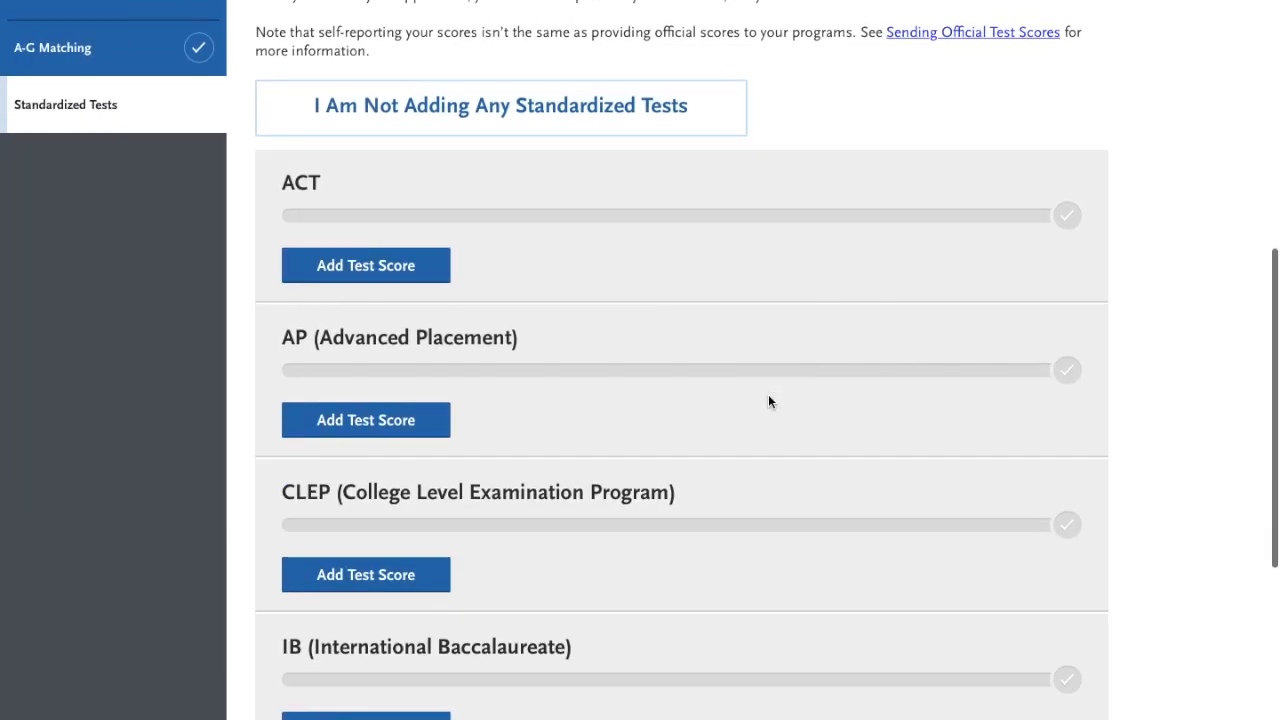
scroll(768, 401, down, 2)
scroll(768, 401, down, 3)
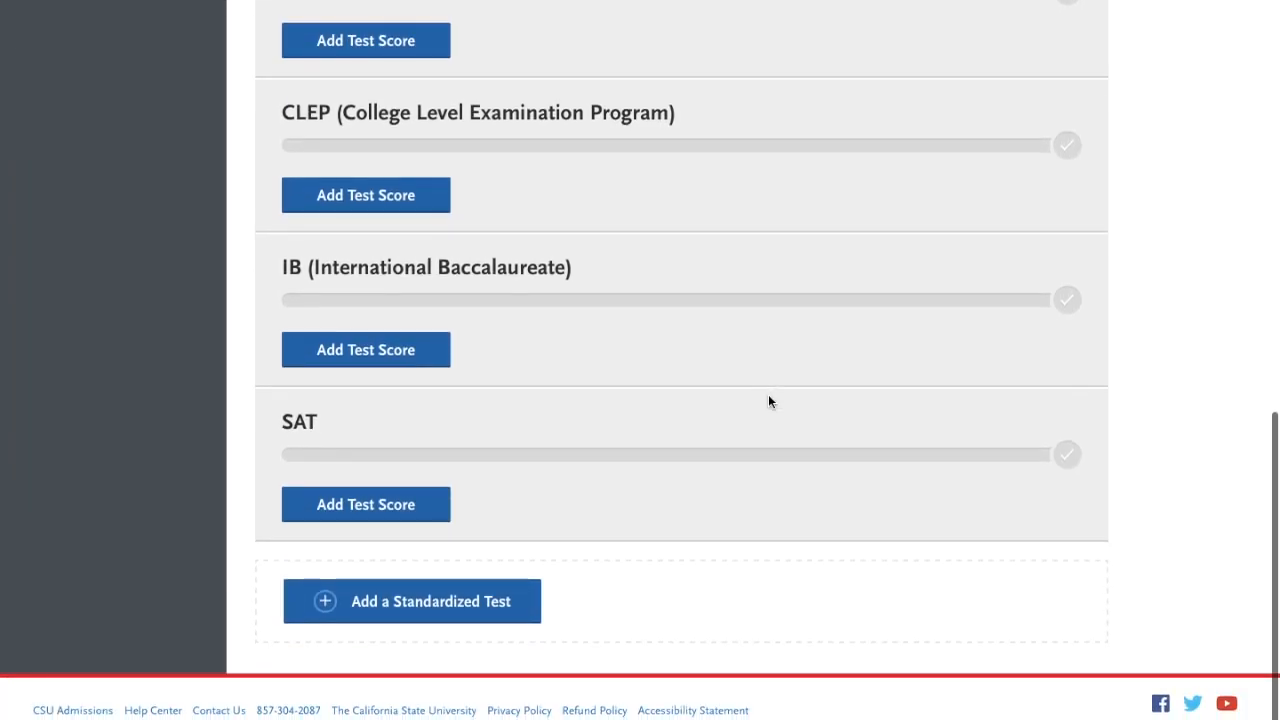
scroll(768, 401, up, 3)
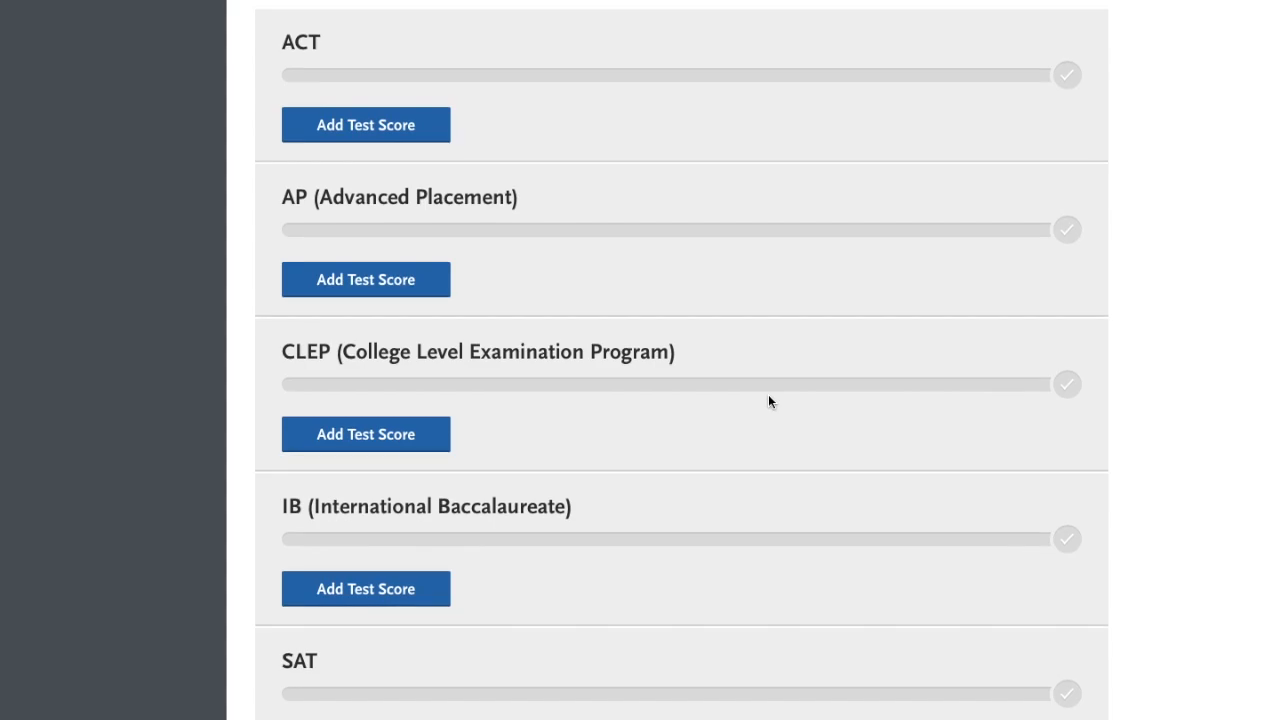
scroll(768, 401, down, 2)
scroll(768, 401, up, 5)
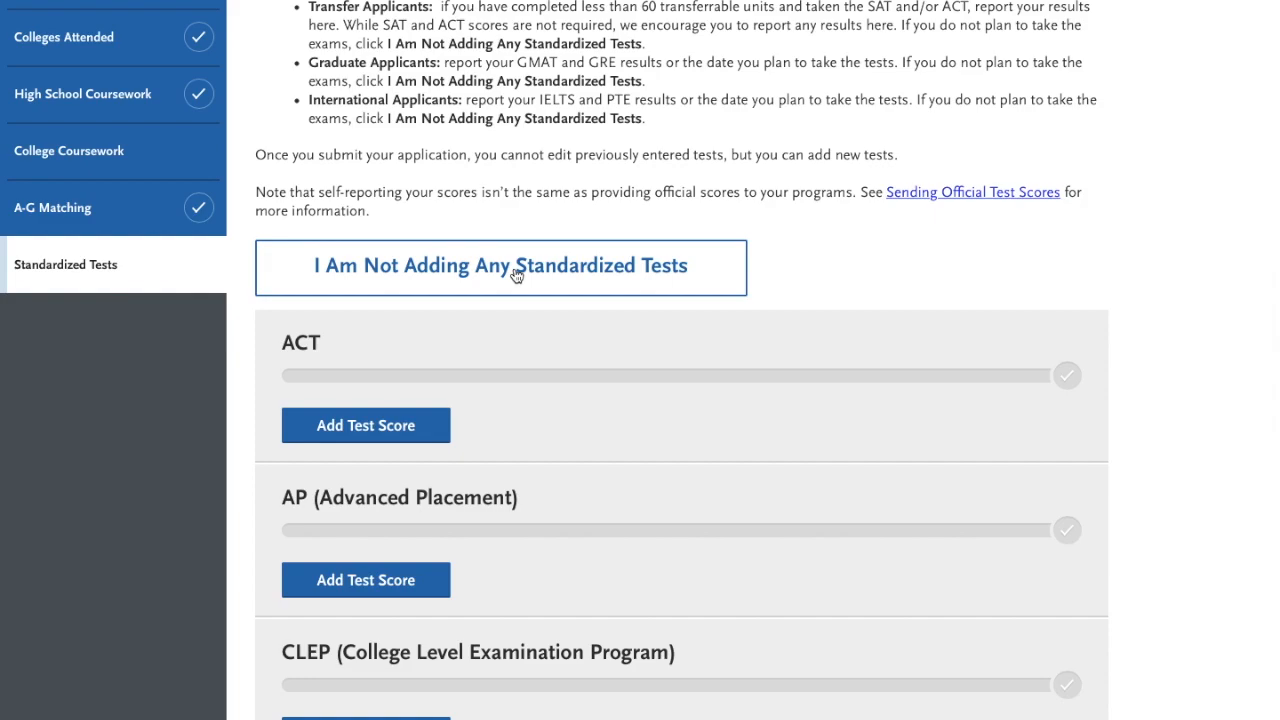
scroll(654, 363, down, 2)
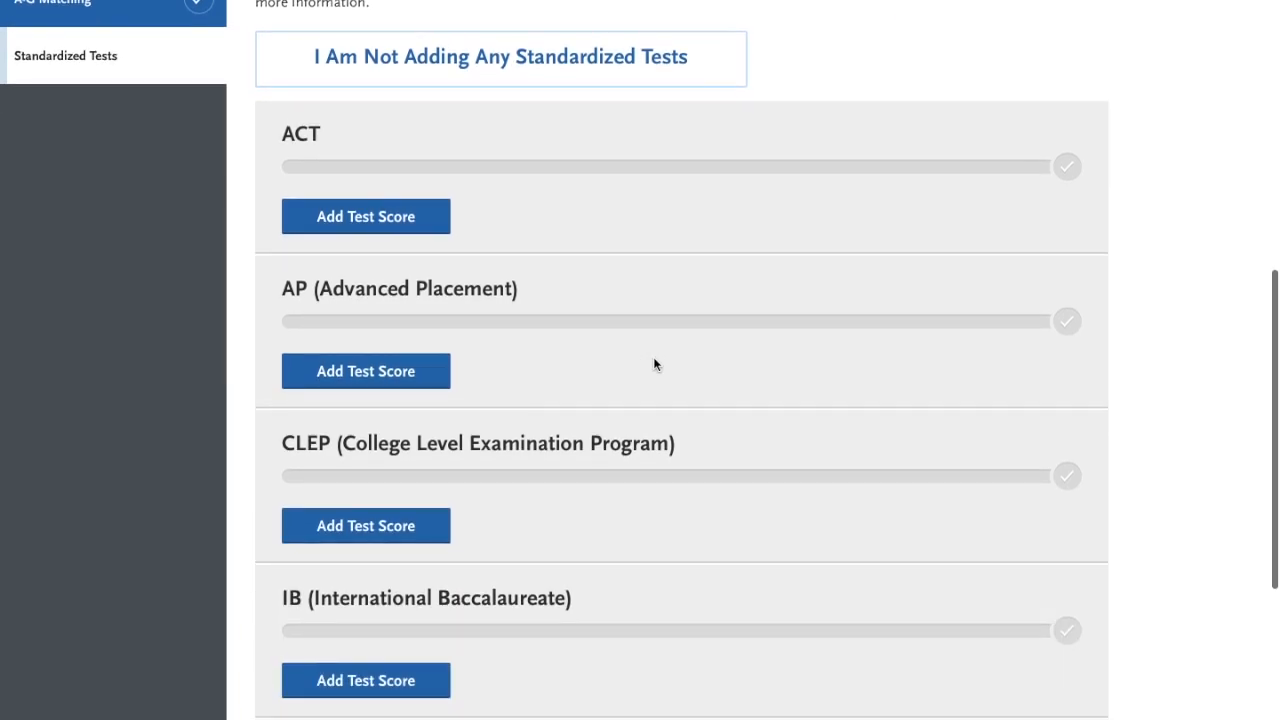
- Start an AP (Advanced Placement) test score entry and examine the list of available AP exams
click(367, 372)
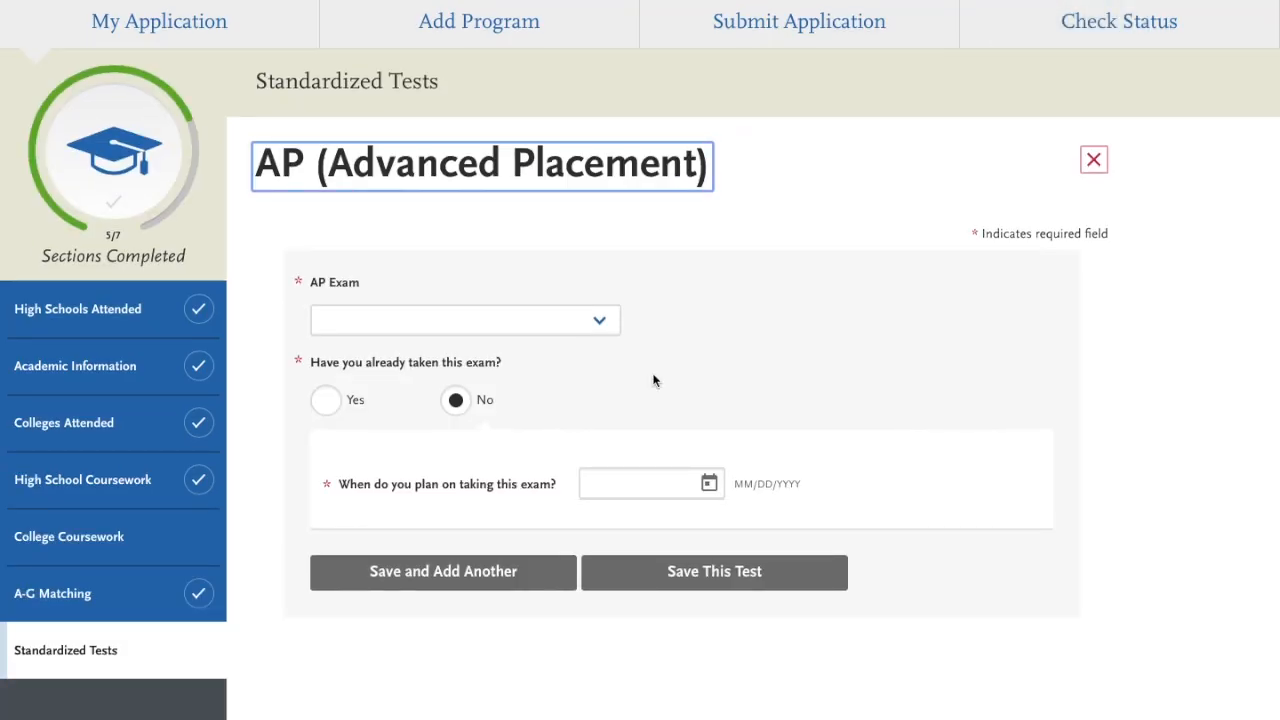
click(563, 314)
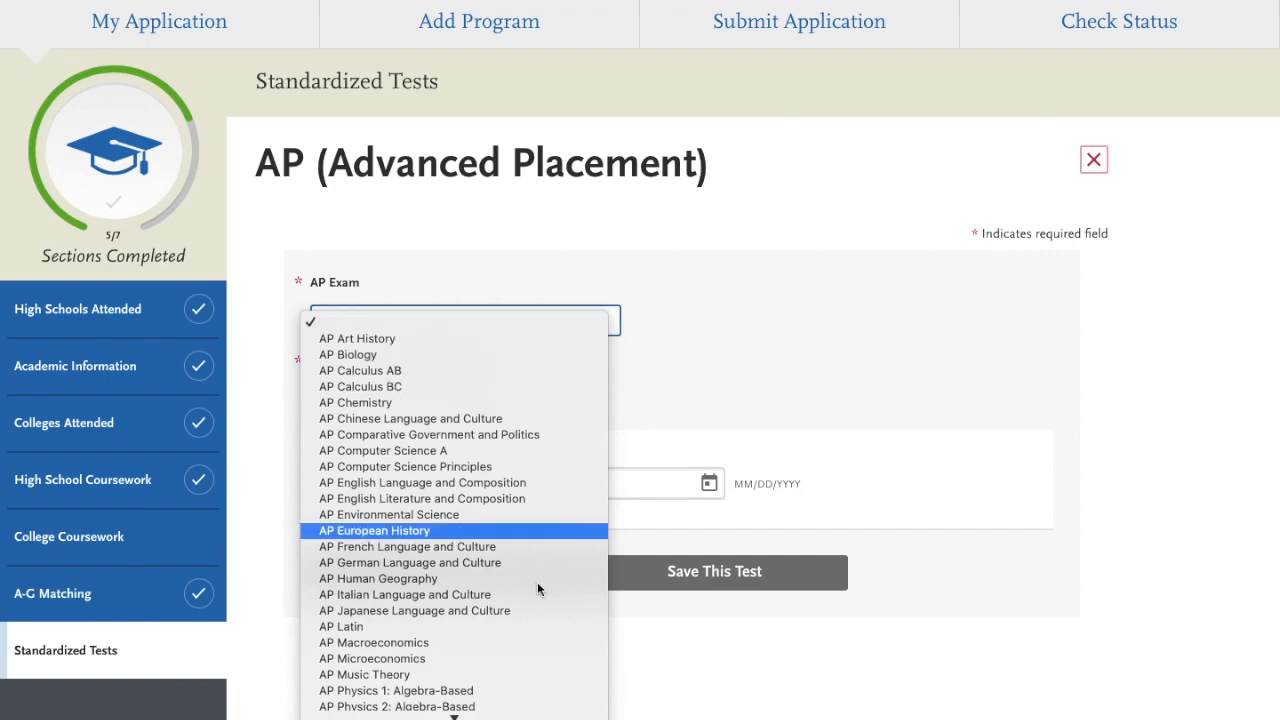
click(685, 350)
scroll(686, 349, down, 1)
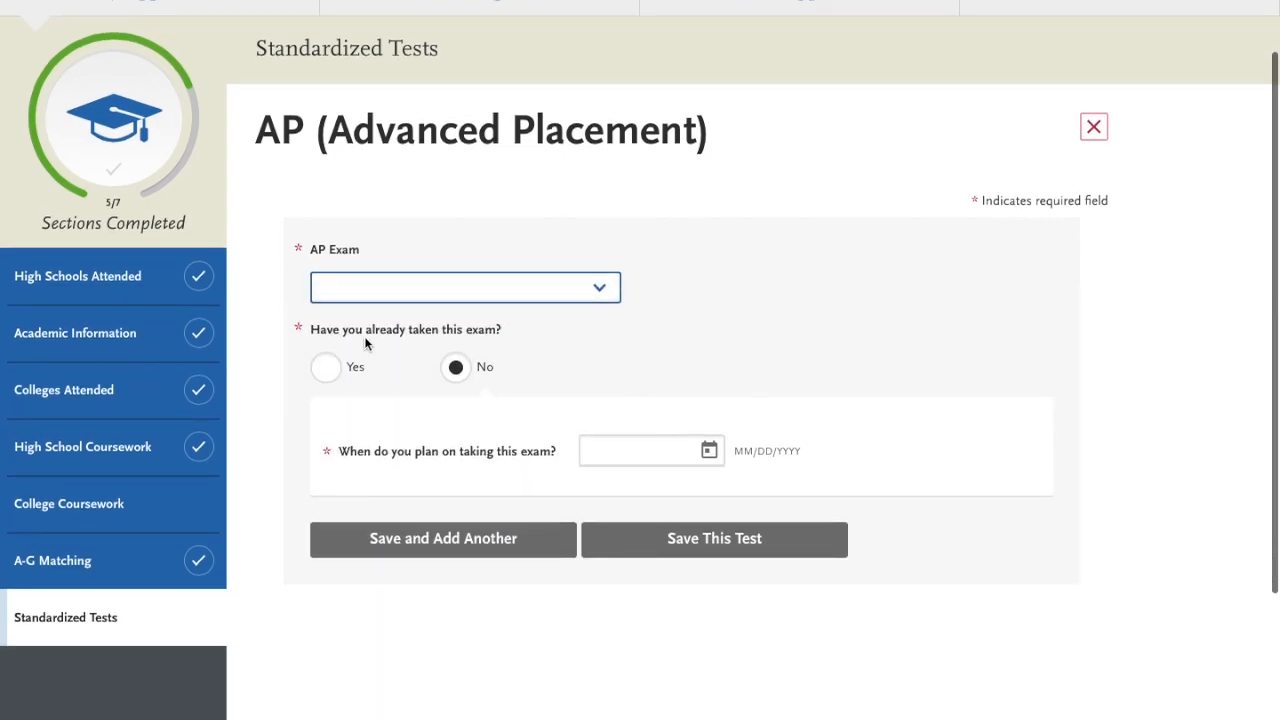
- Compare the AP entry's fields for exams already taken and not yet taken, including the date and exam score options
click(334, 370)
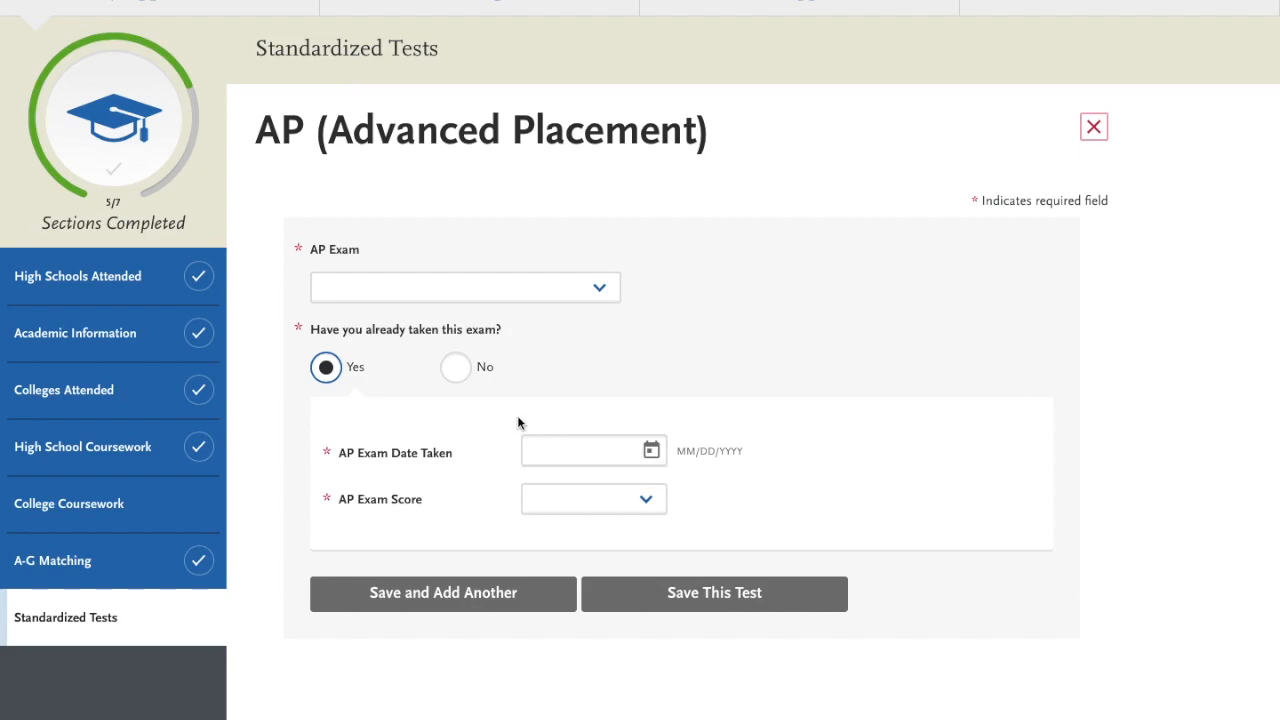
click(452, 369)
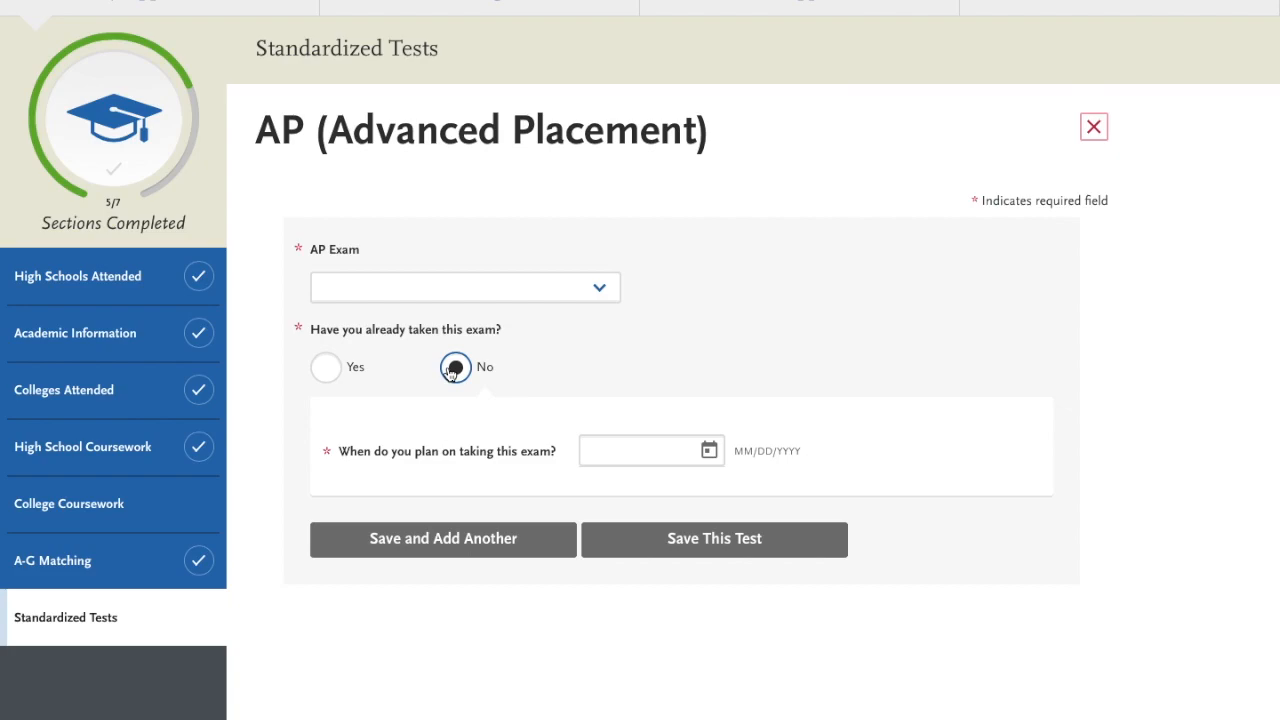
click(636, 454)
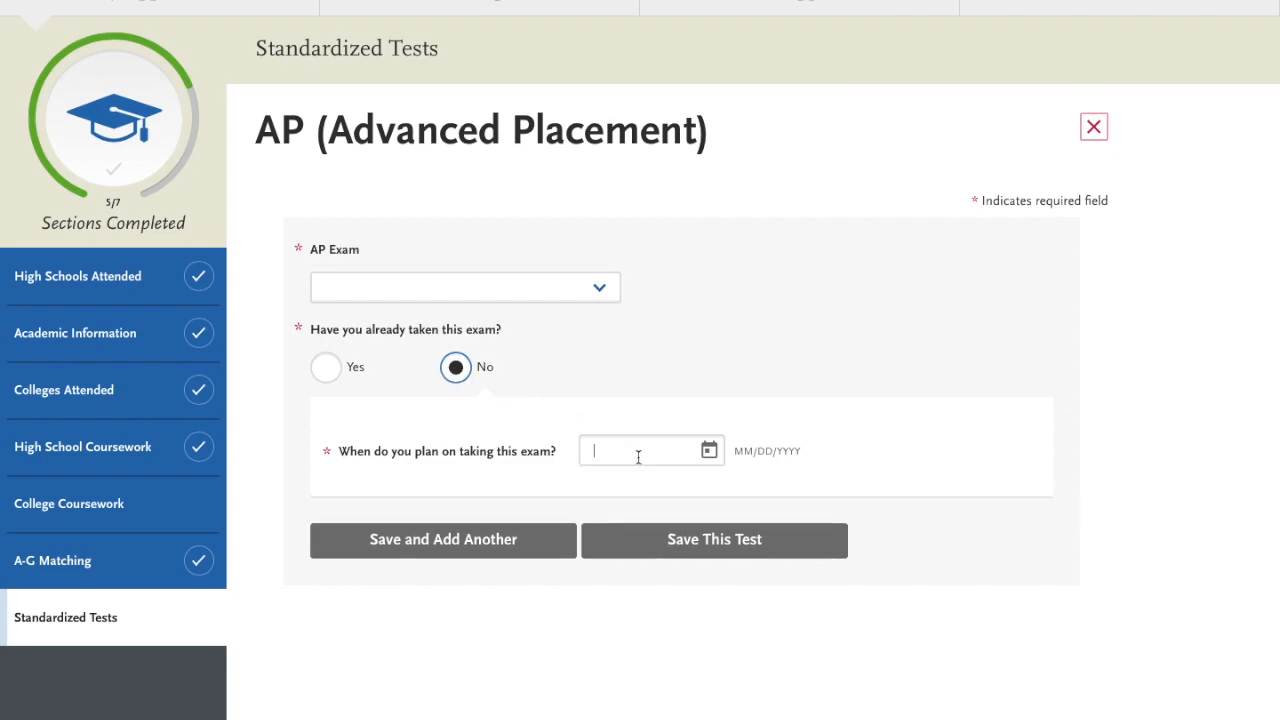
click(710, 451)
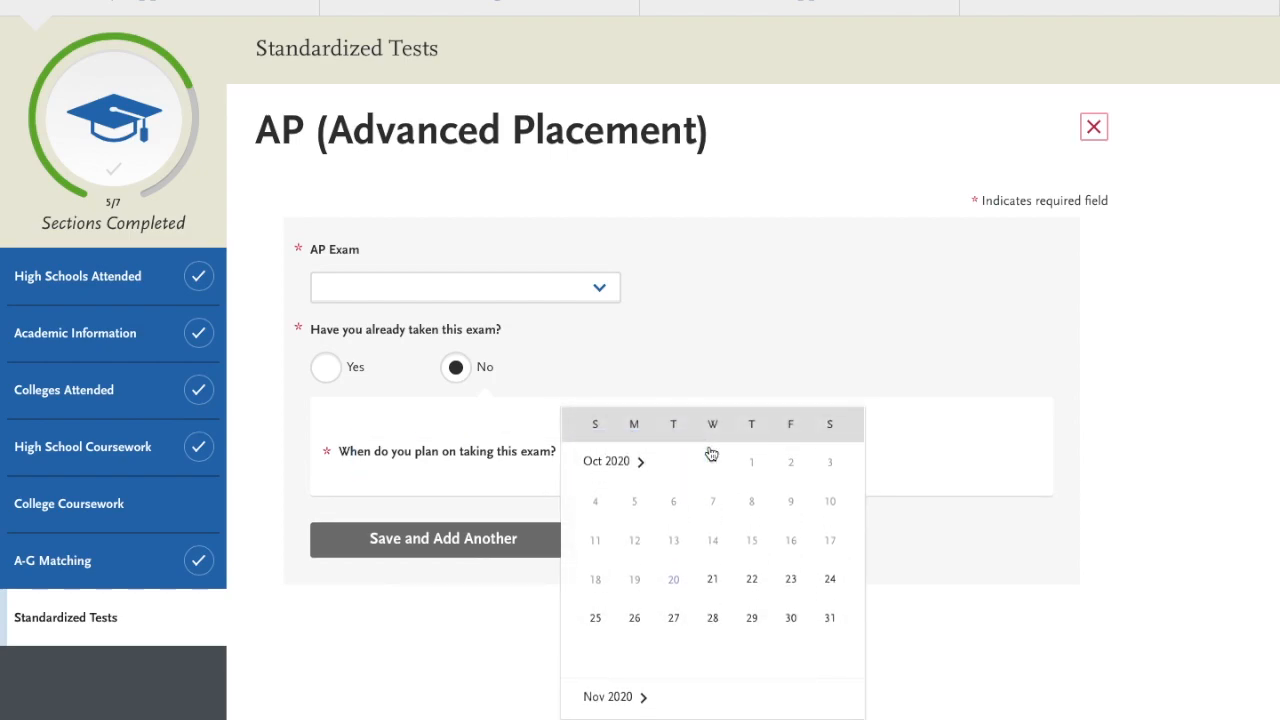
click(330, 366)
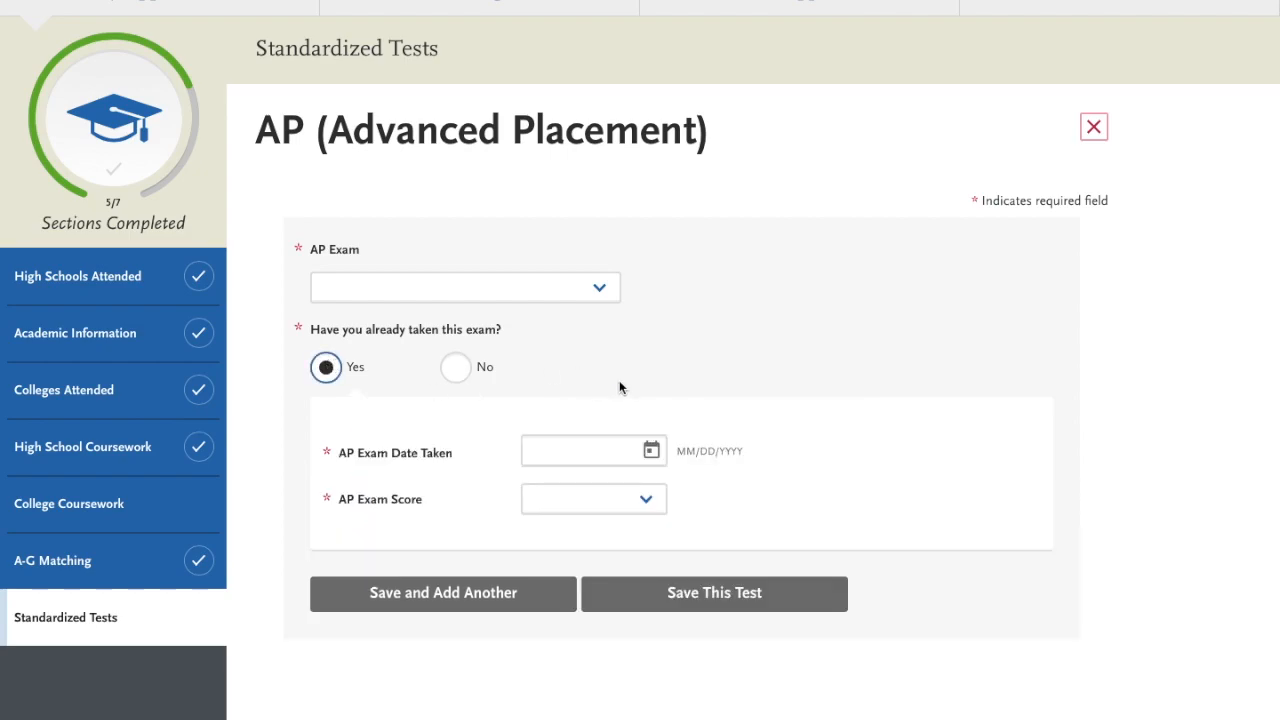
click(622, 458)
click(625, 497)
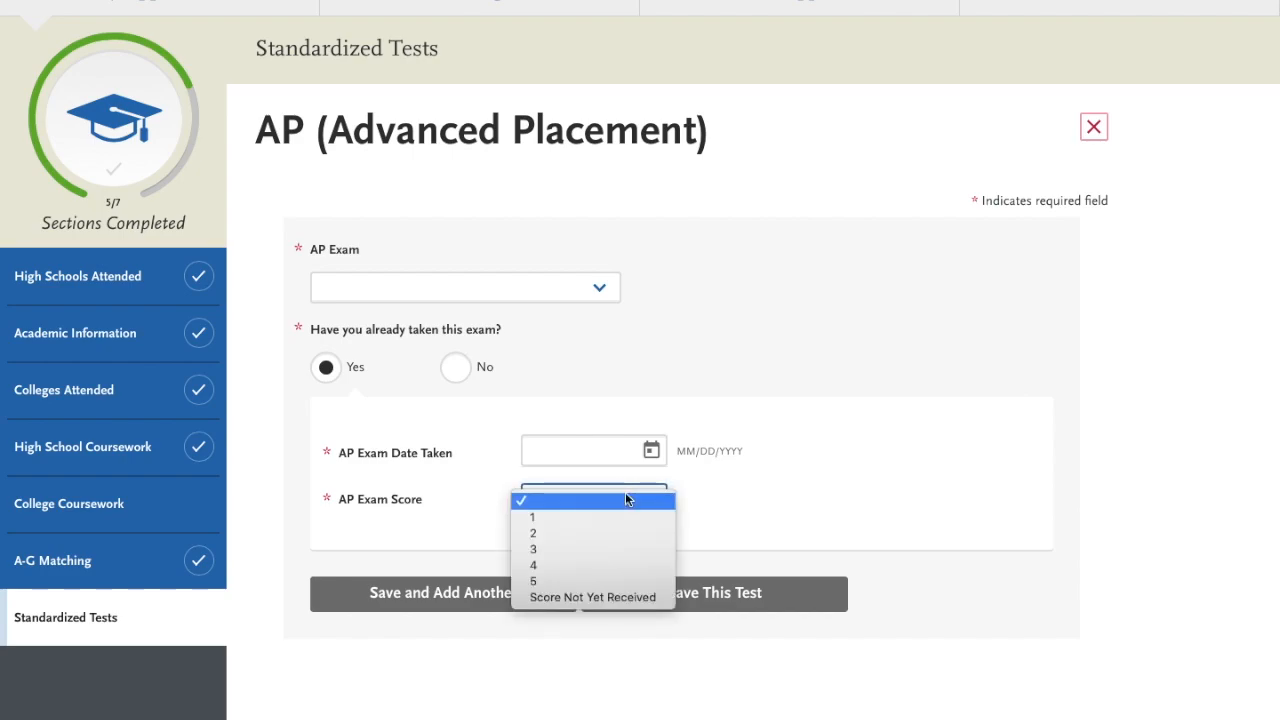
click(713, 488)
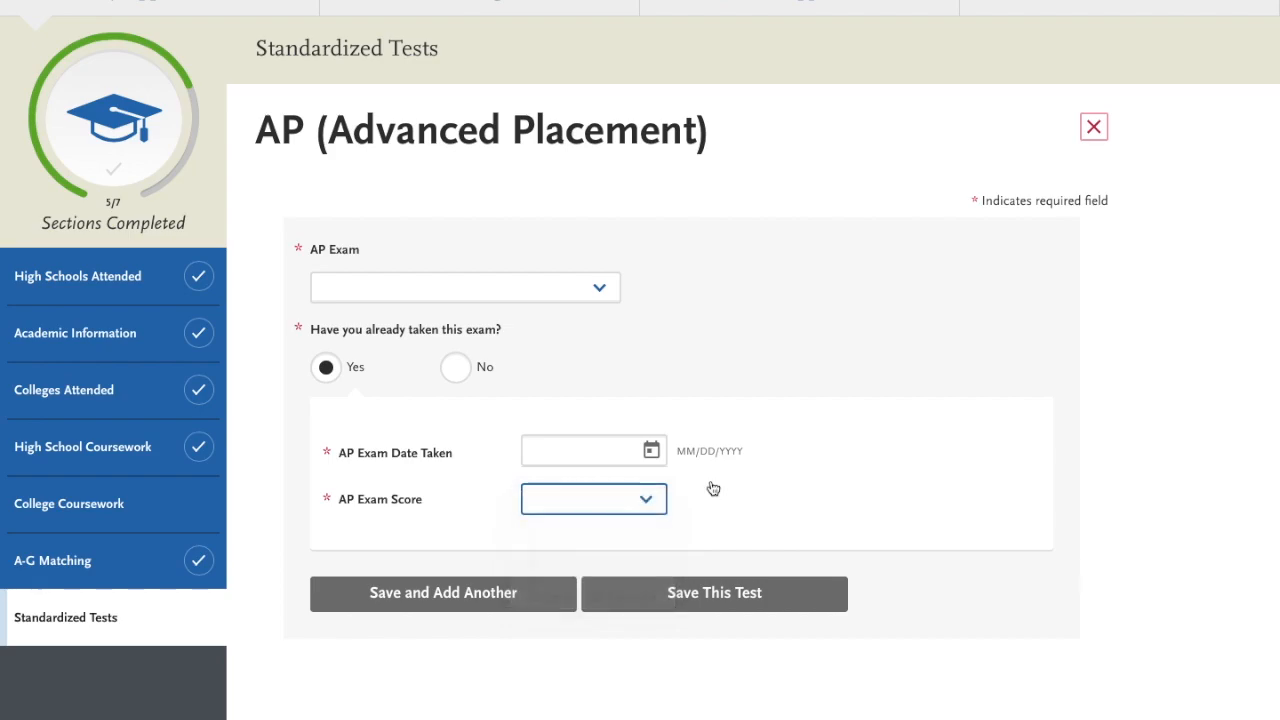
click(643, 499)
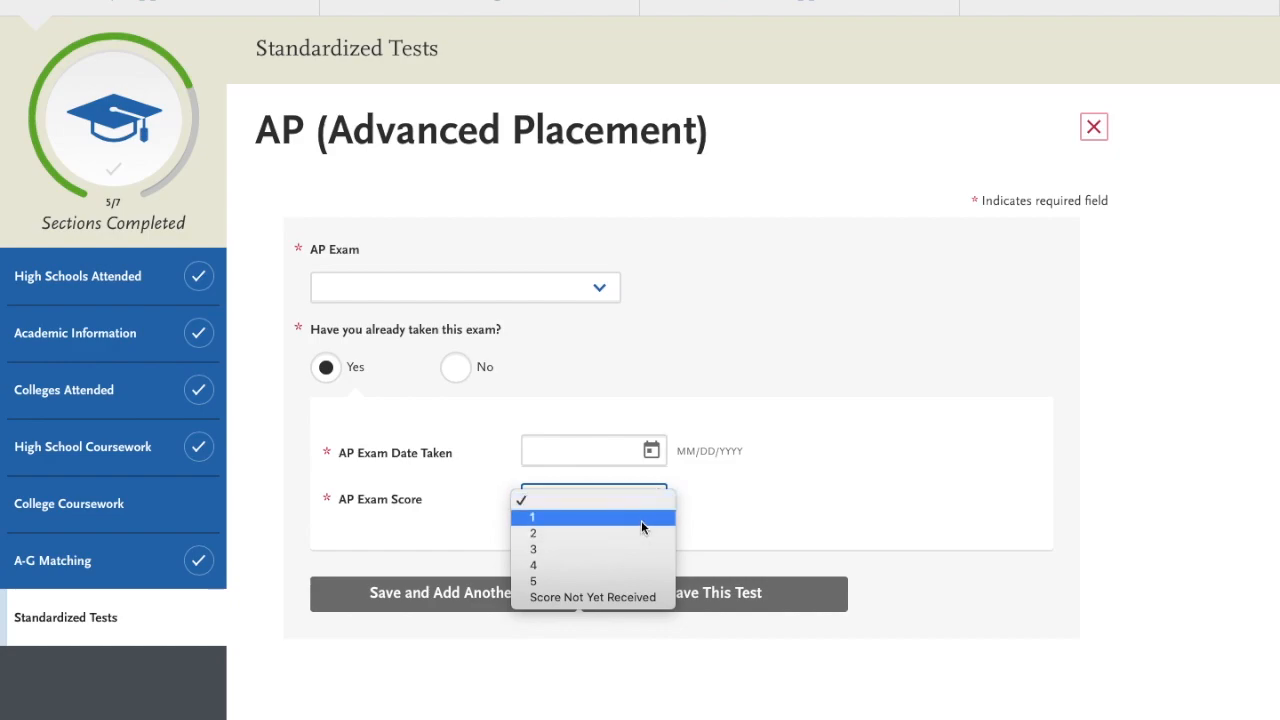
click(724, 496)
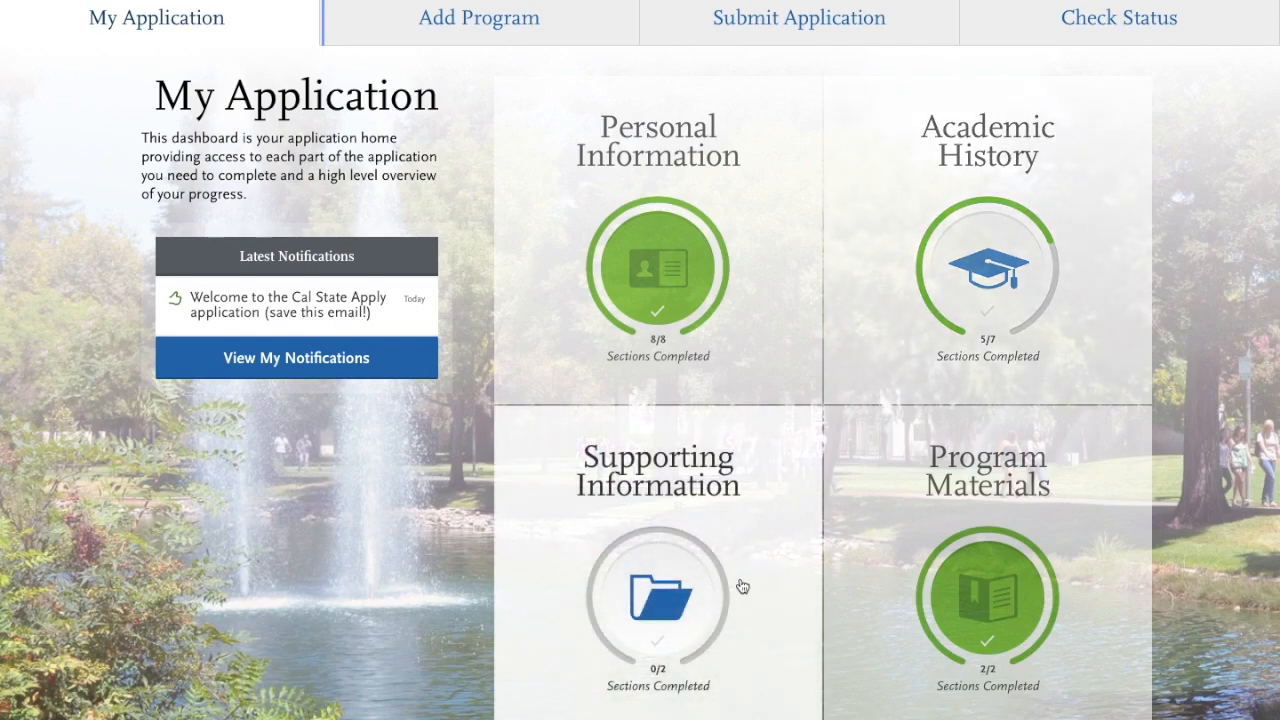
- Open Educational Programs & Work Experience under Supporting Information and review its program participation, work and extracurricular questions
click(742, 586)
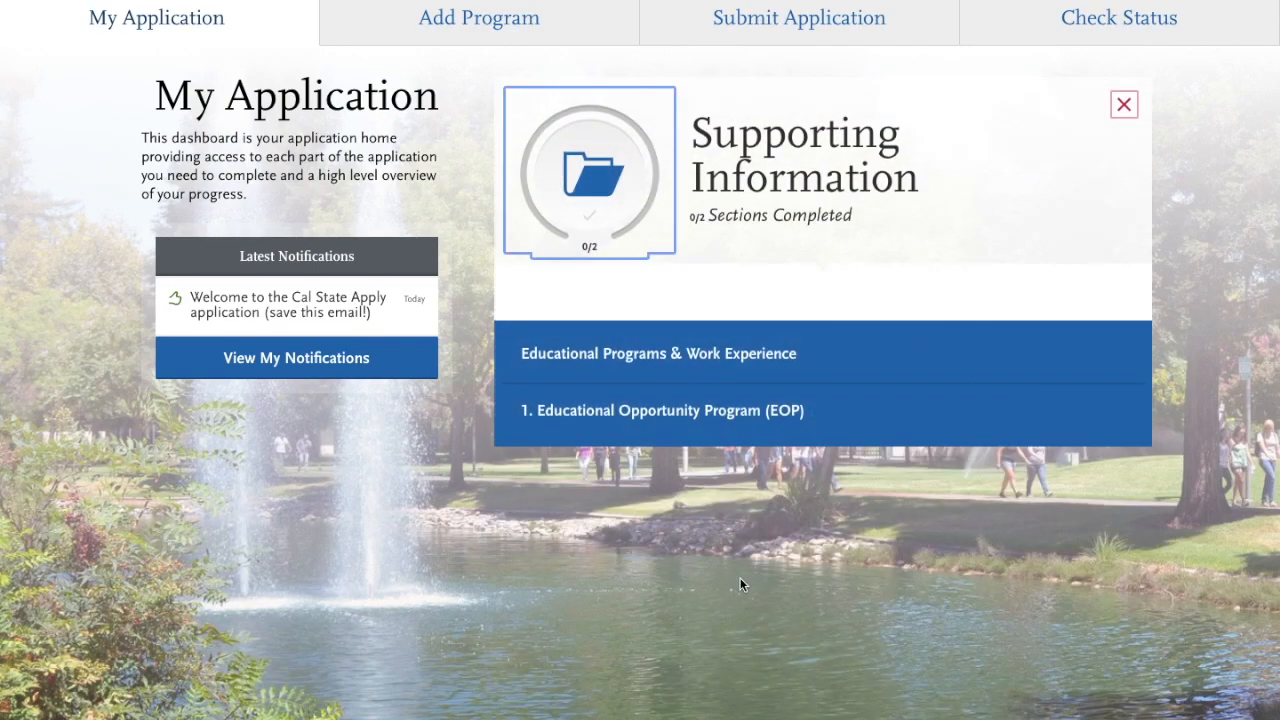
click(652, 371)
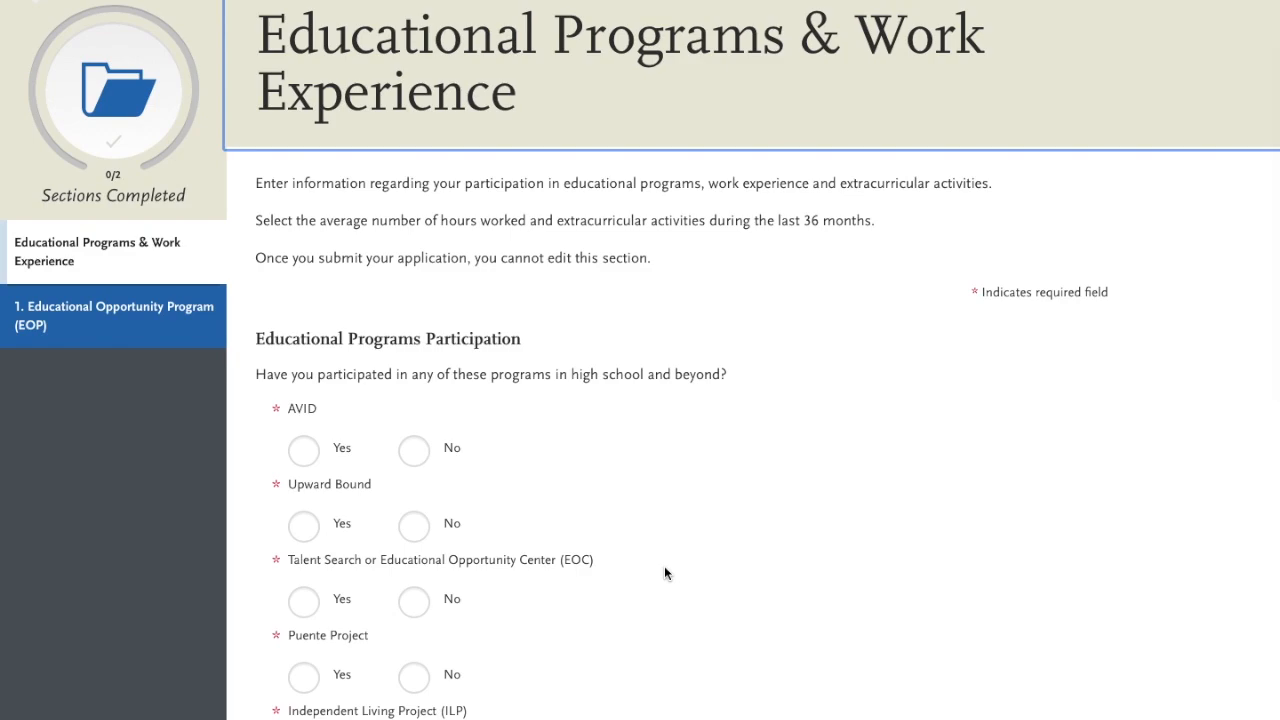
scroll(665, 568, down, 3)
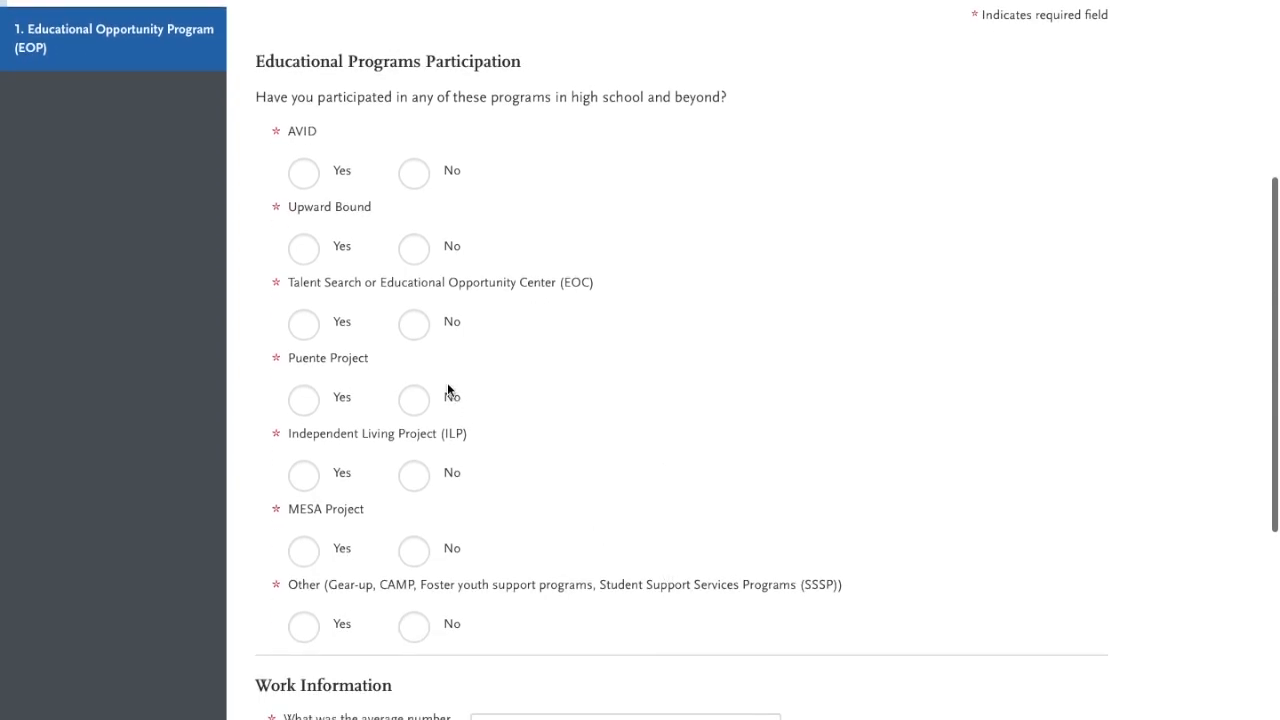
scroll(706, 488, down, 2)
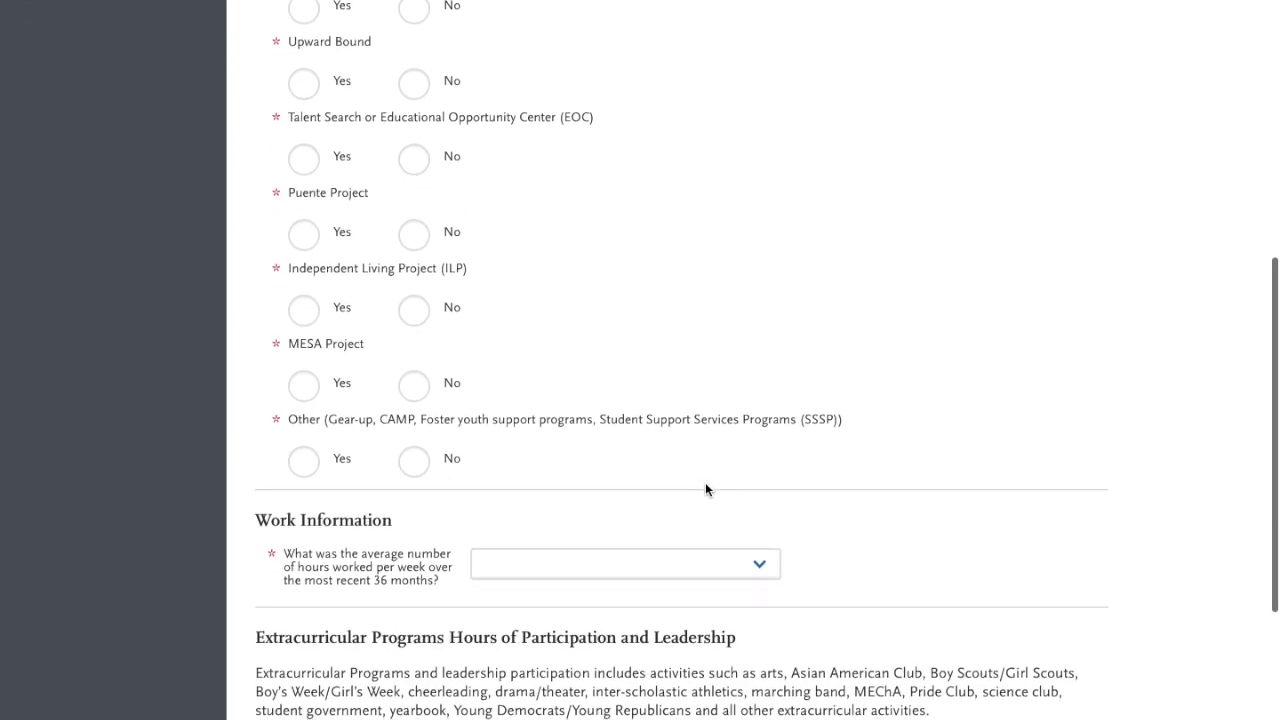
scroll(706, 489, down, 3)
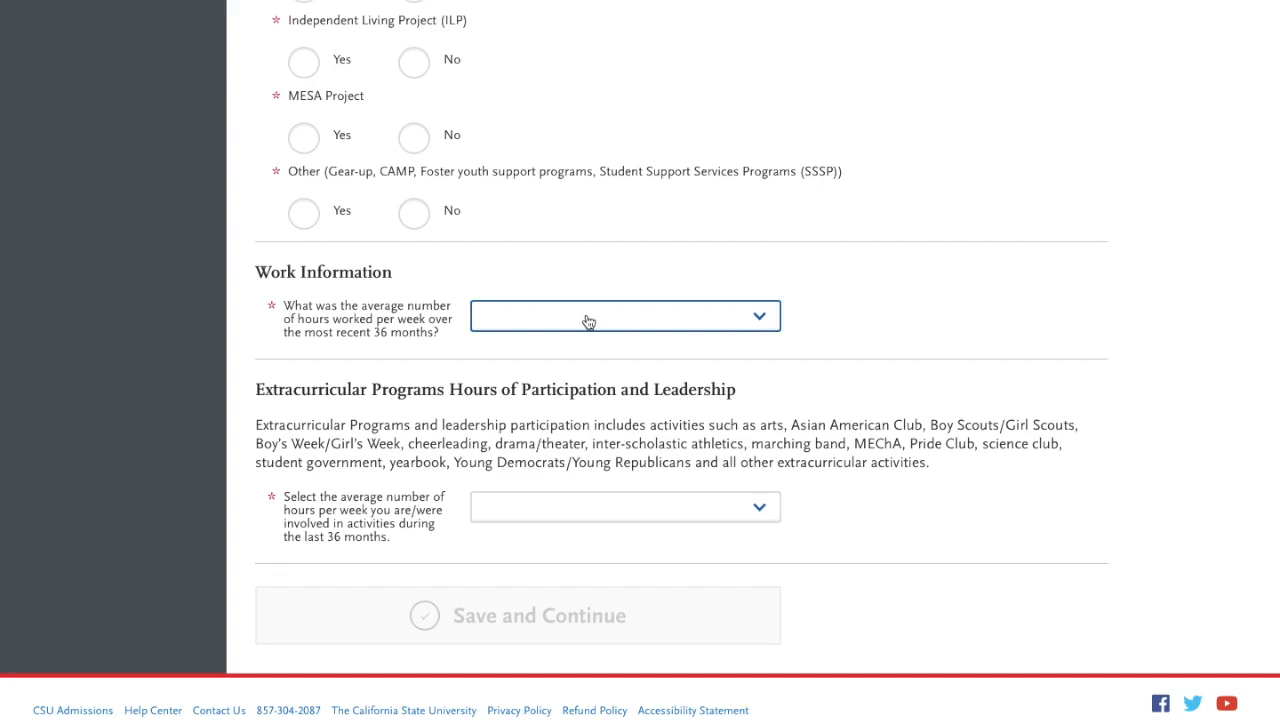
- Examine the weekly hour ranges offered for work experience and for extracurricular participation
click(588, 321)
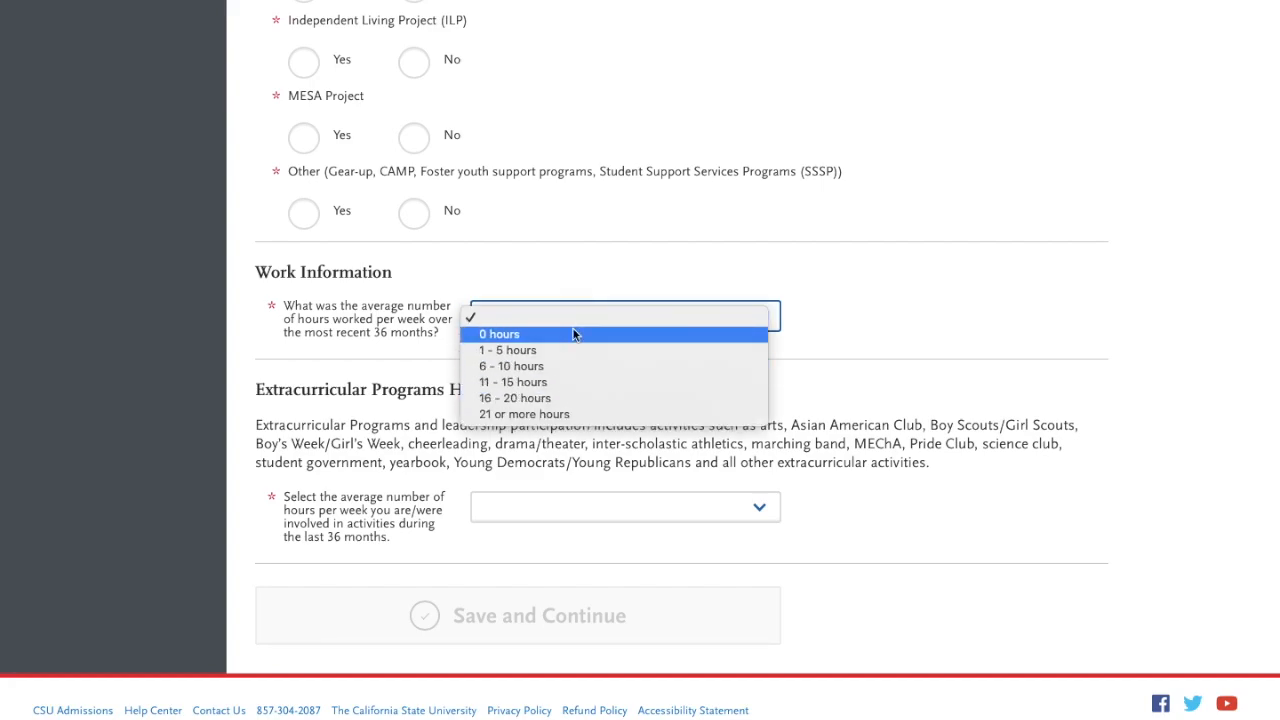
click(558, 292)
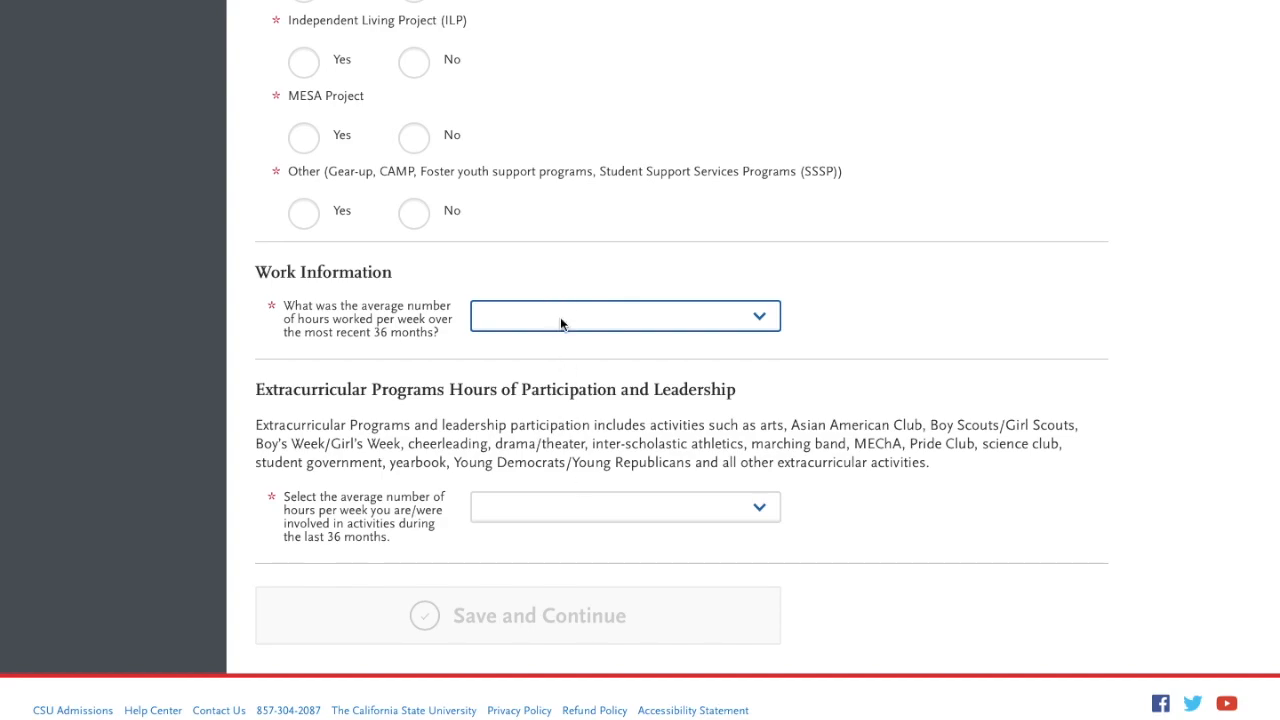
click(560, 317)
click(547, 296)
click(526, 510)
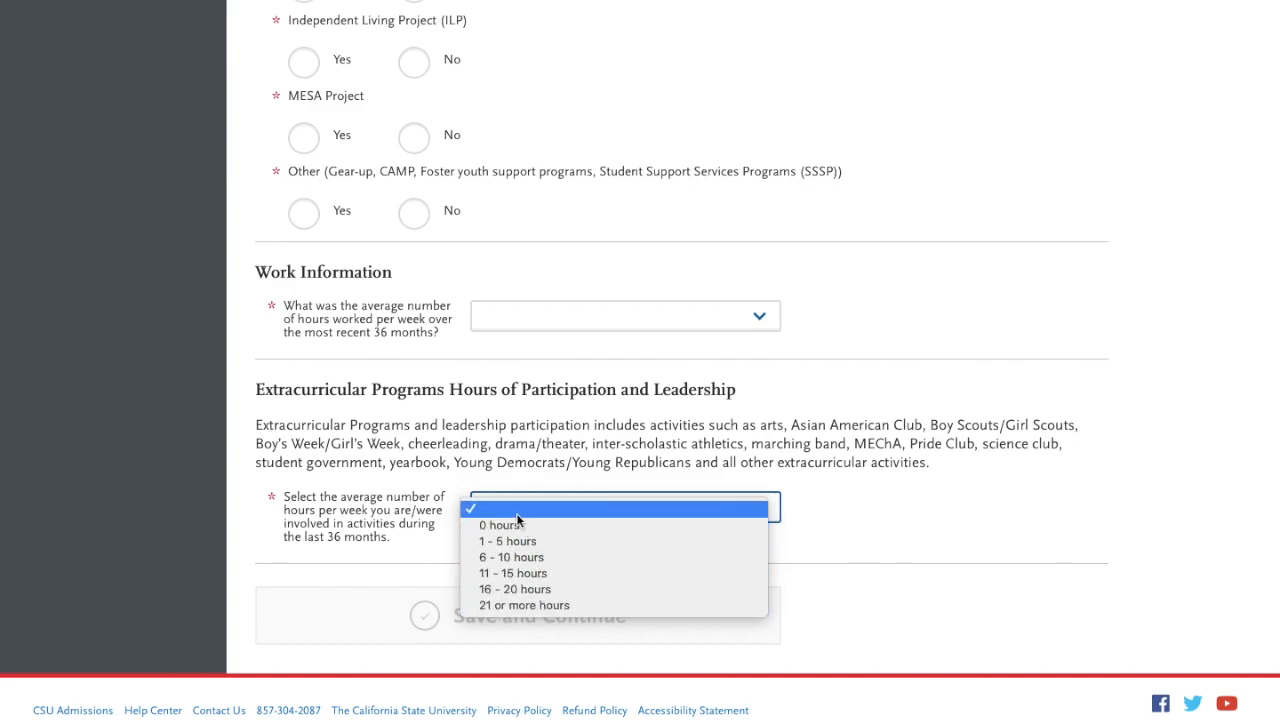
- Answer Yes to applying to the Educational Opportunity Program (EOP) and Not Applicable to prior EOP enrollment at a CSU
click(517, 514)
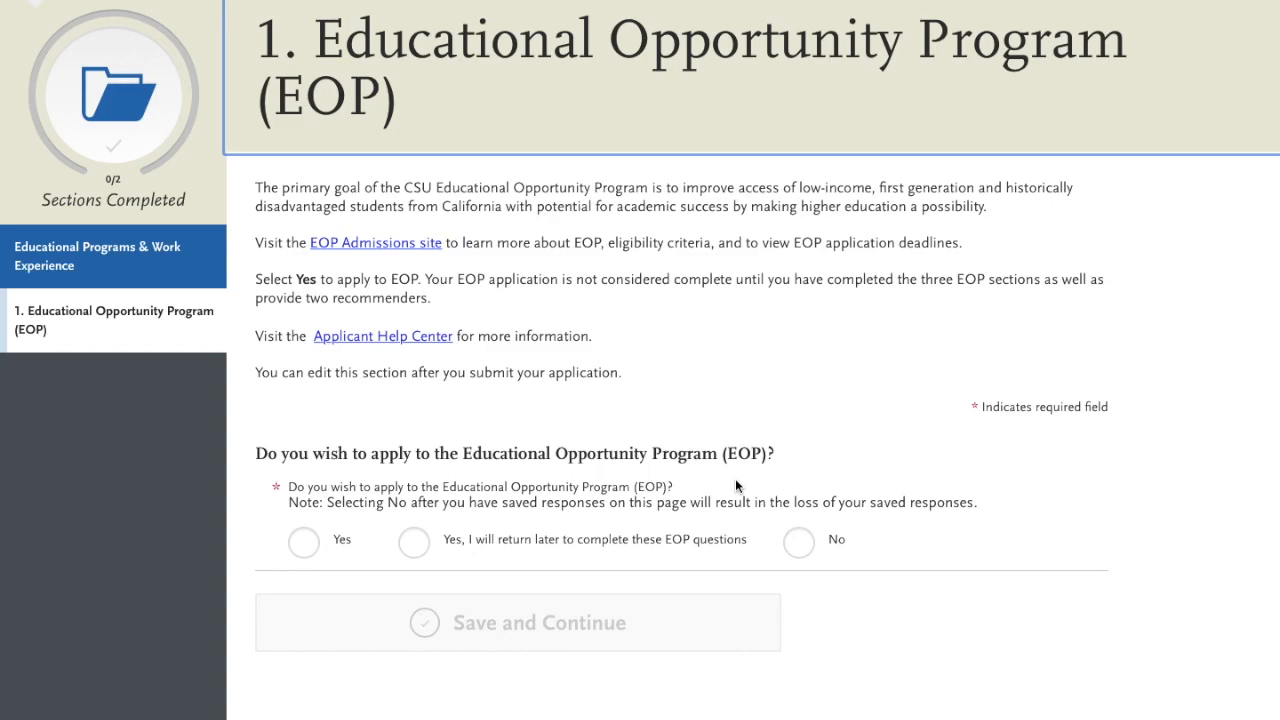
scroll(736, 485, down, 1)
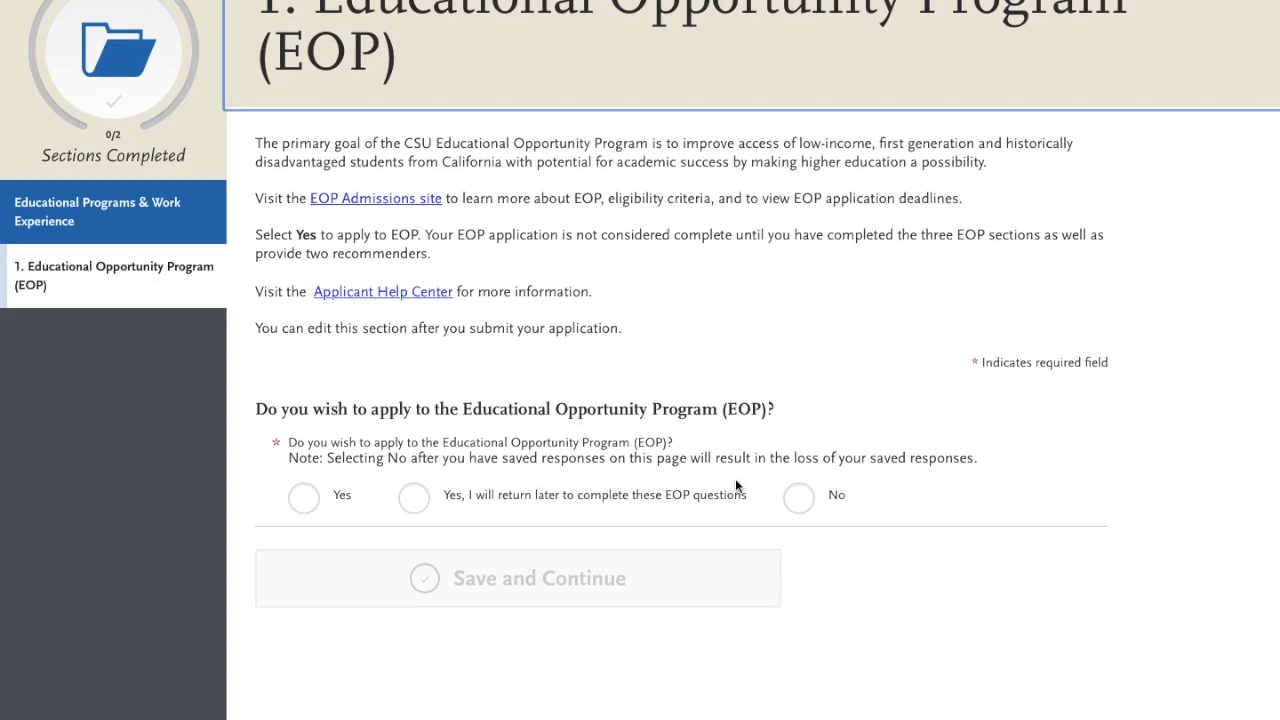
scroll(736, 487, down, 1)
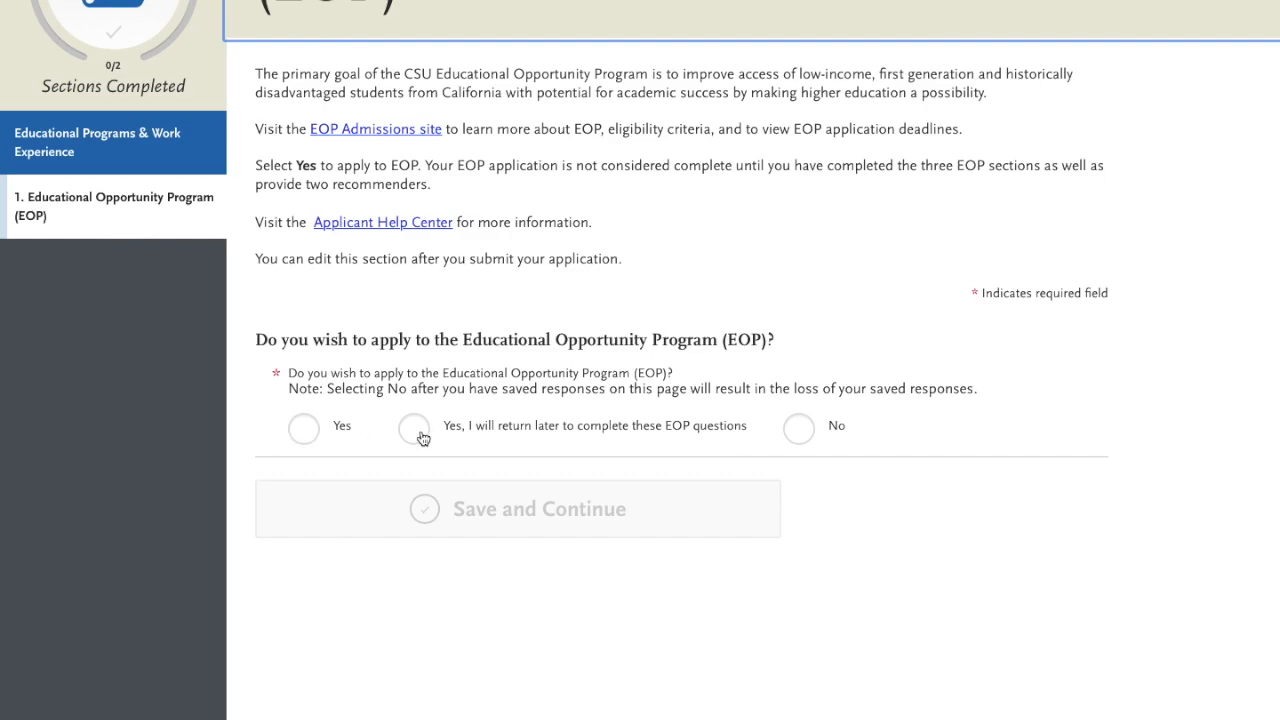
click(310, 436)
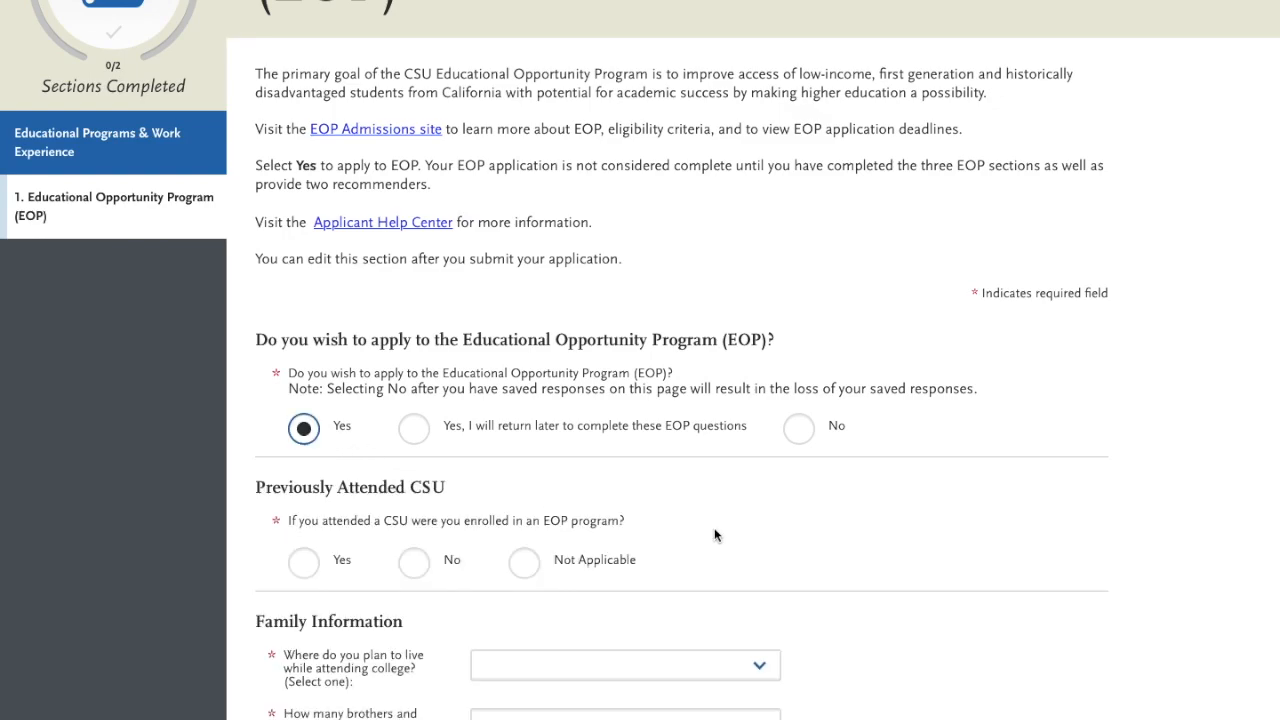
scroll(830, 545, down, 3)
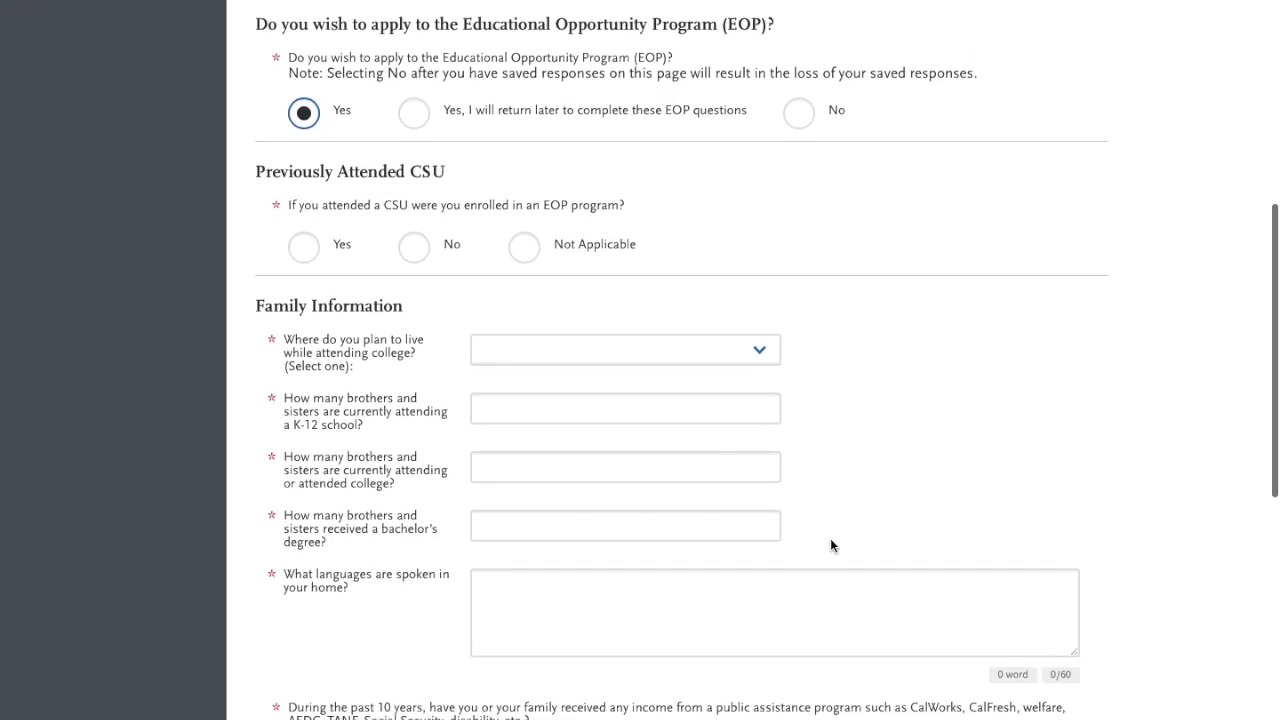
scroll(830, 545, down, 2)
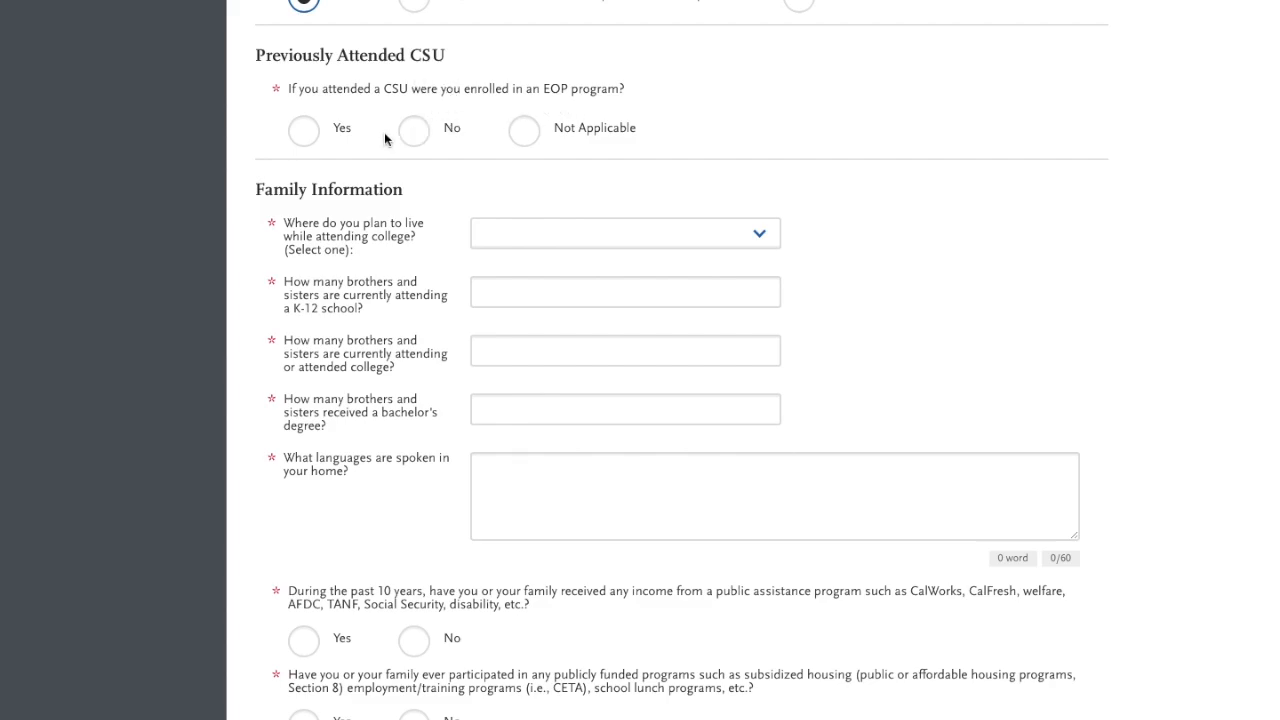
click(524, 134)
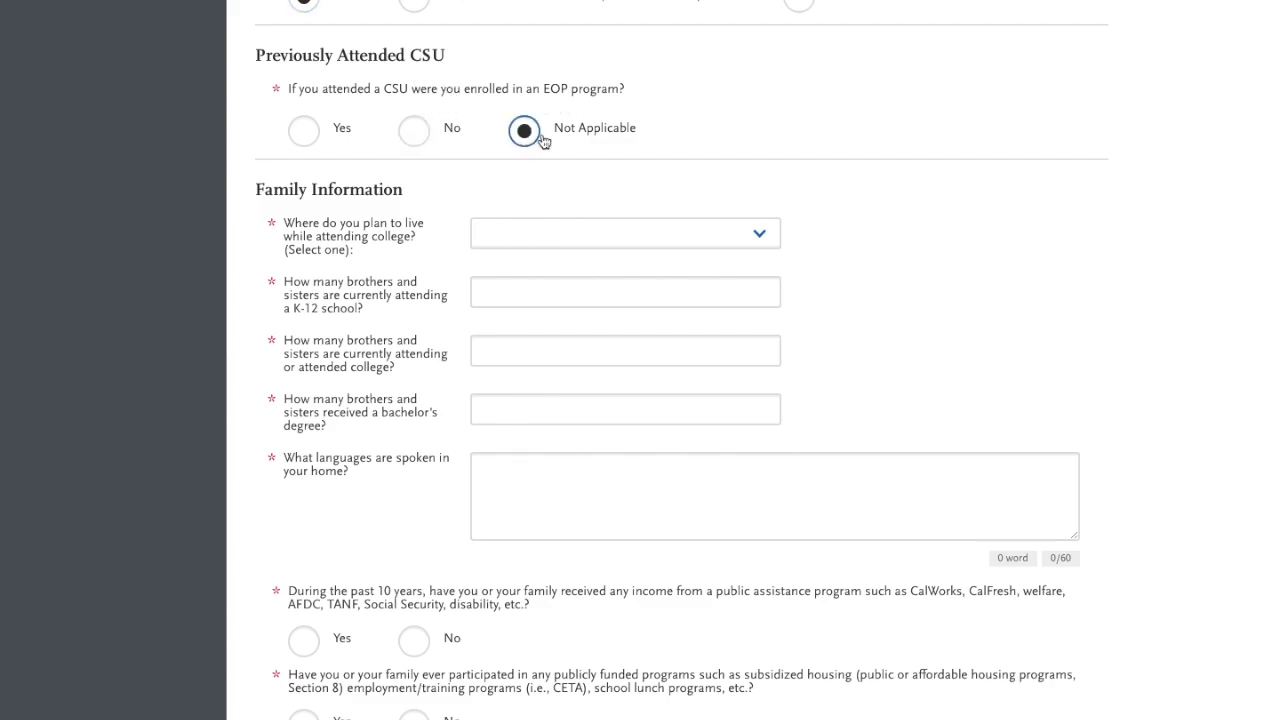
- Review the EOP Family Information questions, including the college housing options, the sibling education fields and the home languages field
scroll(1032, 385, down, 3)
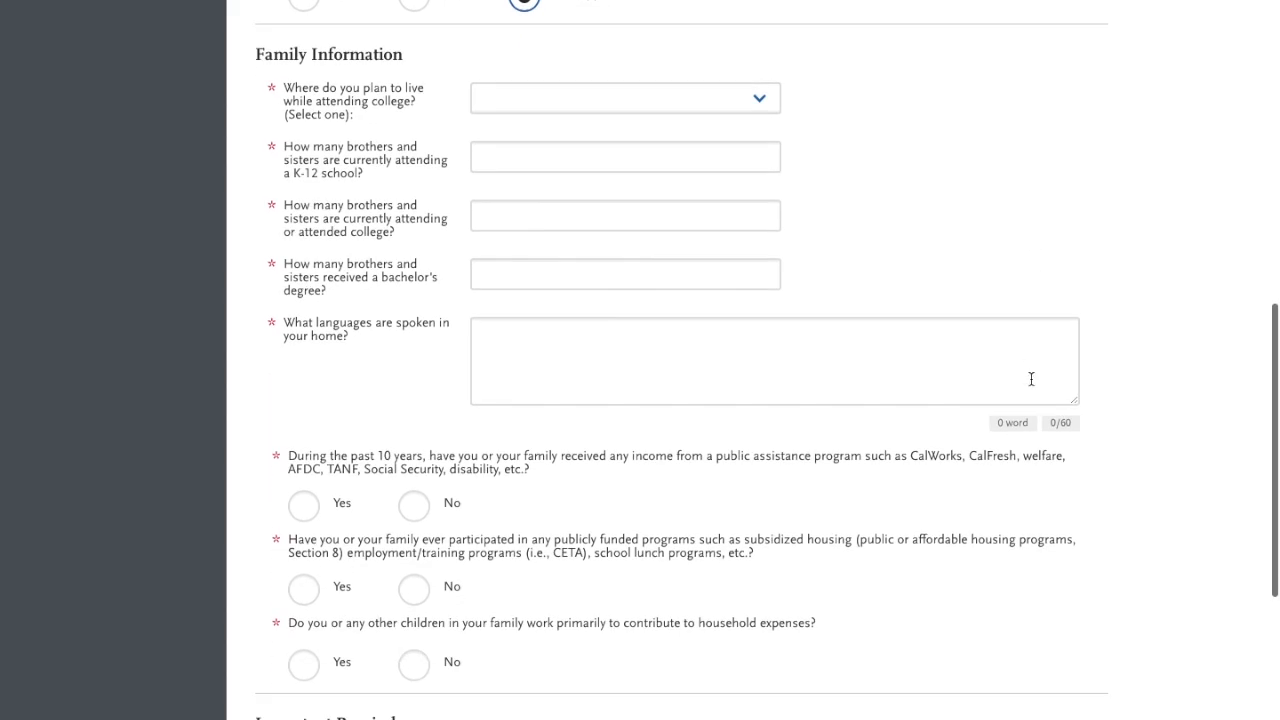
click(711, 106)
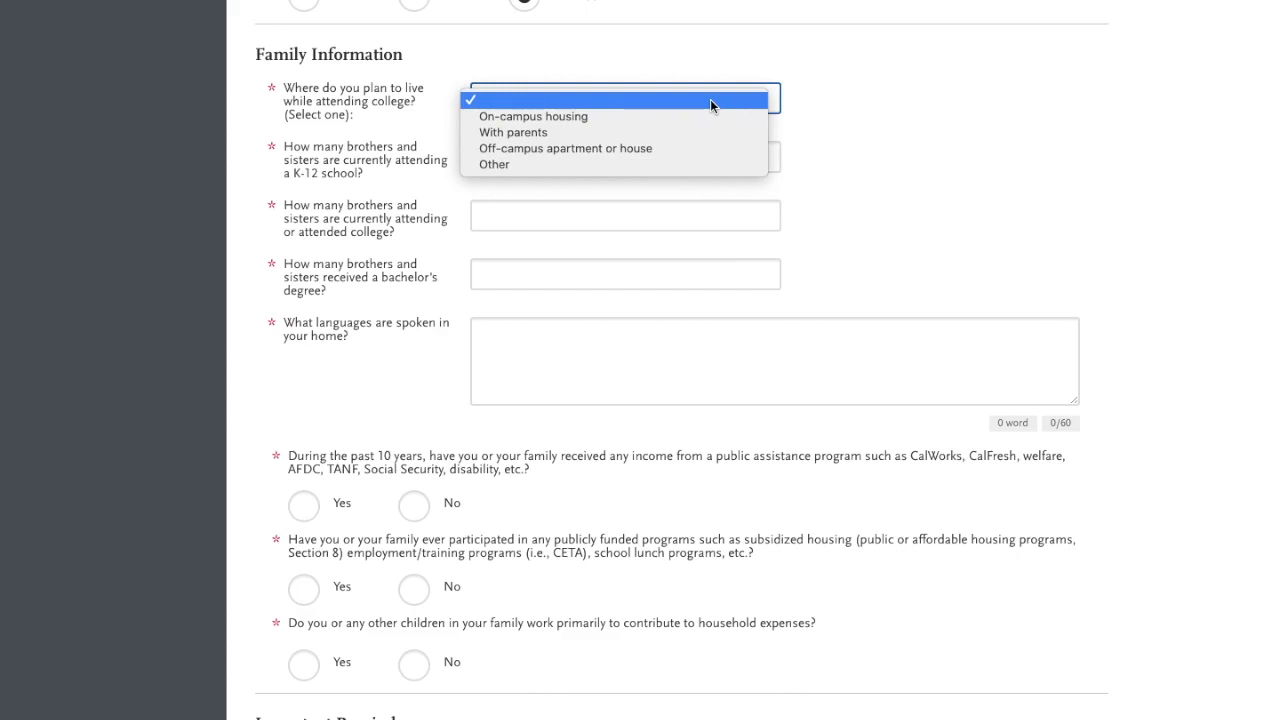
click(863, 80)
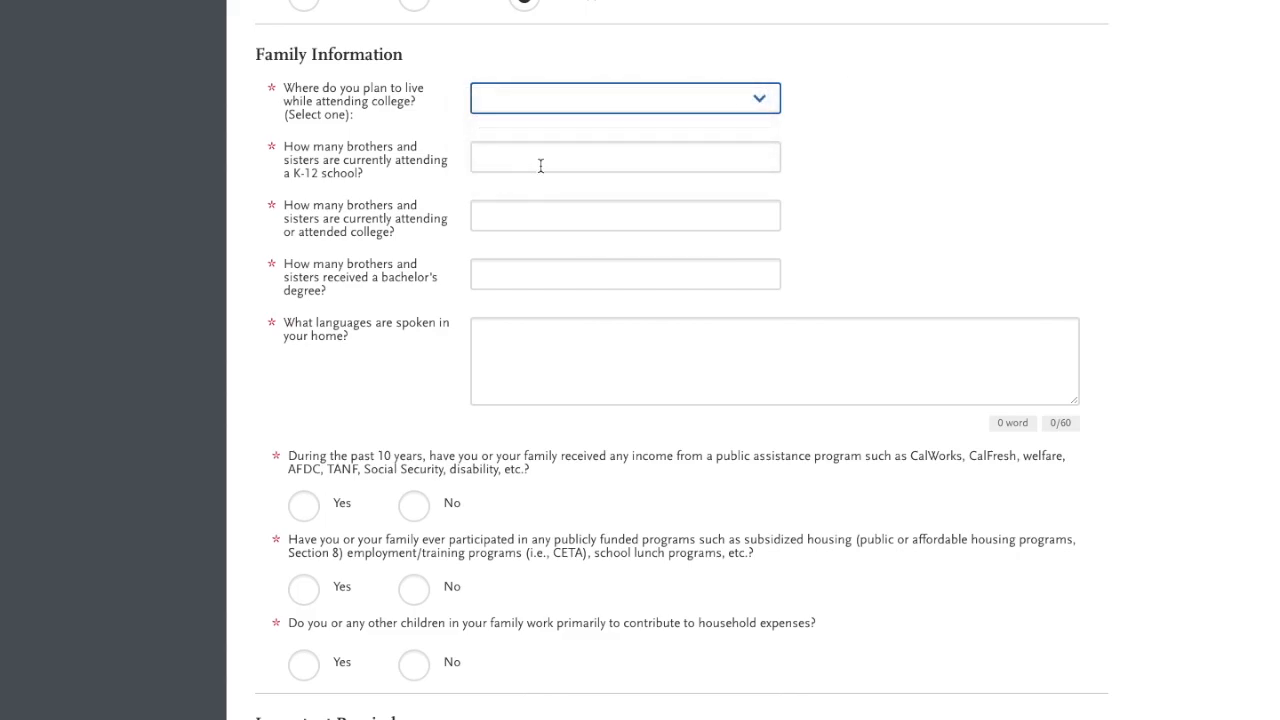
click(529, 215)
click(519, 275)
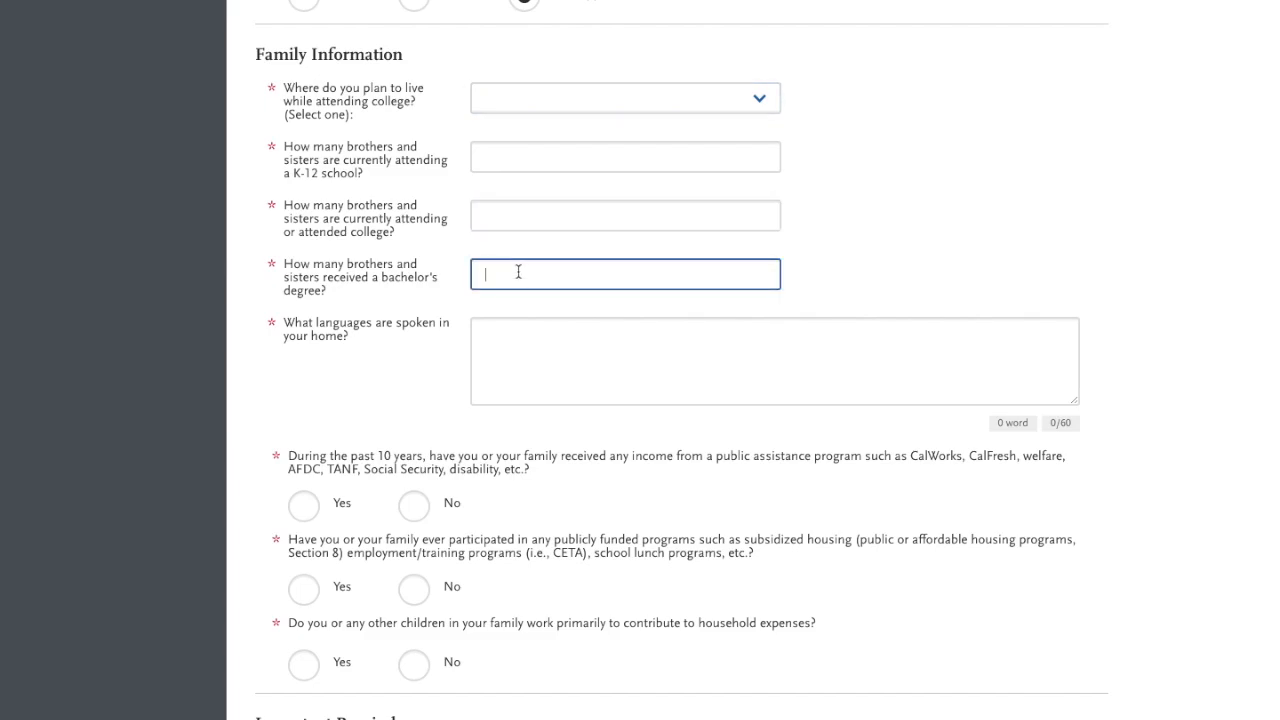
scroll(298, 378, down, 3)
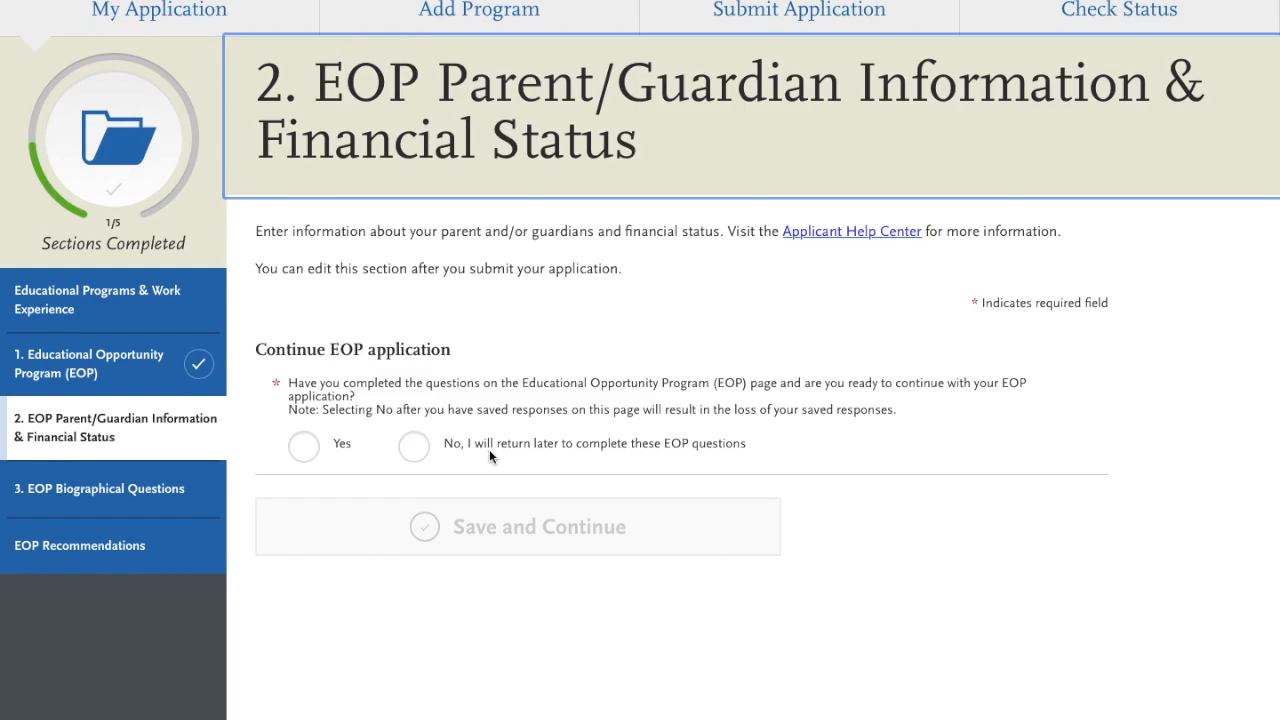
- Answer Yes to continuing with EOP Parent/Guardian Information, compare the second Parent/Guardian options, and choose No for a second Parent/Guardian
click(308, 448)
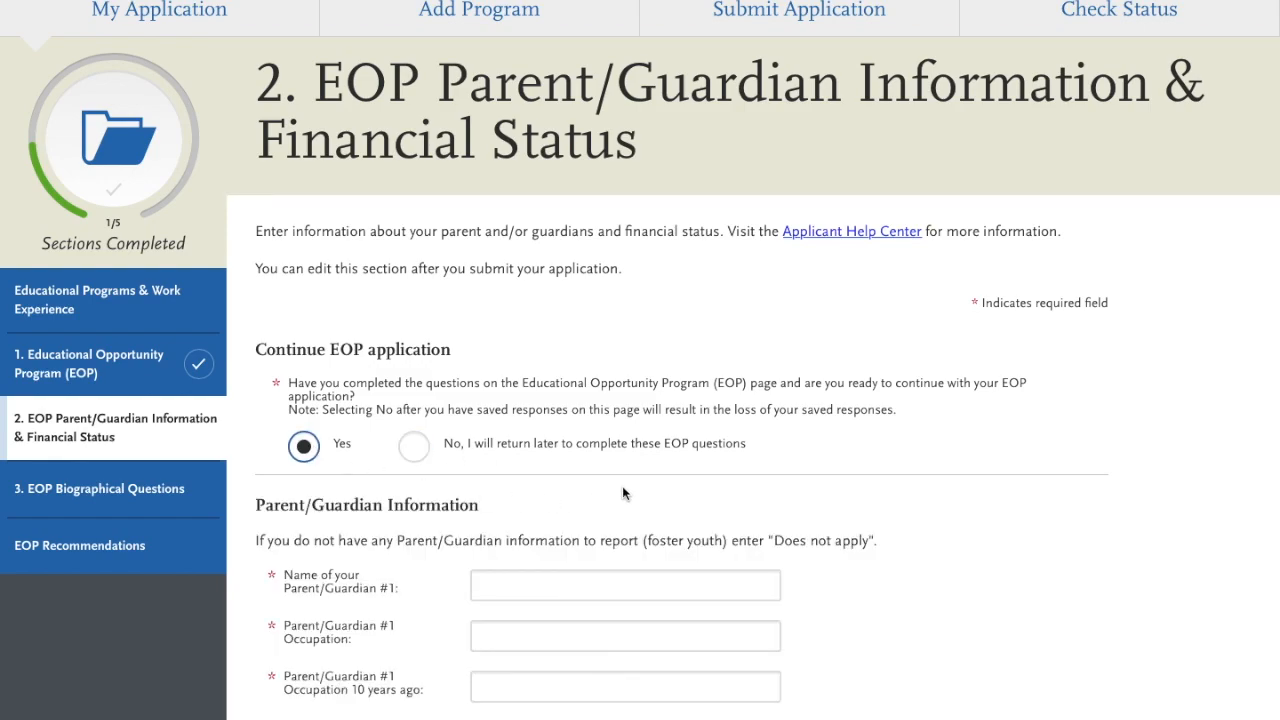
scroll(958, 512, down, 3)
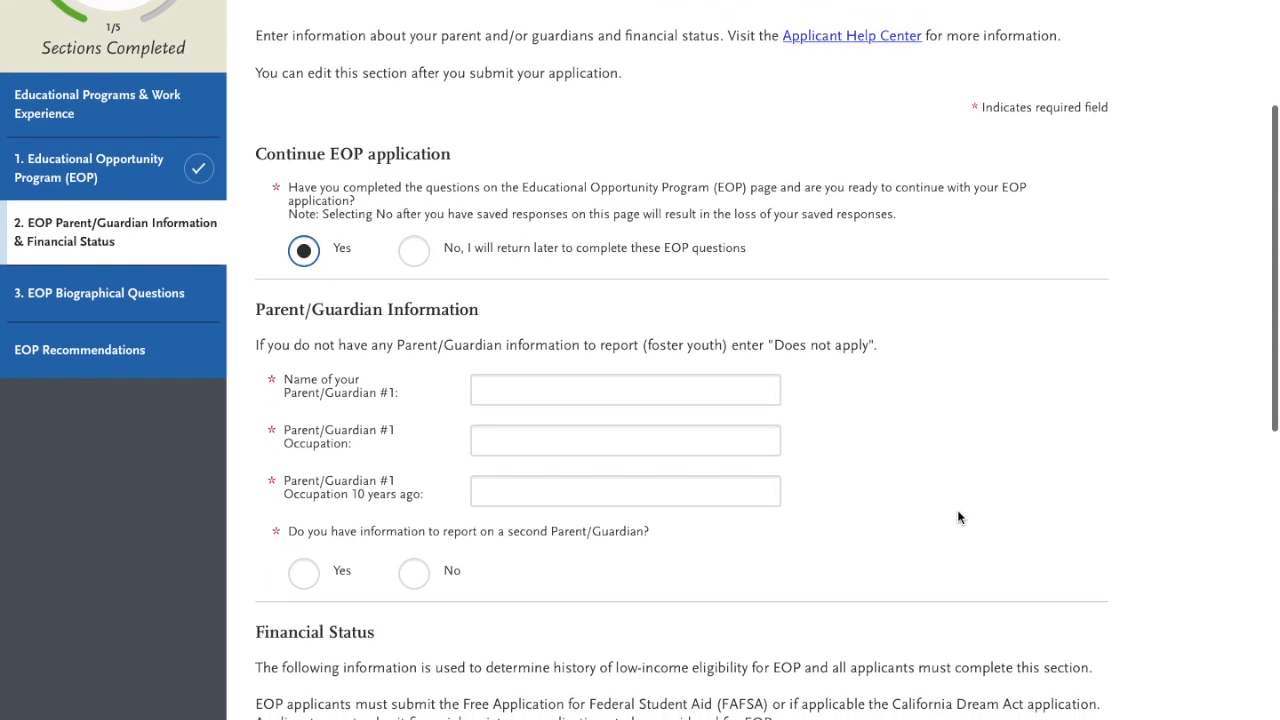
scroll(958, 513, down, 2)
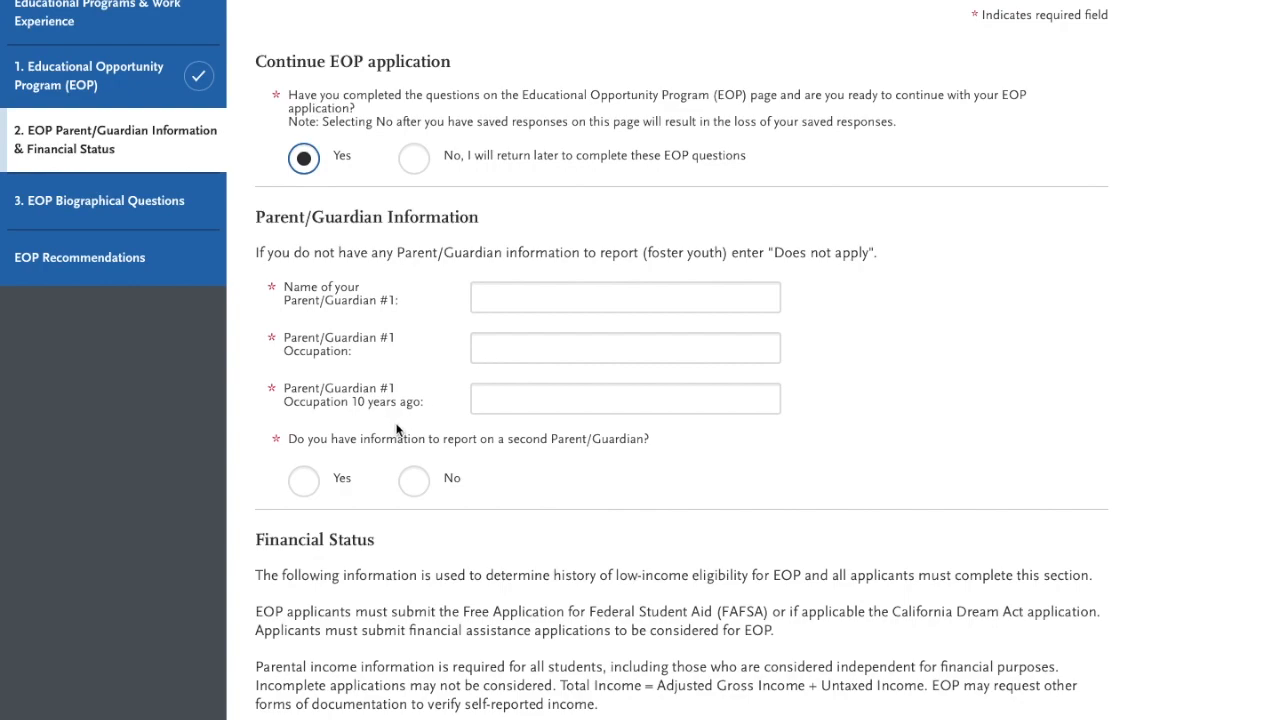
click(305, 483)
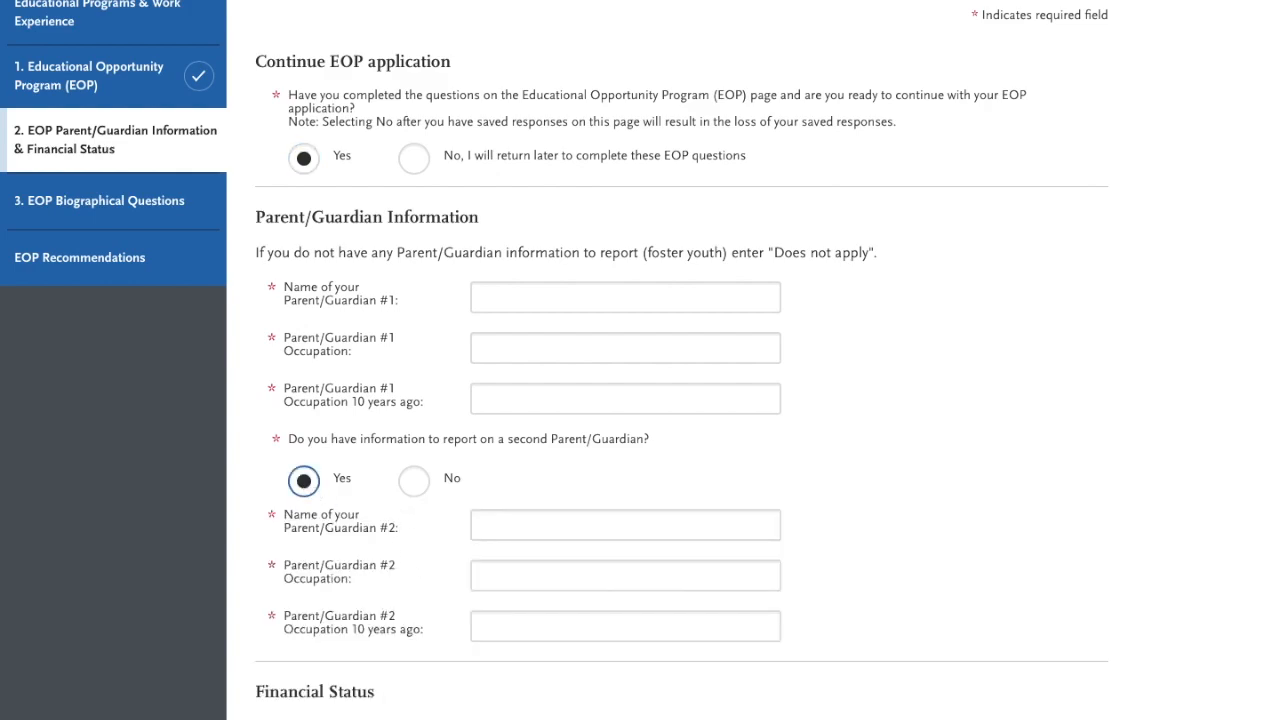
click(415, 481)
- Review the Financial Status questions on parent income, household size and independence from parental support
scroll(814, 486, down, 3)
scroll(828, 463, down, 3)
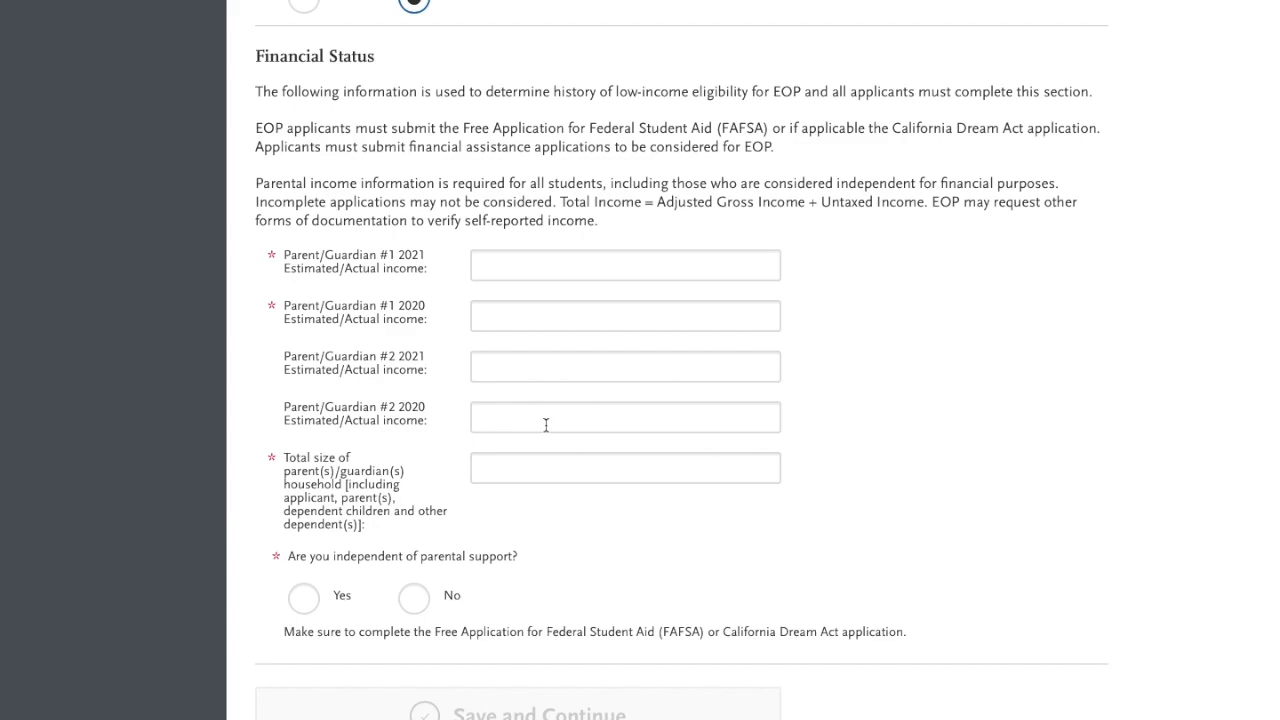
click(548, 460)
scroll(696, 561, down, 1)
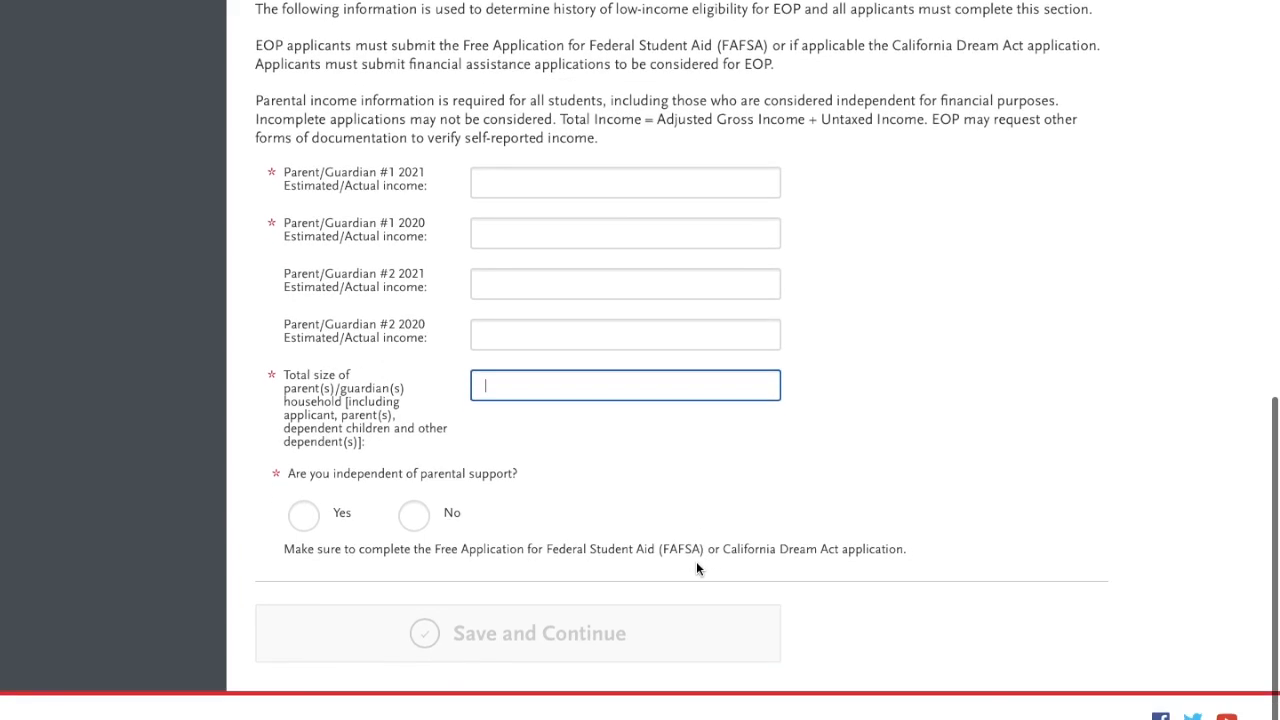
scroll(697, 564, down, 1)
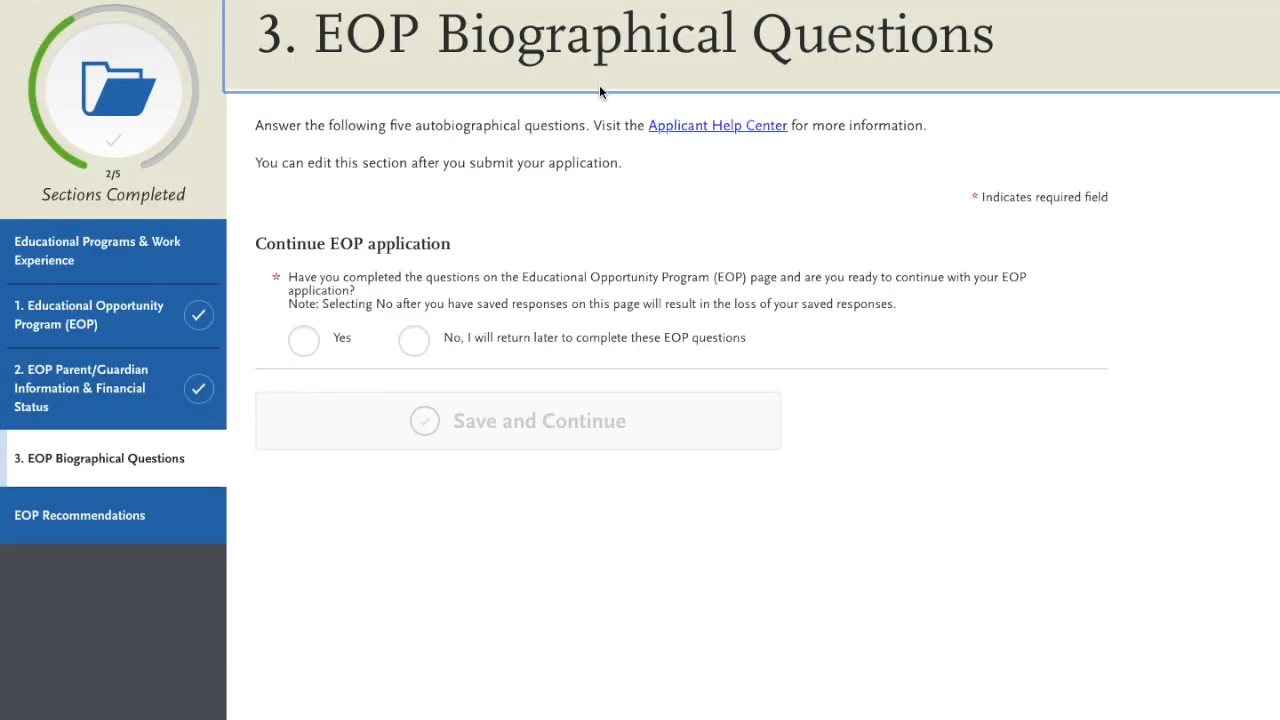
- Answer Yes to continuing on the EOP Biographical Questions page and read through the five autobiographical questions and their answer limits
click(413, 340)
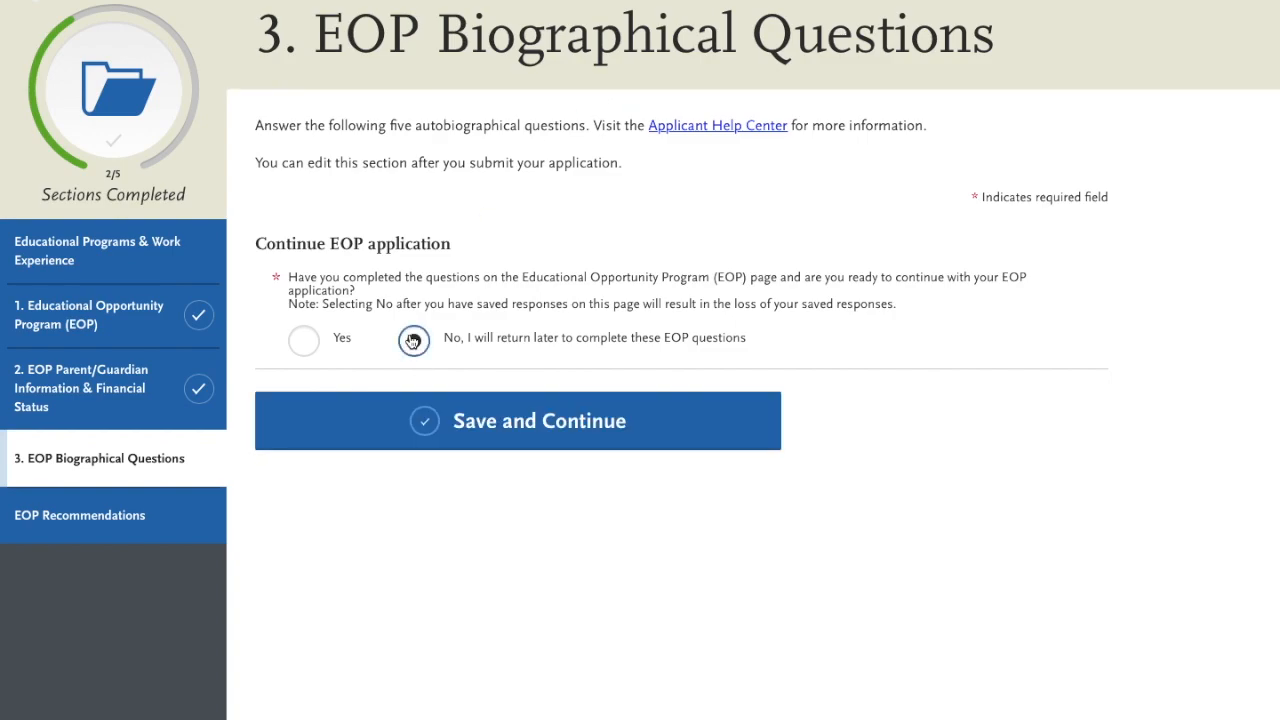
click(305, 342)
scroll(302, 598, down, 3)
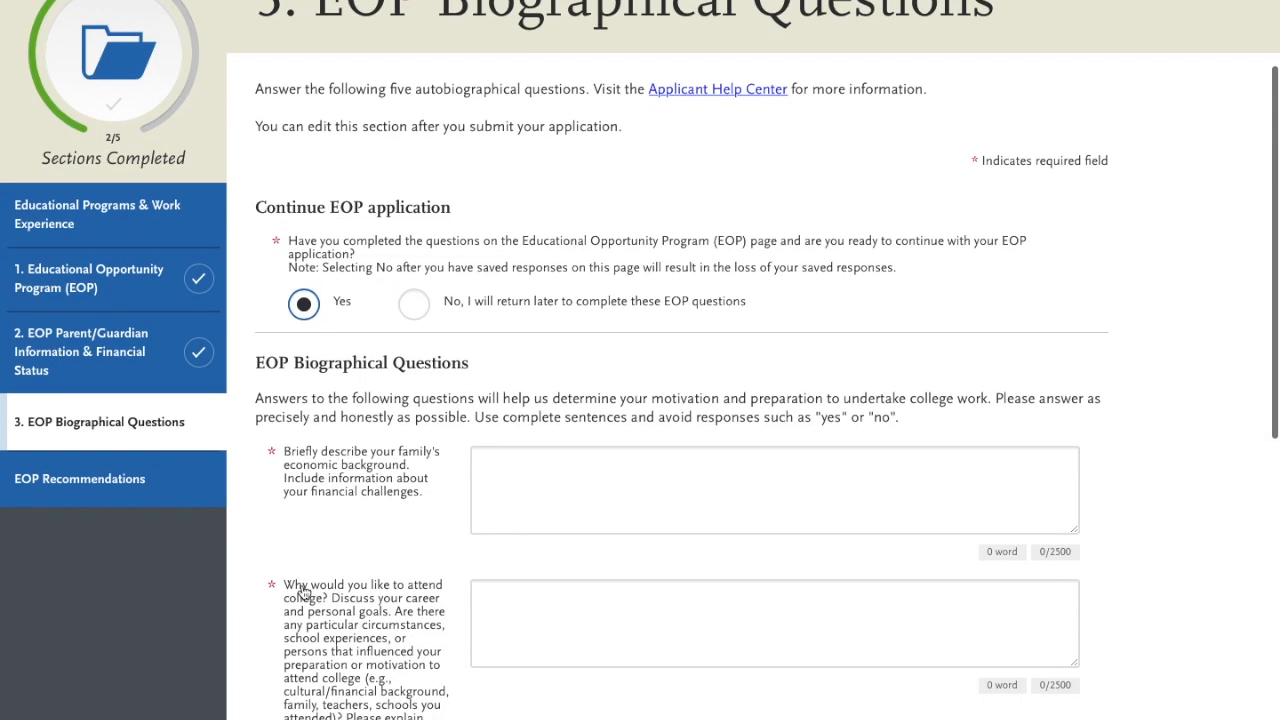
scroll(302, 592, down, 4)
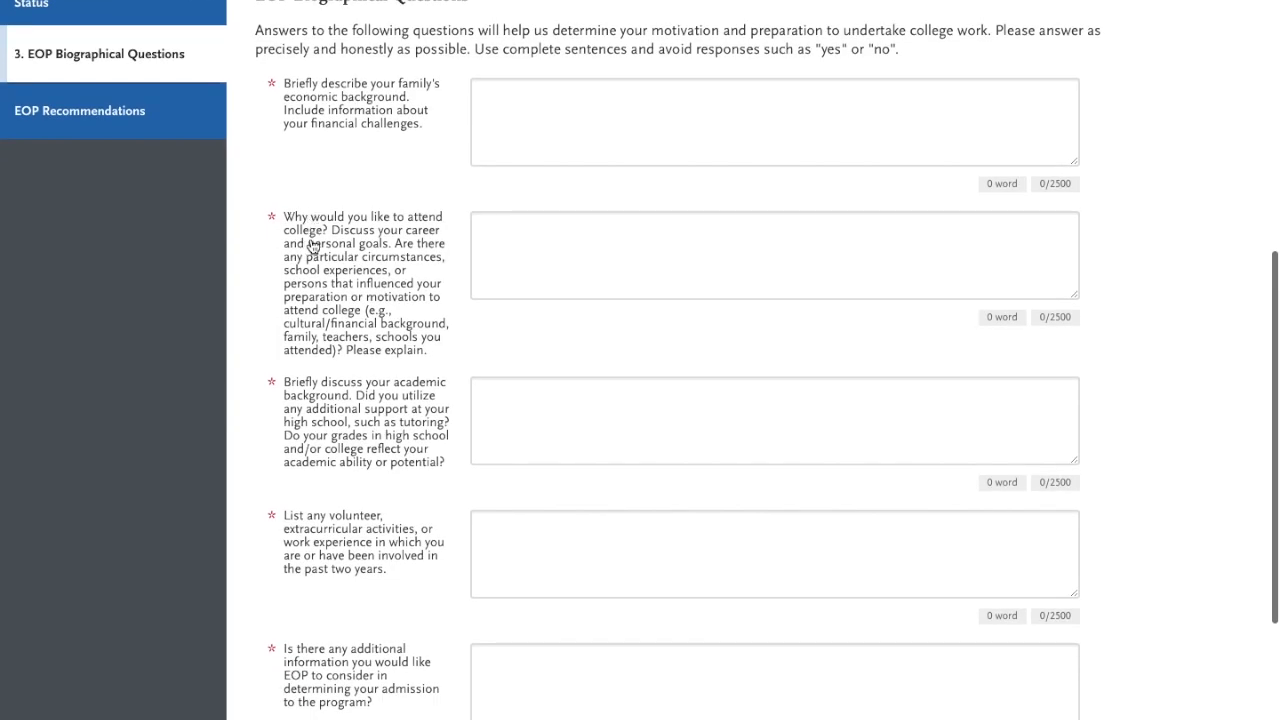
scroll(333, 620, down, 3)
scroll(333, 620, up, 4)
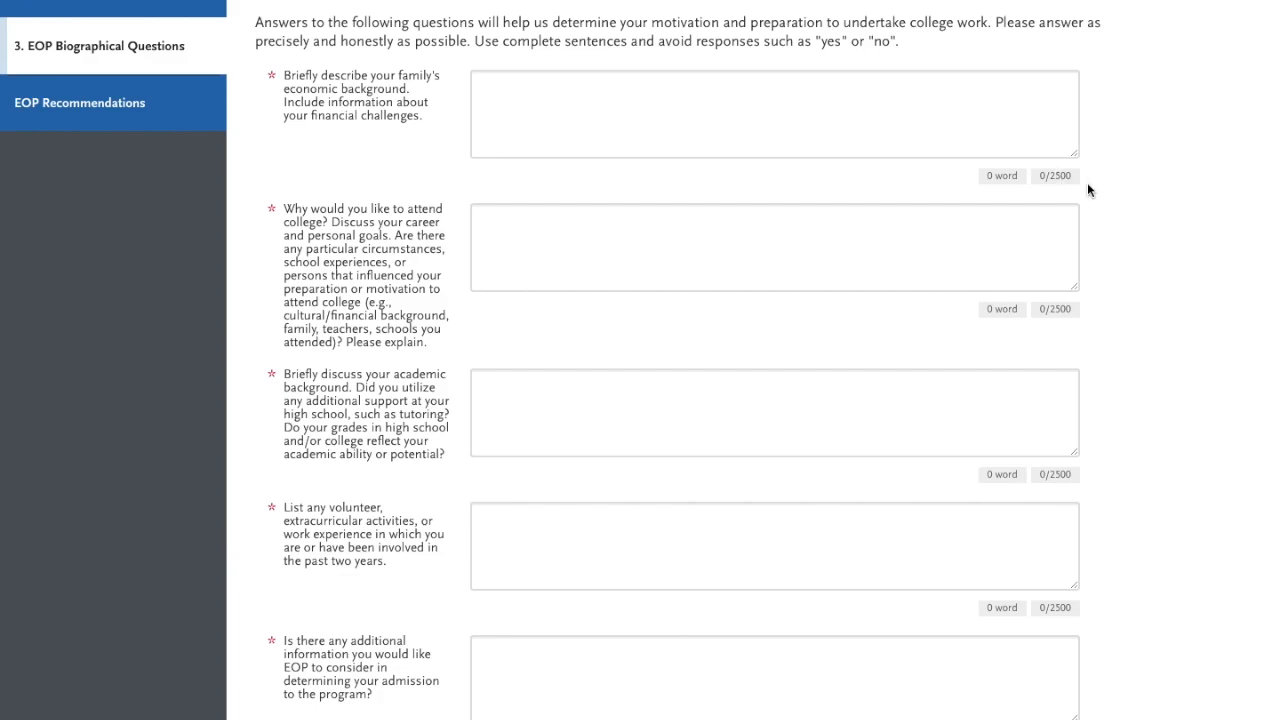
scroll(1088, 188, down, 3)
scroll(1088, 188, up, 2)
scroll(1088, 190, up, 1)
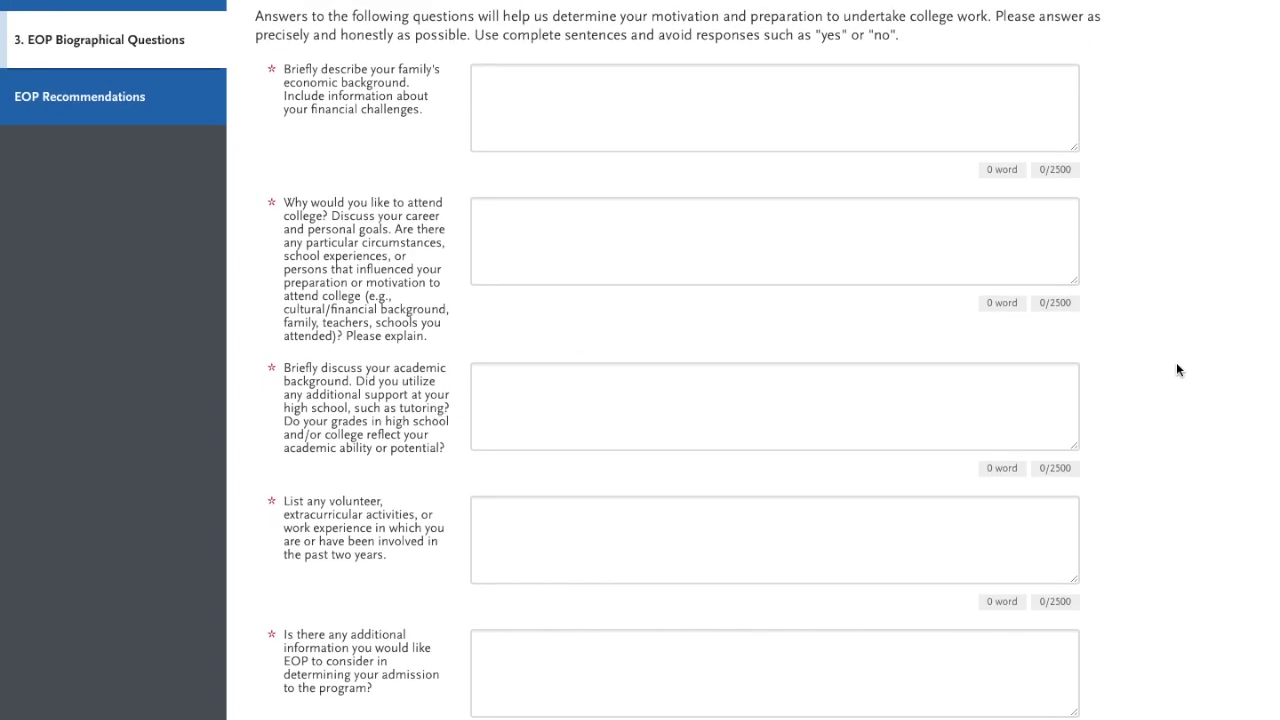
- Examine the biographical question about the family's economic background and financial challenges, along with its answer box
click(738, 130)
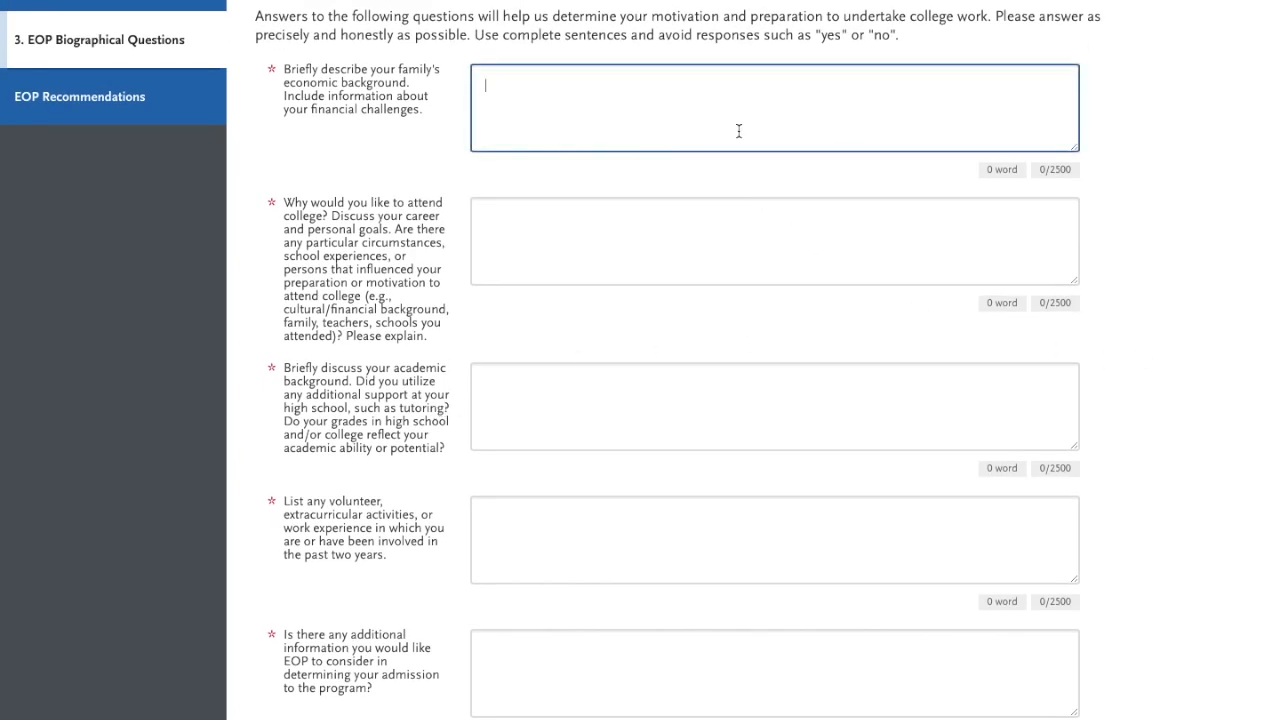
drag(283, 68, 426, 120)
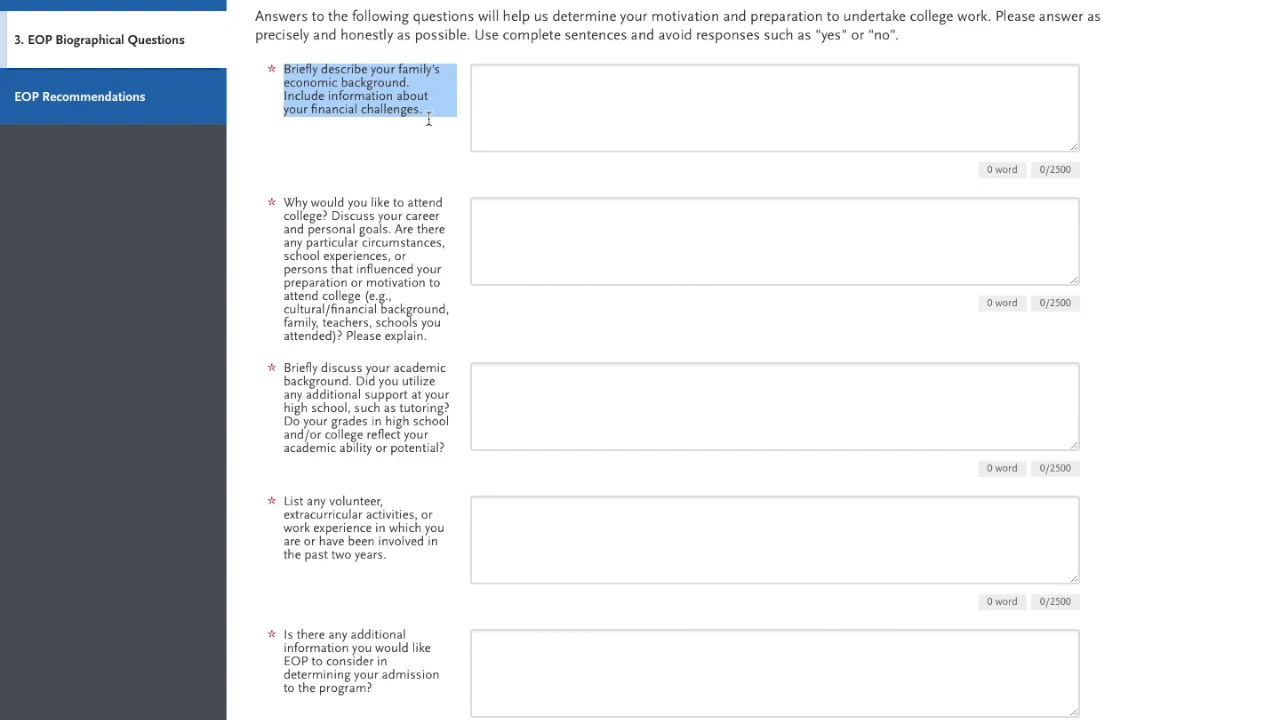
click(666, 108)
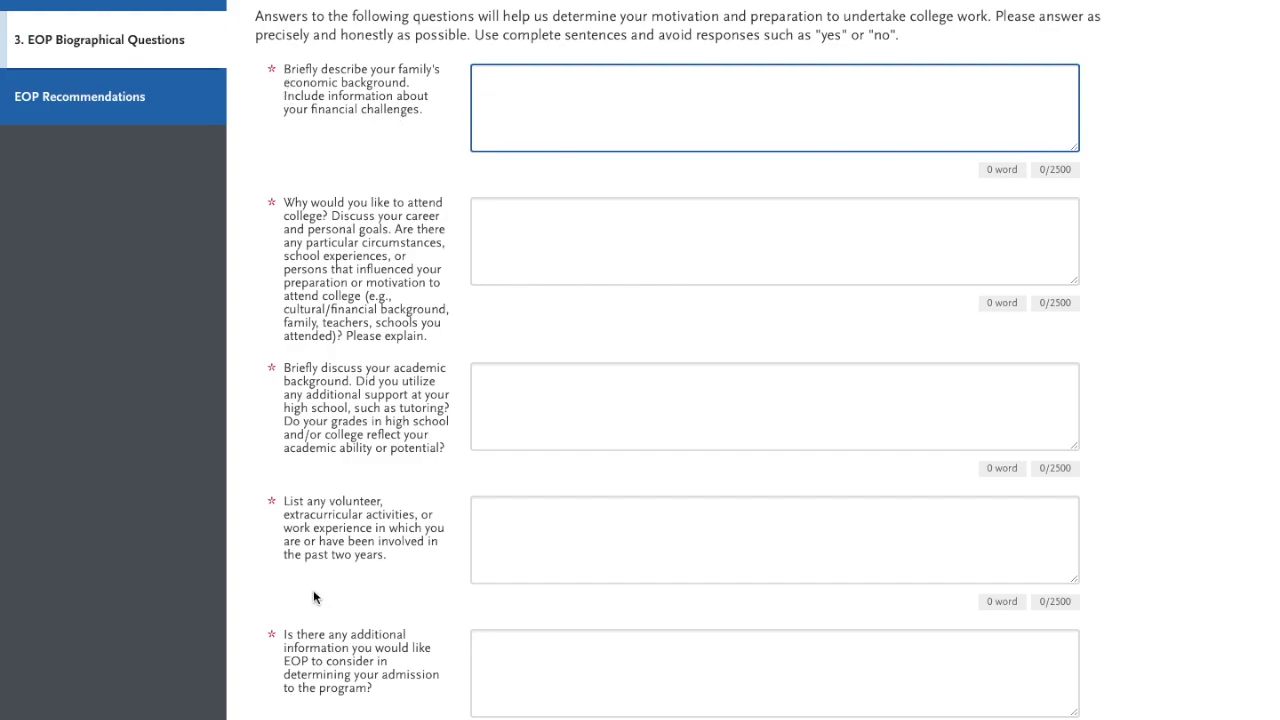
- Set the EOP Biographical Questions response to "No, I will return later to complete these EOP questions" and save the section
scroll(313, 597, down, 2)
scroll(313, 597, up, 4)
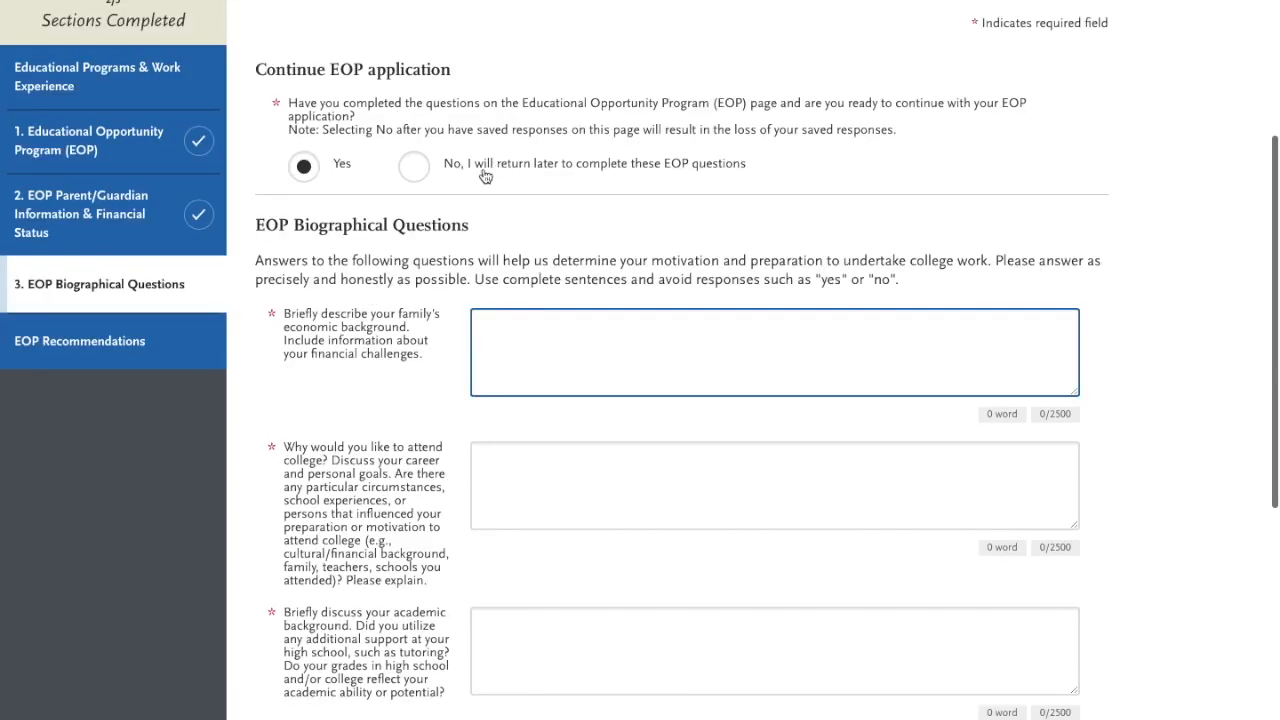
click(421, 179)
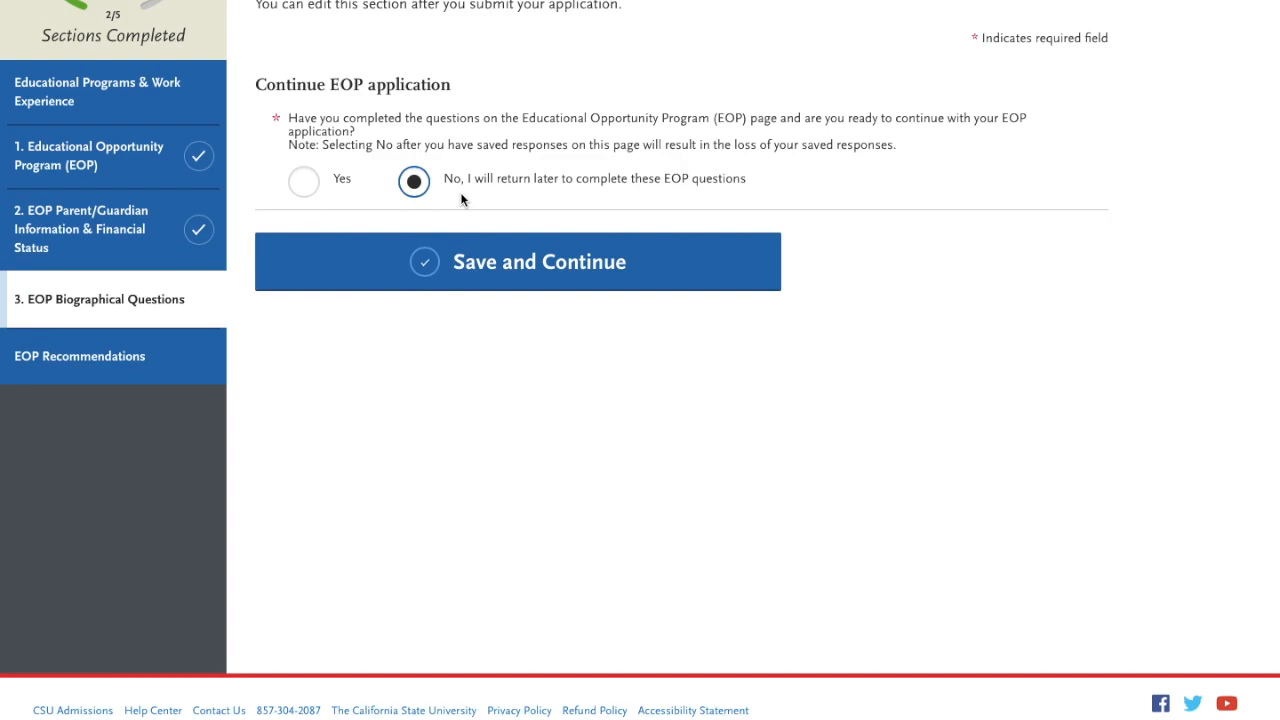
click(517, 284)
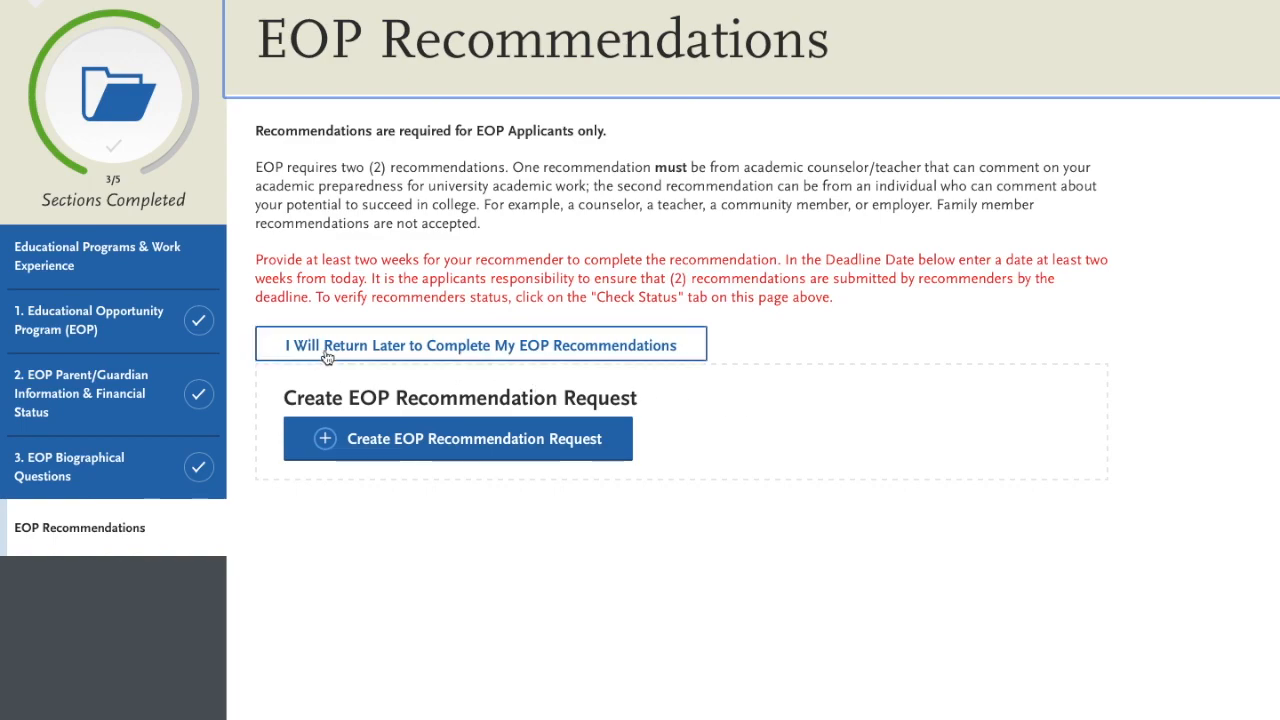
- Start a new EOP recommendation request and look over the recommender's name, email address and deadline fields
click(426, 438)
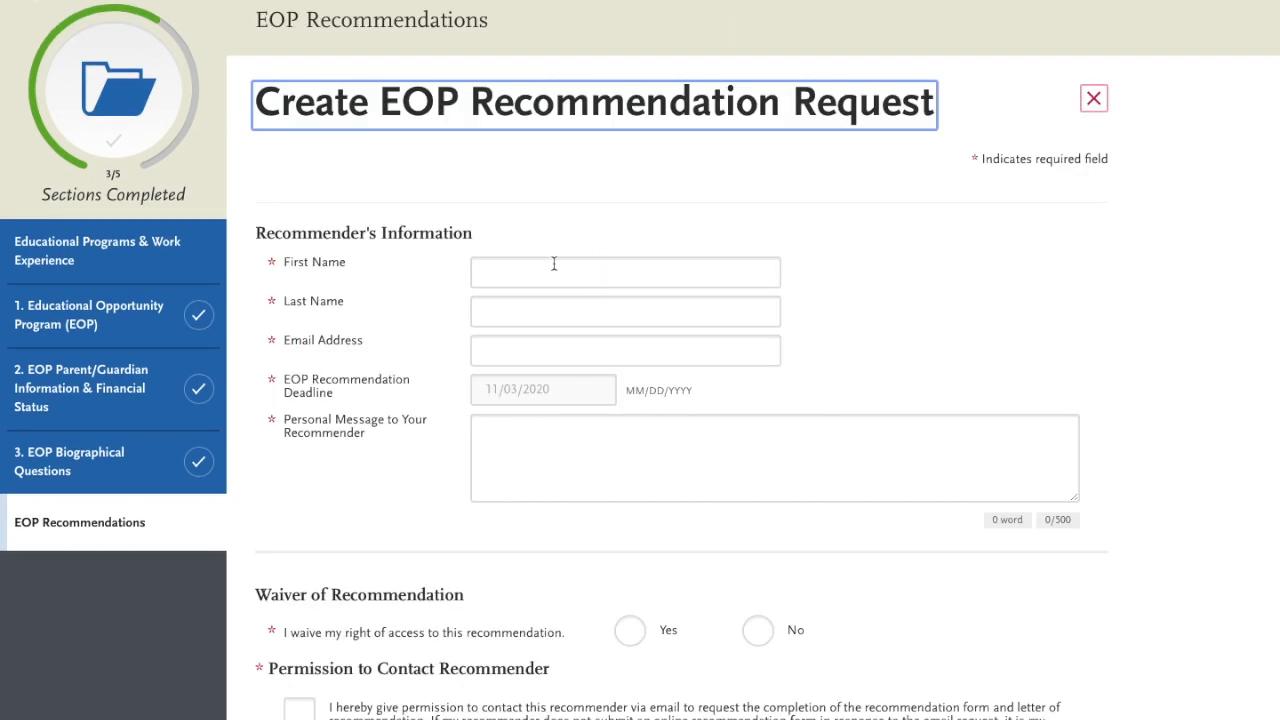
click(547, 344)
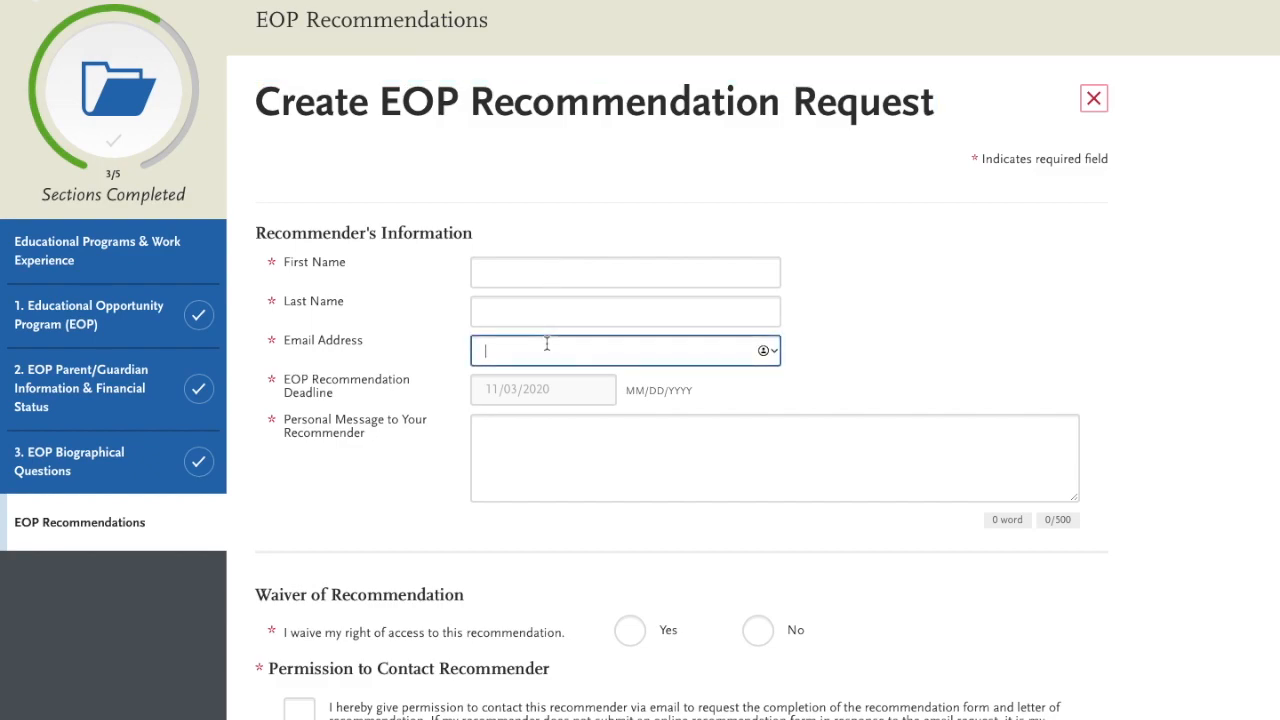
click(524, 391)
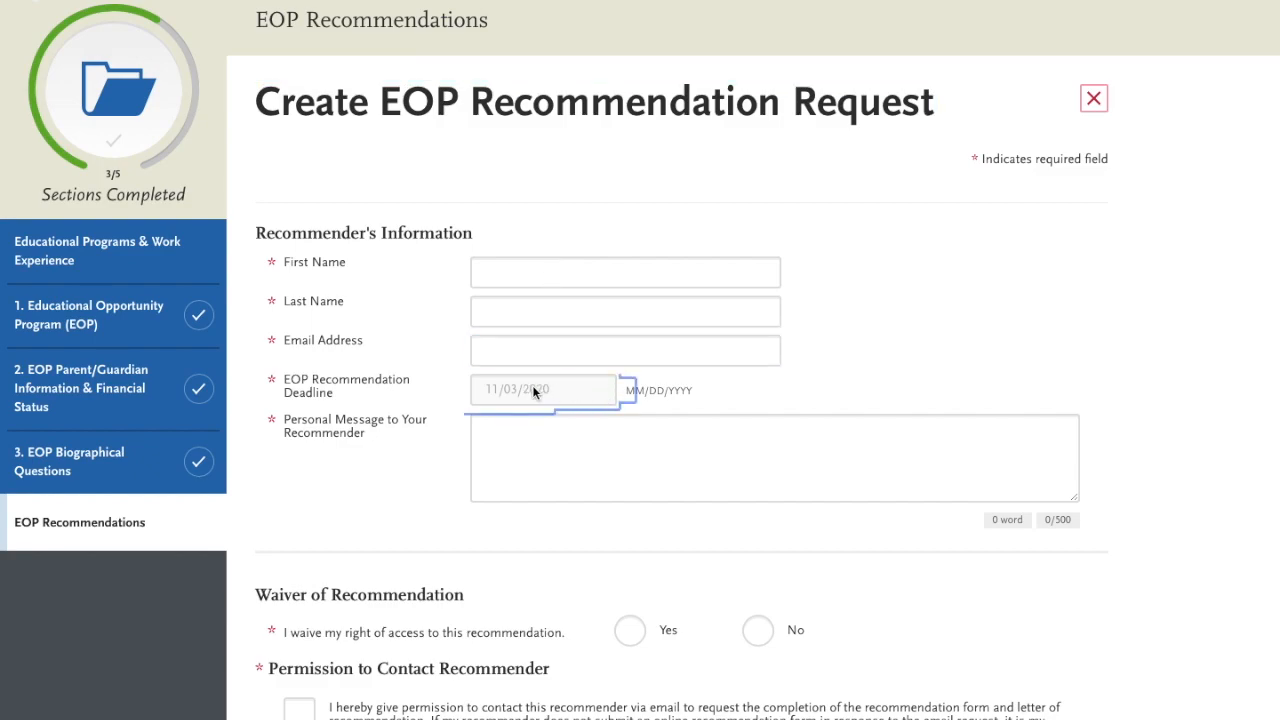
- Write the recommender's message with a greeting and "I would like to apply for EOP and would greatly appreciate if you could fill out a recommendation for me."
click(544, 444)
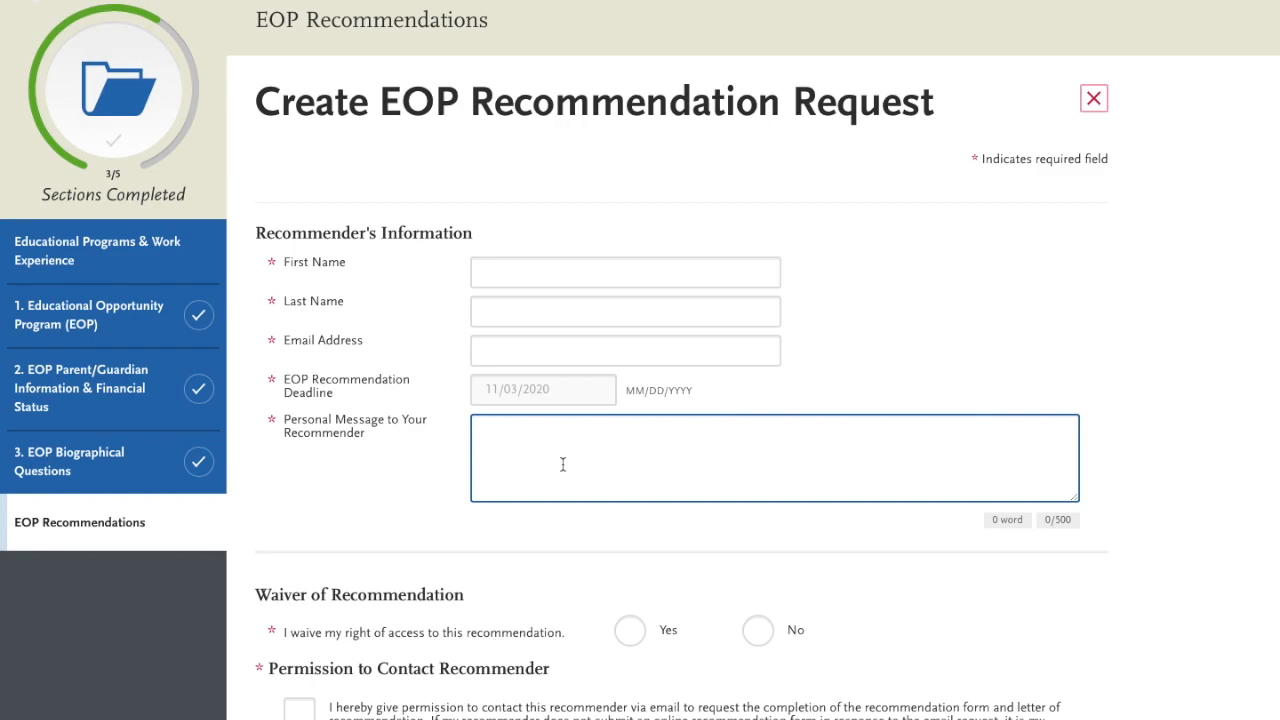
text(Hello Mr. Garcia)
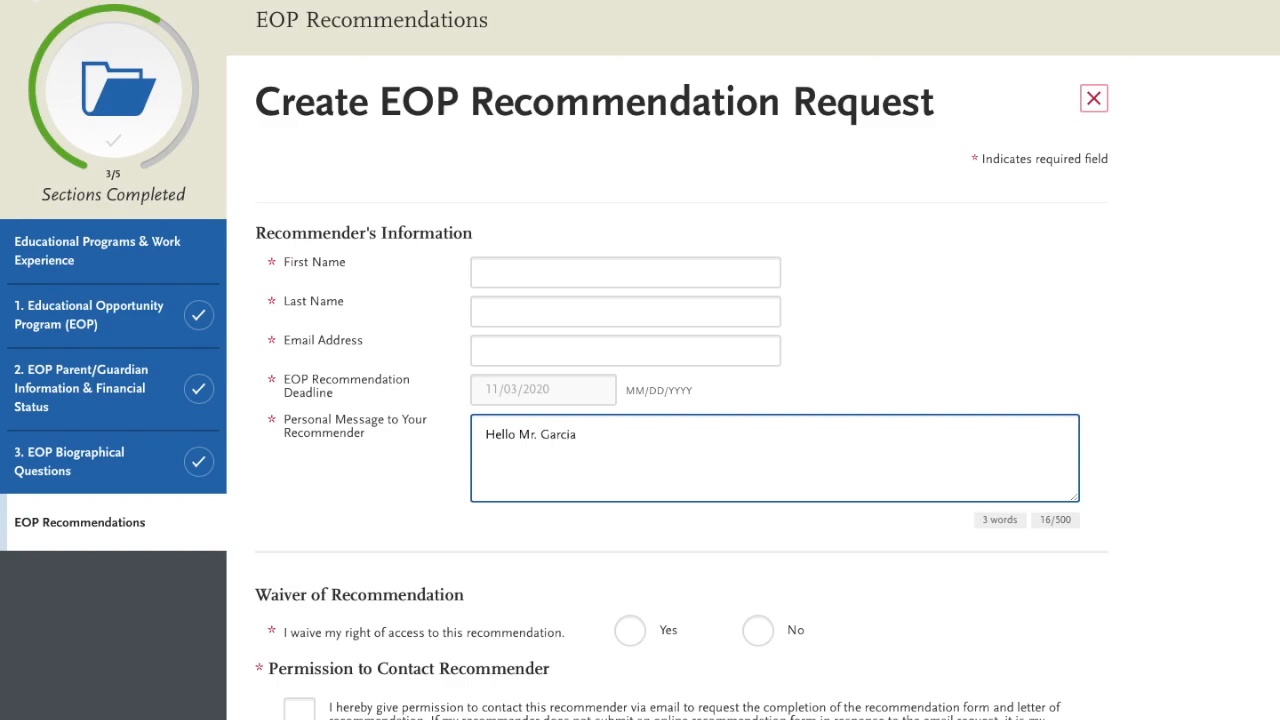
text(, I would like to apply for EOP a)
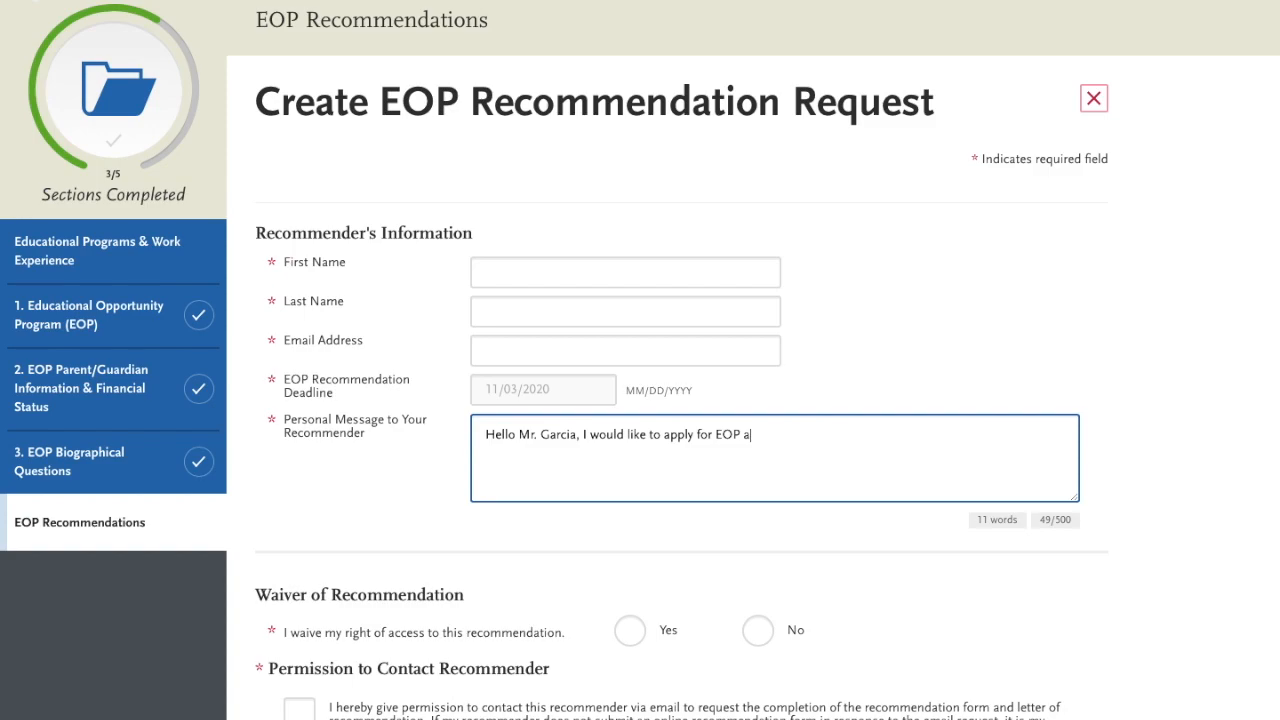
text(nd would greatly appreciate if you )
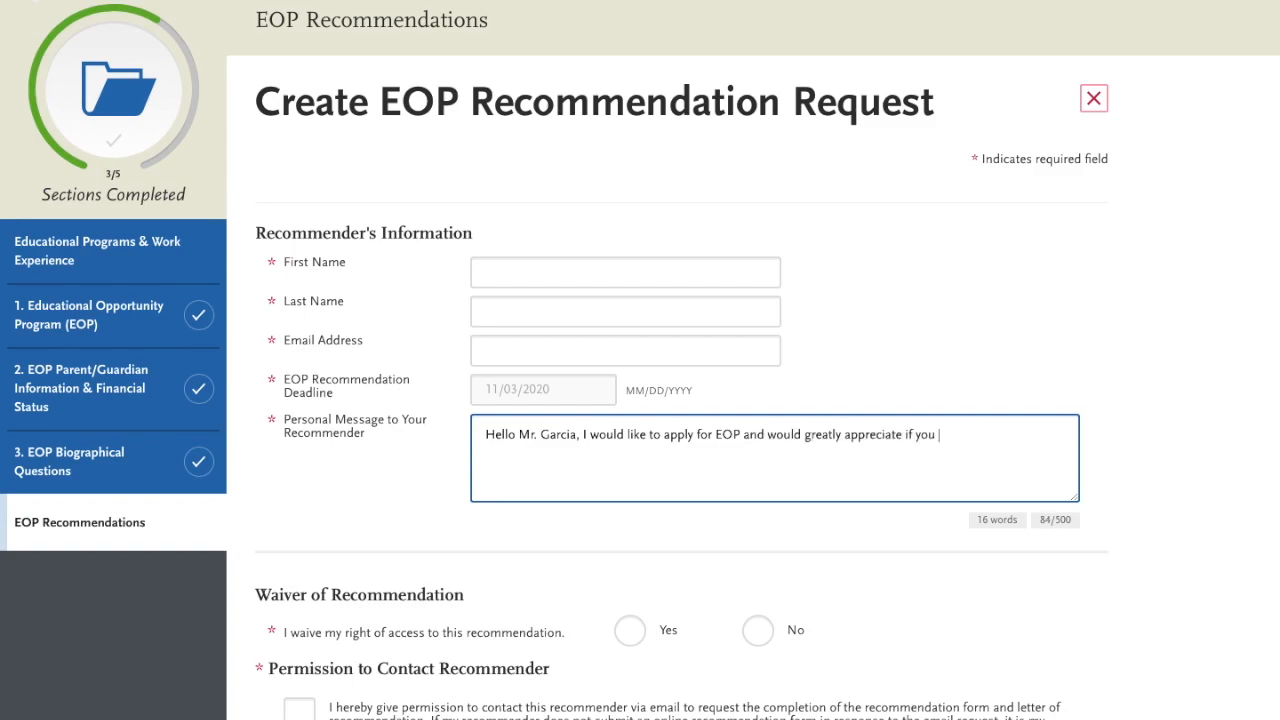
text(could fill out a recommendation for me.)
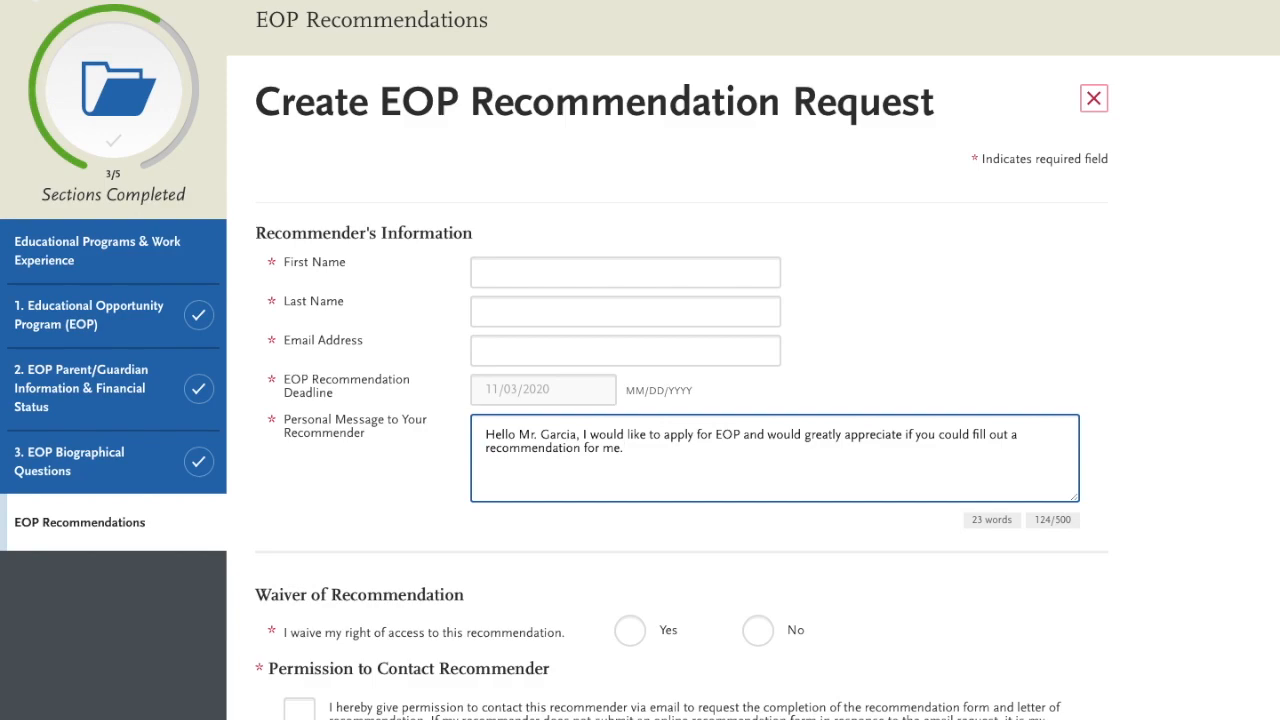
scroll(453, 557, down, 1)
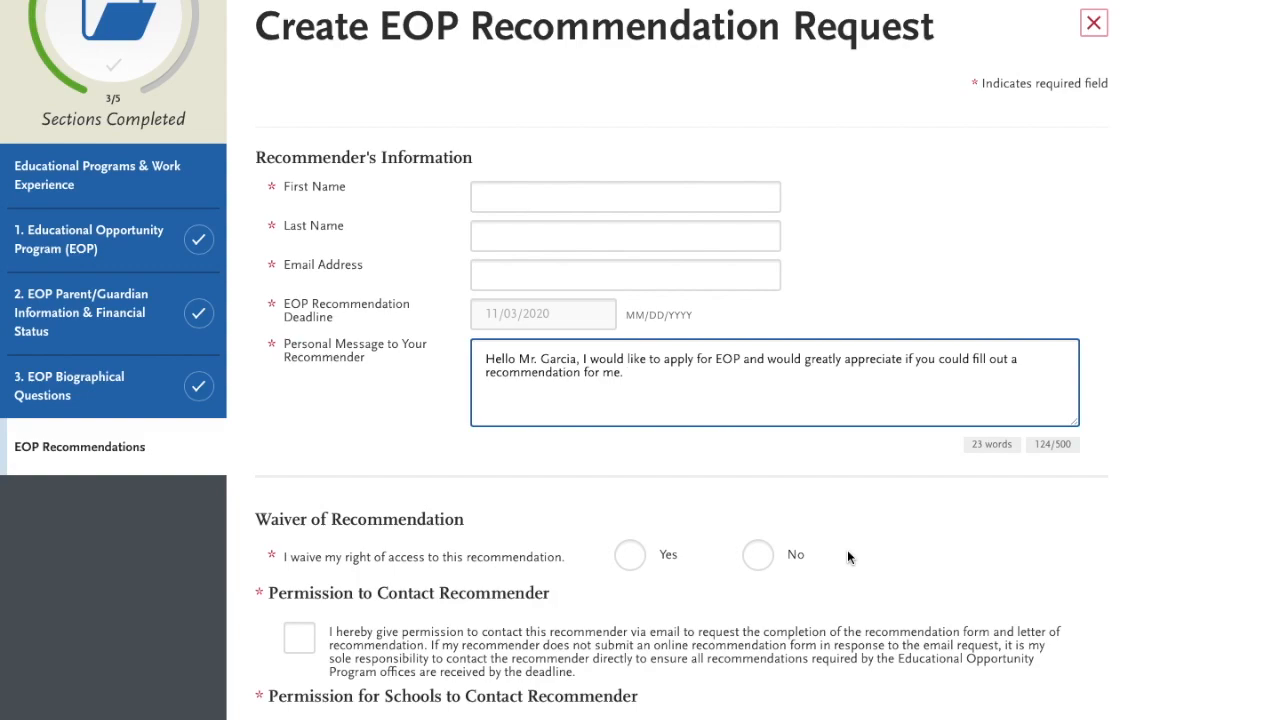
scroll(847, 557, down, 3)
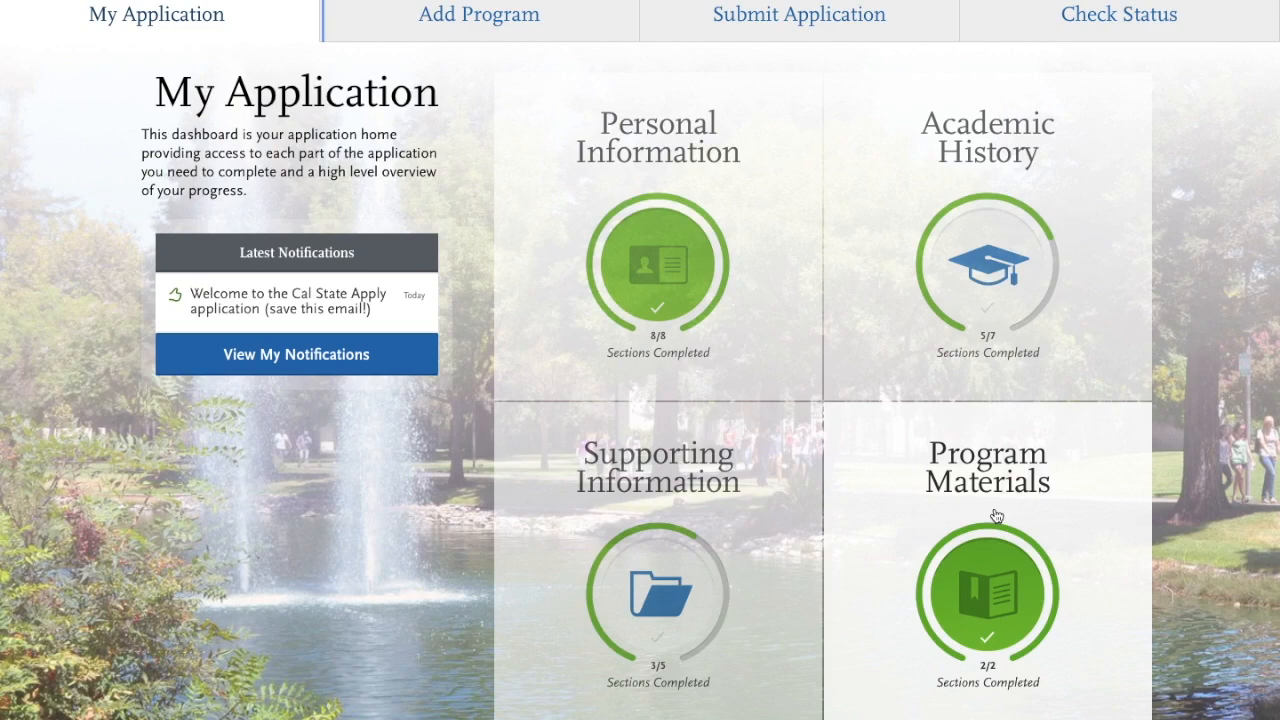
- Open the Sacramento Criminal Justice program in Program Materials and review its description and program details
click(996, 516)
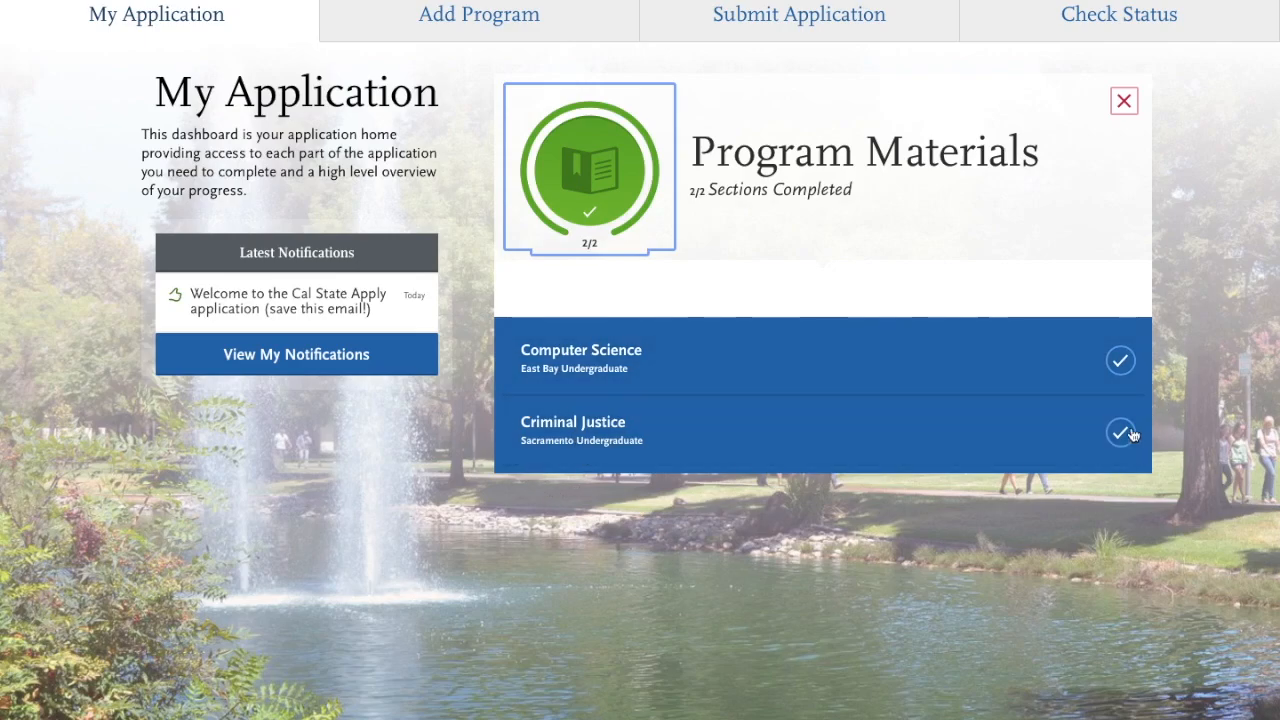
click(1066, 453)
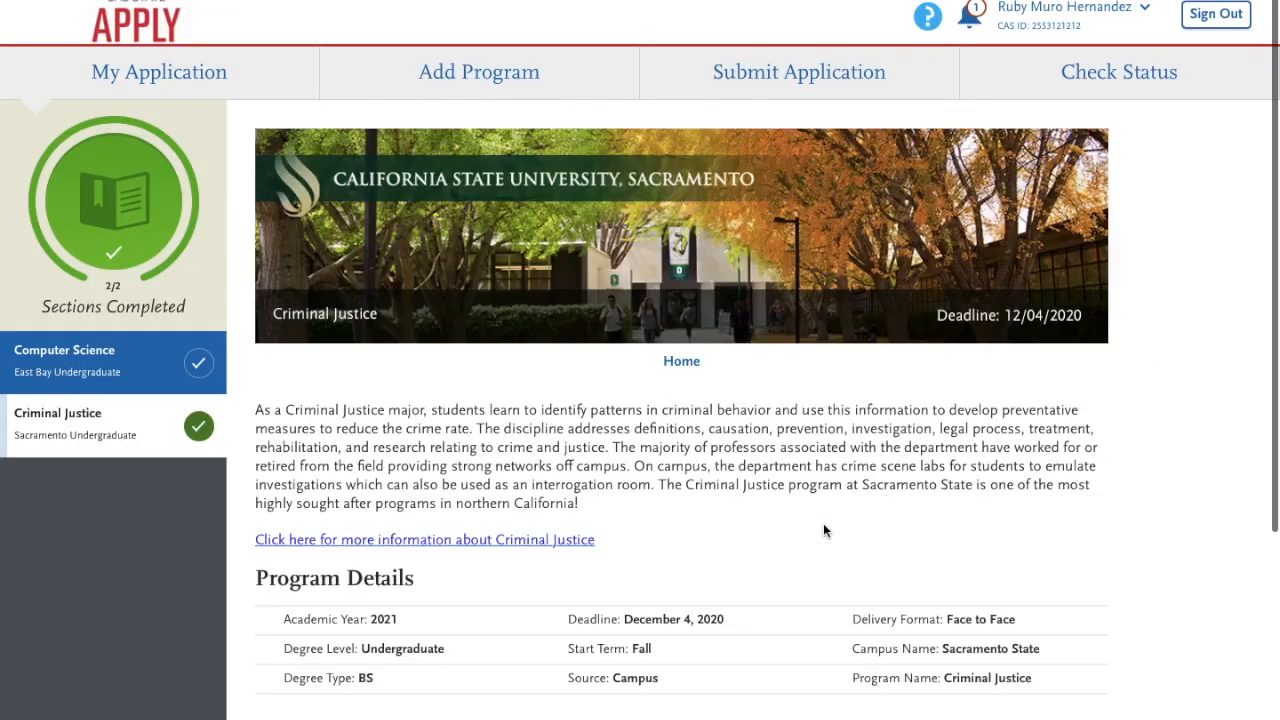
scroll(824, 530, down, 1)
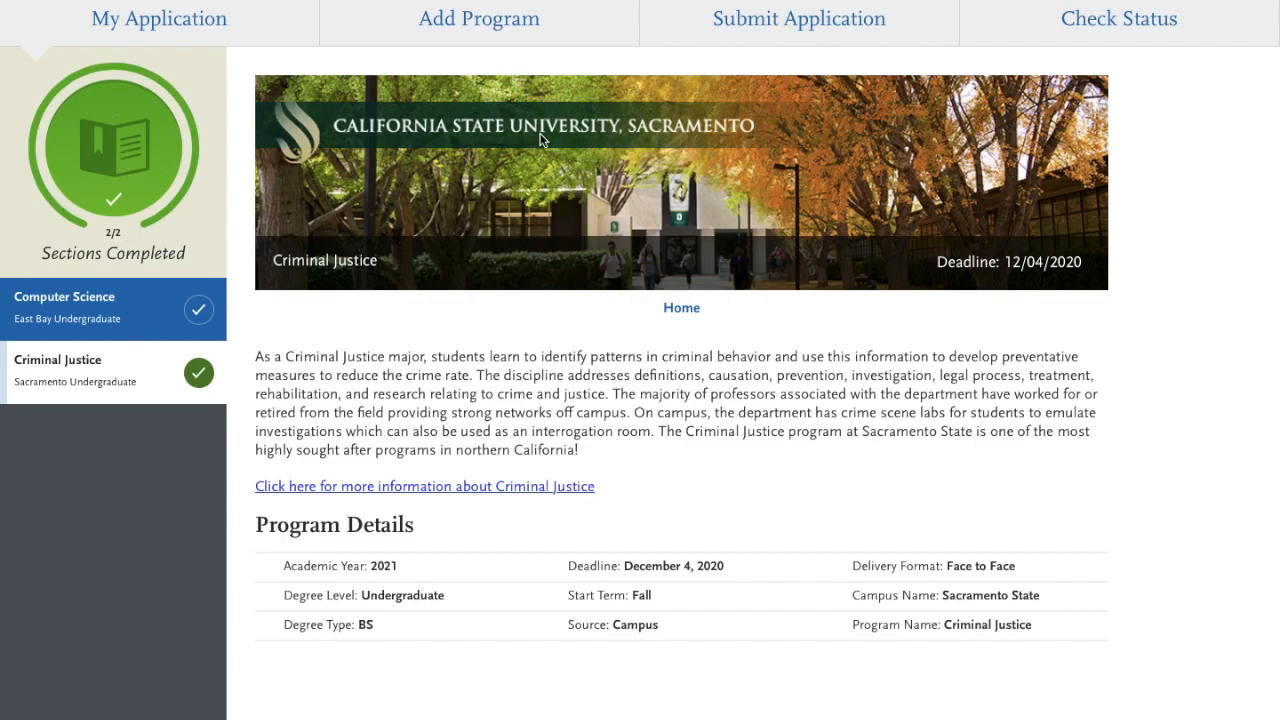
- Go to the application submission page and review the fees and completion status of the selected programs
click(737, 30)
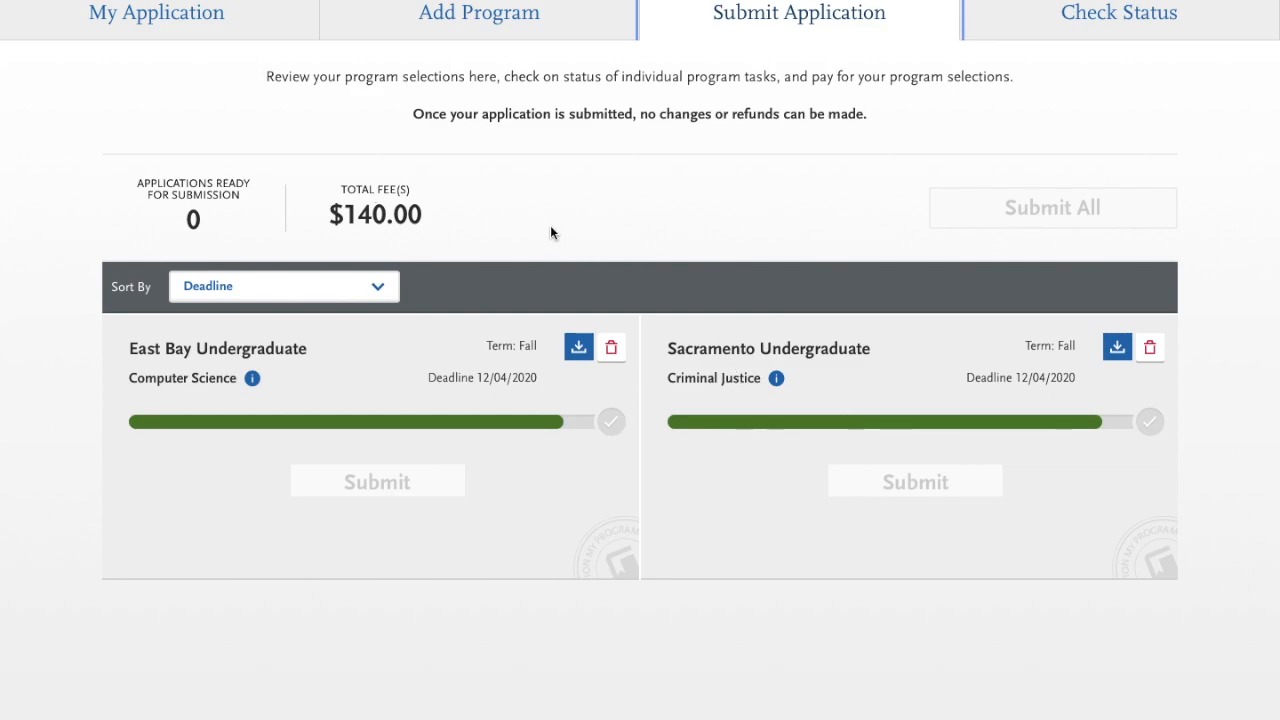
scroll(316, 250, up, 1)
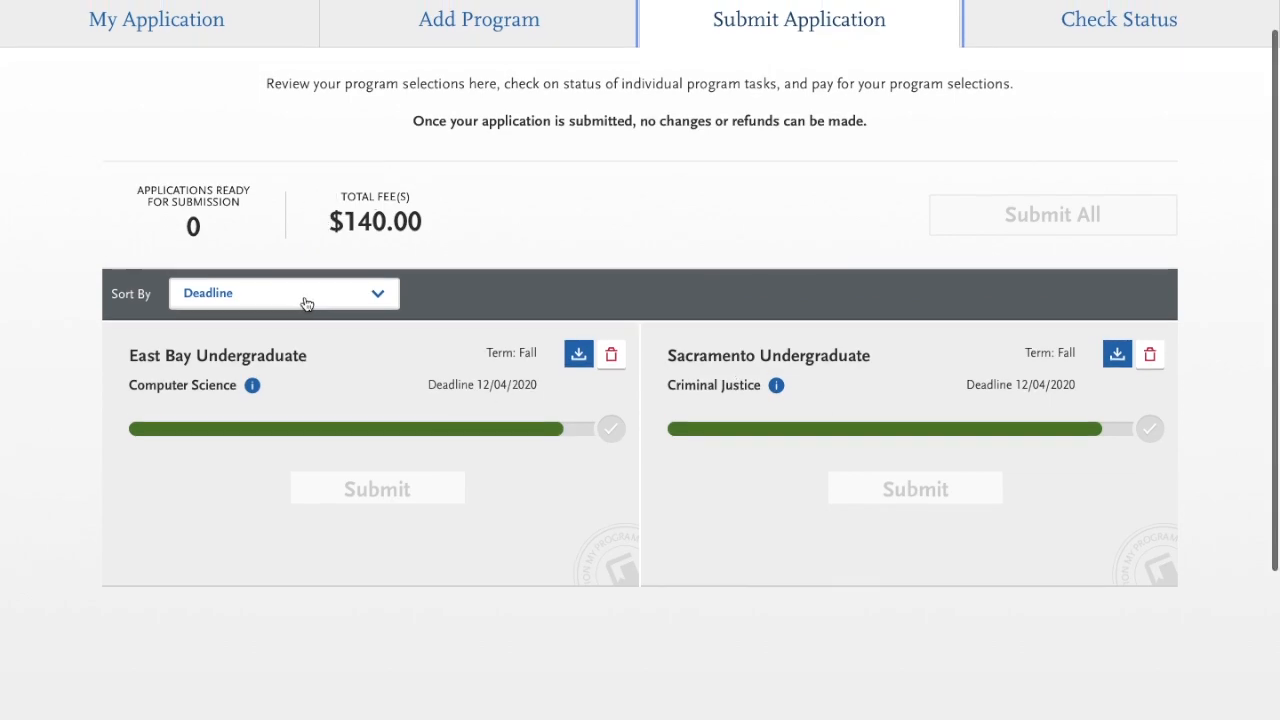